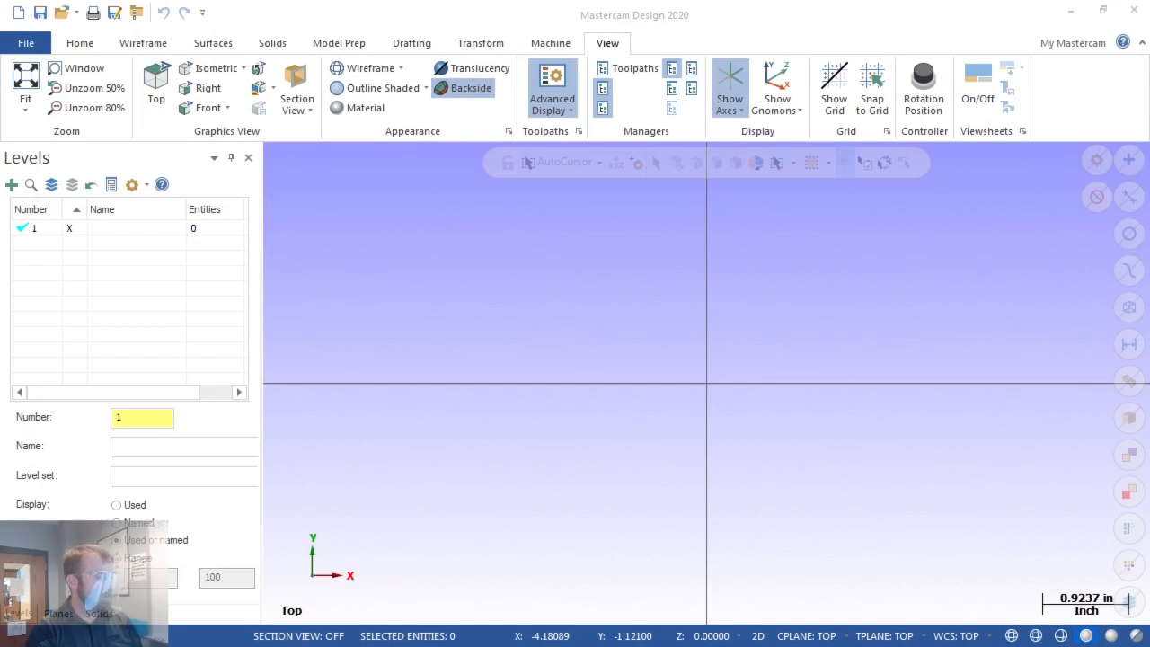
Switch to Acrobat Reader and review the Solids-Lesson-2A exercise drawing down to its title block
{"action": "key", "text": "alt+Tab"}
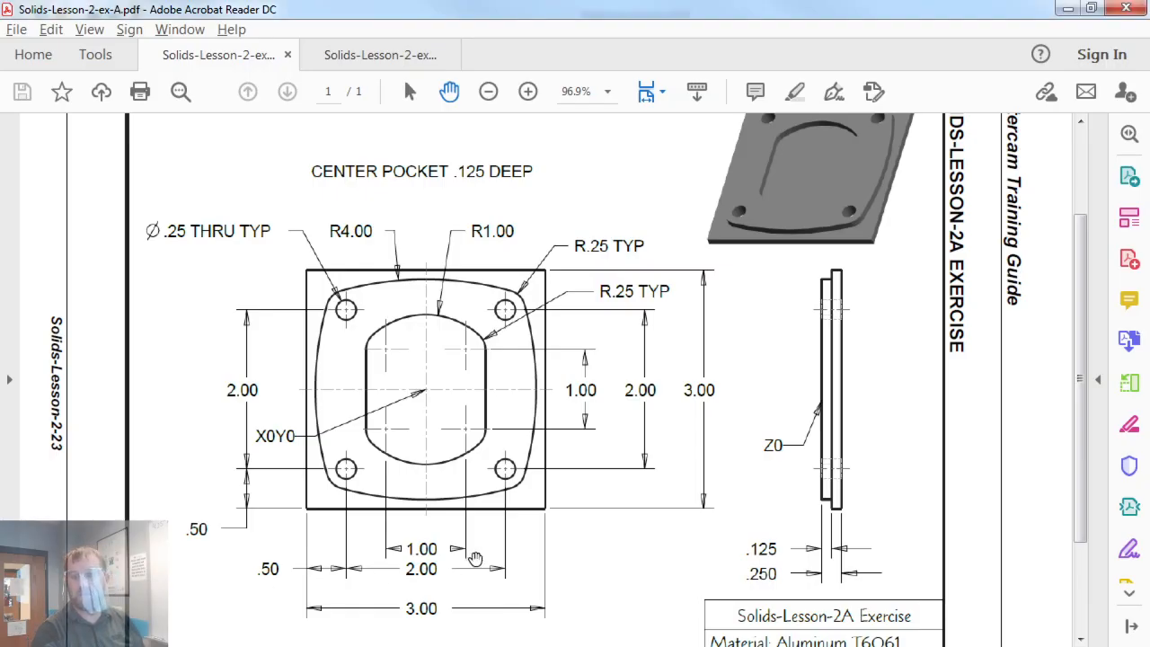
{"action": "scroll", "coordinate": [474, 558], "scroll_direction": "down", "scroll_amount": 1}
{"action": "scroll", "coordinate": [475, 559], "scroll_direction": "down", "scroll_amount": 1}
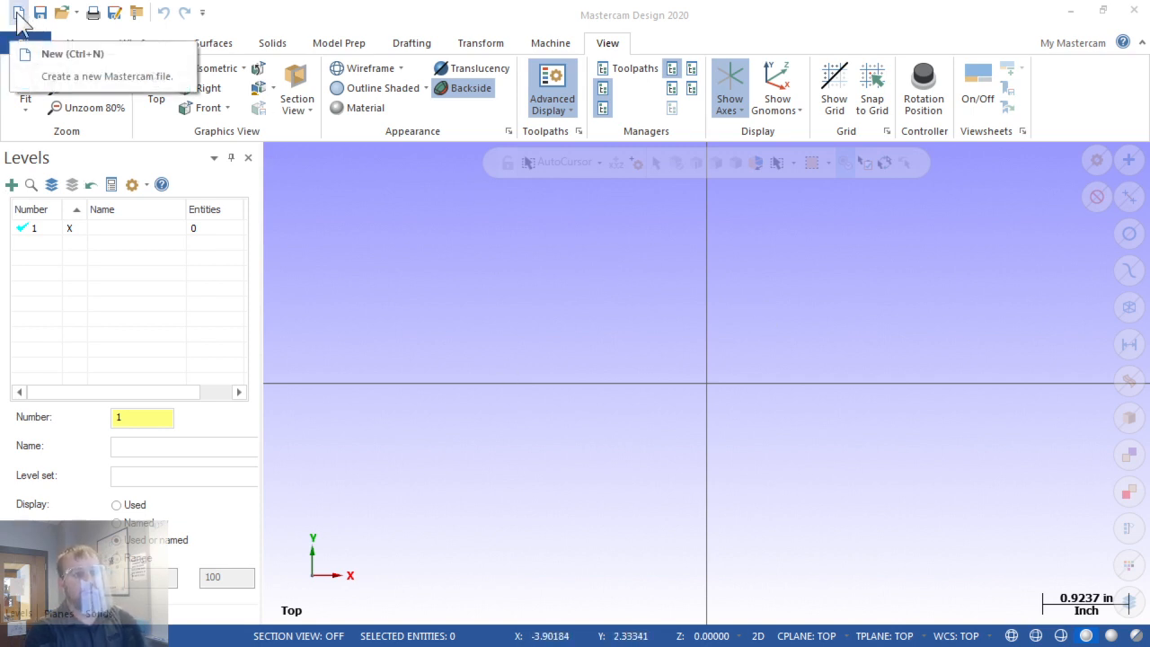
Start a new Mastercam file and browse to the TR Afternoon > 2020 Solids > Lesson 2 folder to save it
{"action": "left_click", "coordinate": [17, 12]}
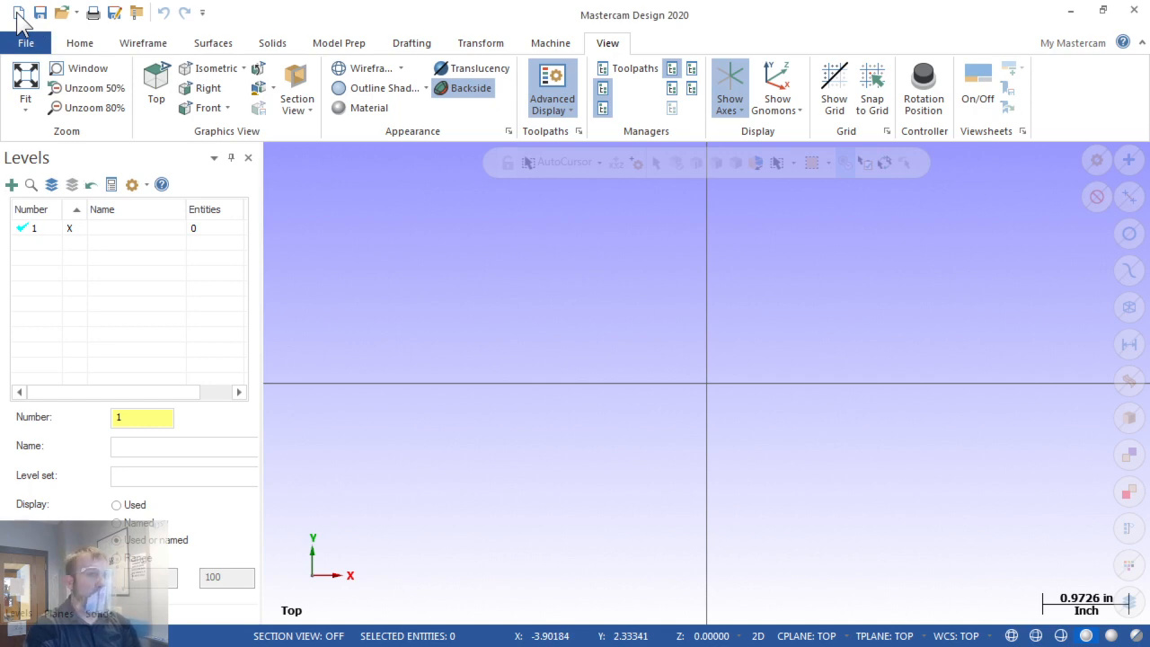
{"action": "left_click", "coordinate": [116, 14]}
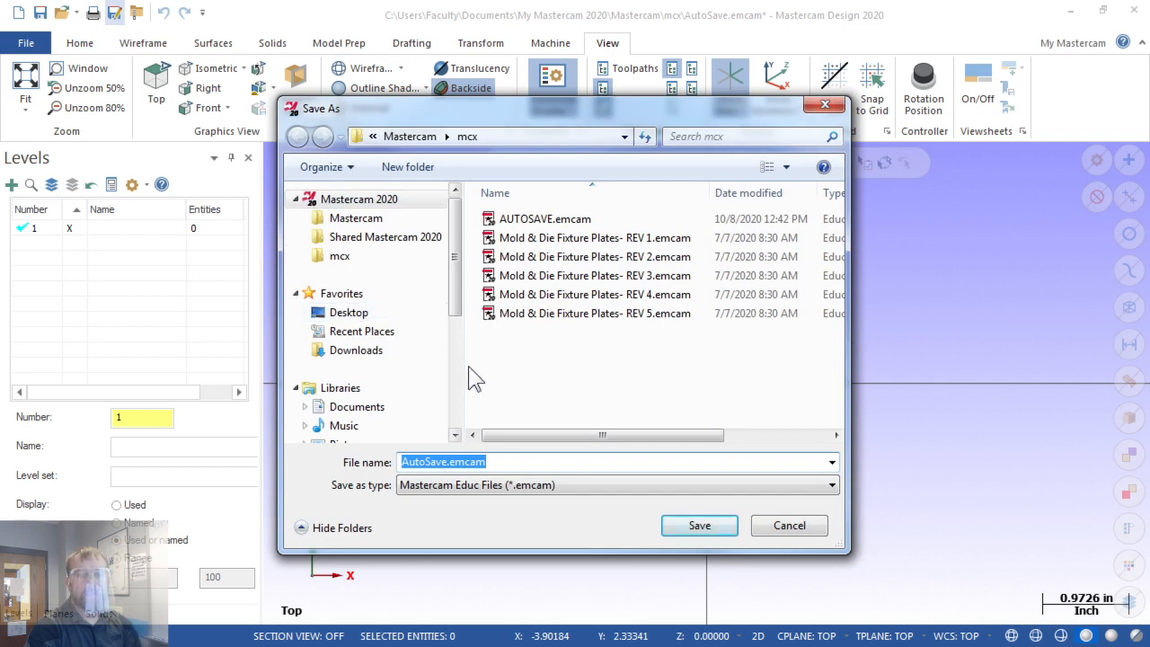
{"action": "left_click", "coordinate": [457, 378]}
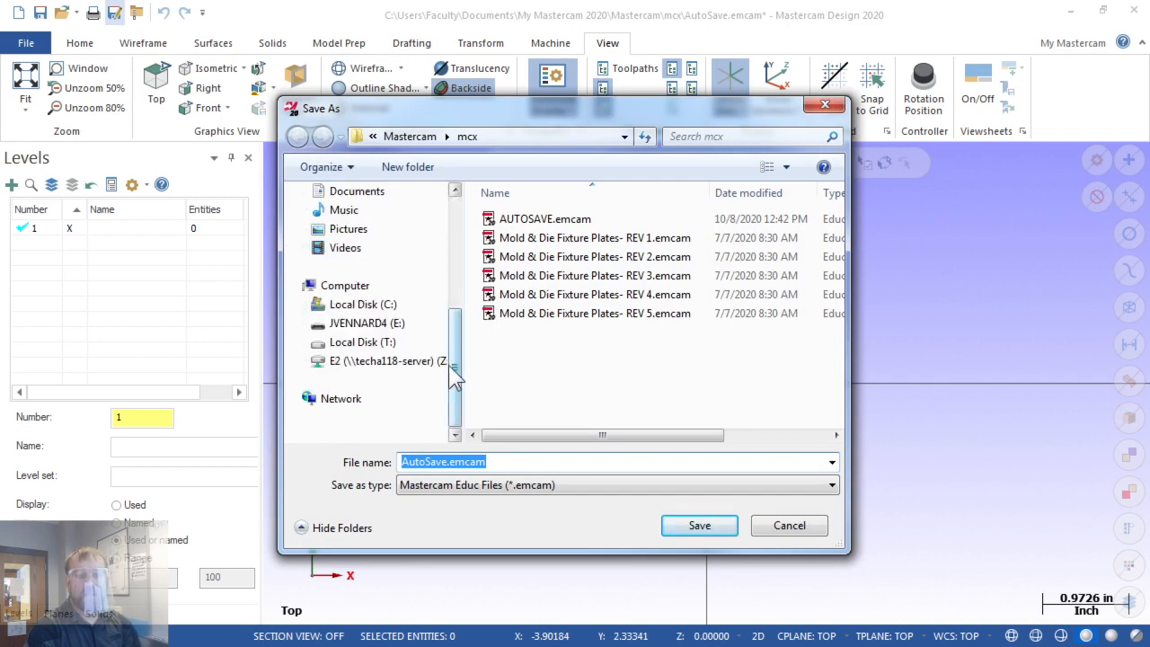
{"action": "left_click", "coordinate": [359, 348]}
{"action": "double_click", "coordinate": [551, 288]}
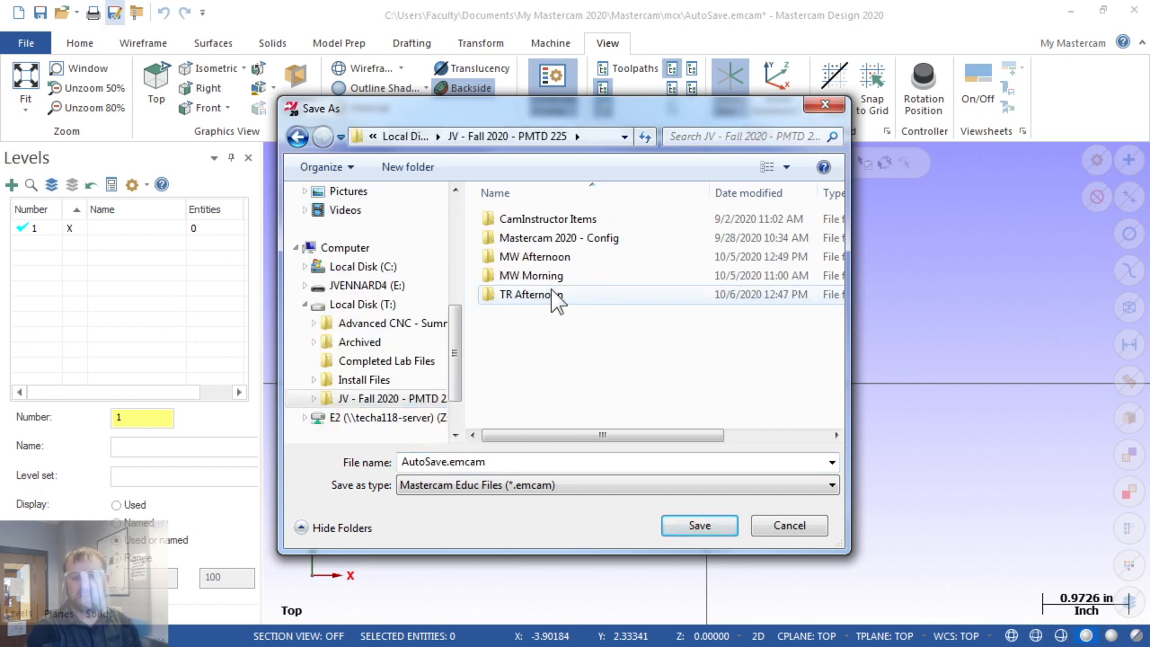
{"action": "double_click", "coordinate": [544, 293]}
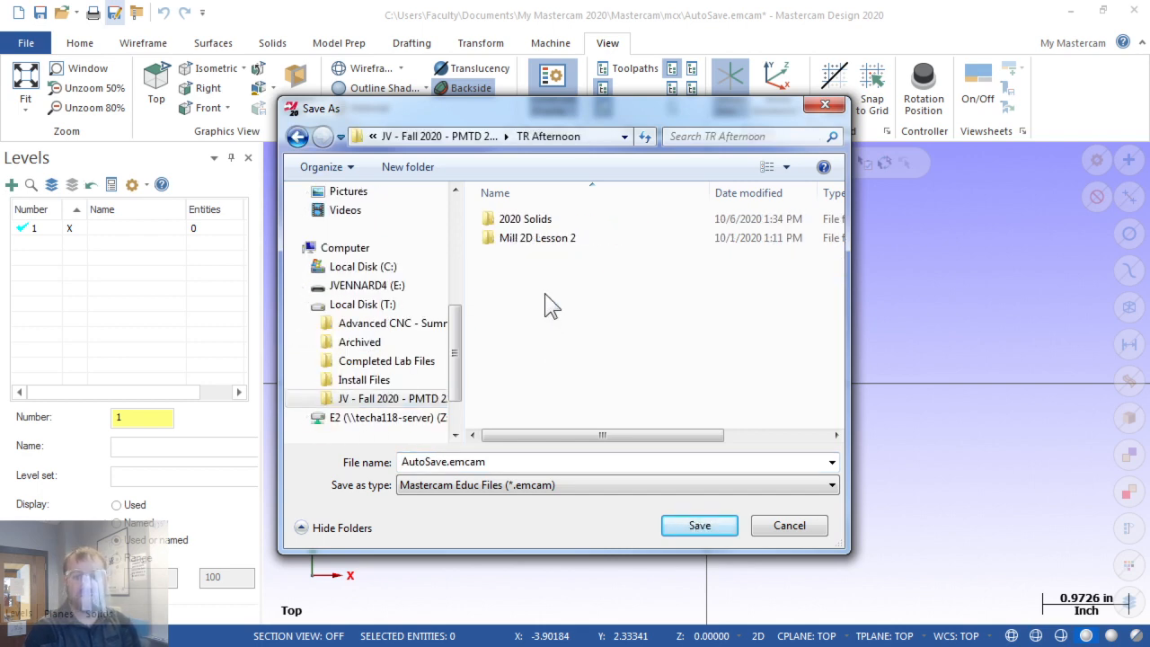
{"action": "double_click", "coordinate": [531, 225]}
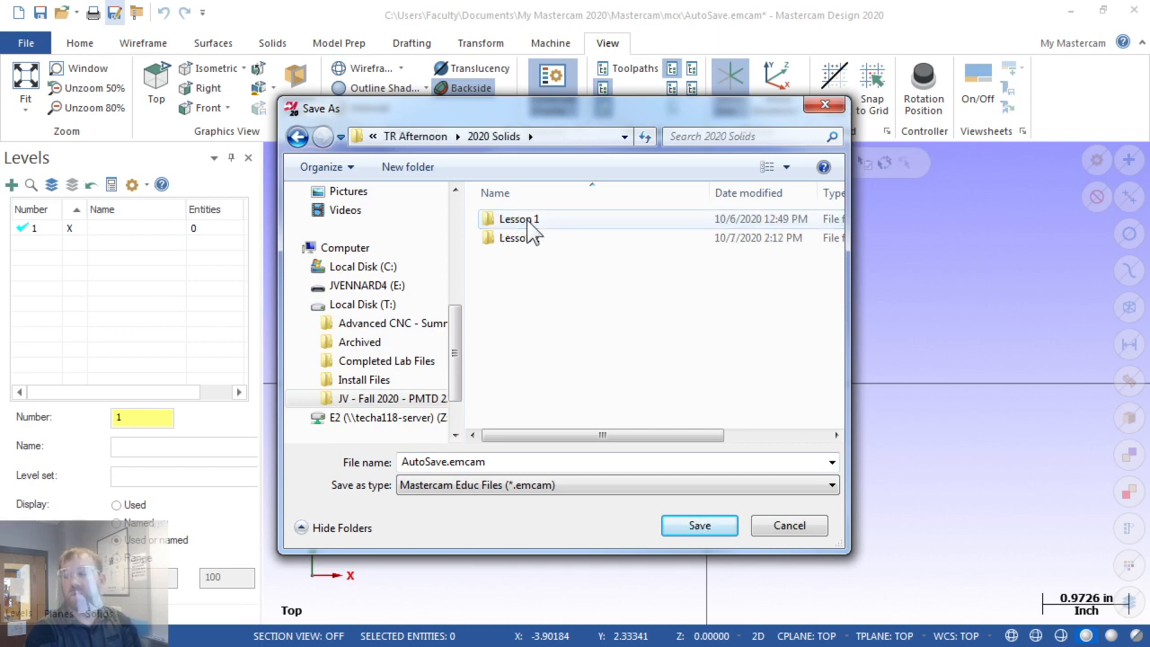
{"action": "double_click", "coordinate": [515, 239]}
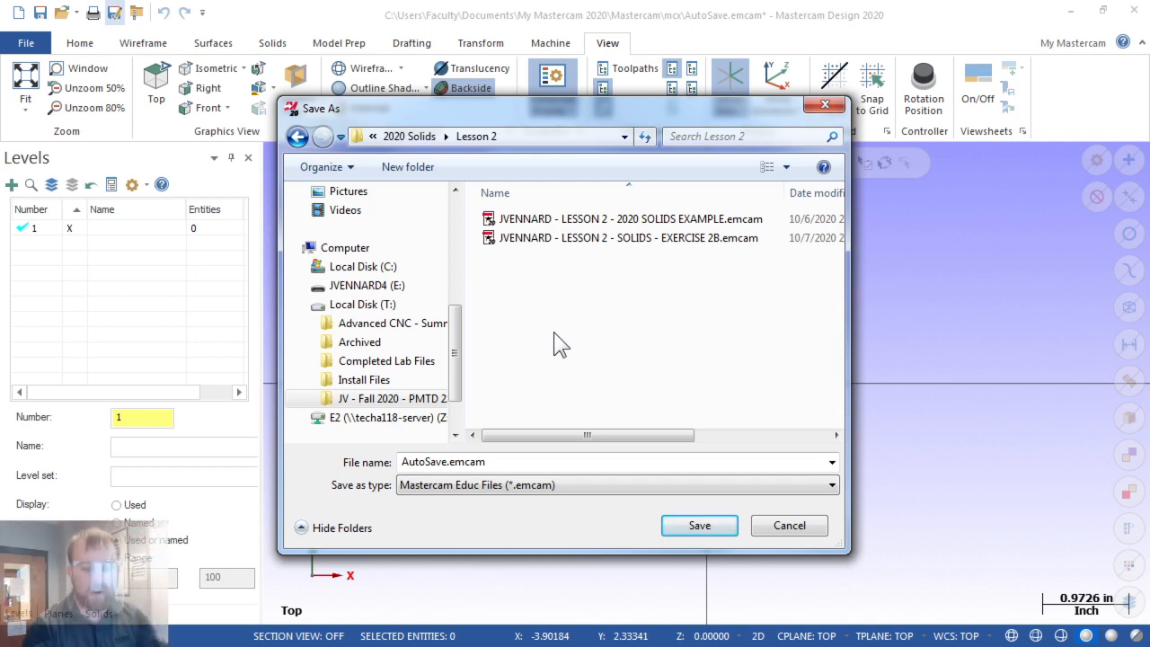
Save the file by reusing the existing Exercise 2B file name with its ending changed to "EXERCISE 2A"
{"action": "key", "text": "alt+Tab"}
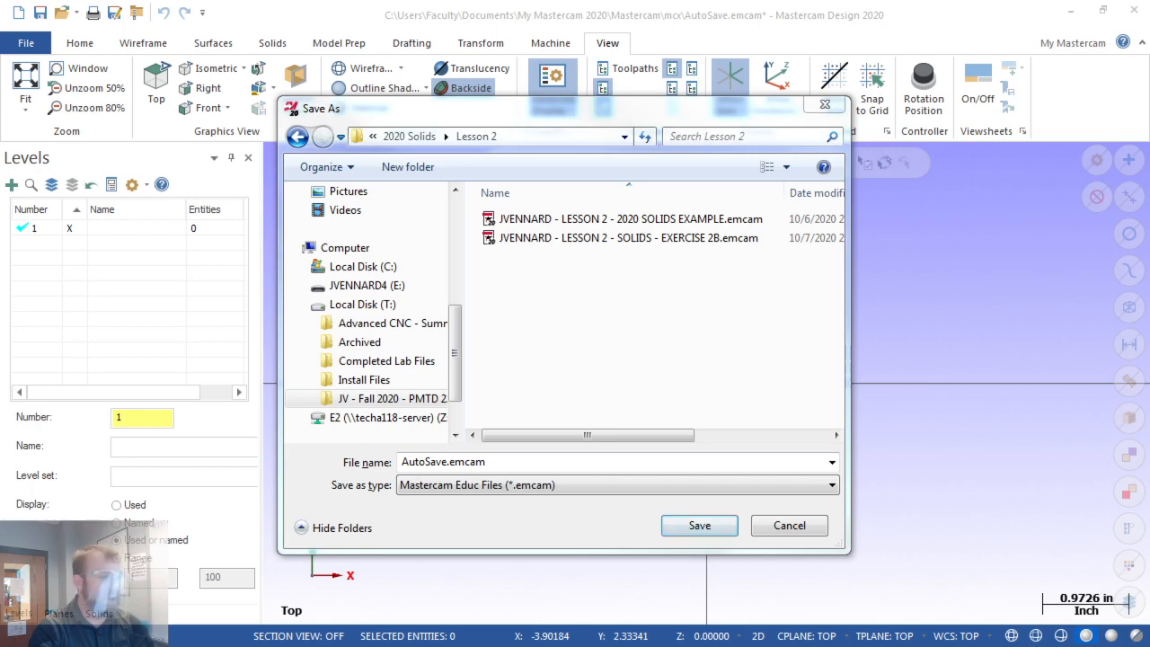
{"action": "key", "text": "alt+Tab"}
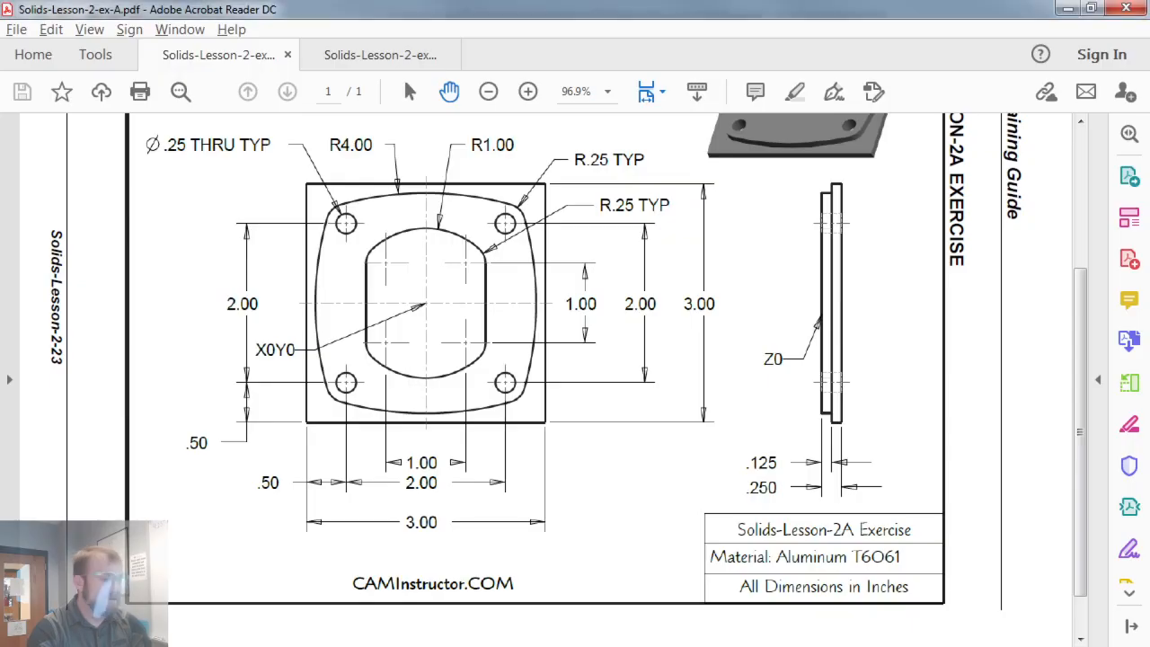
{"action": "left_click", "coordinate": [1067, 9]}
{"action": "left_click", "coordinate": [521, 244]}
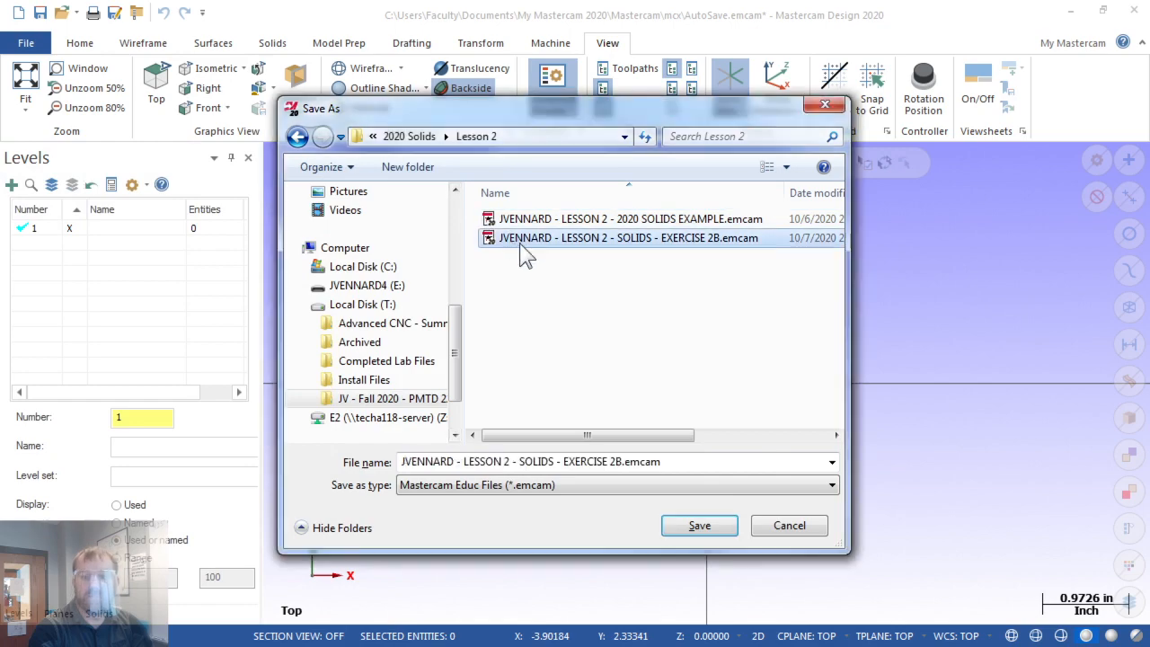
{"action": "left_click", "coordinate": [613, 462]}
{"action": "left_click", "coordinate": [623, 462]}
{"action": "key", "text": "BackSpace"}
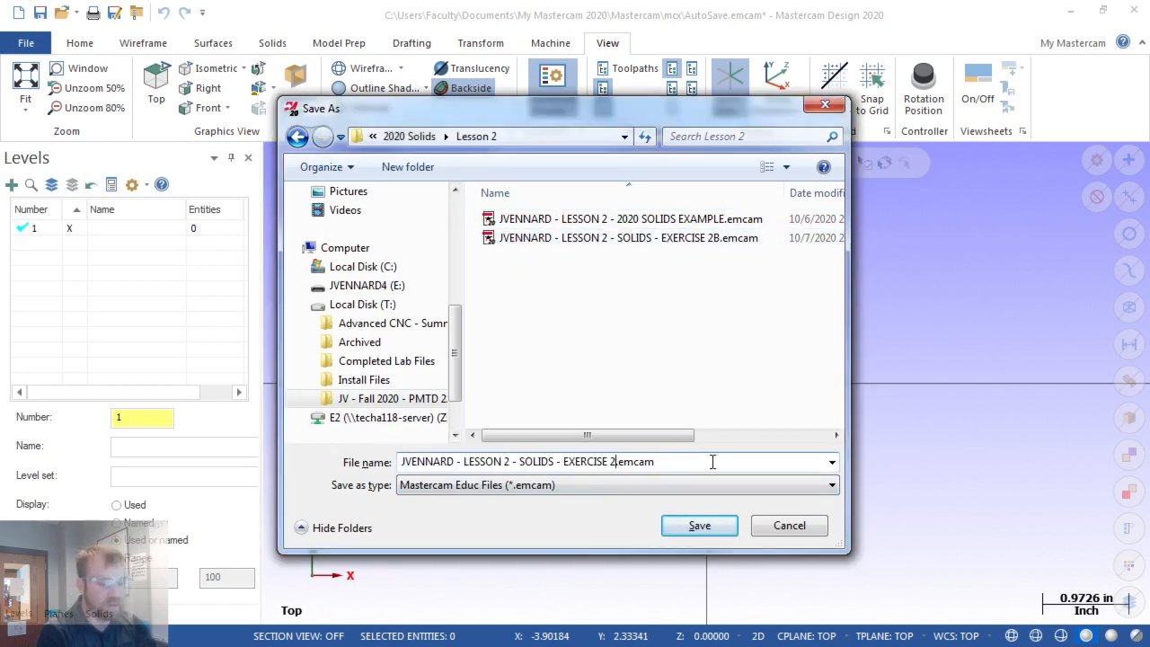
{"action": "type", "text": "A"}
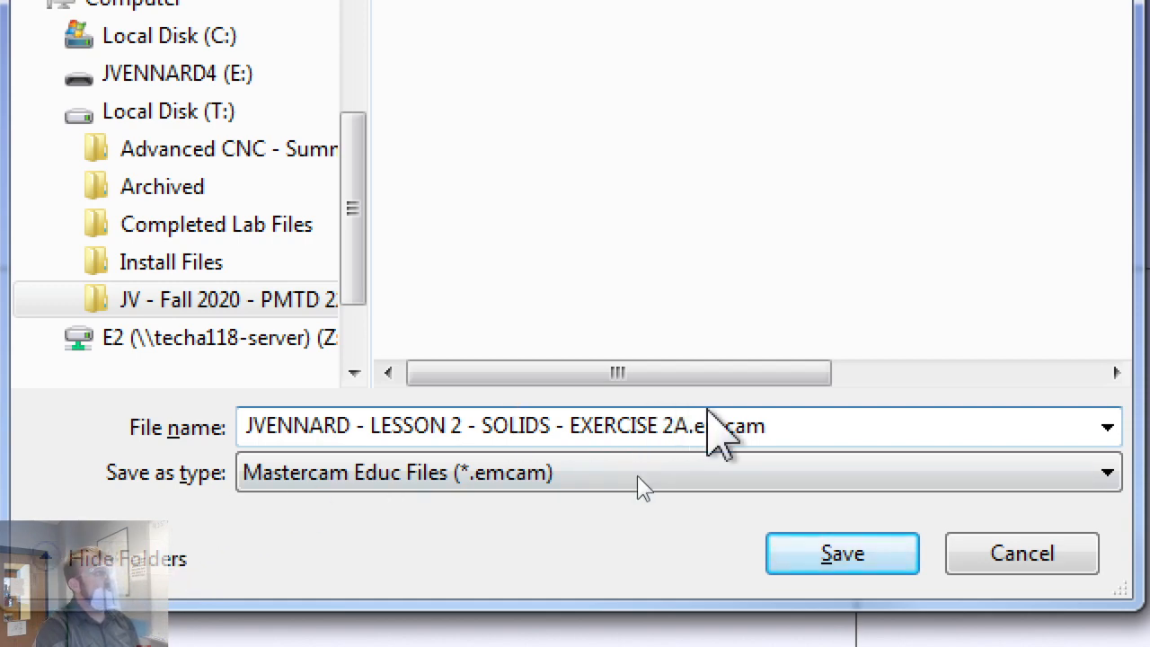
{"action": "left_click", "coordinate": [840, 552]}
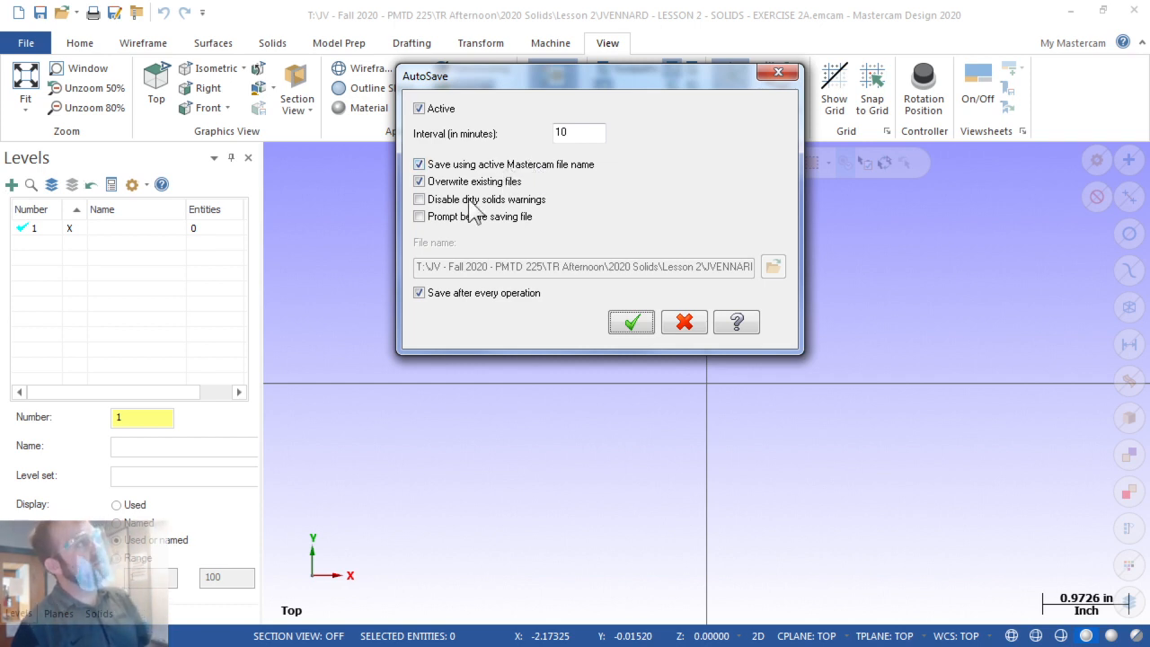
Accept the AutoSave settings with the prompt before saving the file left off
{"action": "left_click", "coordinate": [437, 215]}
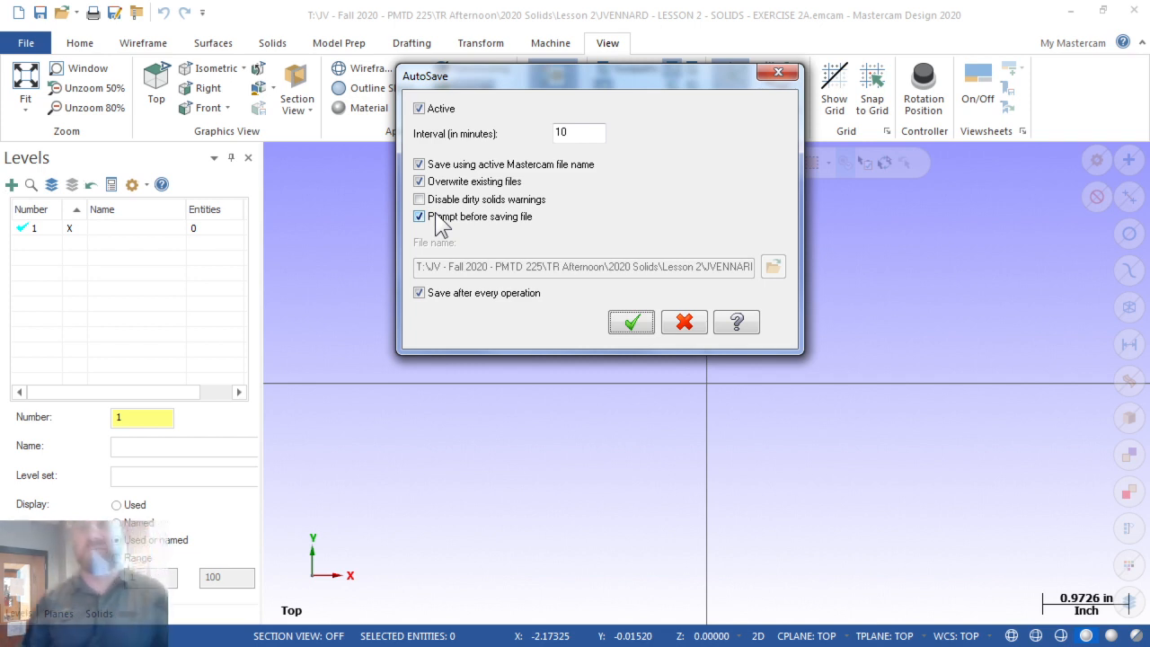
{"action": "left_click", "coordinate": [436, 217]}
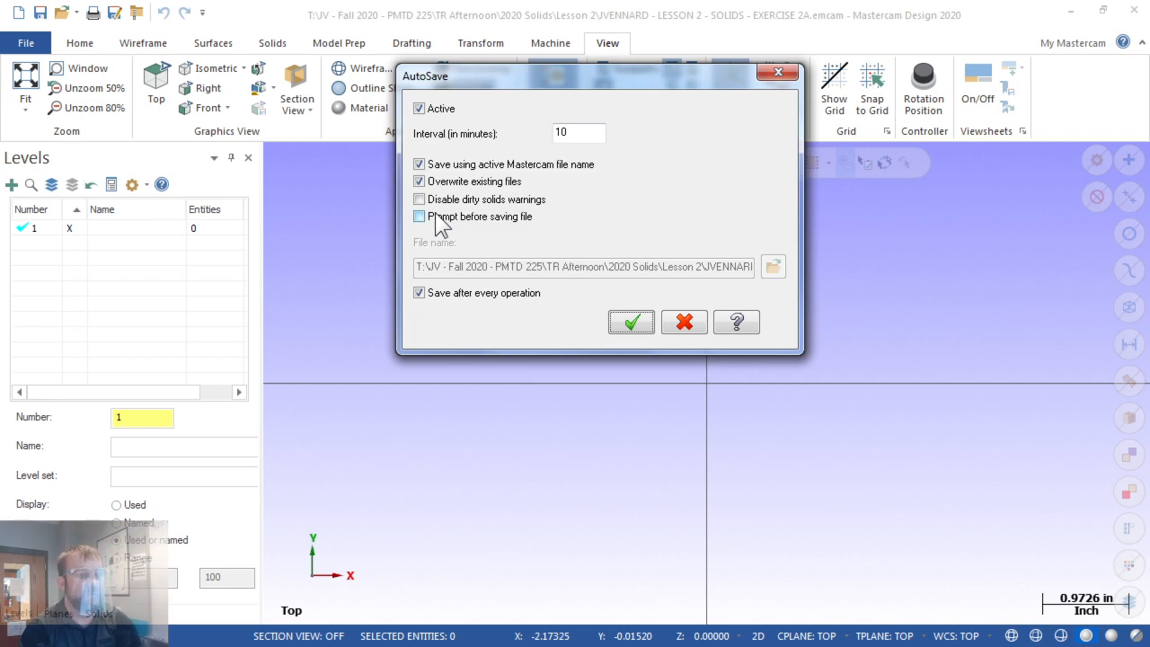
{"action": "left_click", "coordinate": [634, 326]}
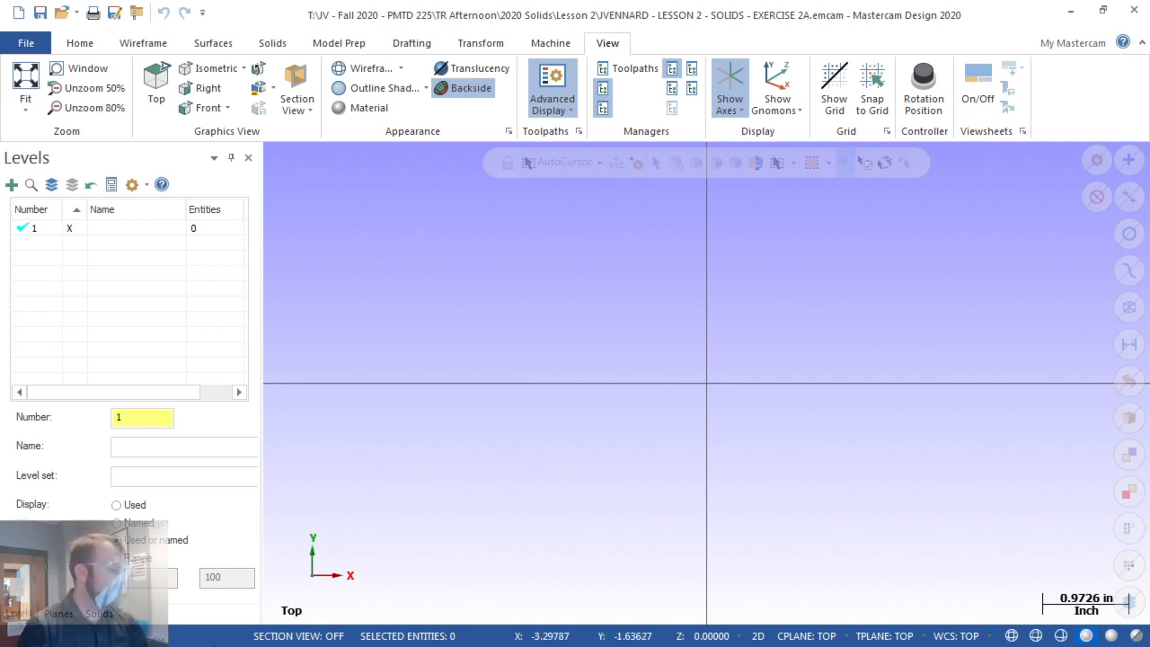
Study the plate's 3D view and dimensions on the exercise drawing in Acrobat Reader, and return to Mastercam
{"action": "key", "text": "alt+Tab"}
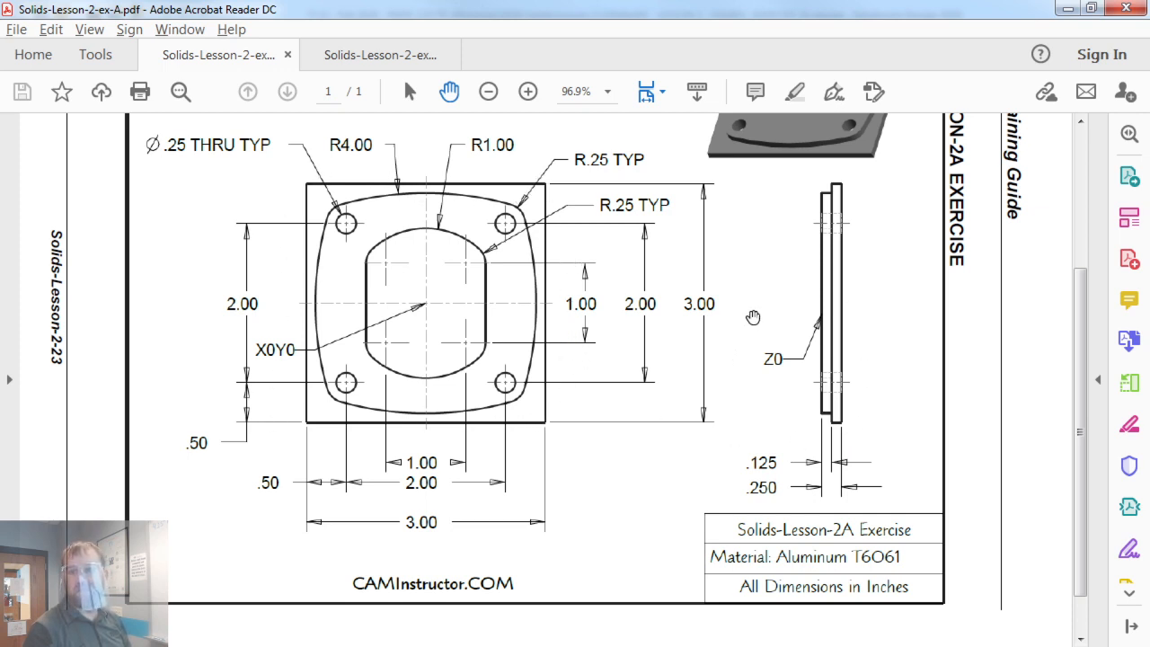
{"action": "scroll", "coordinate": [754, 318], "scroll_direction": "up", "scroll_amount": 2}
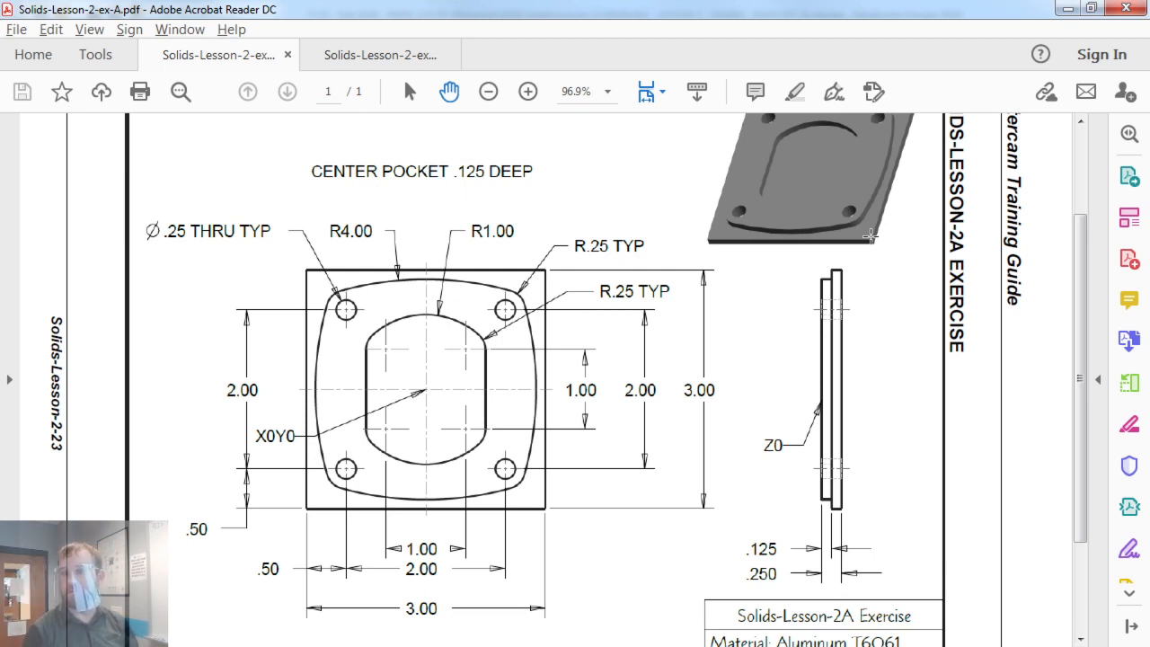
{"action": "left_click", "coordinate": [1070, 10]}
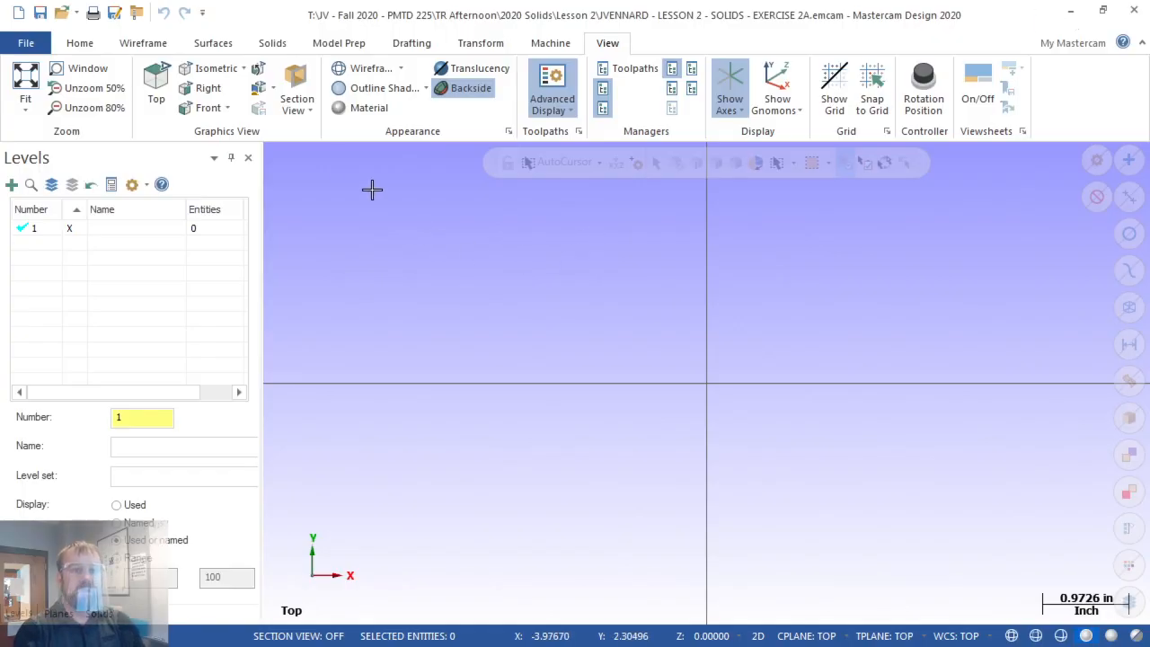
{"action": "key", "text": "alt+Tab"}
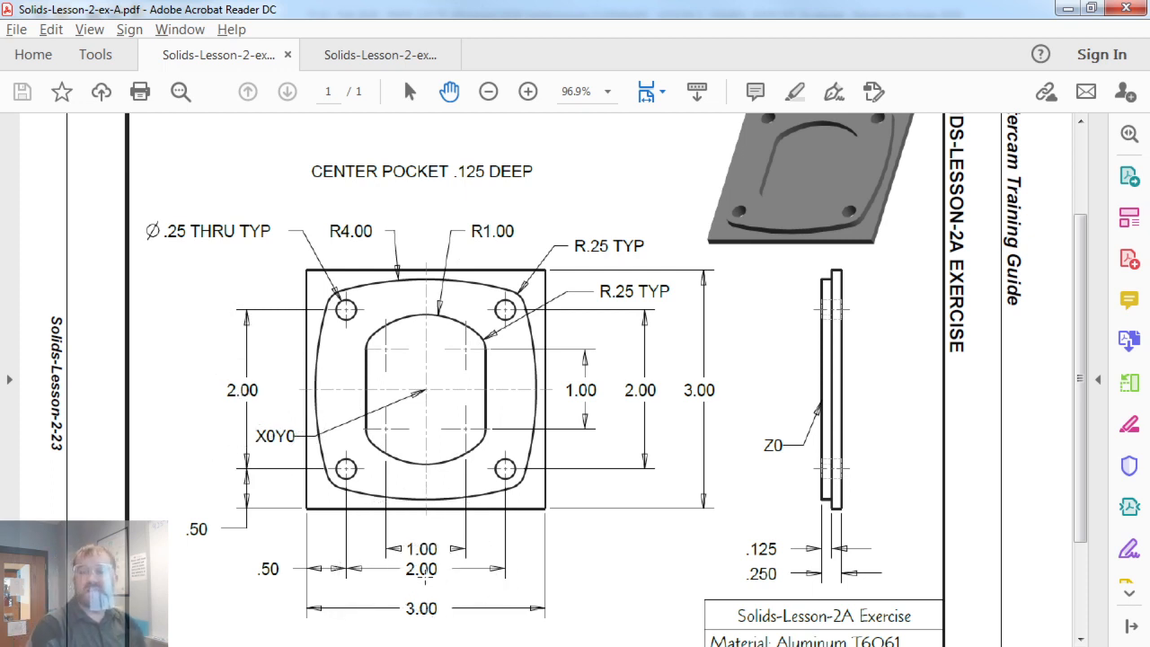
{"action": "key", "text": "ctrl"}
{"action": "key", "text": "ctrl"}
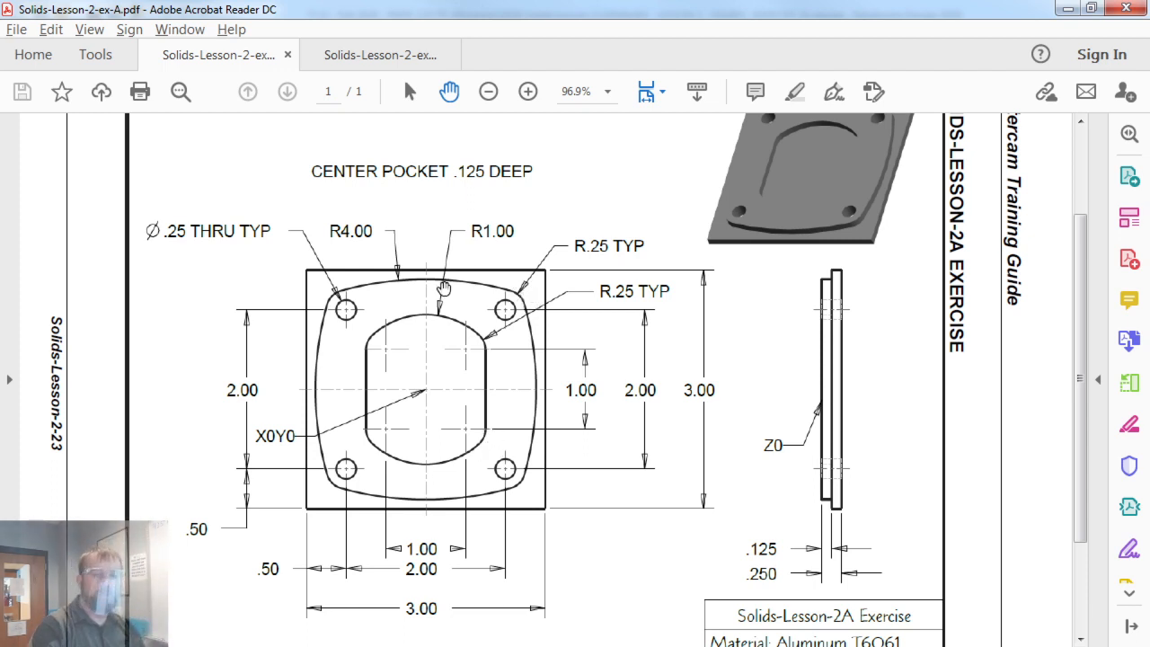
{"action": "key", "text": "alt+Tab"}
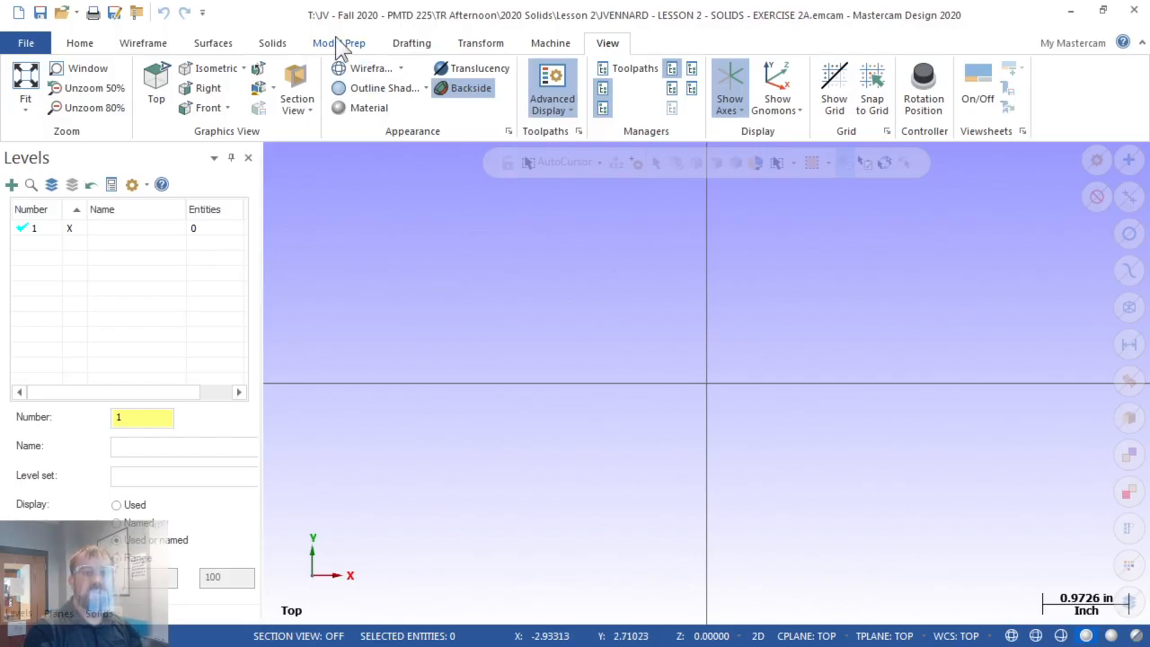
Sketch a wireframe rectangle anchored to its center at the origin, about 2.93 in wide and 3.13 in high
{"action": "left_click", "coordinate": [151, 45]}
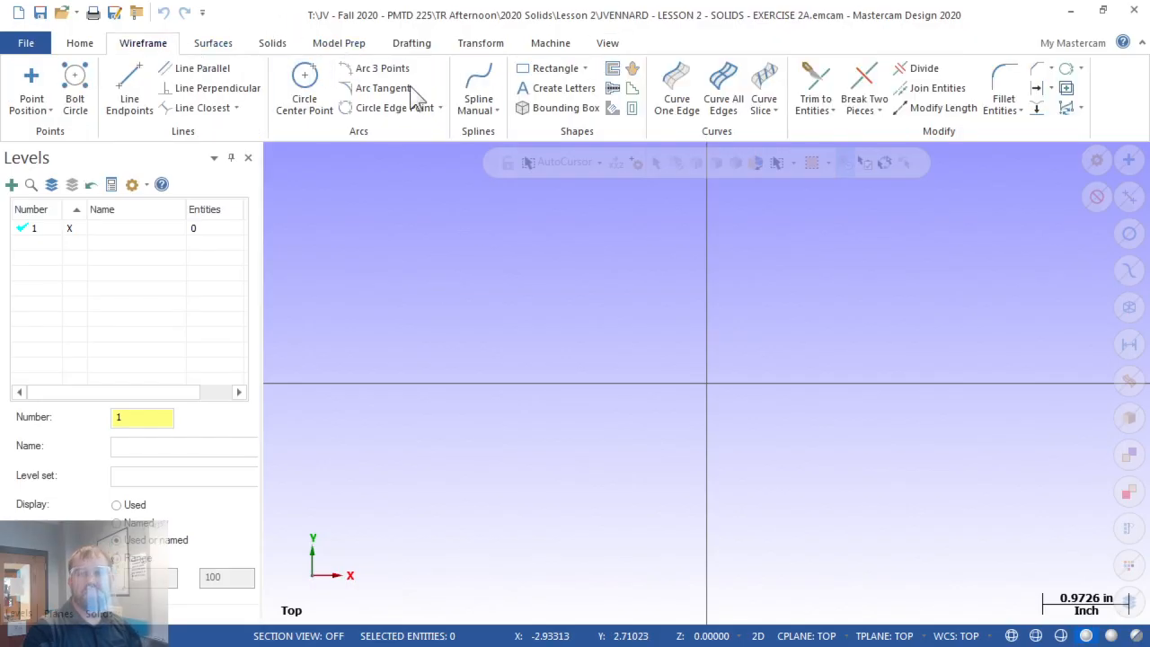
{"action": "left_click", "coordinate": [549, 70]}
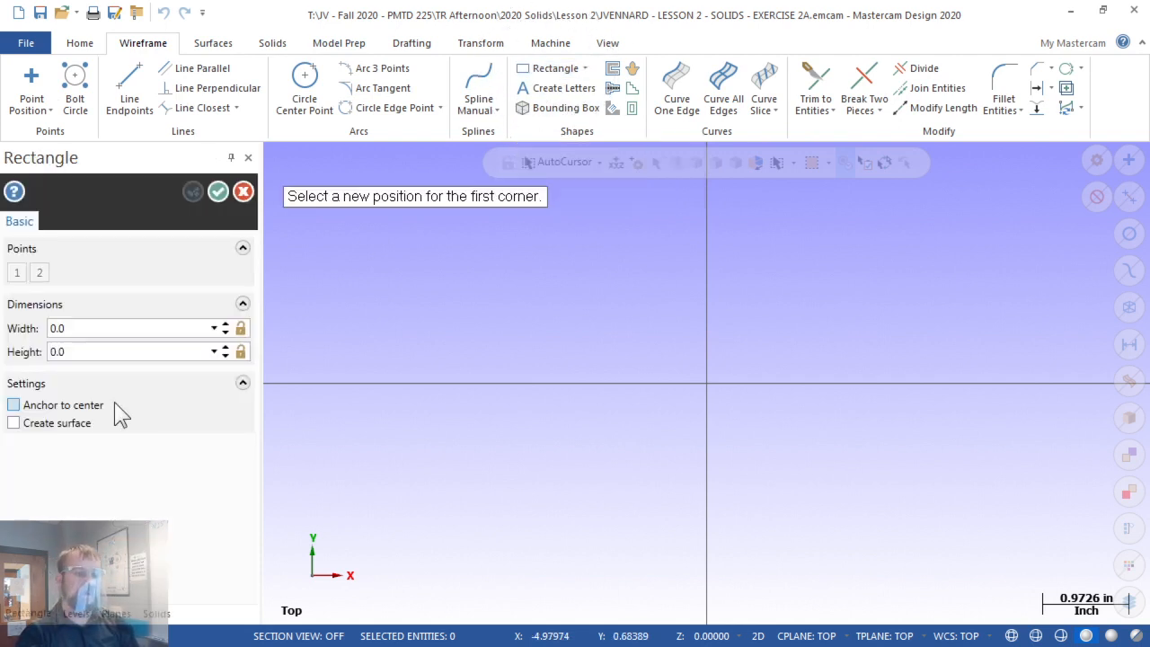
{"action": "left_click", "coordinate": [69, 406]}
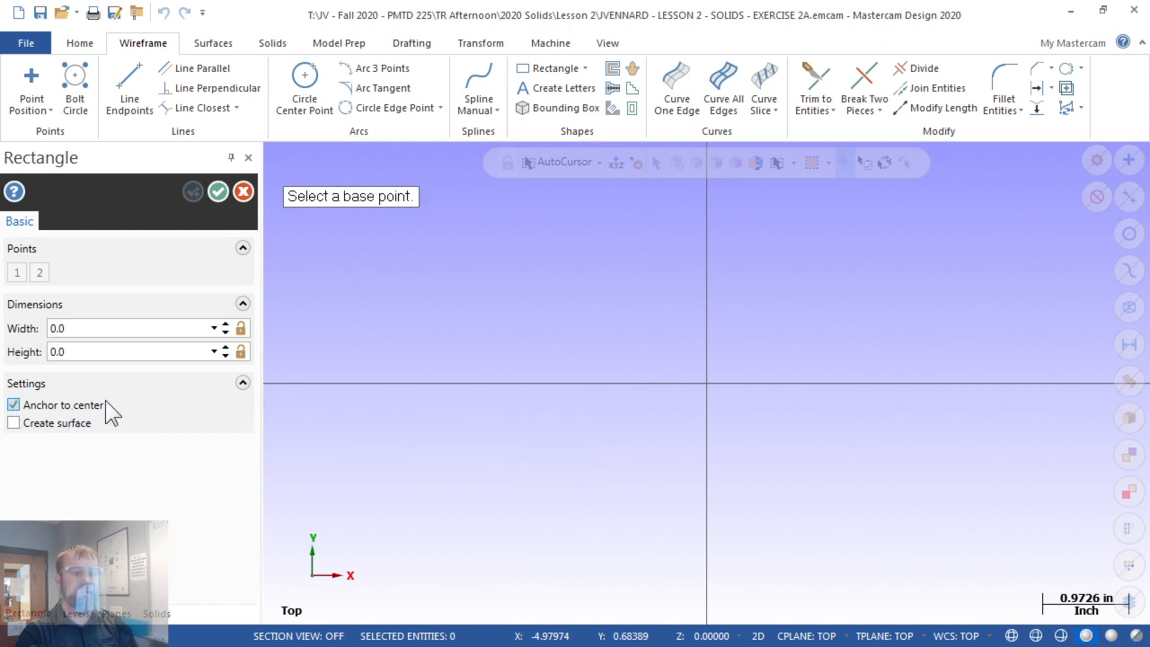
{"action": "left_click", "coordinate": [707, 385]}
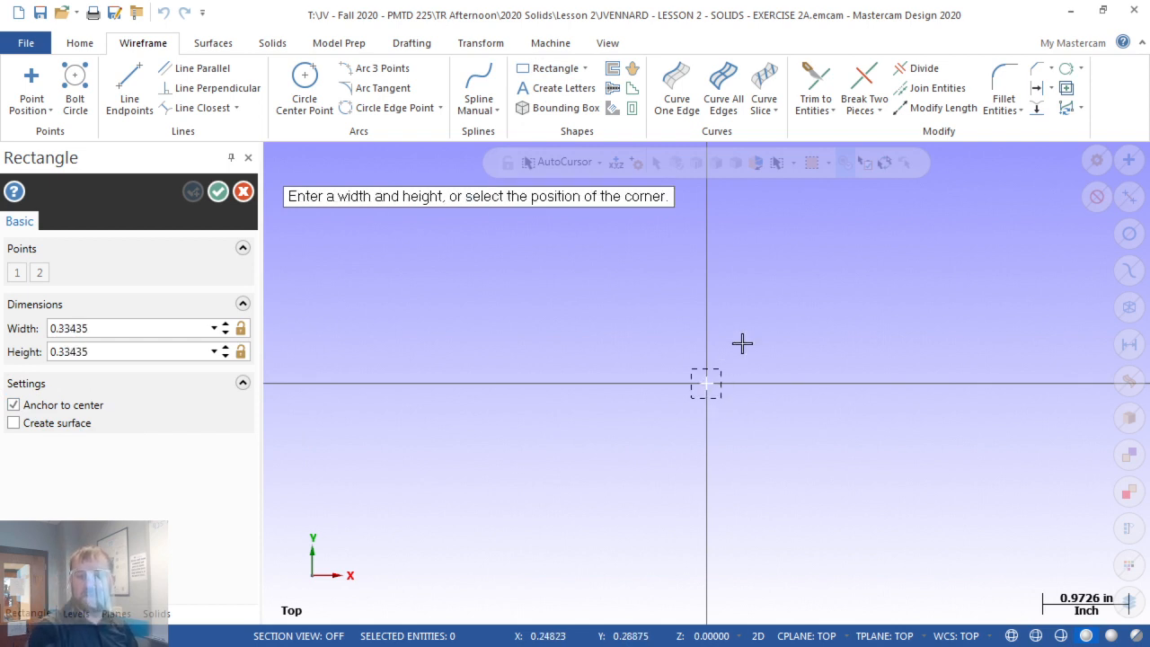
{"action": "left_click", "coordinate": [836, 245]}
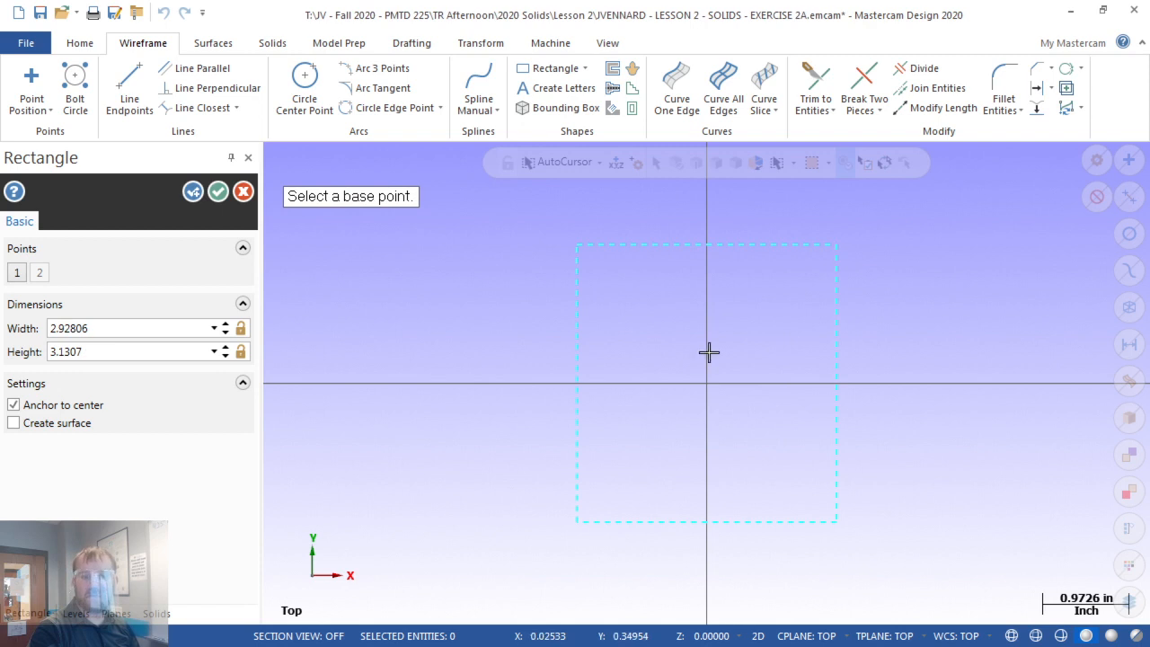
Set the rectangle's width and height to 2 in each
{"action": "right_click", "coordinate": [665, 299]}
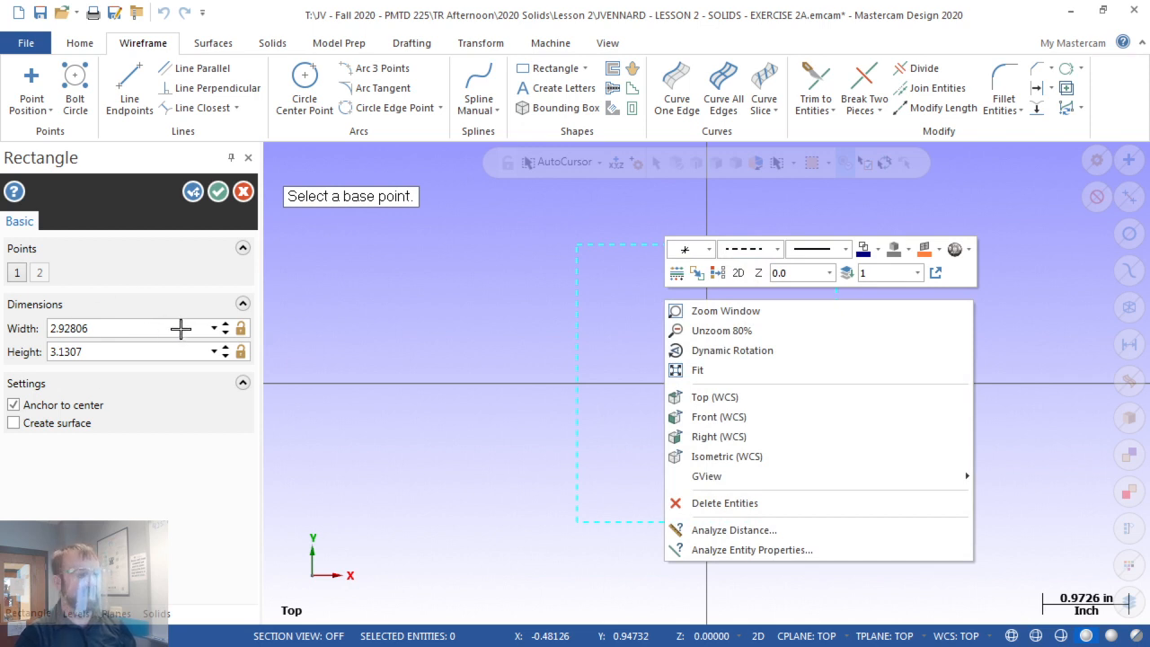
{"action": "left_click", "coordinate": [121, 328]}
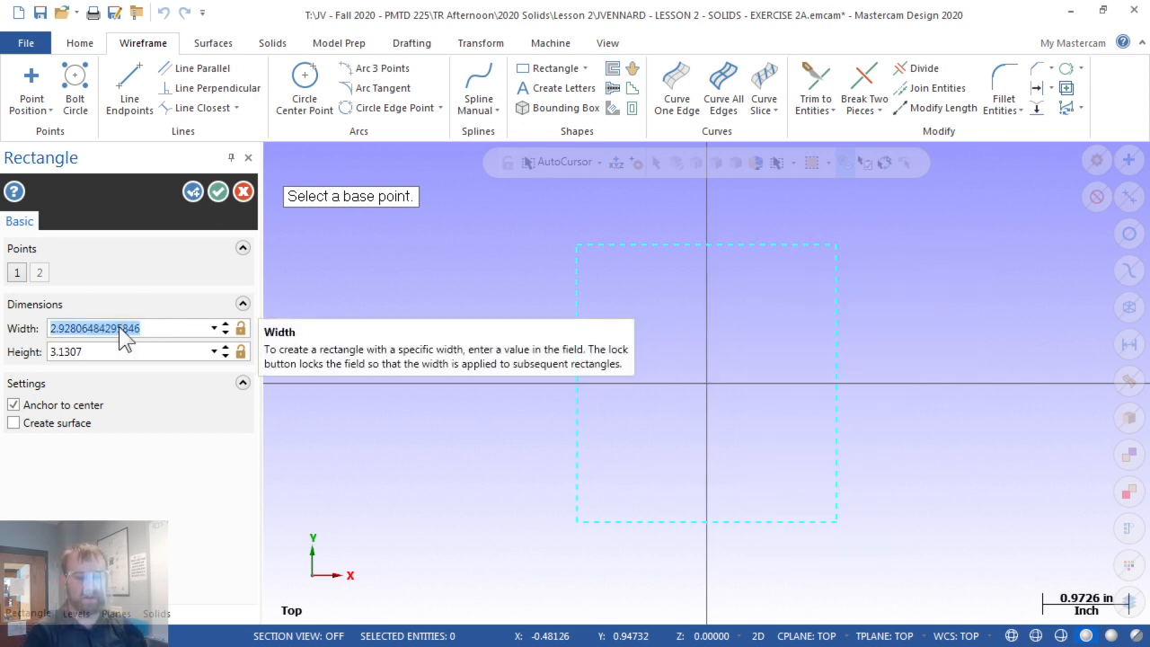
{"action": "type", "text": "2"}
{"action": "key", "text": "Tab"}
{"action": "type", "text": "2"}
{"action": "key", "text": "Tab"}
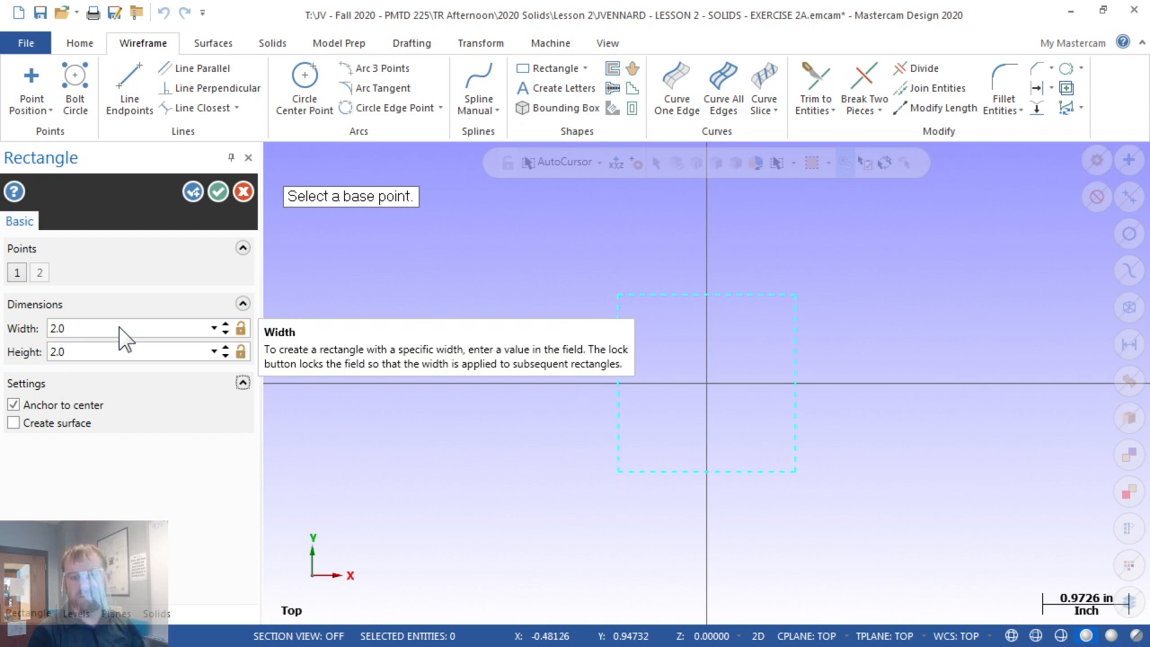
{"action": "key", "text": "space"}
Change the rectangle's line style from dashed to solid and create it
{"action": "right_click", "coordinate": [538, 293]}
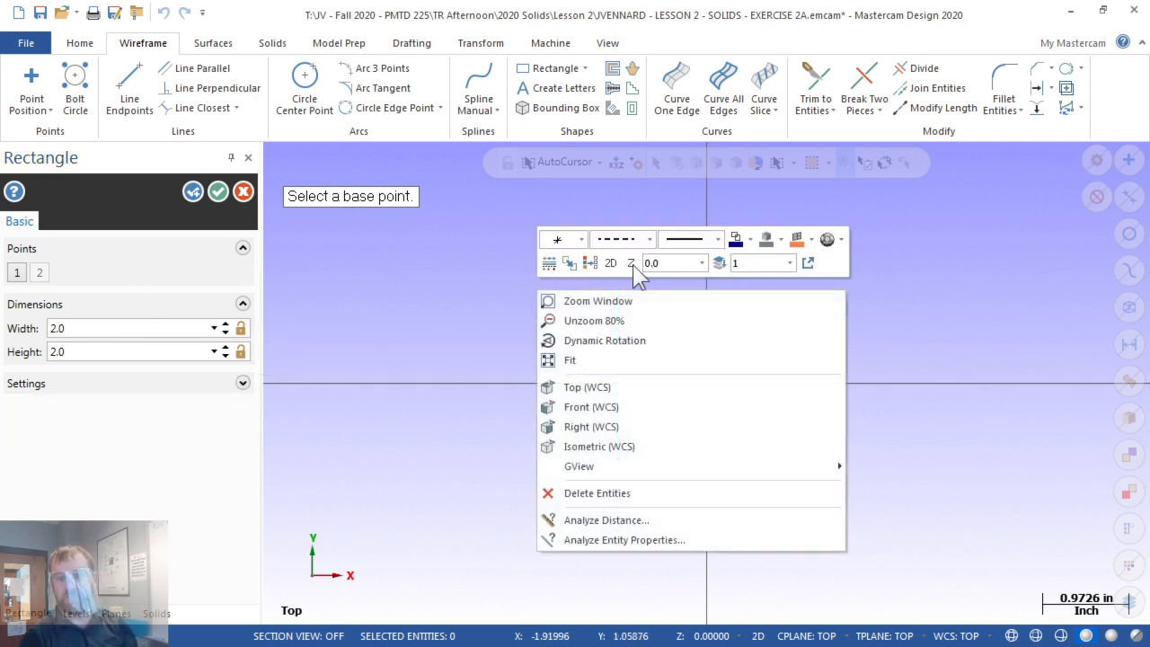
{"action": "left_click", "coordinate": [650, 239]}
{"action": "left_click", "coordinate": [621, 262]}
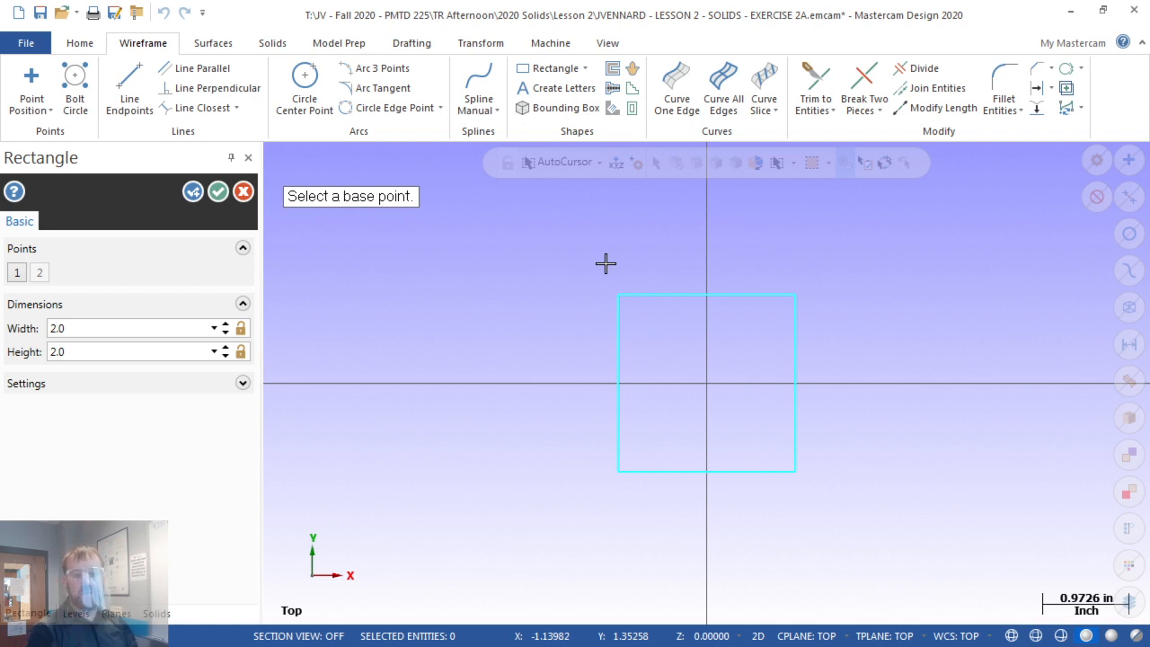
{"action": "key", "text": "Return"}
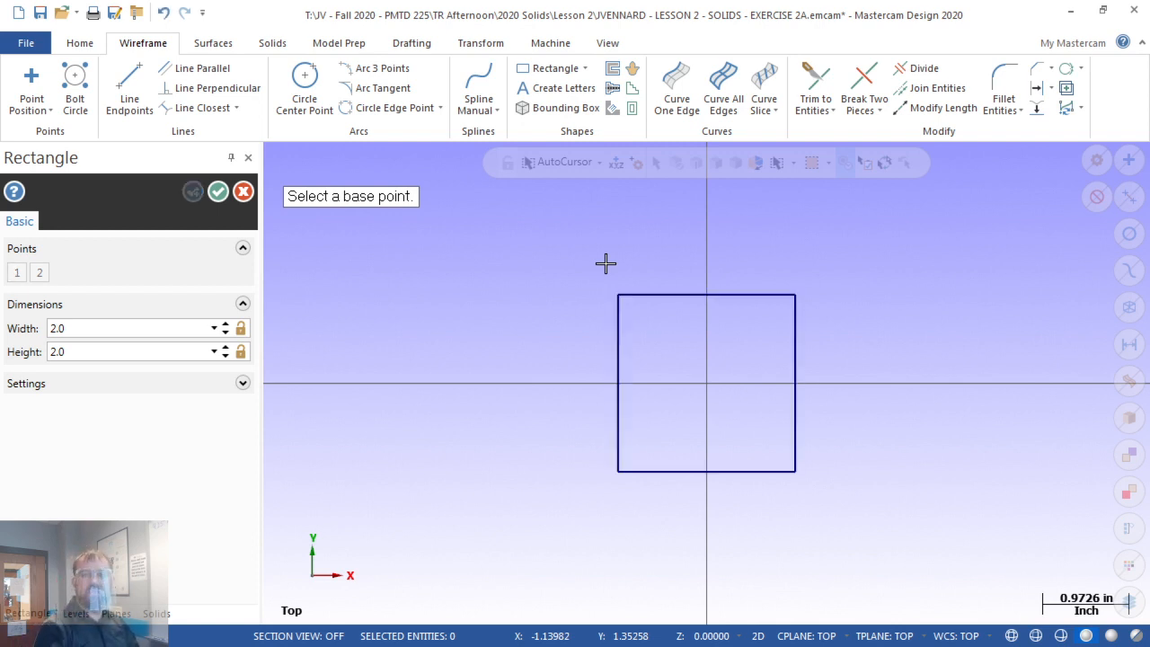
Sketch a second wireframe rectangle centered on the origin inside the first, about 0.86 in wide and 1.12 in high
{"action": "right_click", "coordinate": [606, 263]}
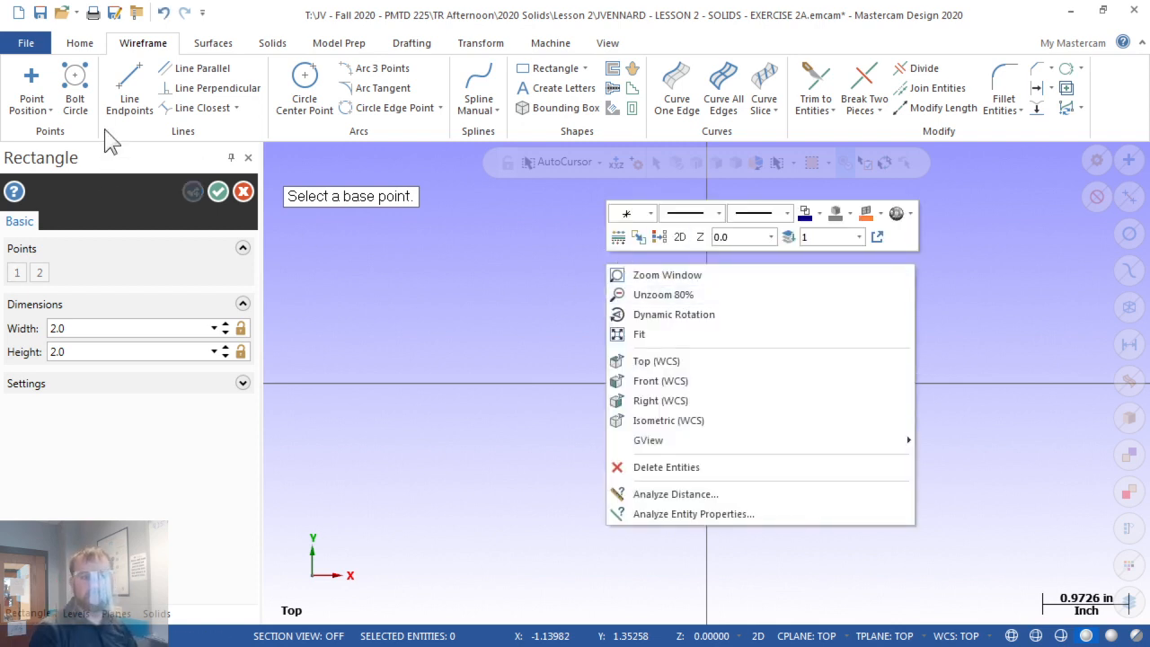
{"action": "left_click", "coordinate": [106, 224]}
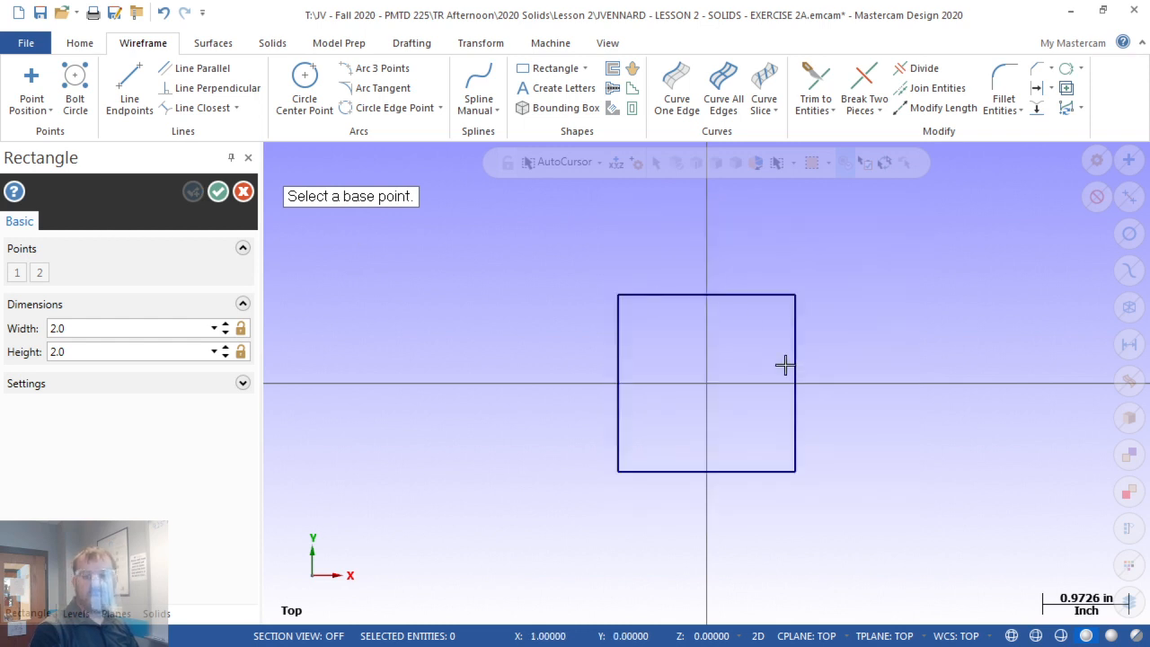
{"action": "left_click", "coordinate": [707, 384]}
{"action": "left_click", "coordinate": [745, 332]}
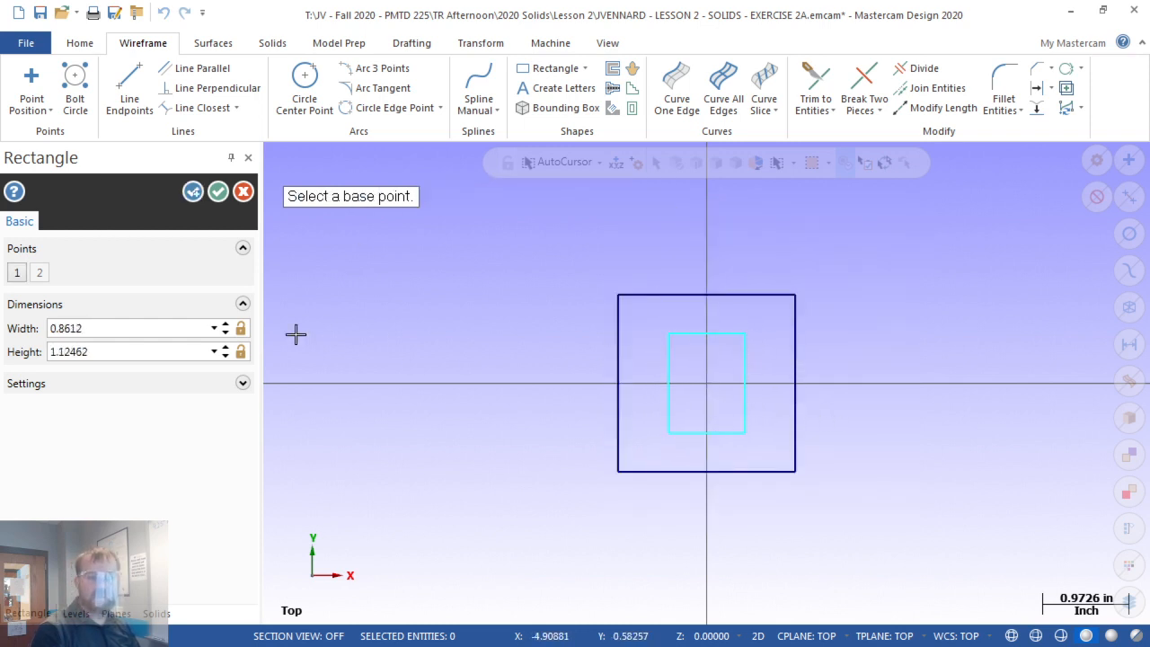
Set the inner rectangle's width and height to 1.0 in each, and create it
{"action": "left_click", "coordinate": [111, 328]}
{"action": "type", "text": "1.0"}
{"action": "key", "text": "Tab"}
{"action": "type", "text": "1.0"}
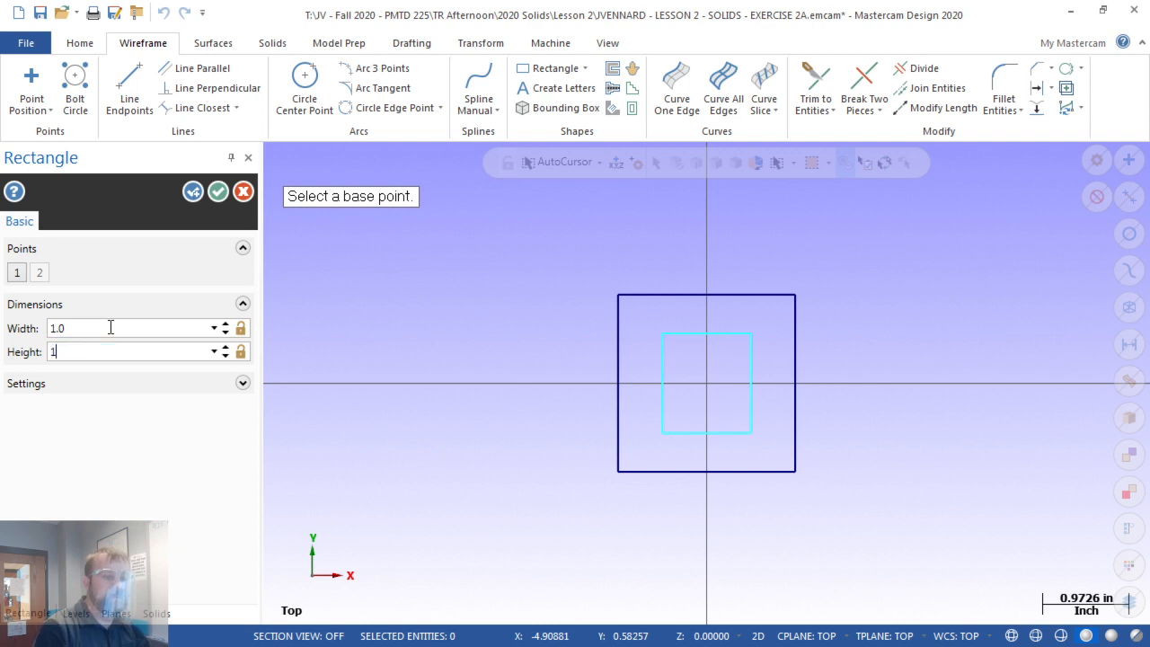
{"action": "key", "text": "Tab"}
{"action": "key", "text": "space"}
{"action": "key", "text": "space"}
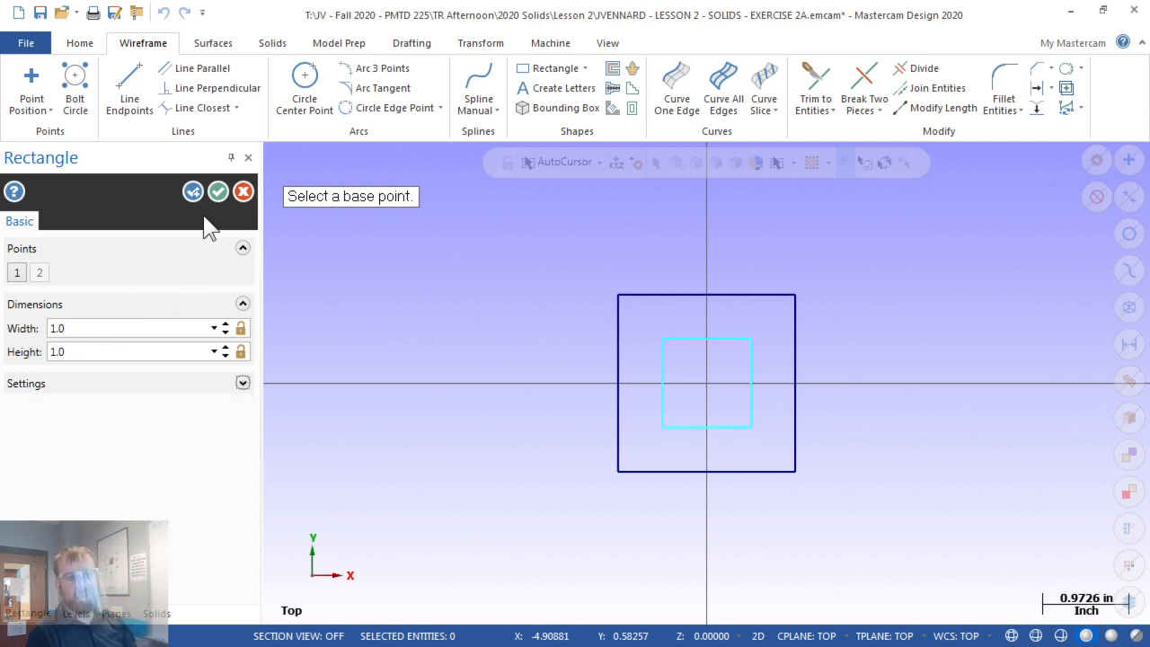
{"action": "key", "text": "space"}
{"action": "key", "text": "space"}
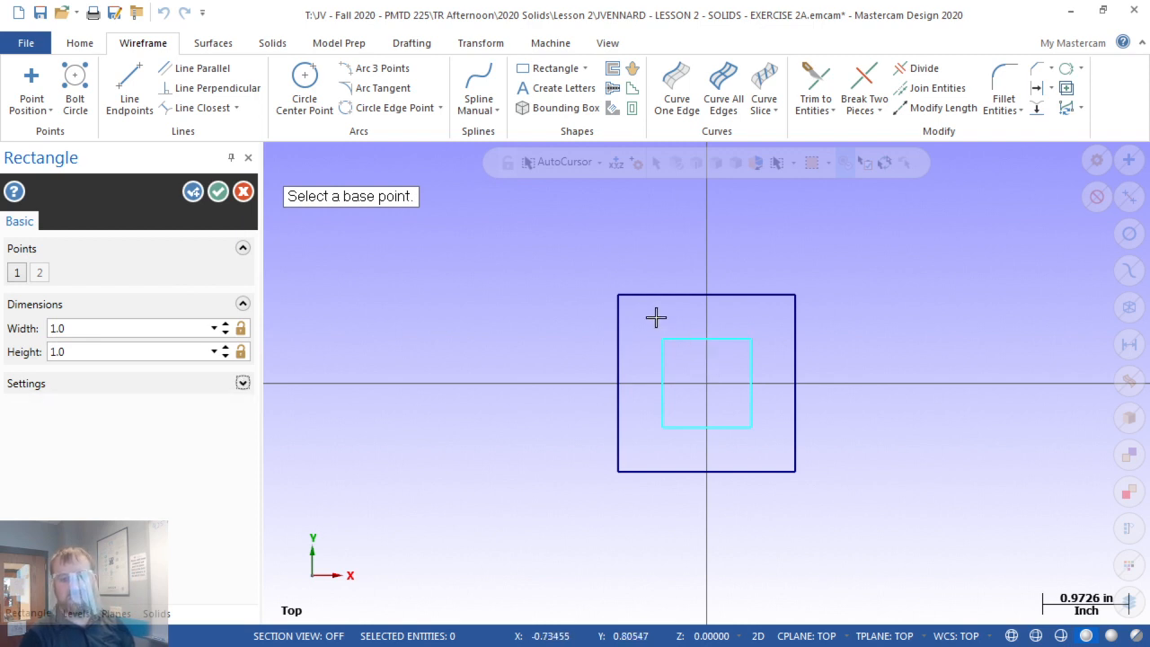
{"action": "left_click", "coordinate": [220, 189]}
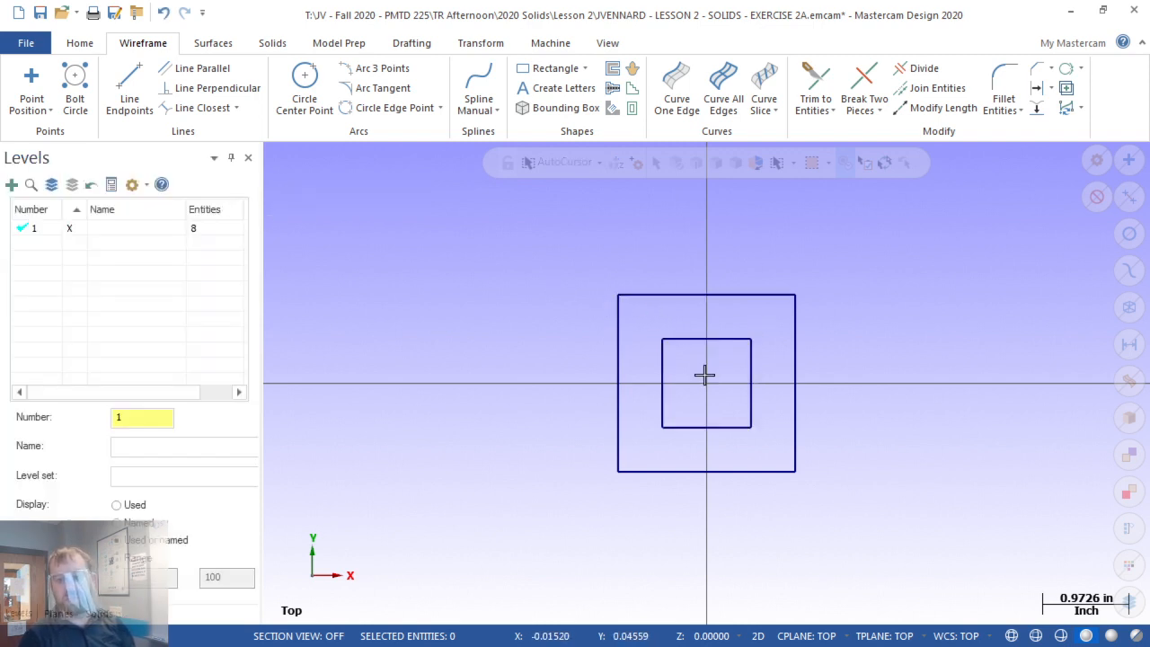
Examine the 2D/3D construction mode and Z depth settings among the drawing attributes
{"action": "scroll", "coordinate": [706, 380], "scroll_direction": "up", "scroll_amount": 3}
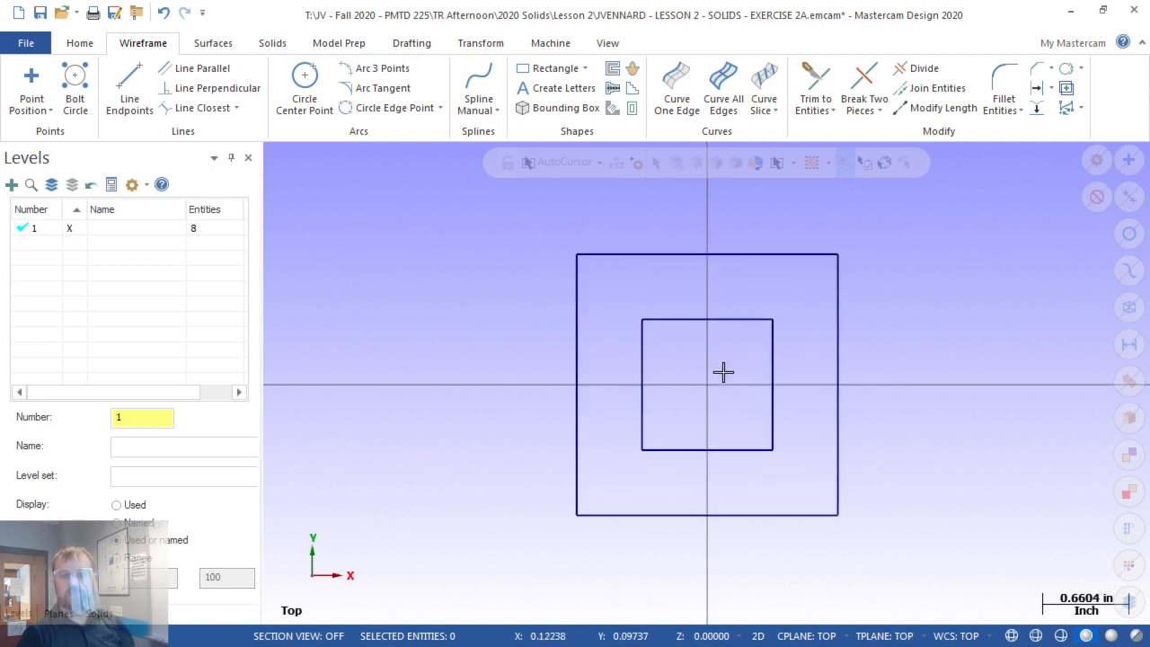
{"action": "right_click", "coordinate": [723, 372]}
{"action": "left_click", "coordinate": [966, 230]}
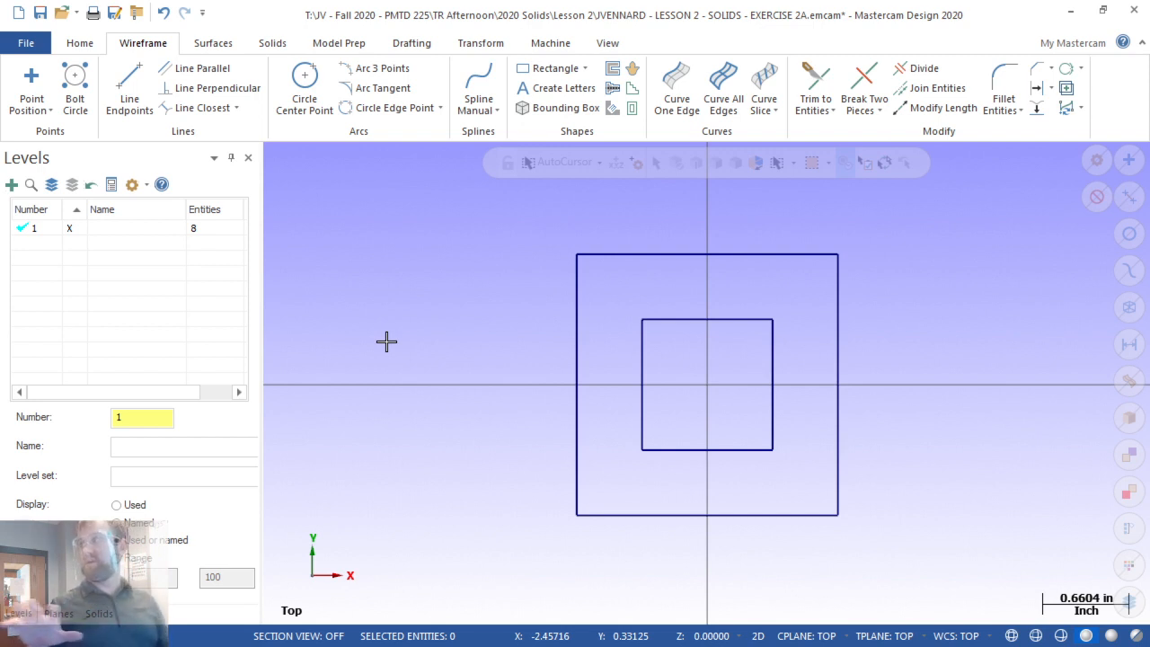
{"action": "left_click", "coordinate": [81, 45]}
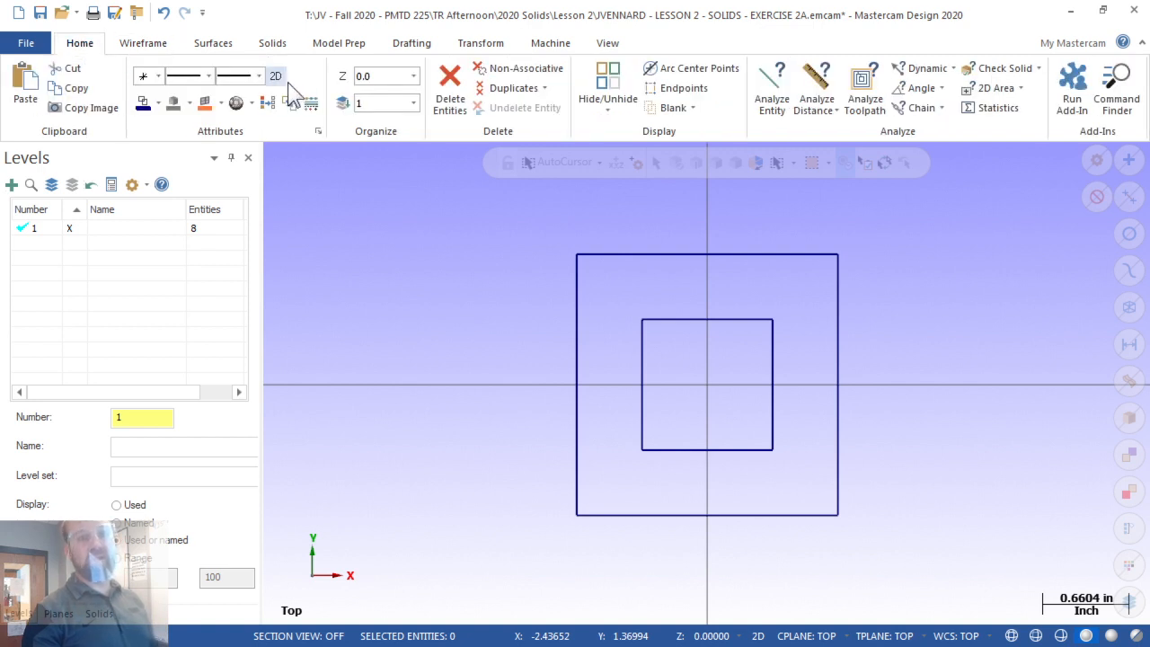
{"action": "key", "text": "ctrl"}
{"action": "key", "text": "ctrl"}
{"action": "key", "text": "ctrl"}
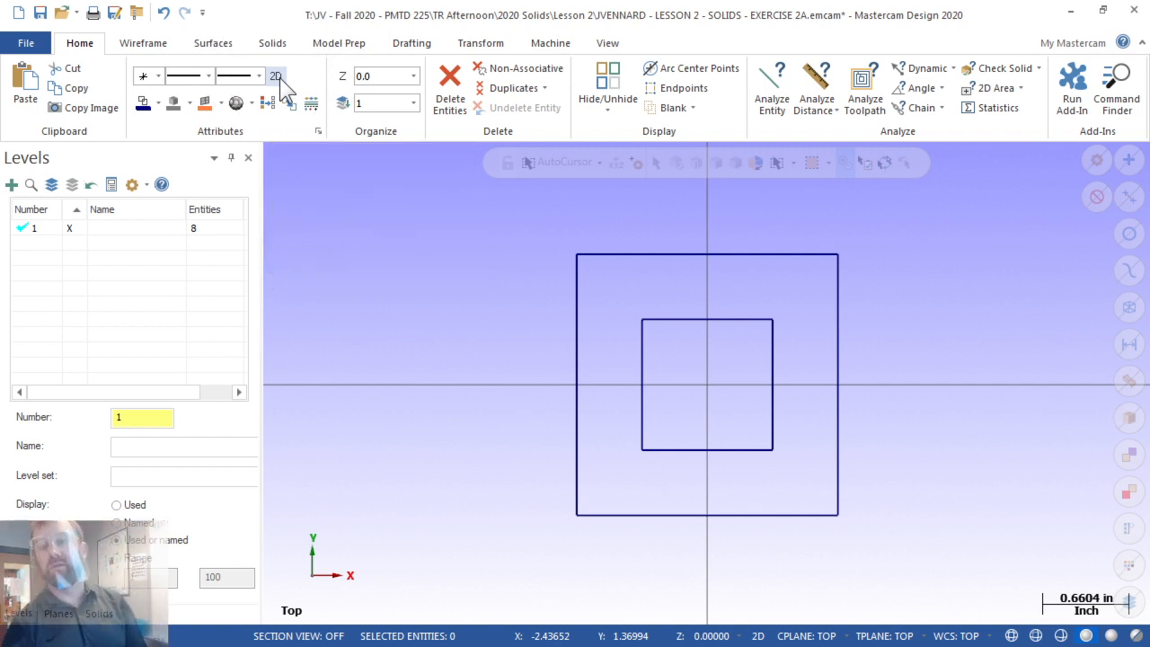
{"action": "left_click", "coordinate": [372, 76]}
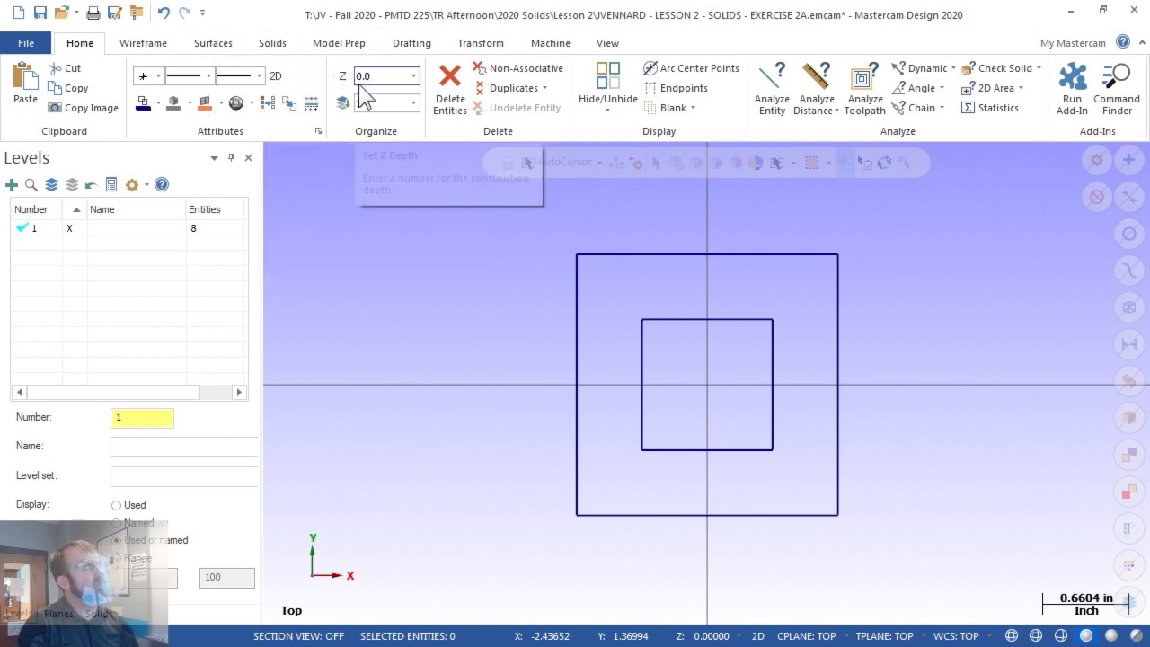
{"action": "right_click", "coordinate": [540, 312]}
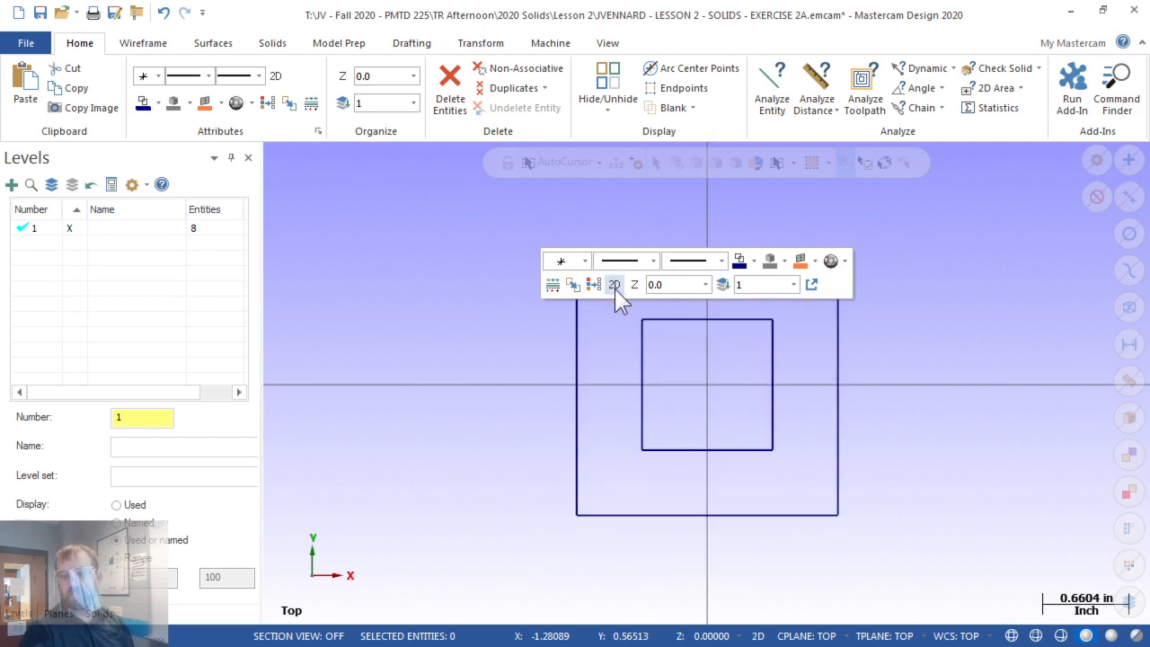
{"action": "left_click", "coordinate": [659, 284]}
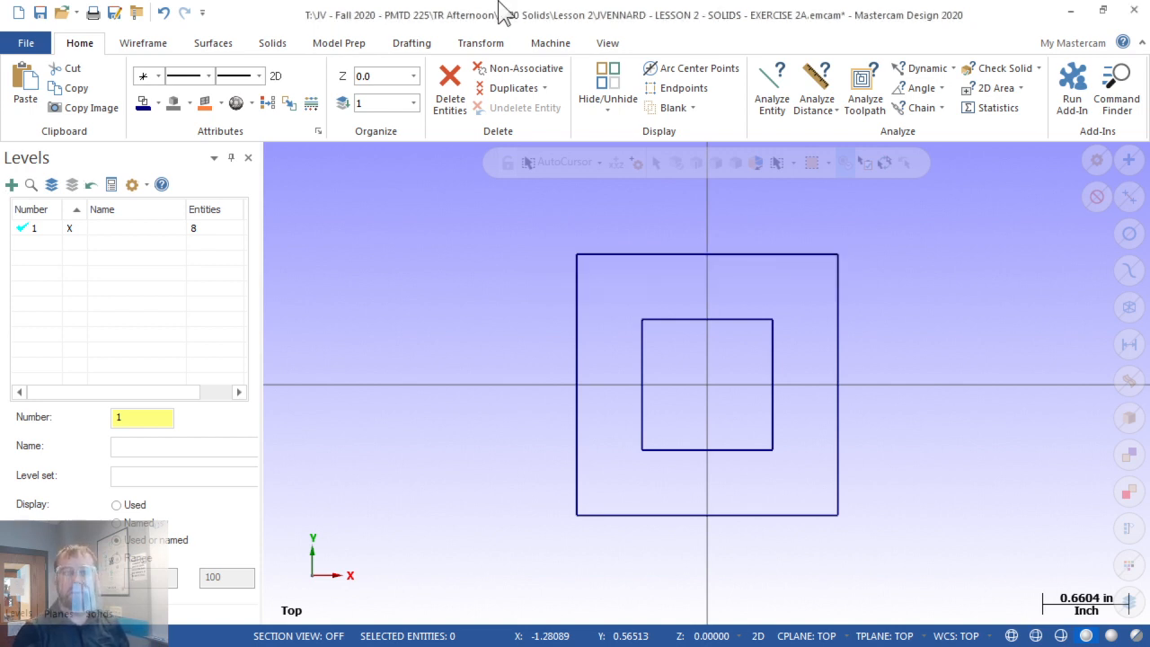
Check the corner radius on the drawing in Acrobat Reader, and in Mastercam place circles of locked radius 0.25 on the outer square's four corners
{"action": "left_click", "coordinate": [144, 45]}
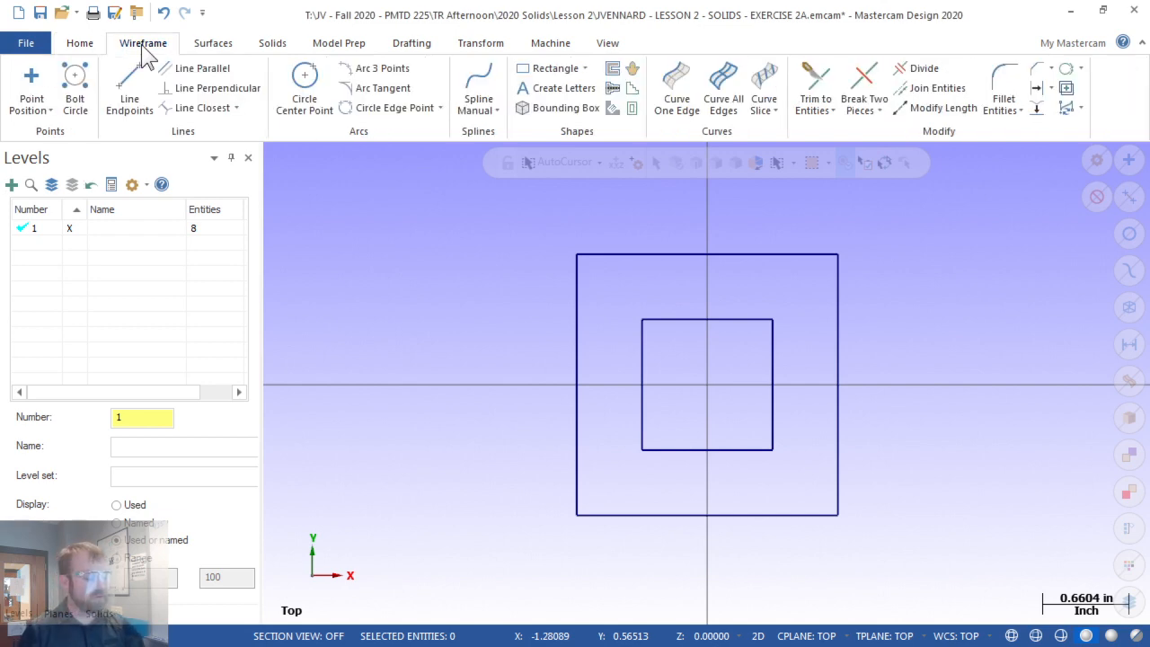
{"action": "key", "text": "alt+Tab"}
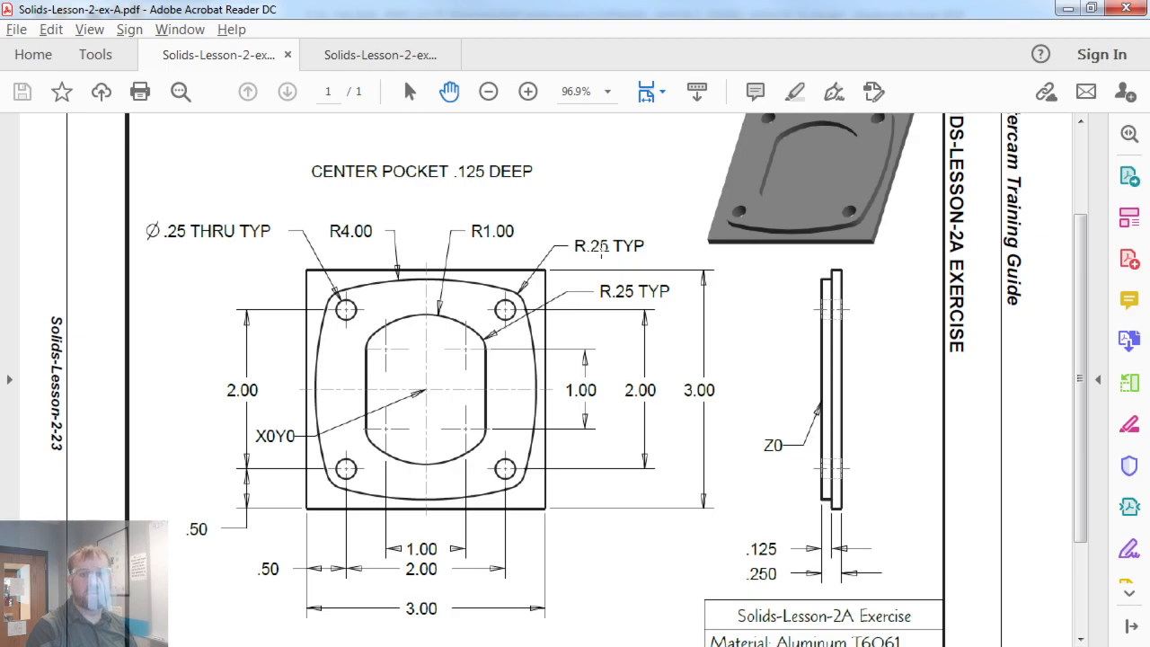
{"action": "key", "text": "alt+Tab"}
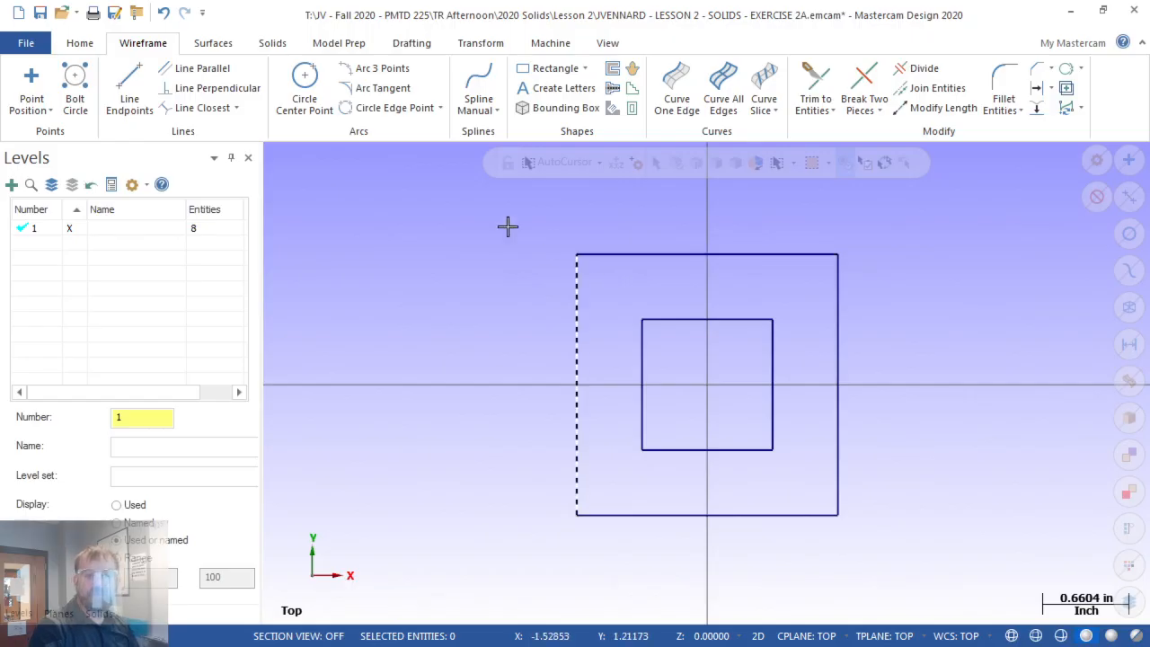
{"action": "left_click", "coordinate": [315, 86]}
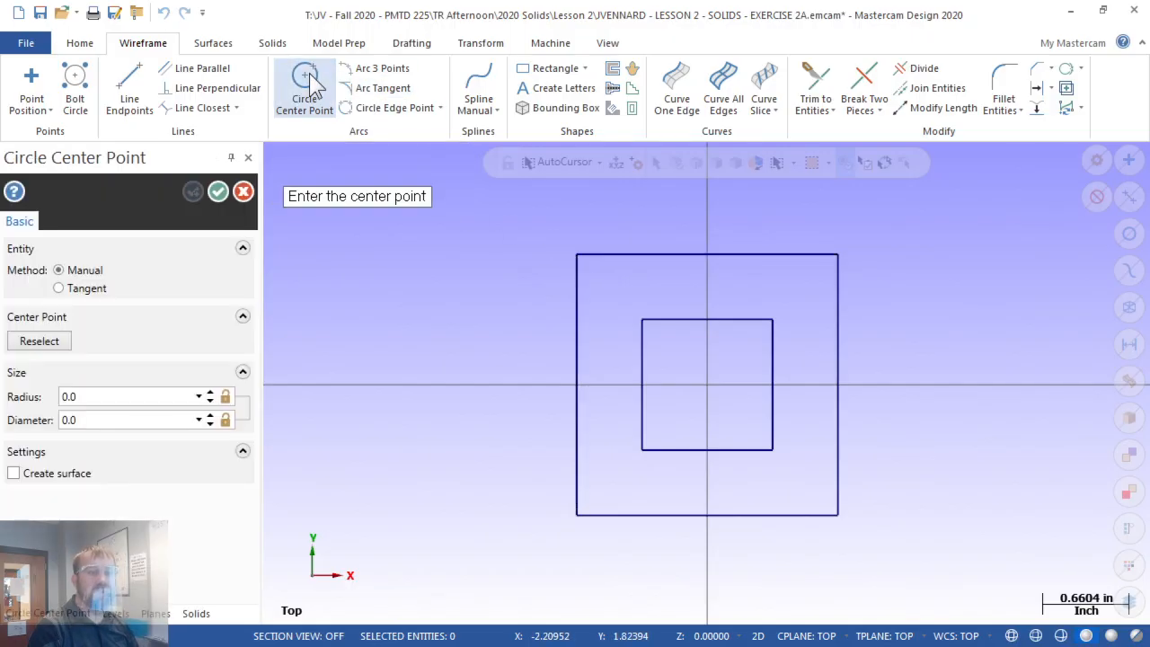
{"action": "left_click", "coordinate": [85, 397]}
{"action": "type", "text": ".25"}
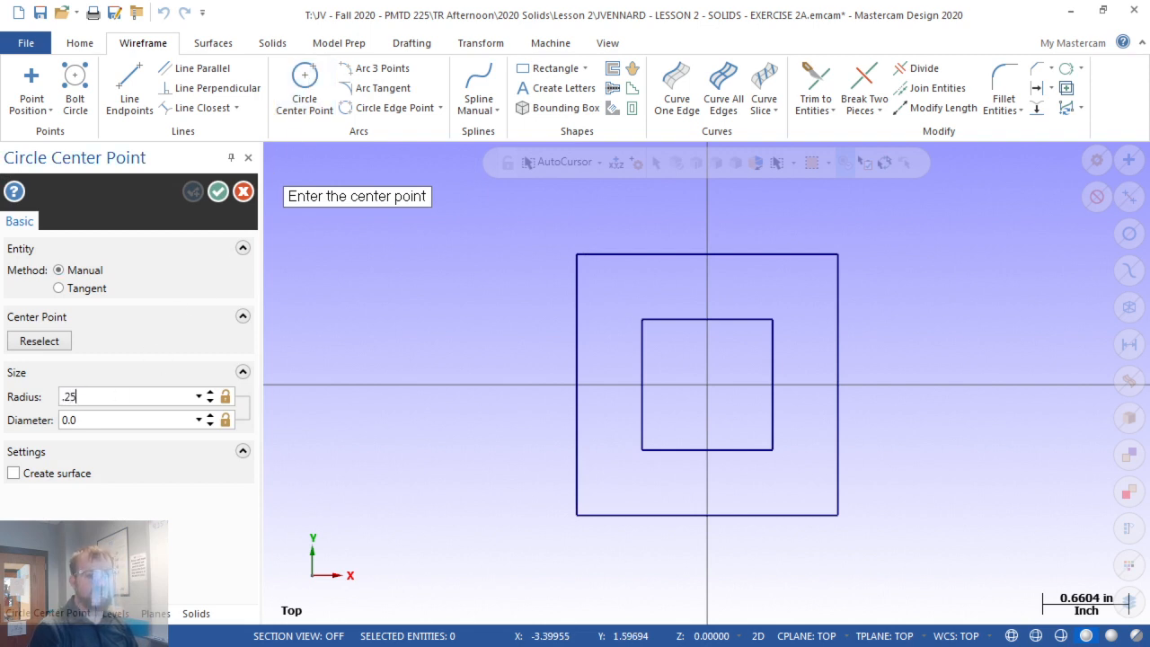
{"action": "key", "text": "Return"}
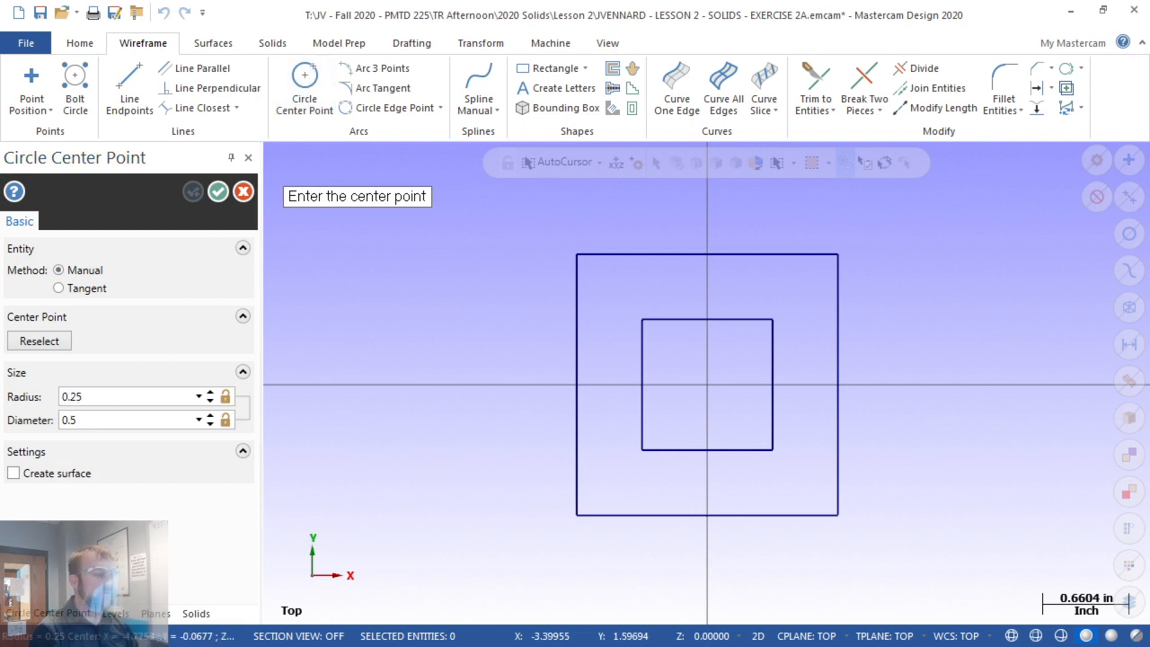
{"action": "left_click", "coordinate": [225, 397]}
{"action": "left_click", "coordinate": [225, 399]}
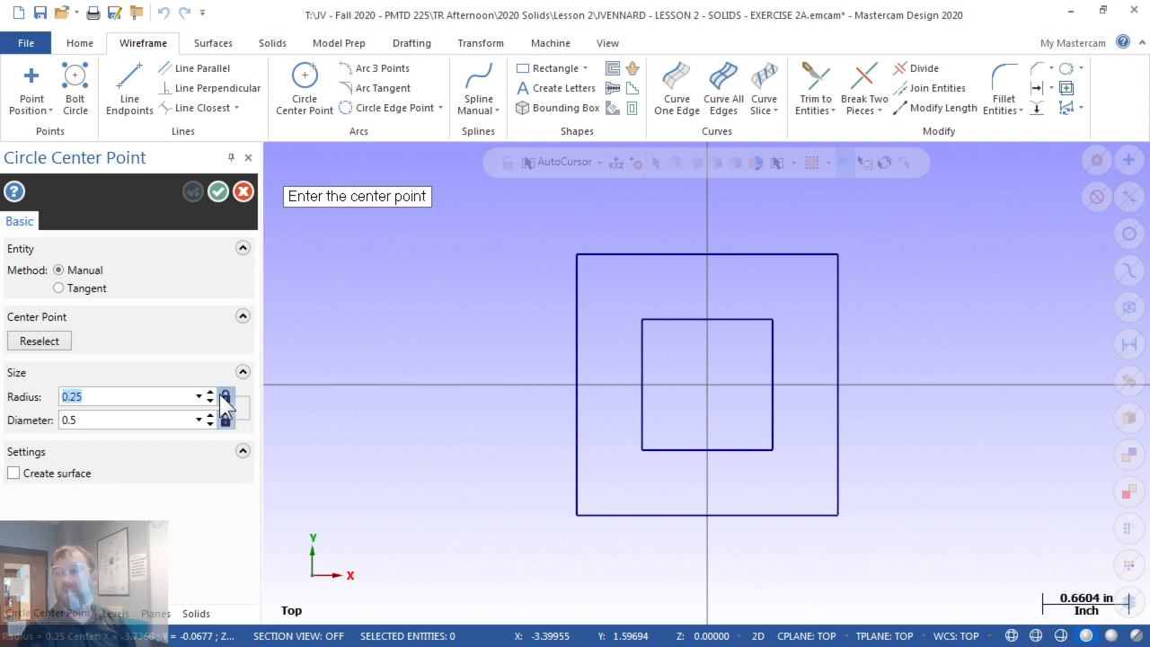
{"action": "left_click", "coordinate": [577, 254]}
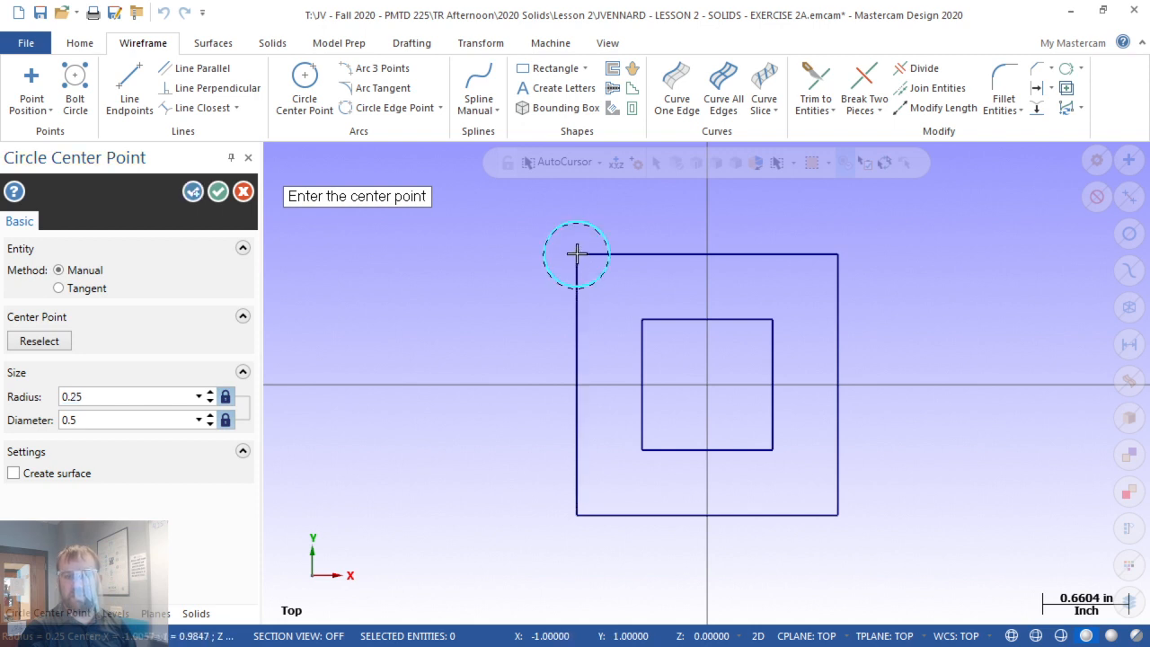
{"action": "left_click", "coordinate": [576, 515]}
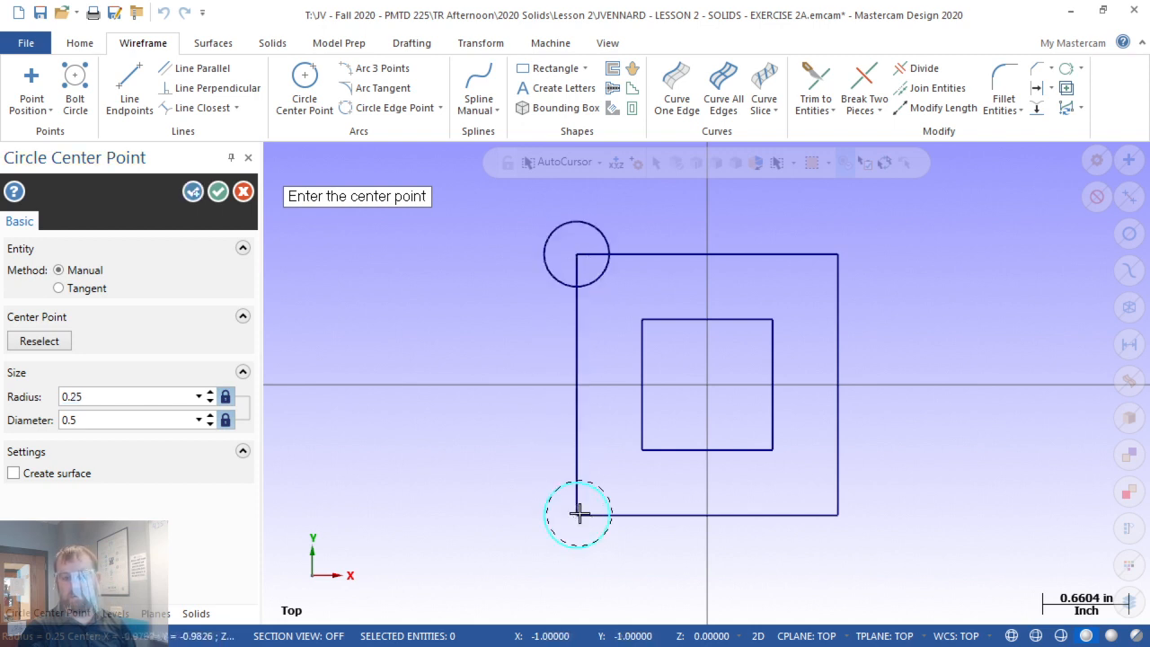
{"action": "left_click", "coordinate": [843, 520]}
{"action": "left_click", "coordinate": [838, 255]}
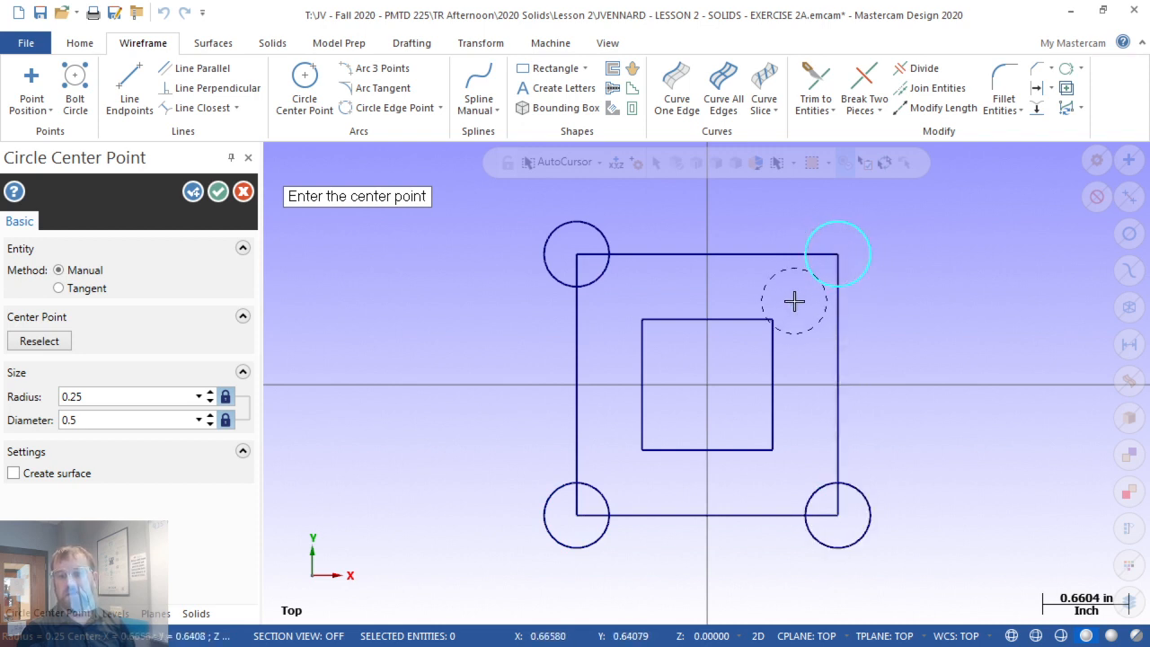
Place circles of radius 0.25 on the inner square's four corners and create them
{"action": "left_click", "coordinate": [773, 320]}
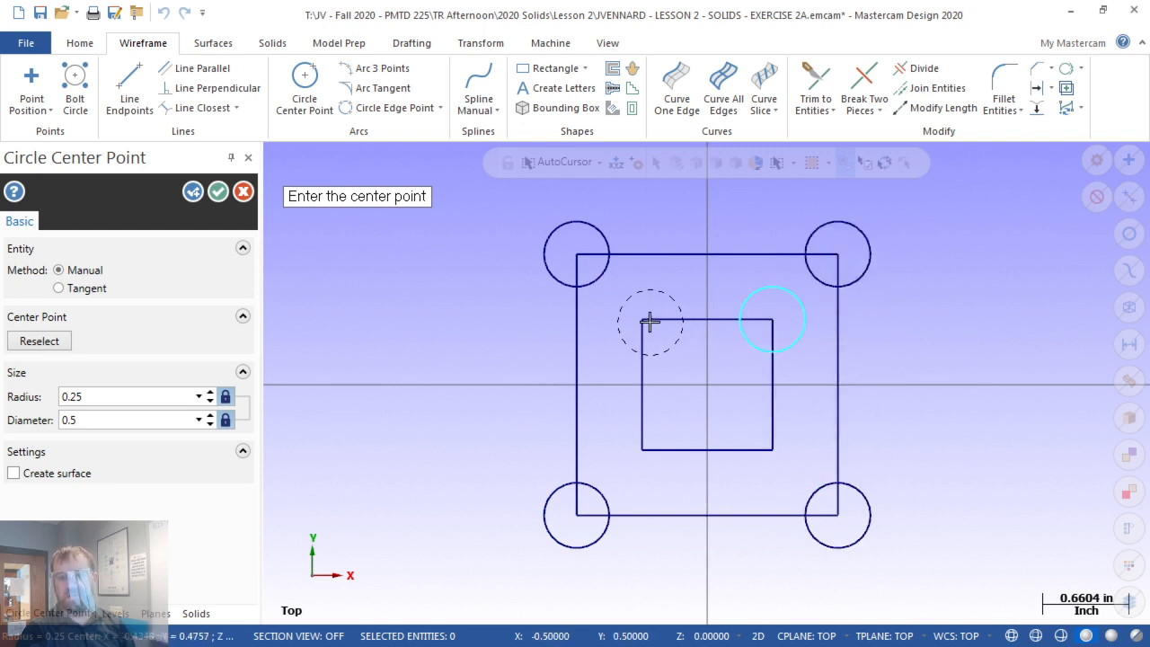
{"action": "left_click", "coordinate": [642, 320]}
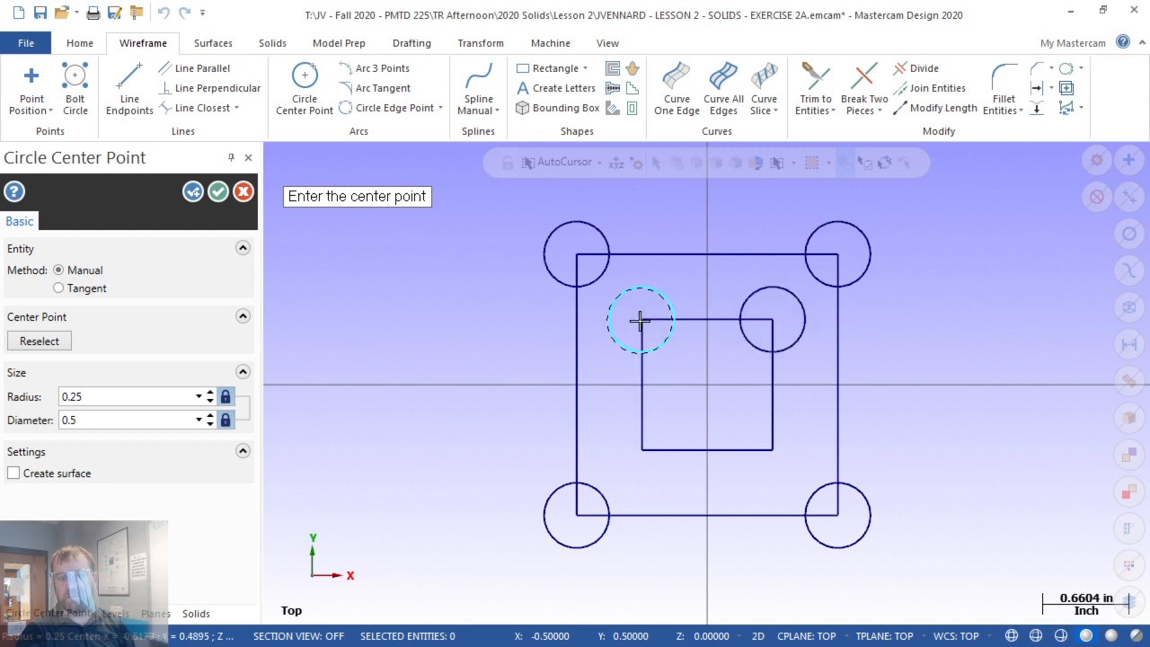
{"action": "left_click", "coordinate": [642, 449]}
{"action": "left_click", "coordinate": [773, 450]}
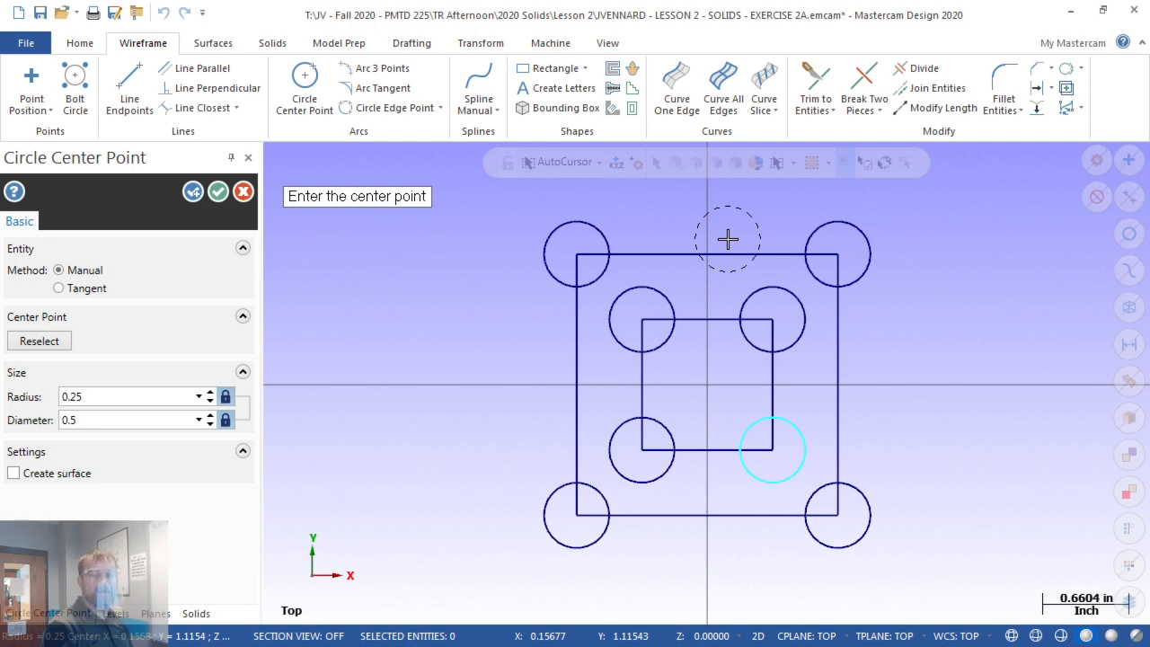
{"action": "key", "text": "Return"}
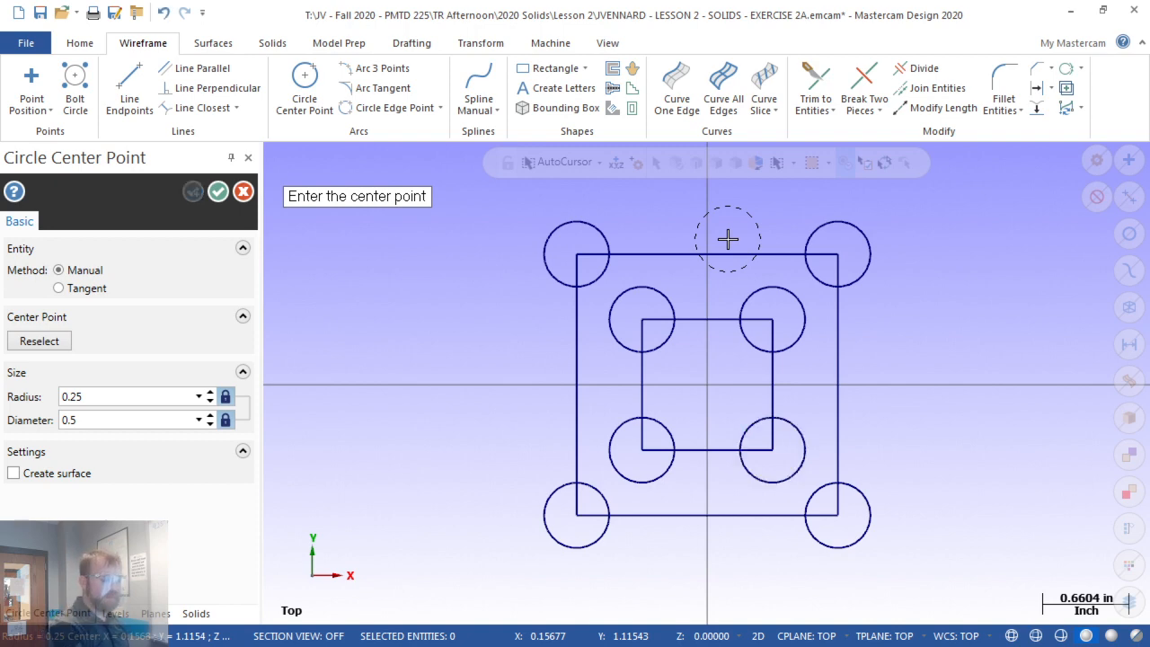
Check the hole diameter on the drawing in Acrobat Reader, and in Mastercam create circles of diameter 0.25 on the outer square's four corners
{"action": "key", "text": "alt+Tab"}
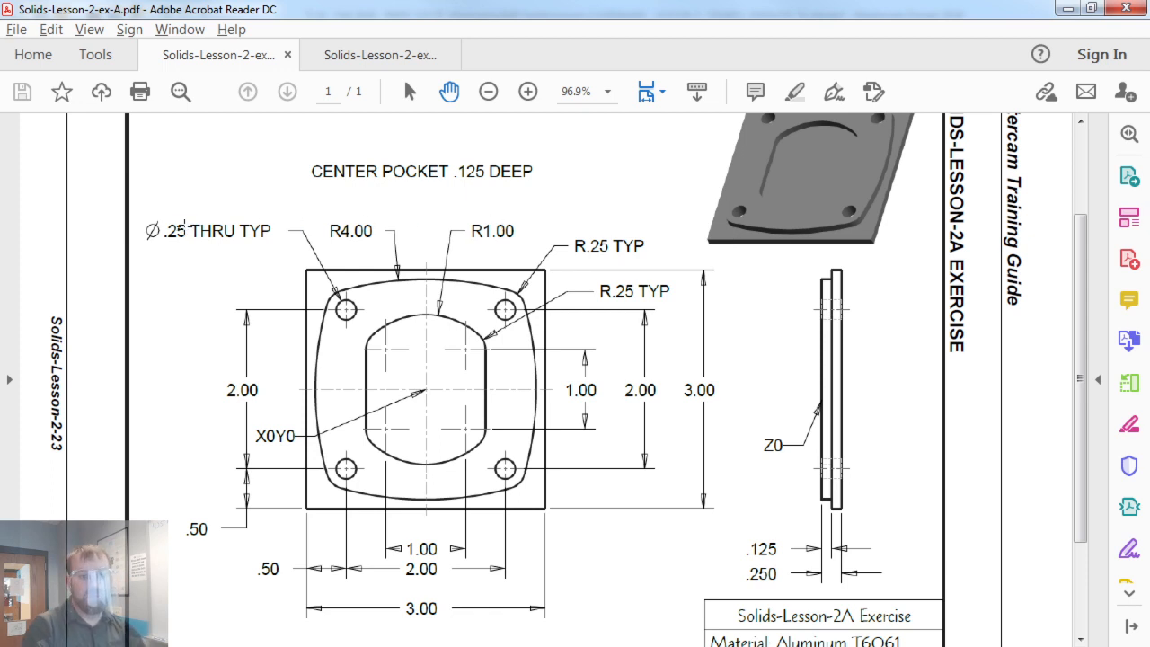
{"action": "key", "text": "alt+Tab"}
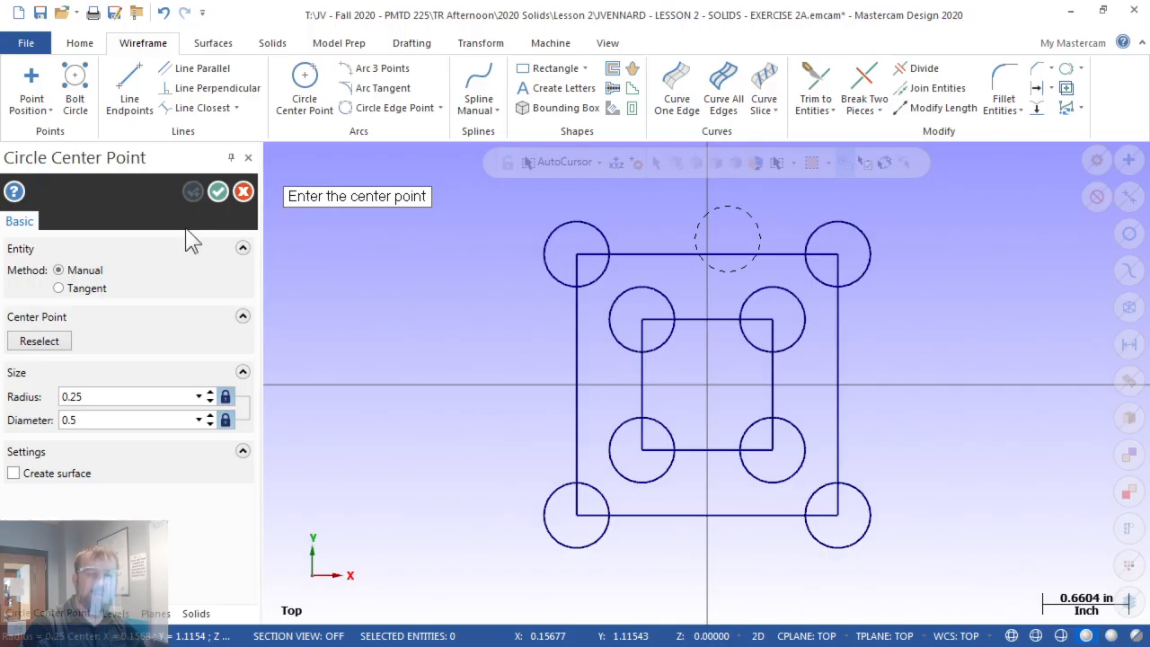
{"action": "double_click", "coordinate": [82, 417]}
{"action": "type", "text": ".25"}
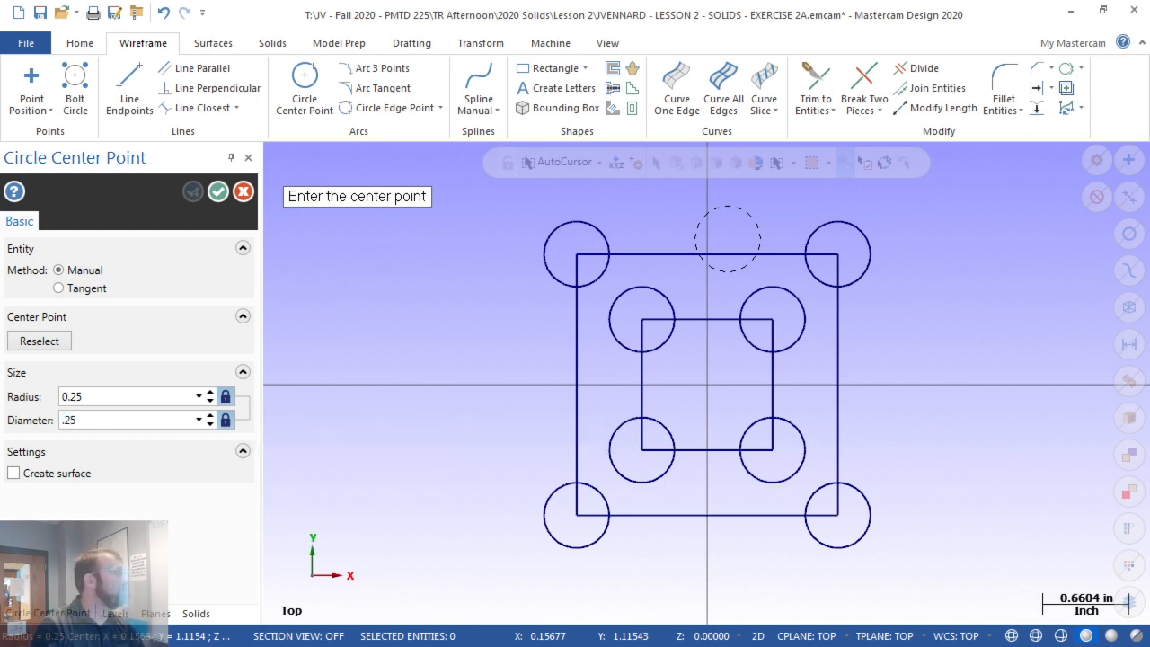
{"action": "key", "text": "Return"}
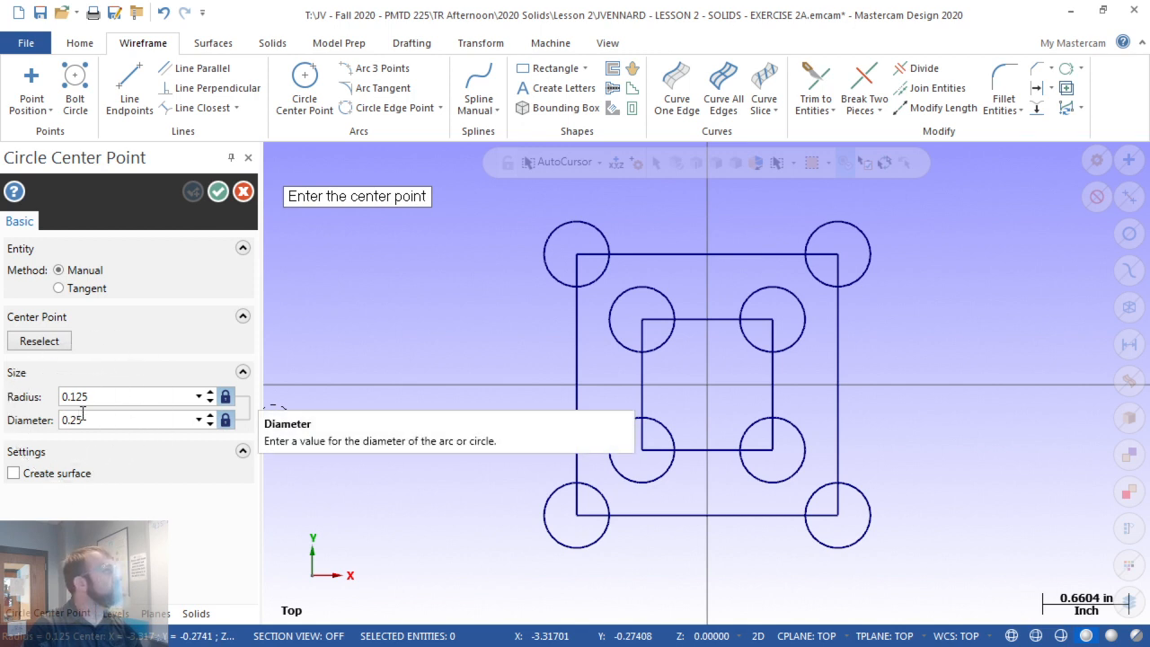
{"action": "left_click", "coordinate": [577, 256]}
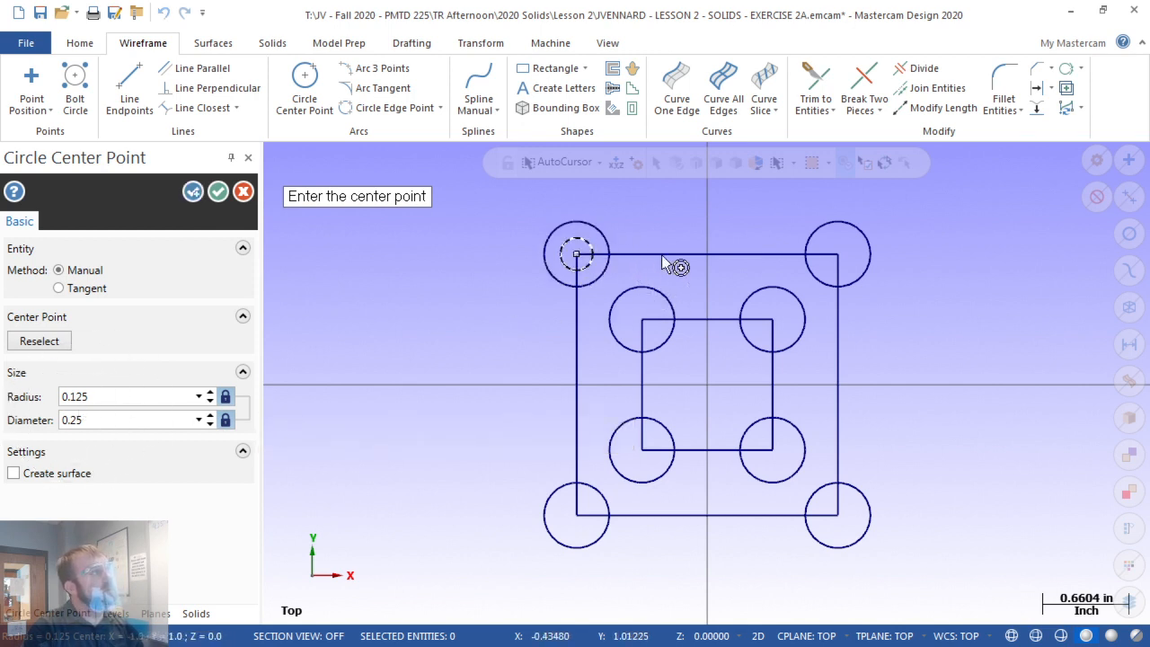
{"action": "left_click", "coordinate": [837, 255]}
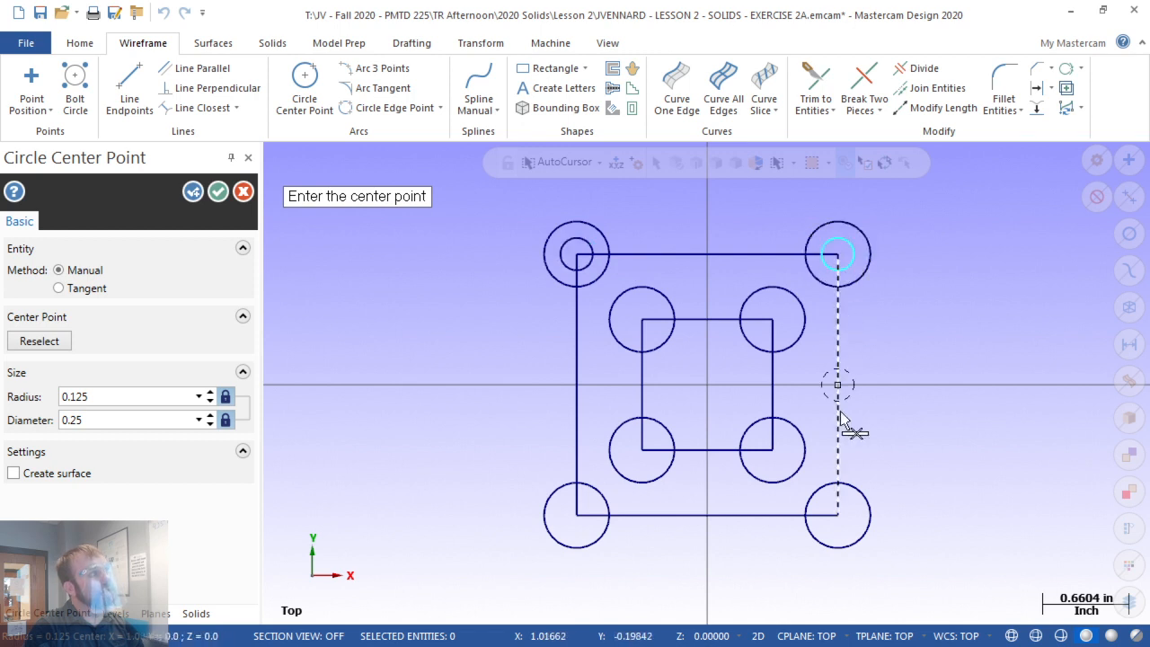
{"action": "left_click", "coordinate": [838, 515]}
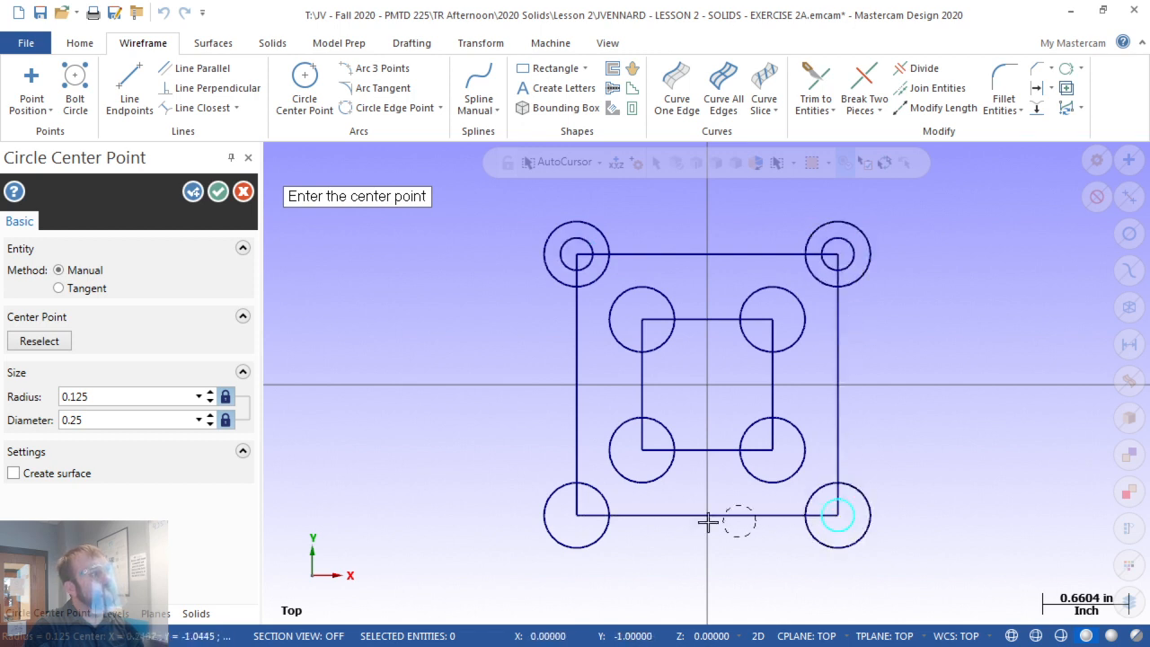
{"action": "left_click", "coordinate": [576, 515]}
{"action": "left_click", "coordinate": [219, 191]}
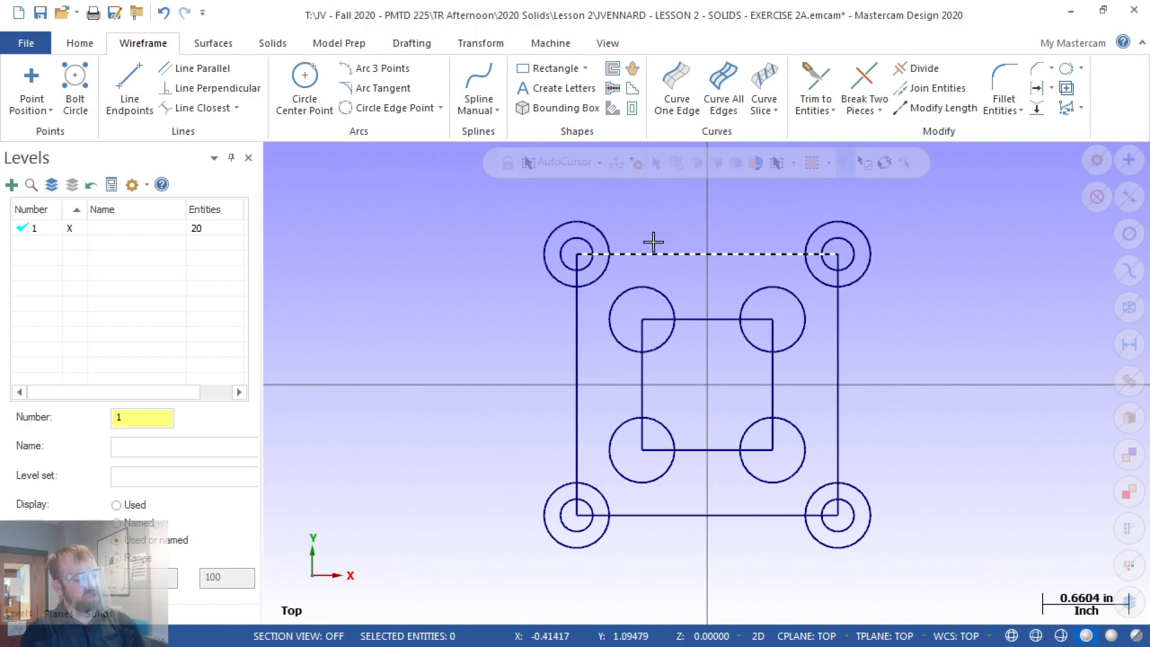
Delete the lines of both the outer and the inner square, keeping all the circles
{"action": "left_click", "coordinate": [654, 243]}
{"action": "left_click", "coordinate": [704, 328]}
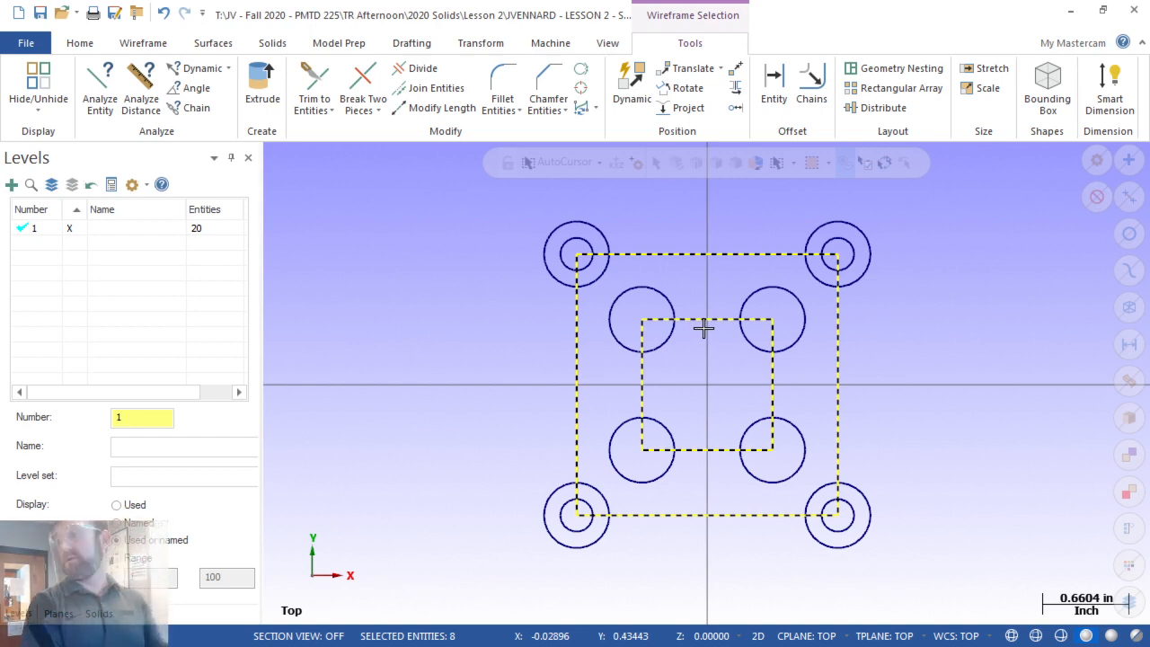
{"action": "key", "text": "Delete"}
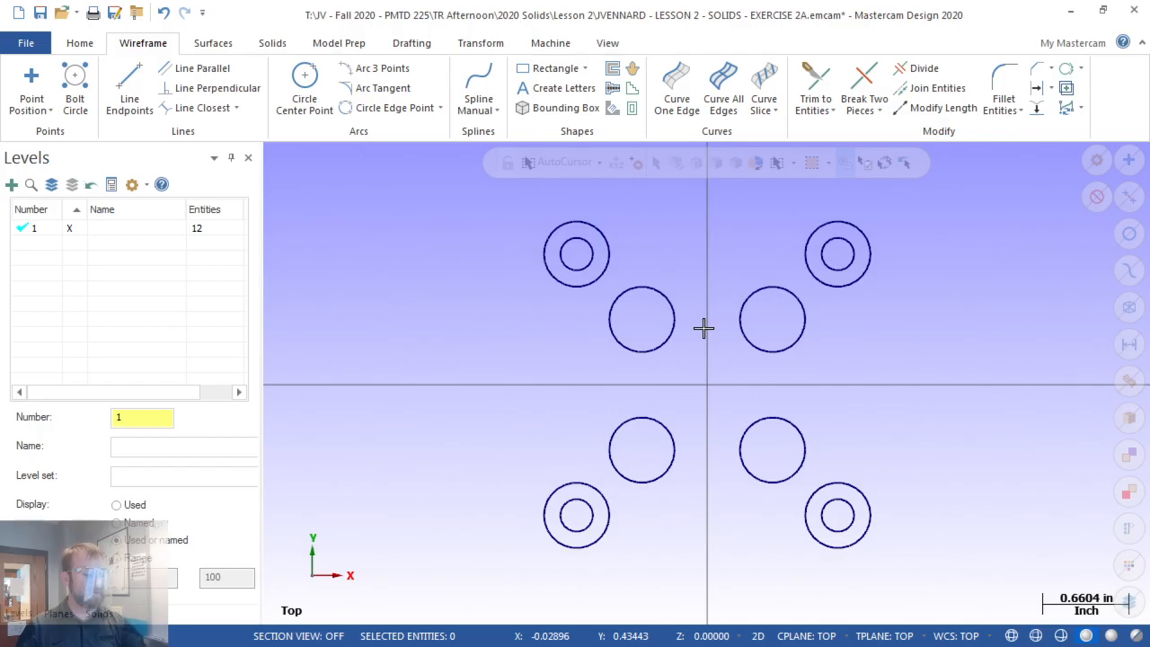
Check the outer arc radius in Acrobat Reader, and in Mastercam start Arc Tangent on the upper-left outer circle with radius locked at 4.0
{"action": "key", "text": "alt+Tab"}
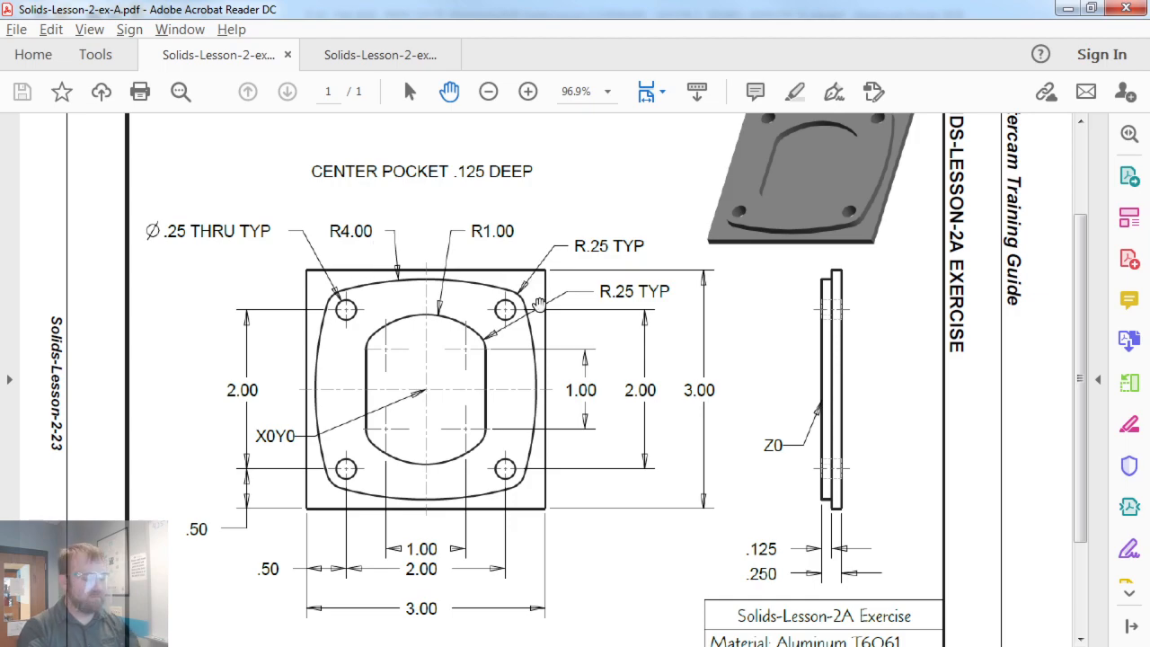
{"action": "key", "text": "alt+Tab"}
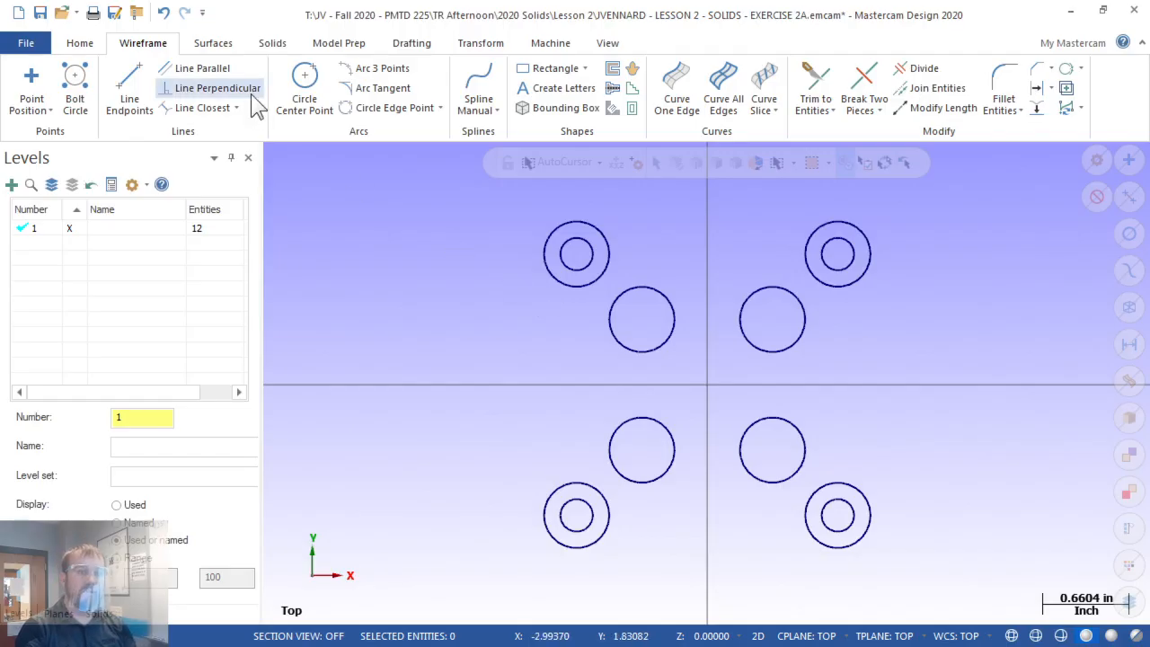
{"action": "left_click", "coordinate": [369, 96]}
{"action": "scroll", "coordinate": [422, 297], "scroll_direction": "down", "scroll_amount": 3}
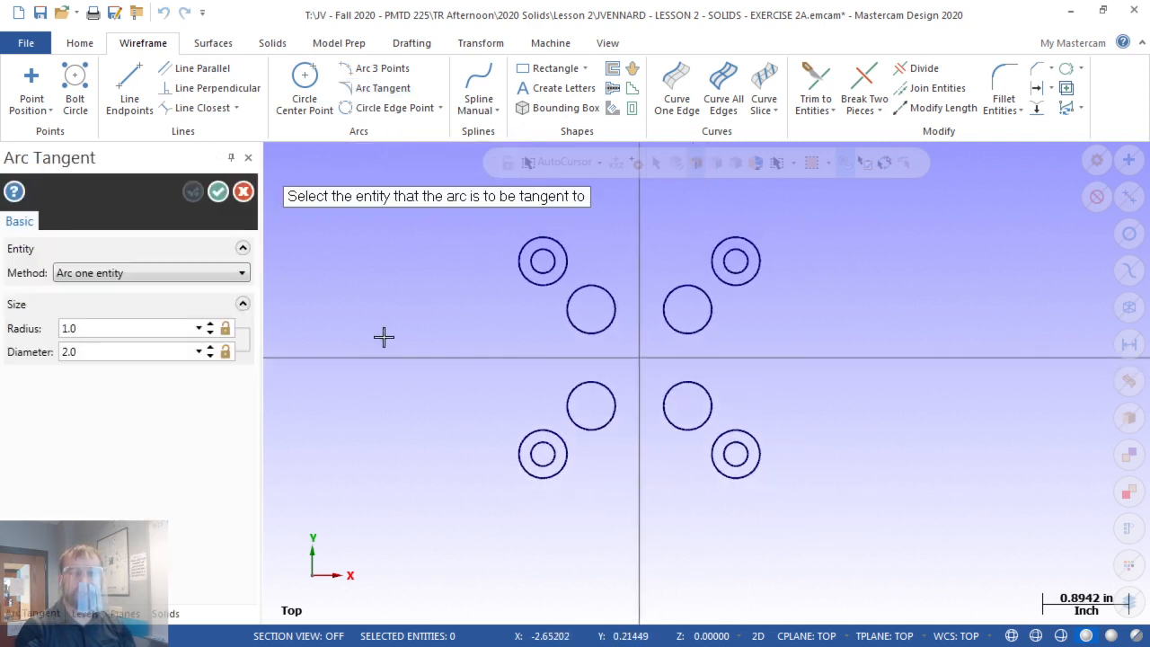
{"action": "scroll", "coordinate": [432, 255], "scroll_direction": "up", "scroll_amount": 1}
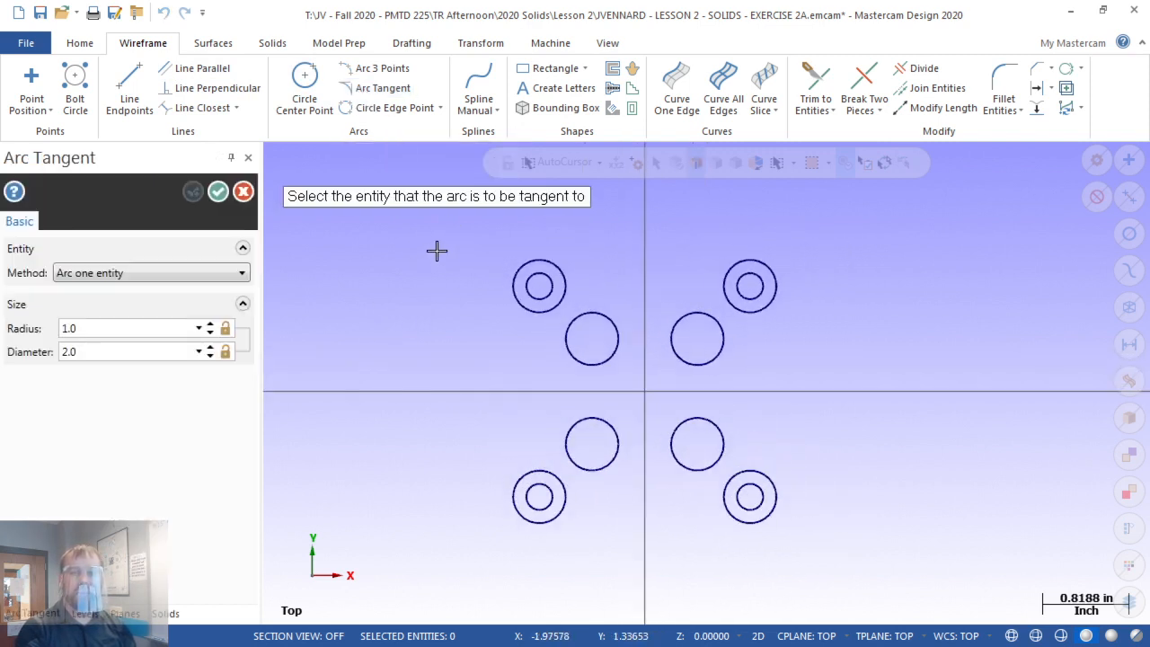
{"action": "double_click", "coordinate": [89, 328]}
{"action": "type", "text": "4"}
{"action": "key", "text": "Return"}
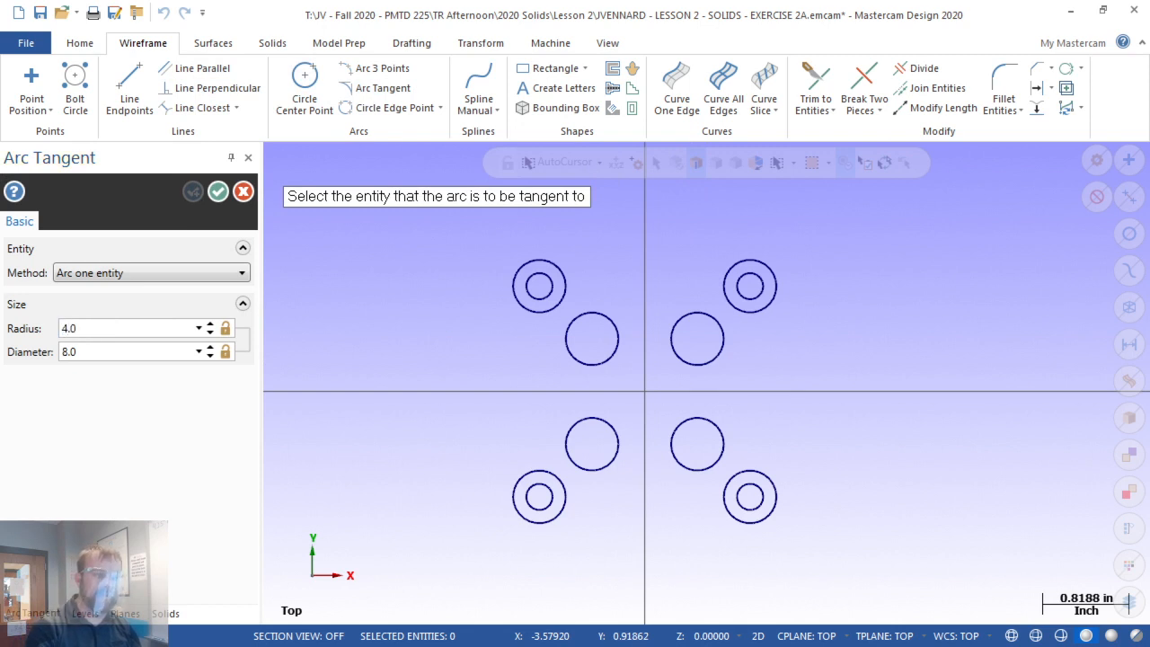
{"action": "left_click", "coordinate": [223, 331]}
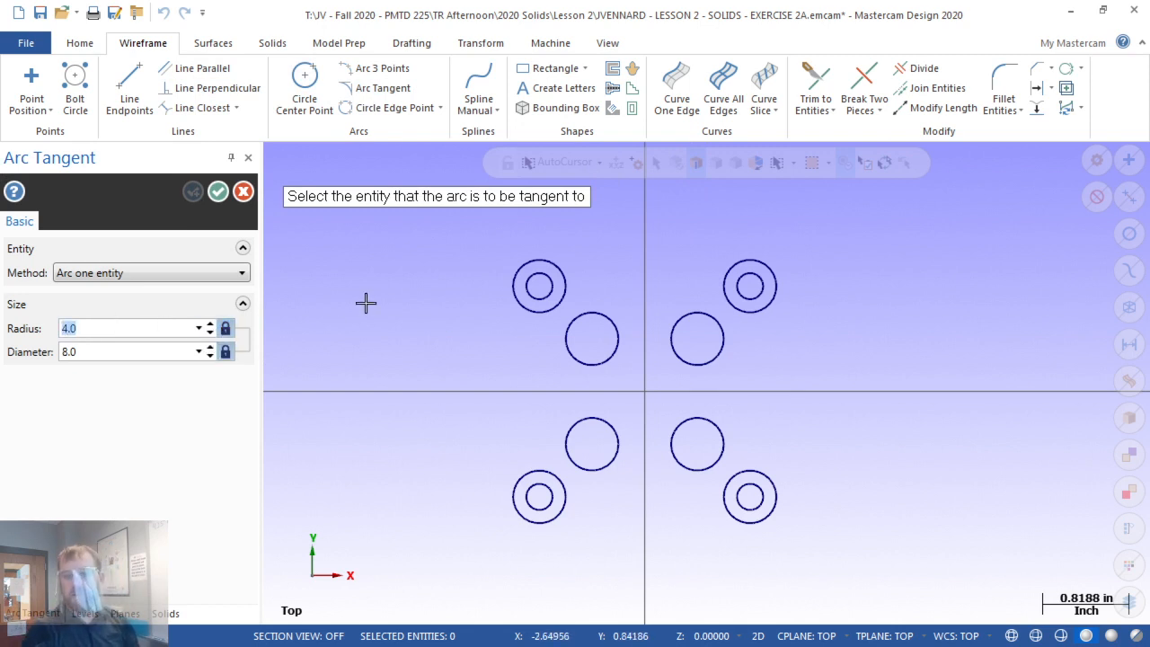
{"action": "left_click", "coordinate": [542, 252]}
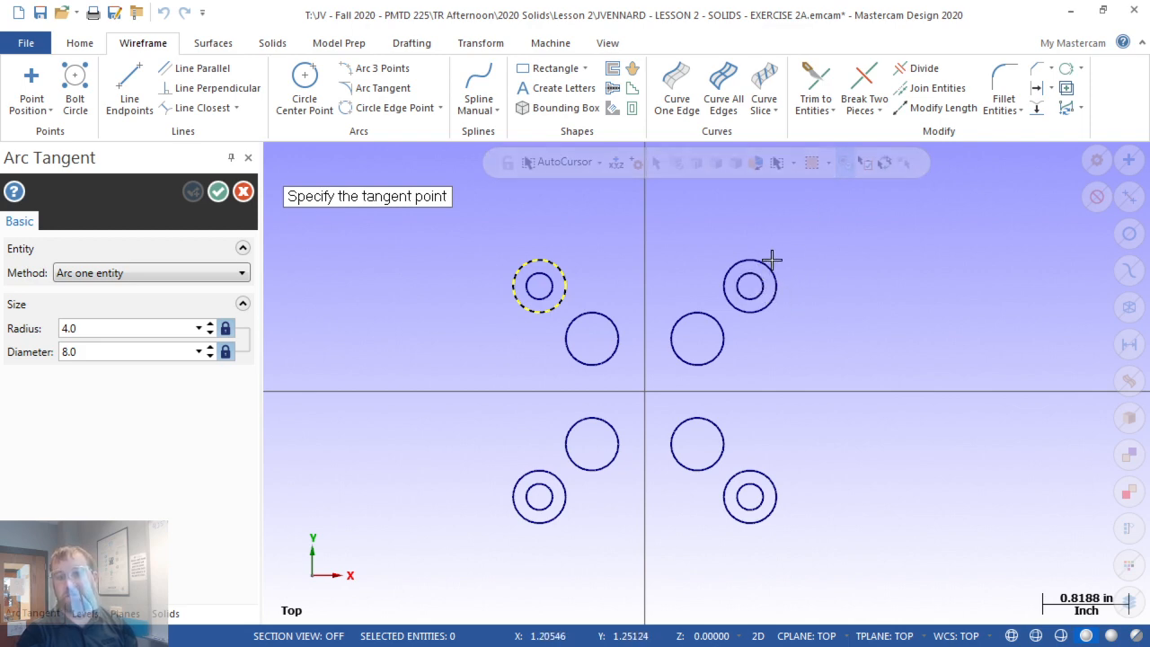
Restore the AutoCursor defaults, enable Quadrant snapping, and save the settings to the configuration file
{"action": "left_click", "coordinate": [636, 165]}
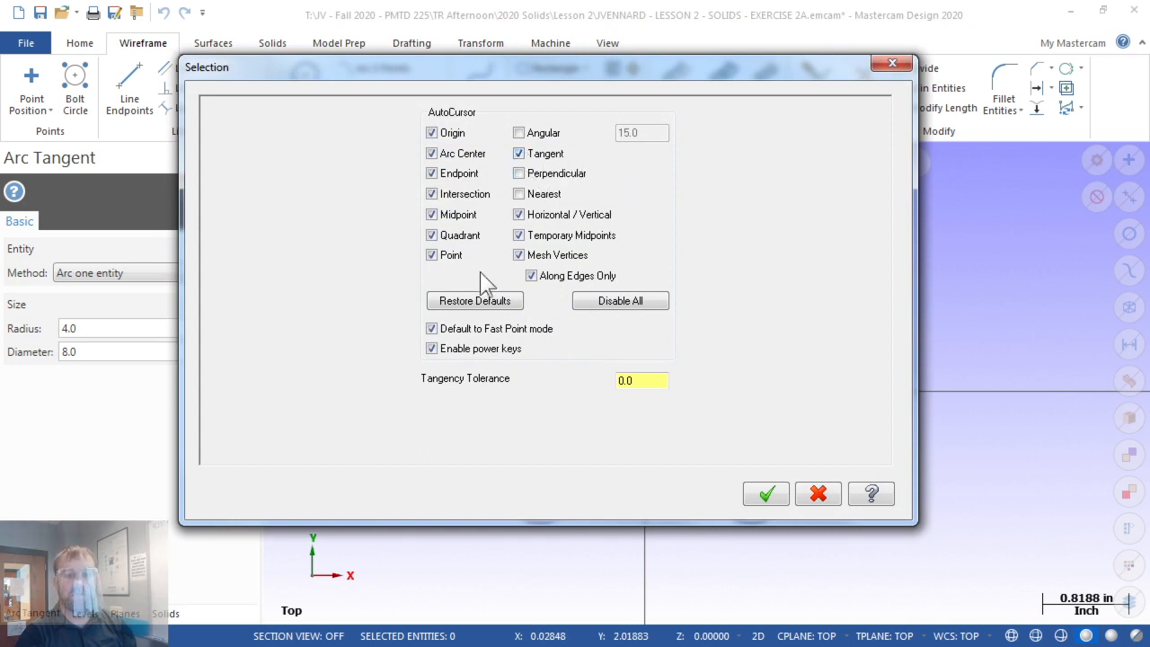
{"action": "left_click", "coordinate": [477, 301]}
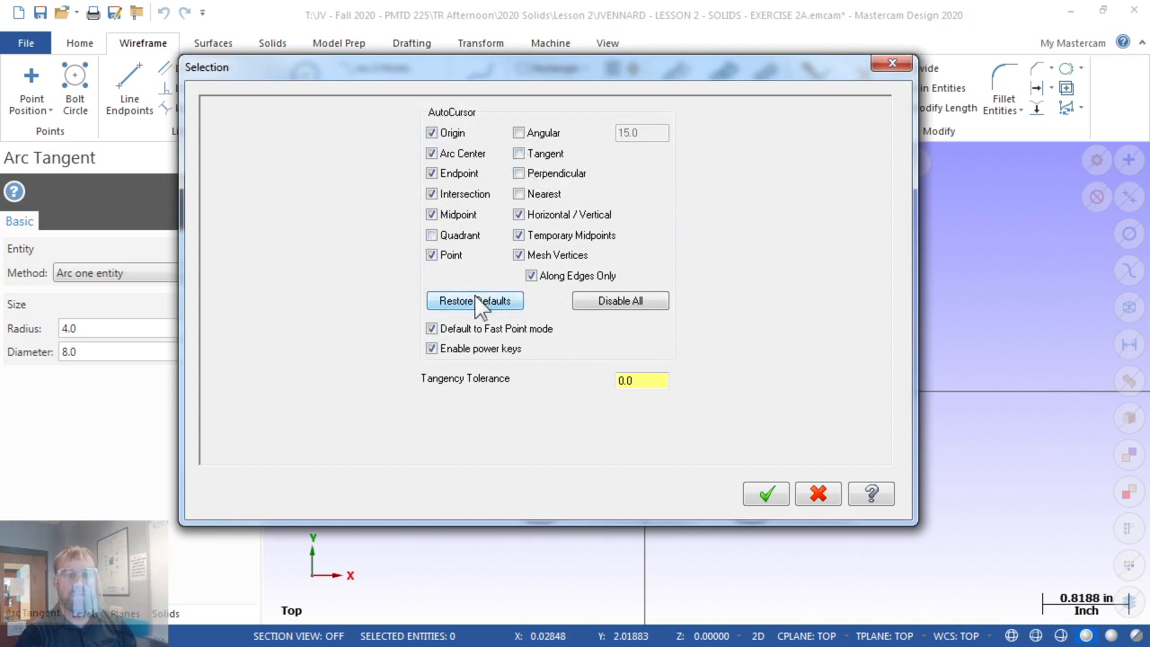
{"action": "left_click", "coordinate": [459, 237]}
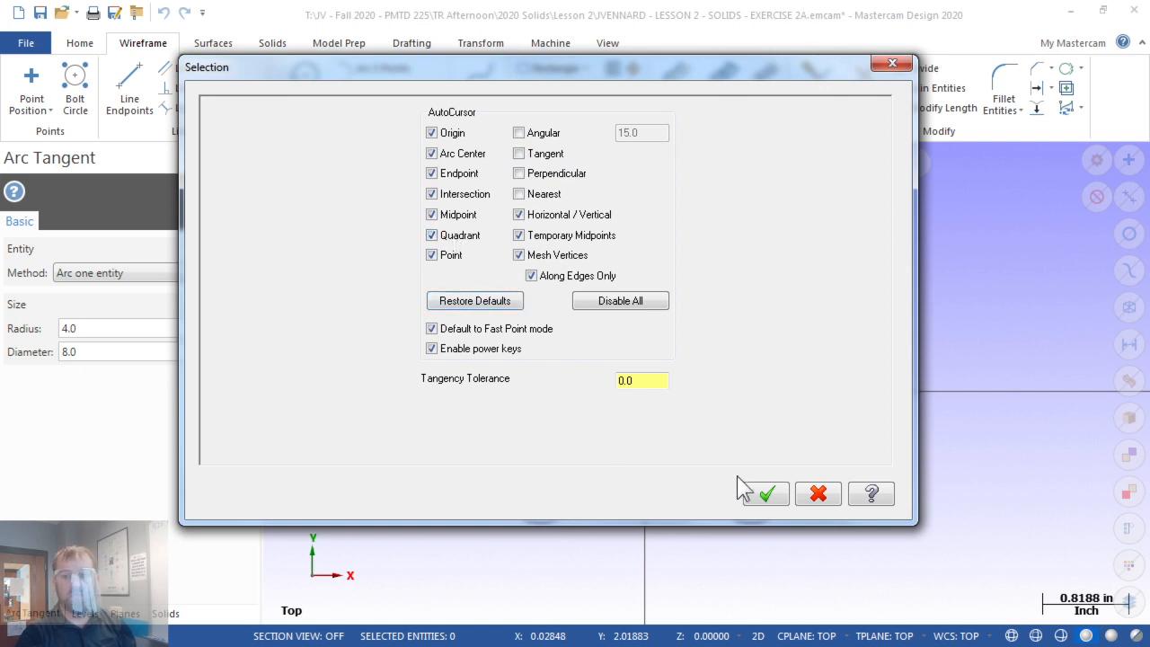
{"action": "left_click", "coordinate": [771, 495]}
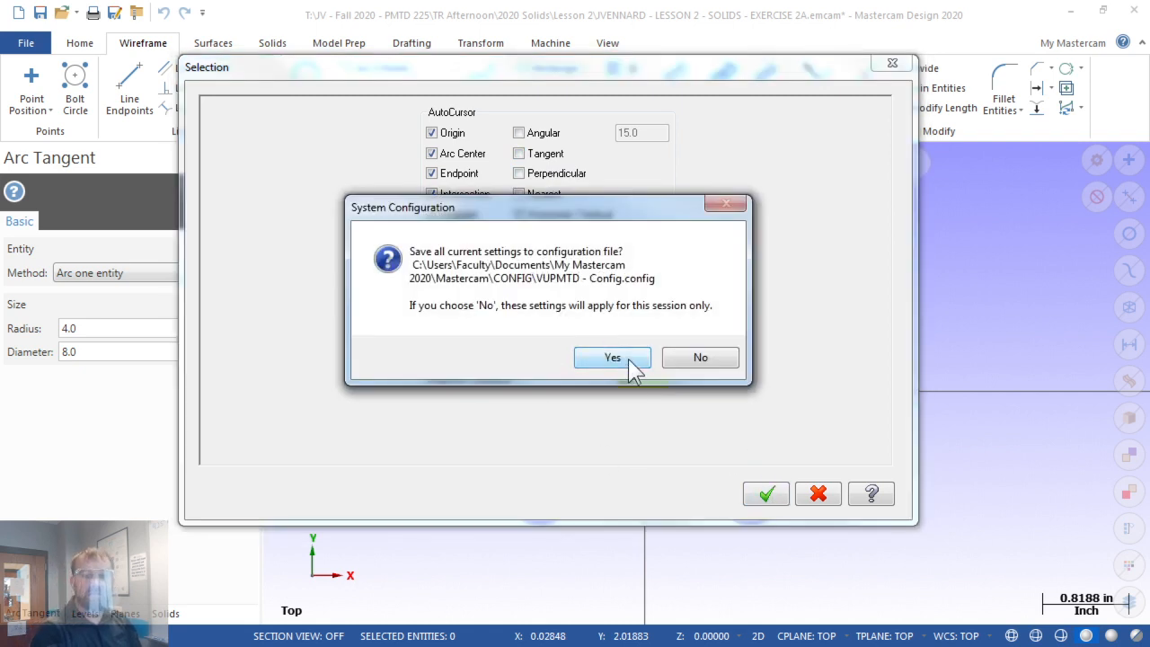
{"action": "left_click", "coordinate": [620, 353]}
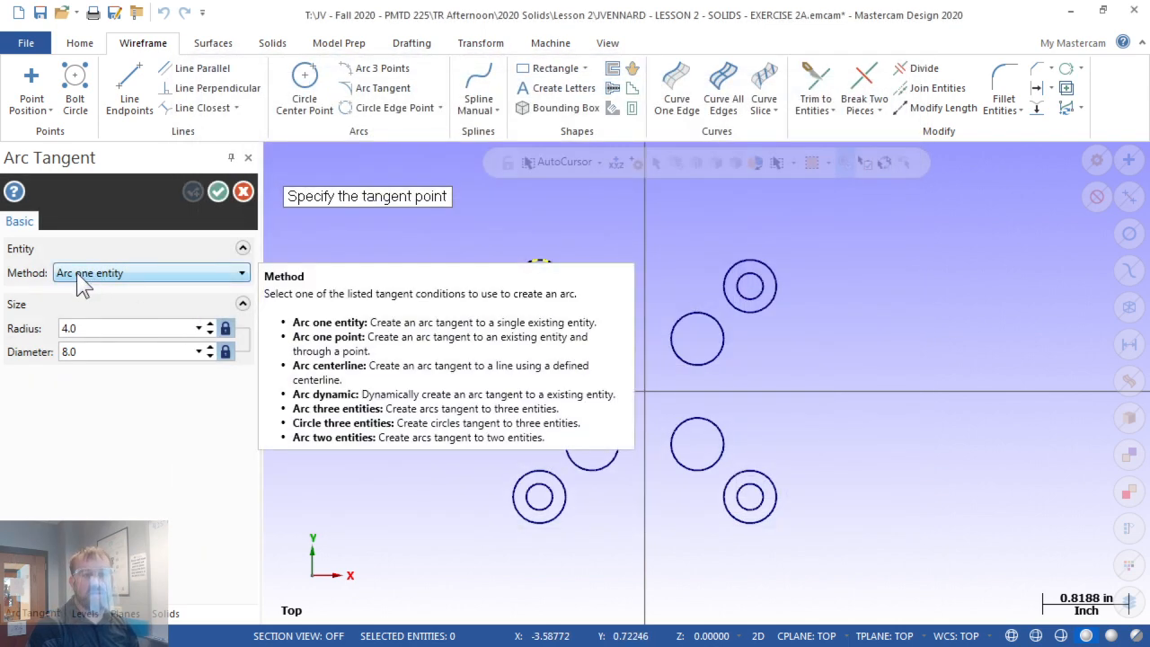
Switch the tangent arc method to Arc two entities and join the two upper outer circles with the outward-bulging 4.0 radius arc
{"action": "left_click", "coordinate": [90, 271]}
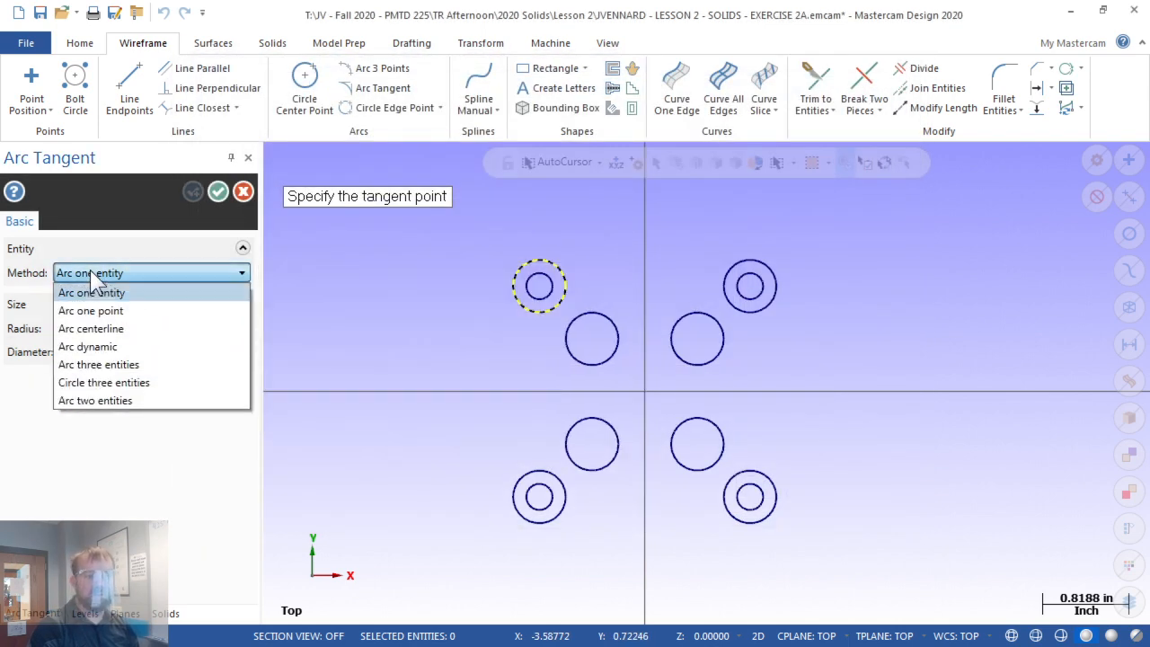
{"action": "left_click", "coordinate": [106, 401]}
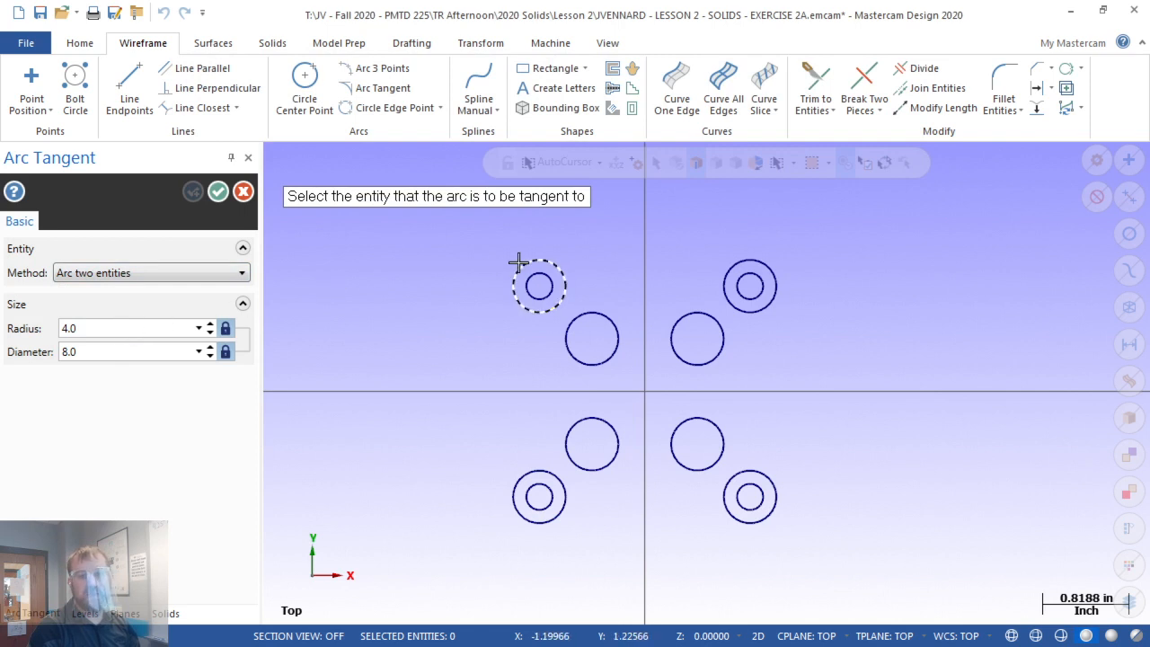
{"action": "left_click", "coordinate": [750, 262]}
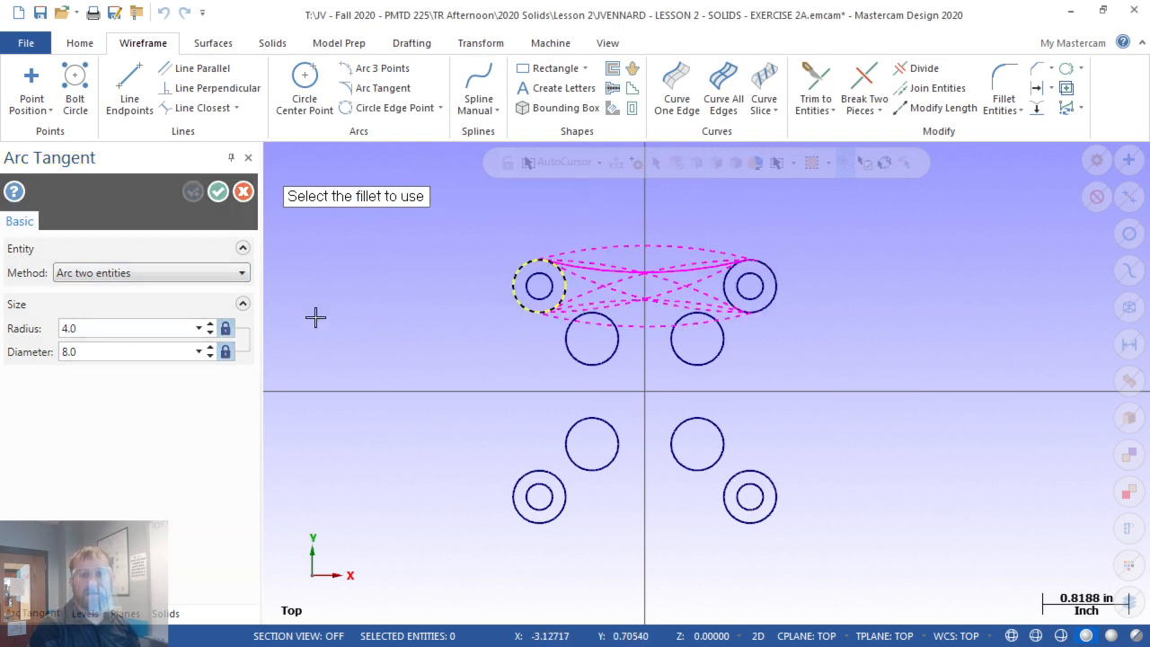
{"action": "scroll", "coordinate": [630, 221], "scroll_direction": "up", "scroll_amount": 2}
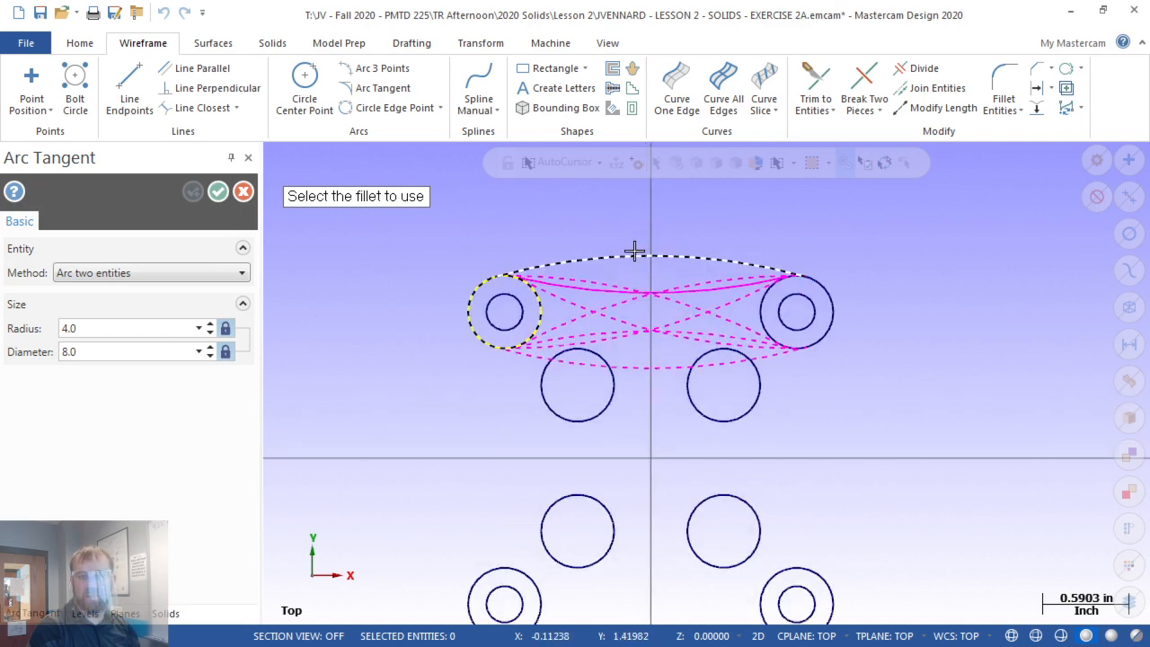
{"action": "left_click", "coordinate": [634, 251]}
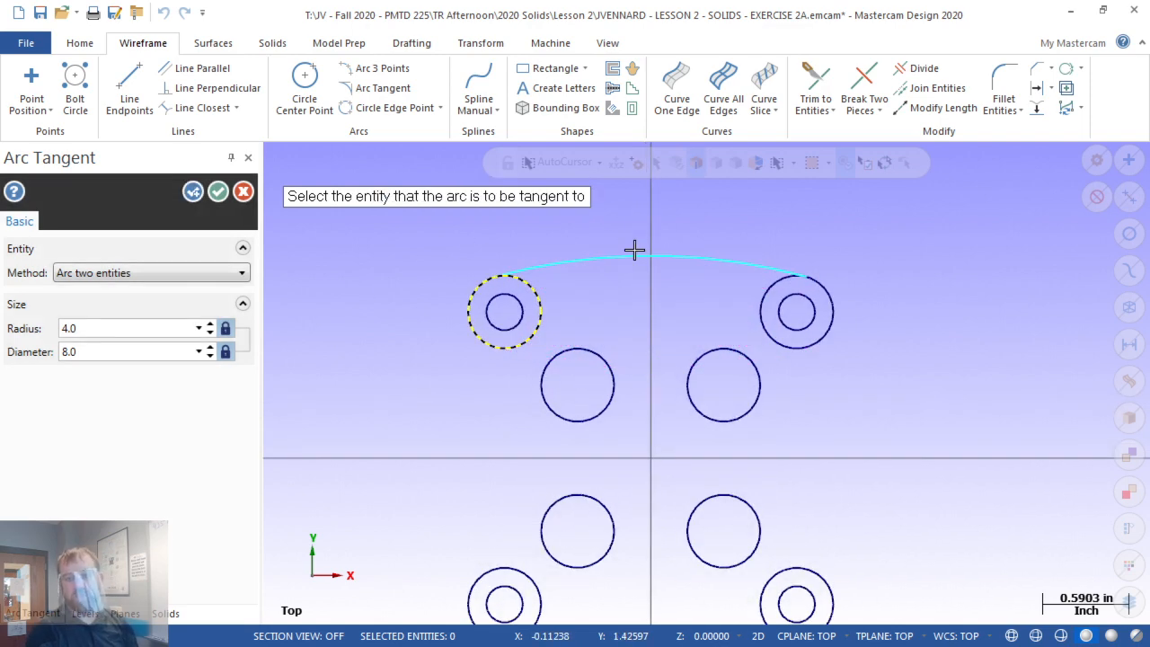
Create outward-bulging 4.0 radius arcs tangent to the outer corner circles along the profile's left, bottom and right sides
{"action": "scroll", "coordinate": [620, 229], "scroll_direction": "down", "scroll_amount": 2}
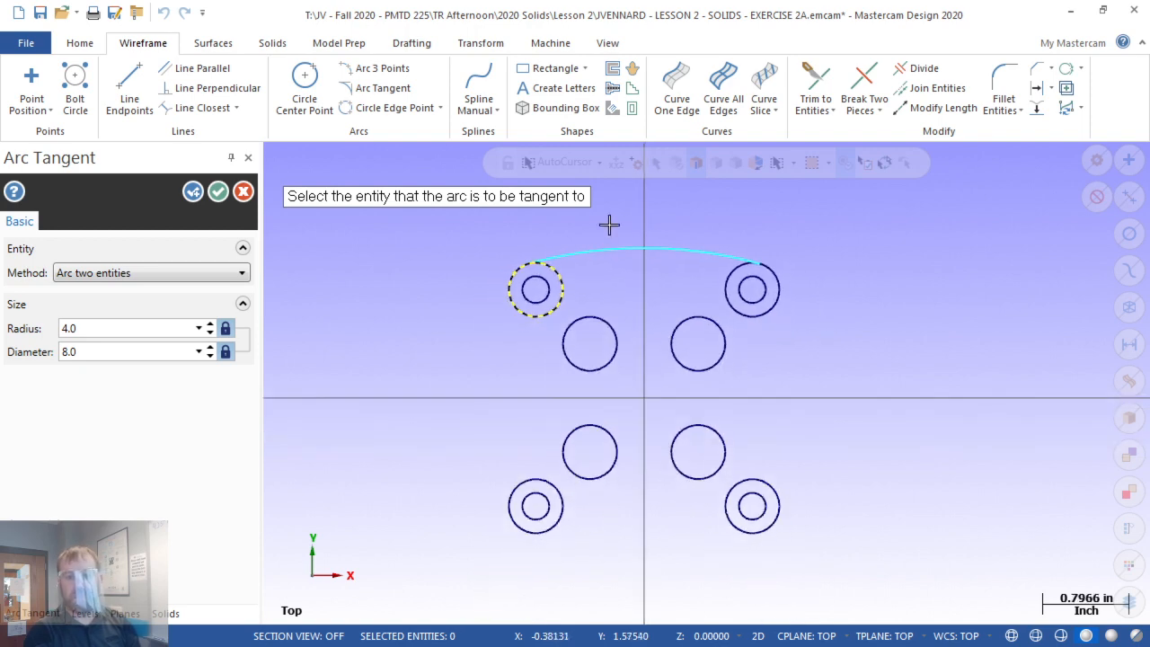
{"action": "left_click", "coordinate": [505, 308]}
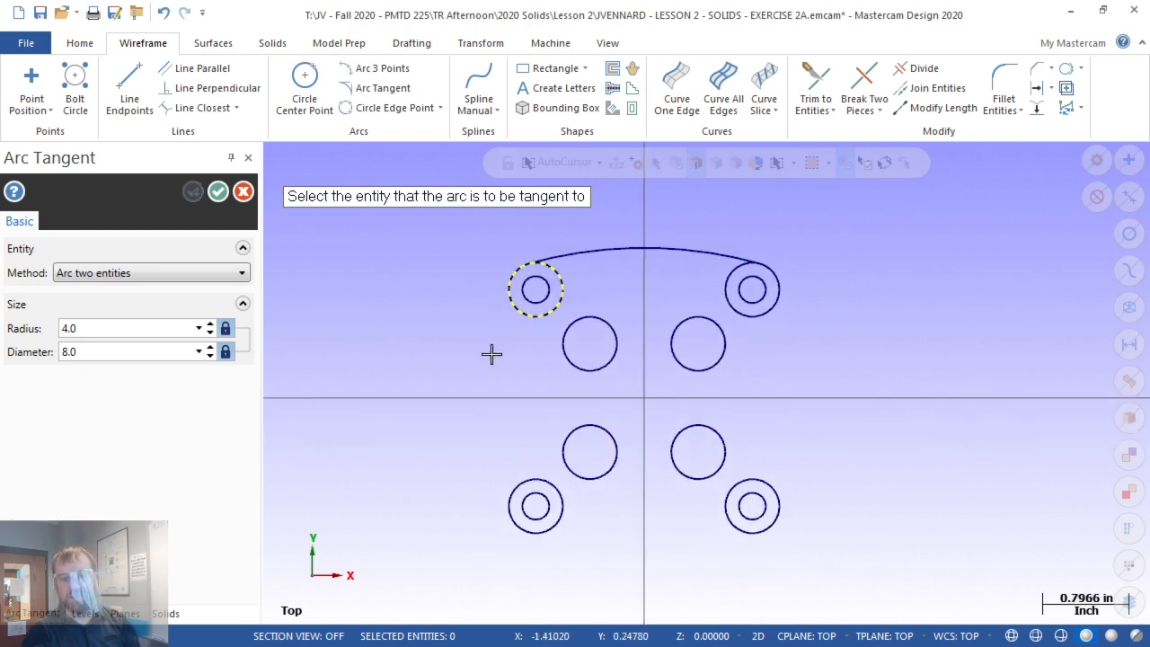
{"action": "left_click", "coordinate": [514, 473]}
{"action": "left_click", "coordinate": [493, 406]}
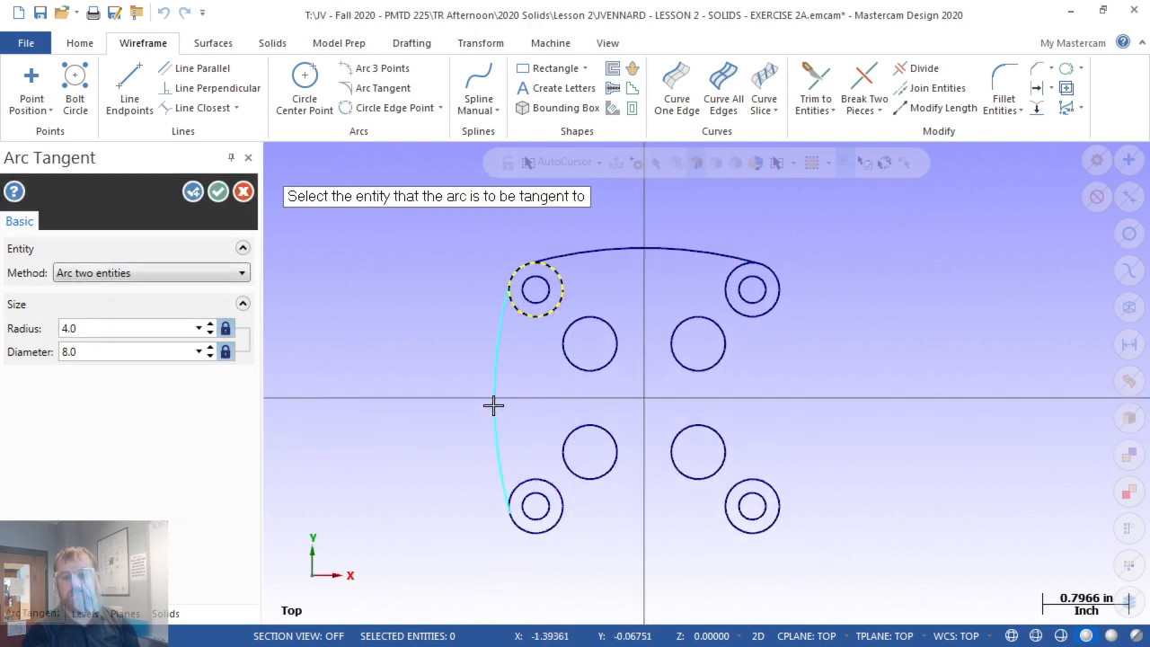
{"action": "left_click", "coordinate": [534, 534]}
{"action": "left_click", "coordinate": [741, 538]}
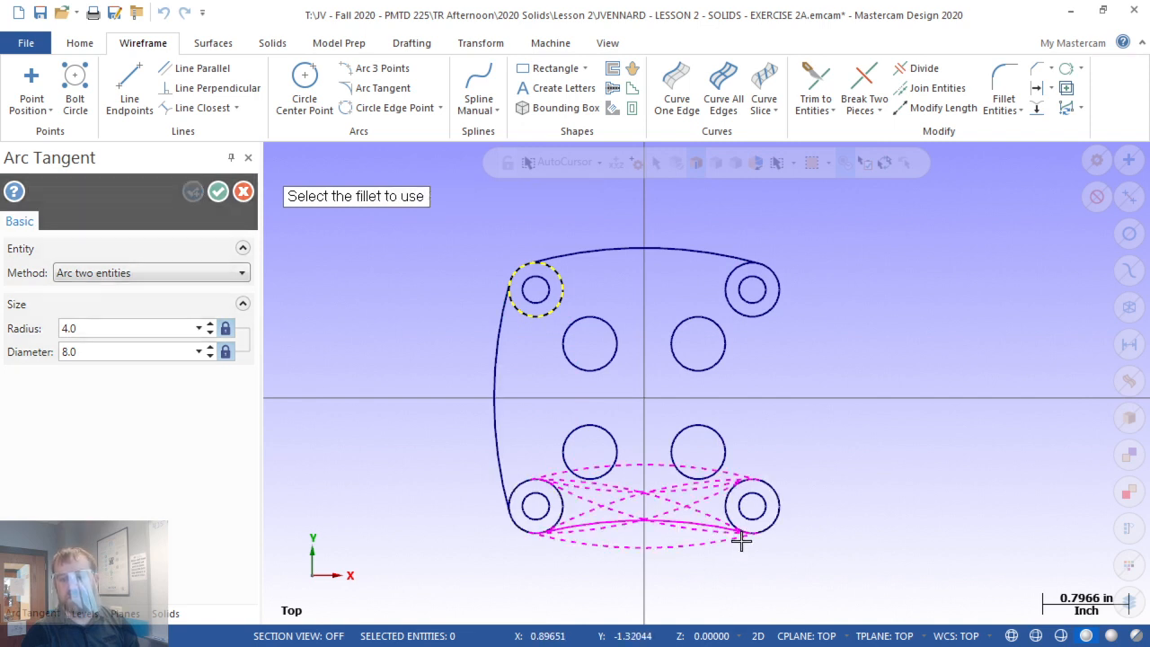
{"action": "left_click", "coordinate": [670, 550]}
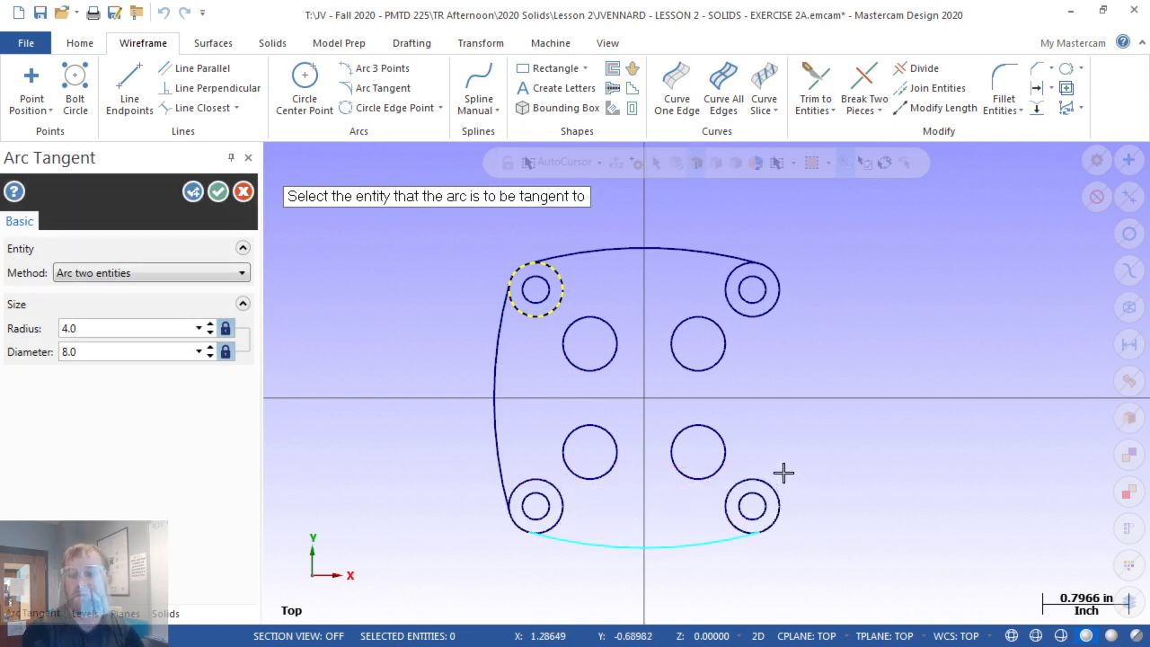
{"action": "left_click", "coordinate": [772, 485]}
{"action": "left_click", "coordinate": [784, 286]}
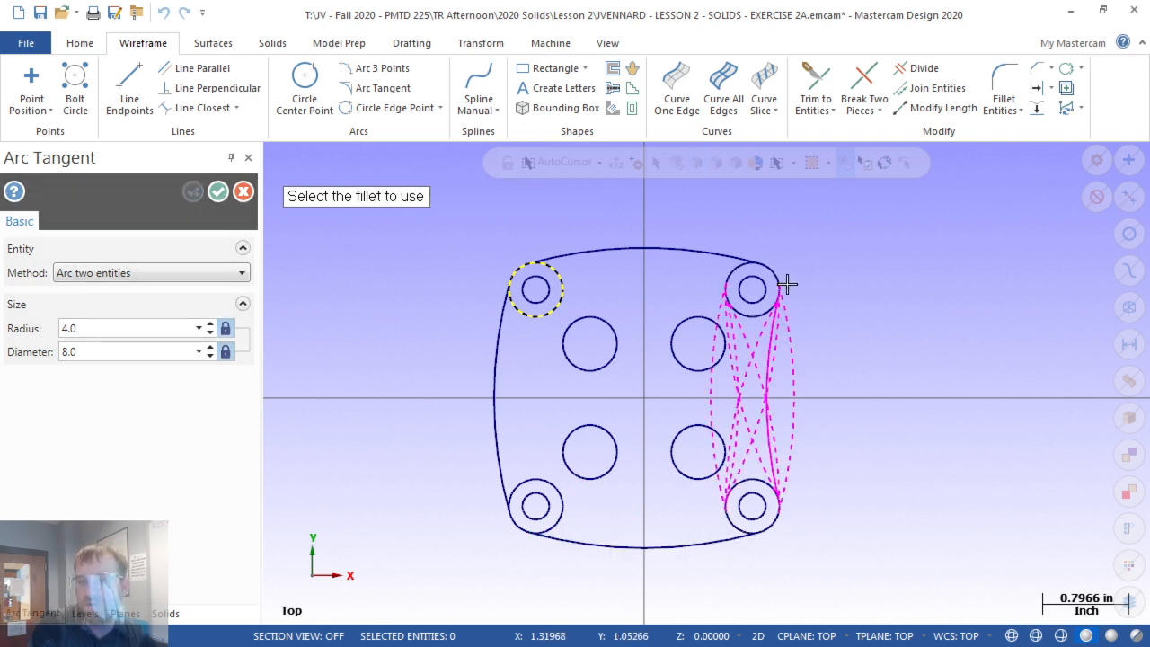
{"action": "left_click", "coordinate": [809, 391]}
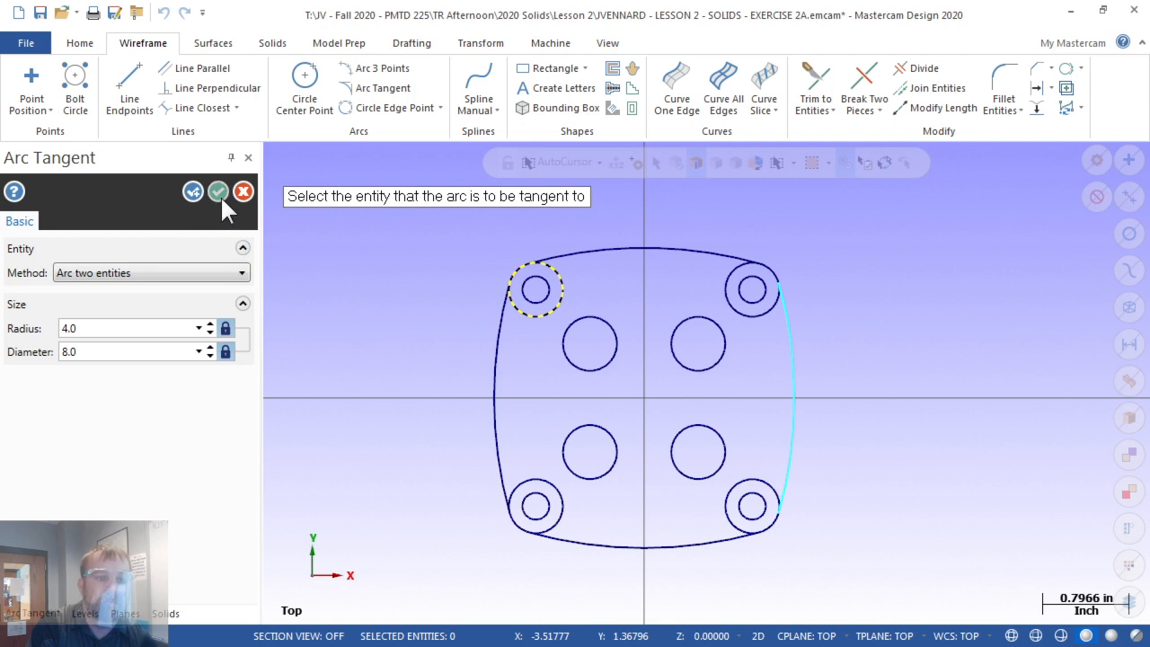
{"action": "left_click", "coordinate": [191, 191]}
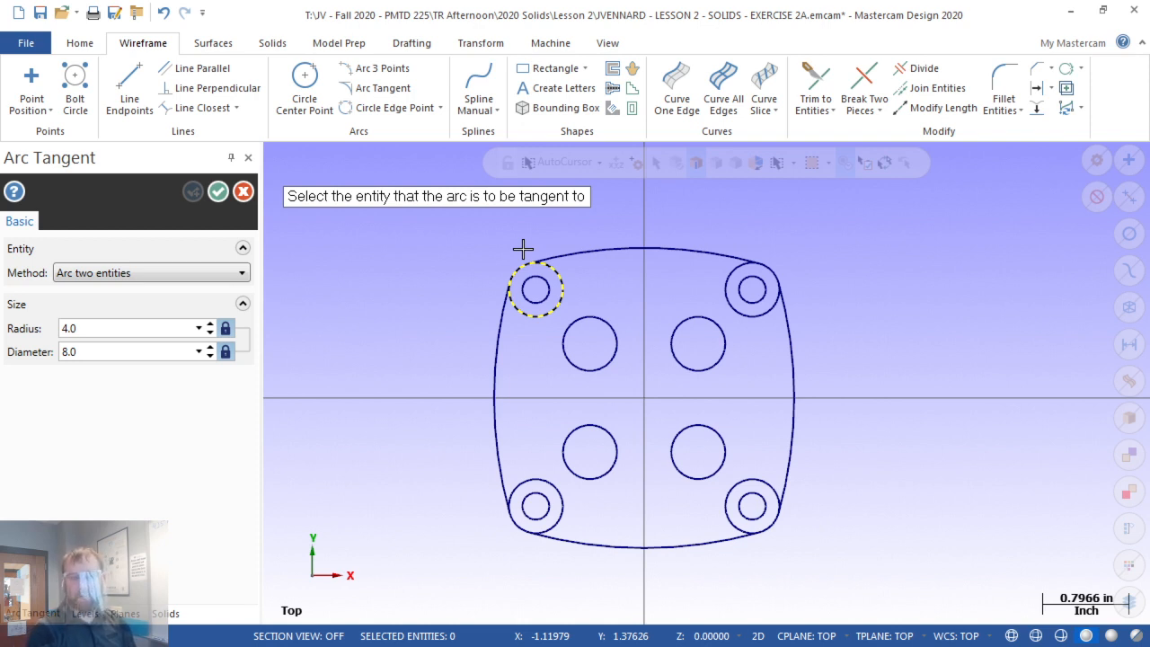
Check the pocket arc radius in Acrobat Reader, and in Mastercam join the two upper inner circles with an outward-bulging 1.0 radius tangent arc
{"action": "key", "text": "alt+Tab"}
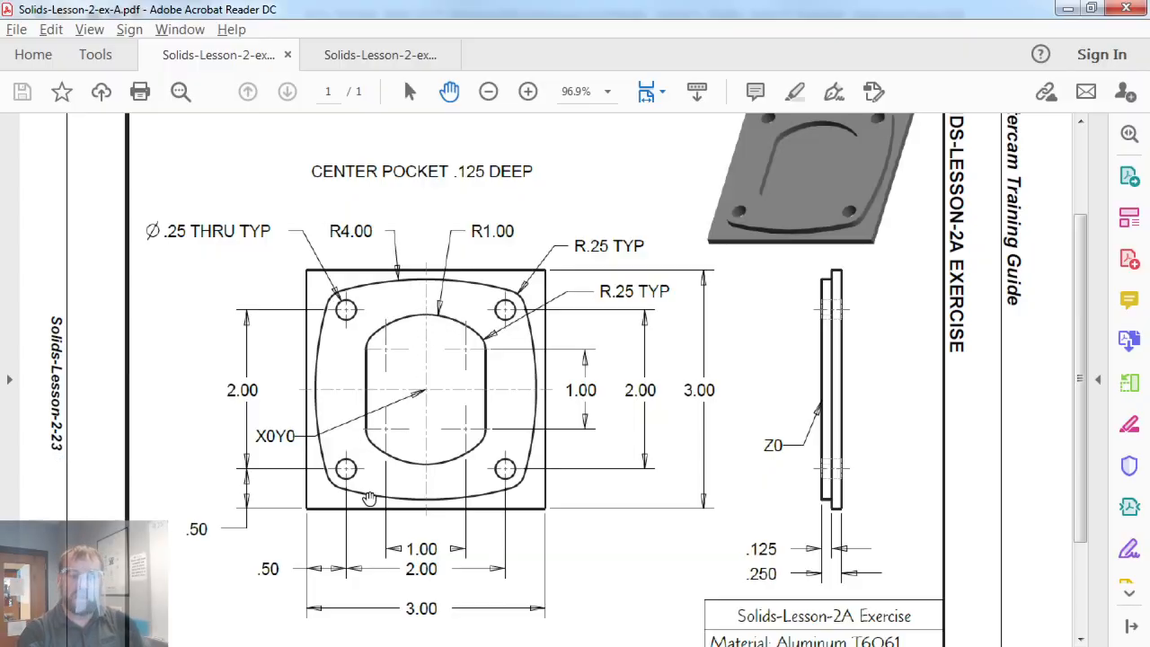
{"action": "key", "text": "alt+Tab"}
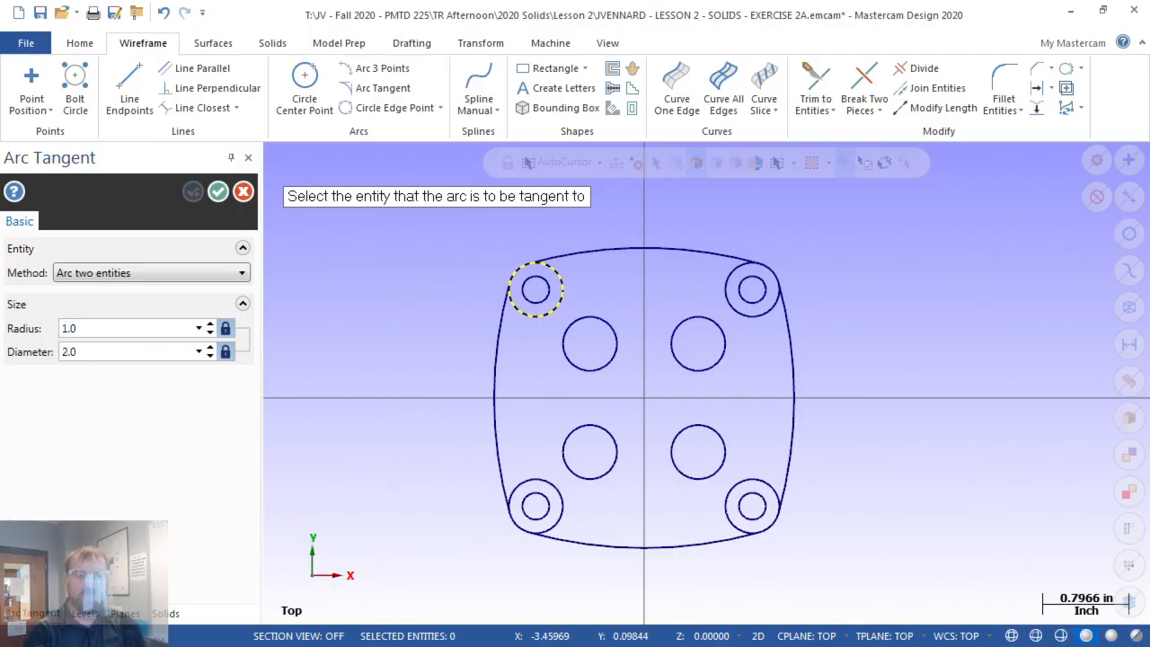
{"action": "left_click", "coordinate": [571, 321]}
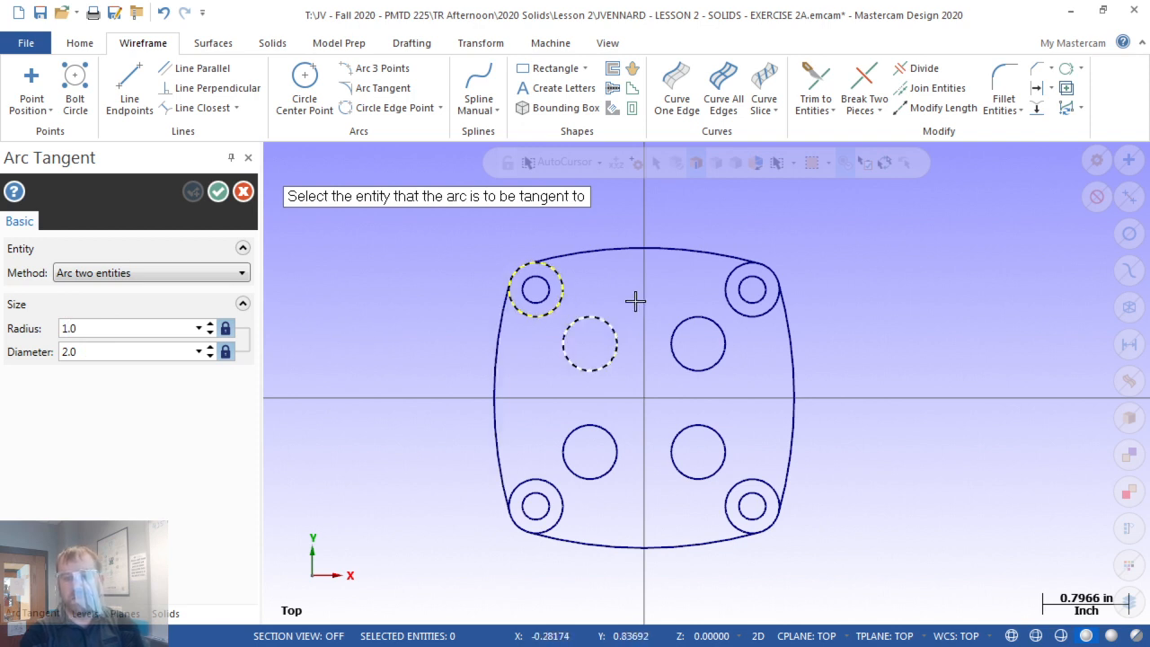
{"action": "left_click", "coordinate": [725, 326]}
{"action": "left_click", "coordinate": [637, 297]}
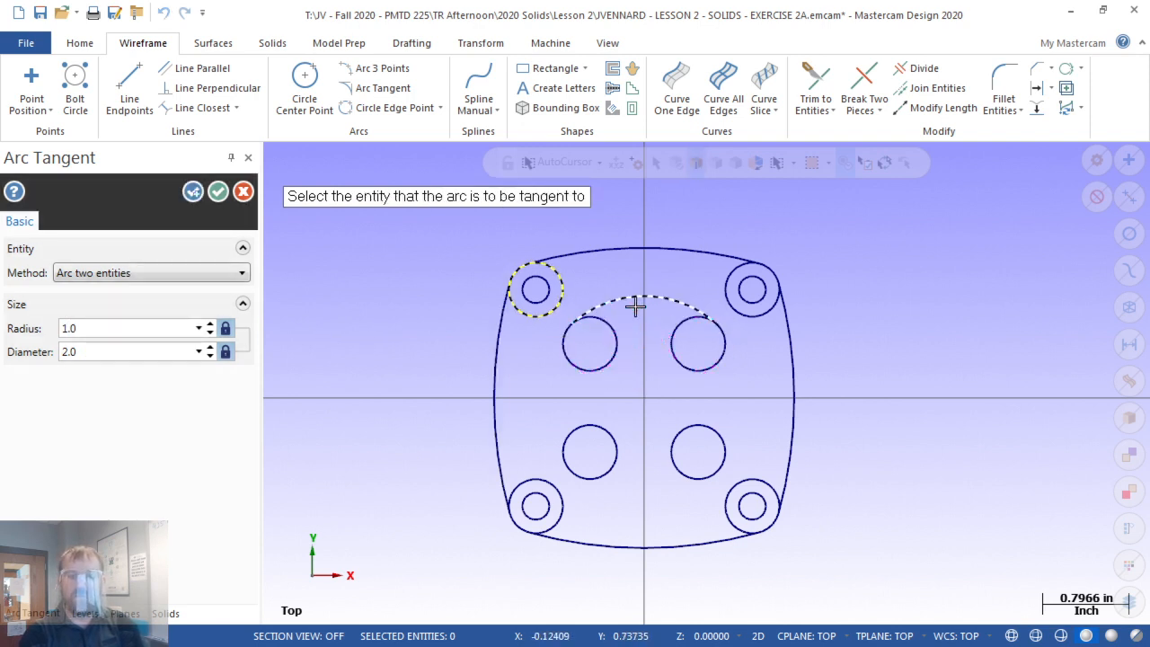
Join the two lower inner circles with an outward-bulging 1.0 radius tangent arc, finish Arc Tangent and clear the upper-left circle's selection
{"action": "left_click", "coordinate": [578, 477]}
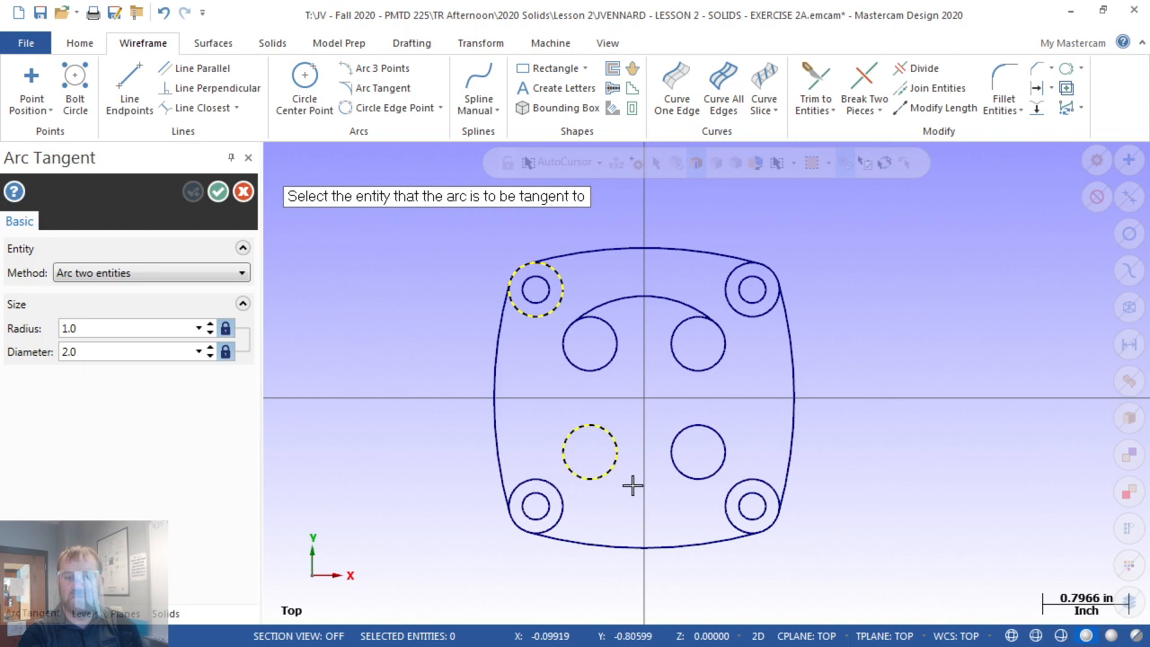
{"action": "left_click", "coordinate": [689, 484]}
{"action": "left_click", "coordinate": [638, 505]}
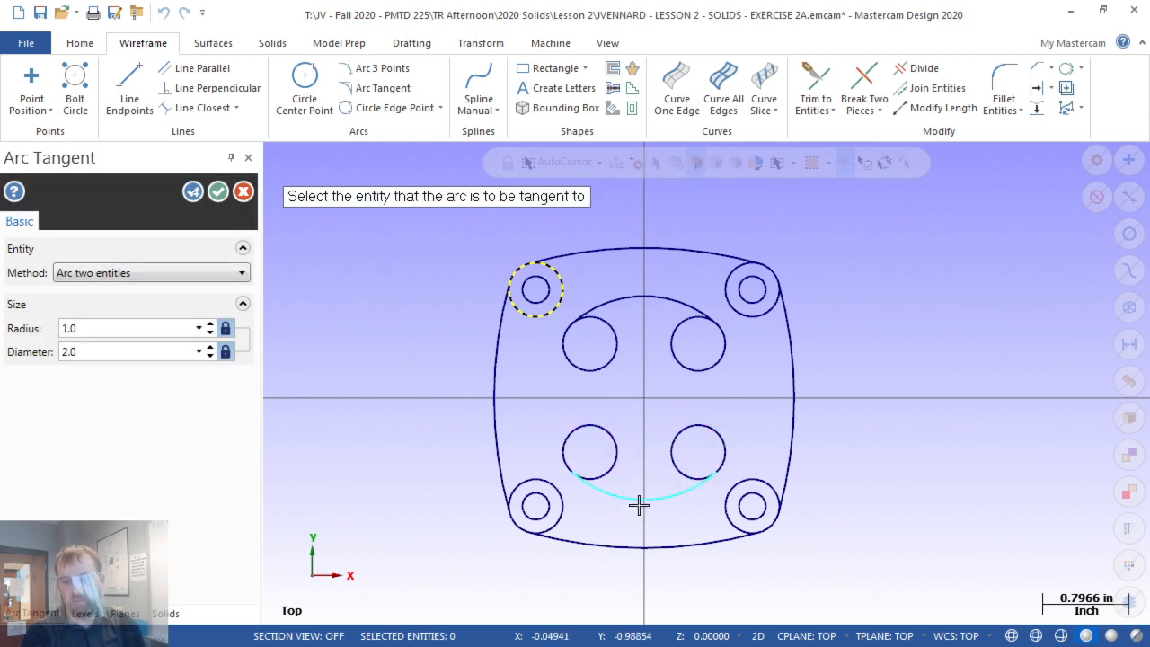
{"action": "left_click", "coordinate": [217, 192]}
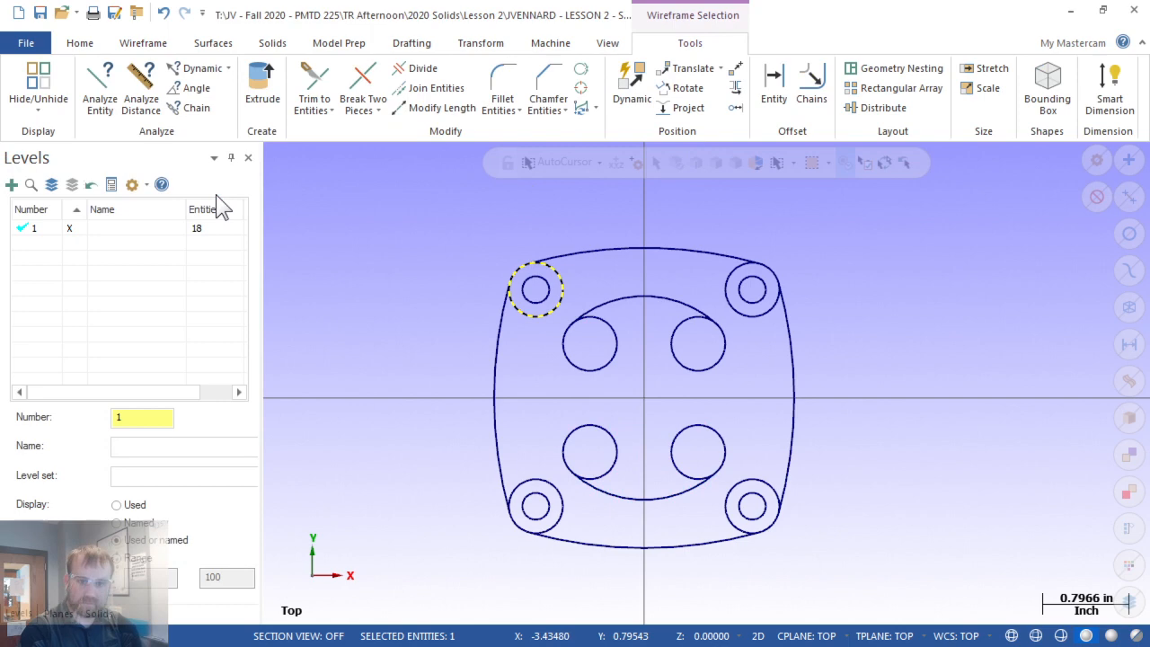
{"action": "left_click", "coordinate": [532, 293]}
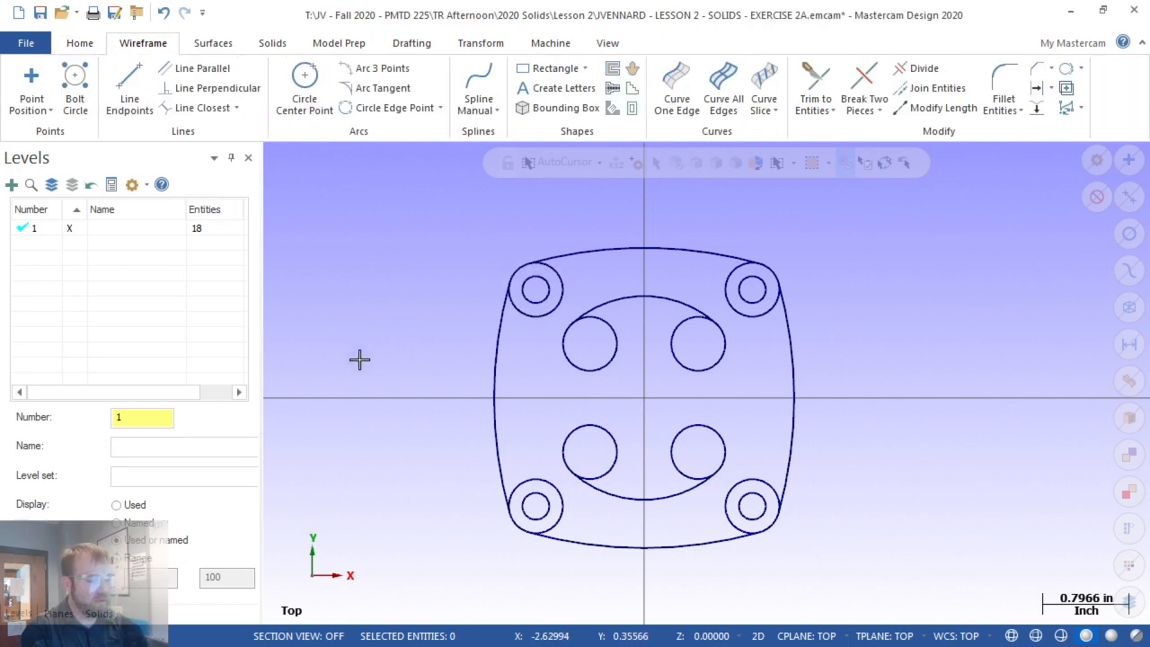
Start Line Endpoints, disable Quadrant snapping in the AutoCursor settings, and save the settings to the configuration file
{"action": "scroll", "coordinate": [360, 359], "scroll_direction": "up", "scroll_amount": 2}
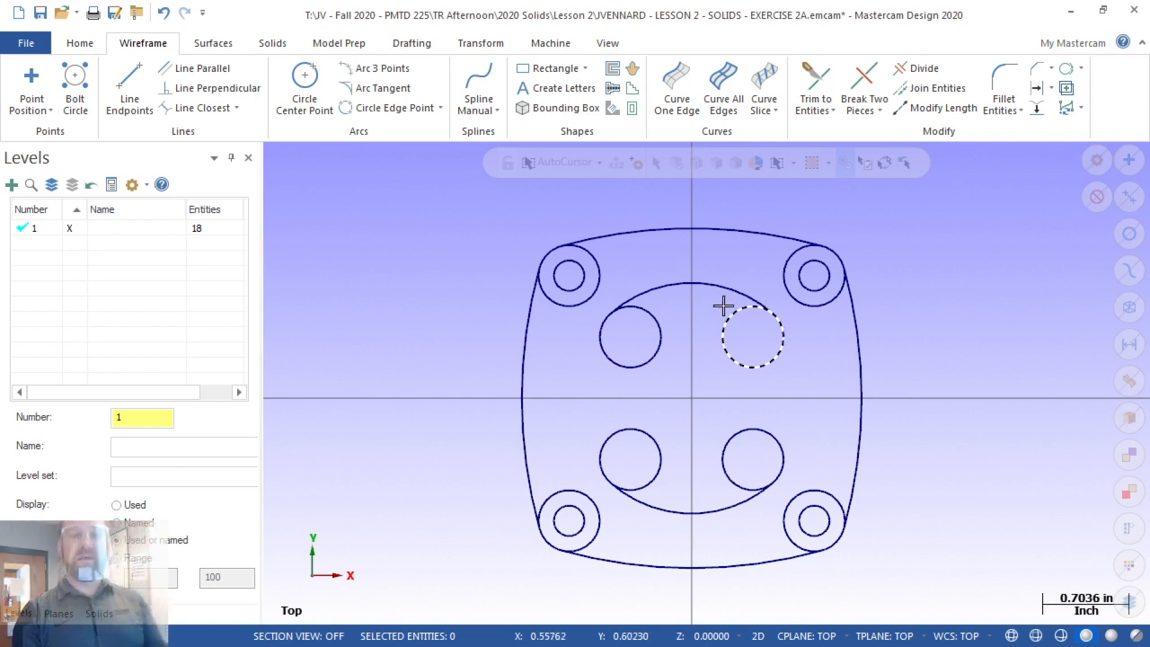
{"action": "left_click", "coordinate": [132, 86]}
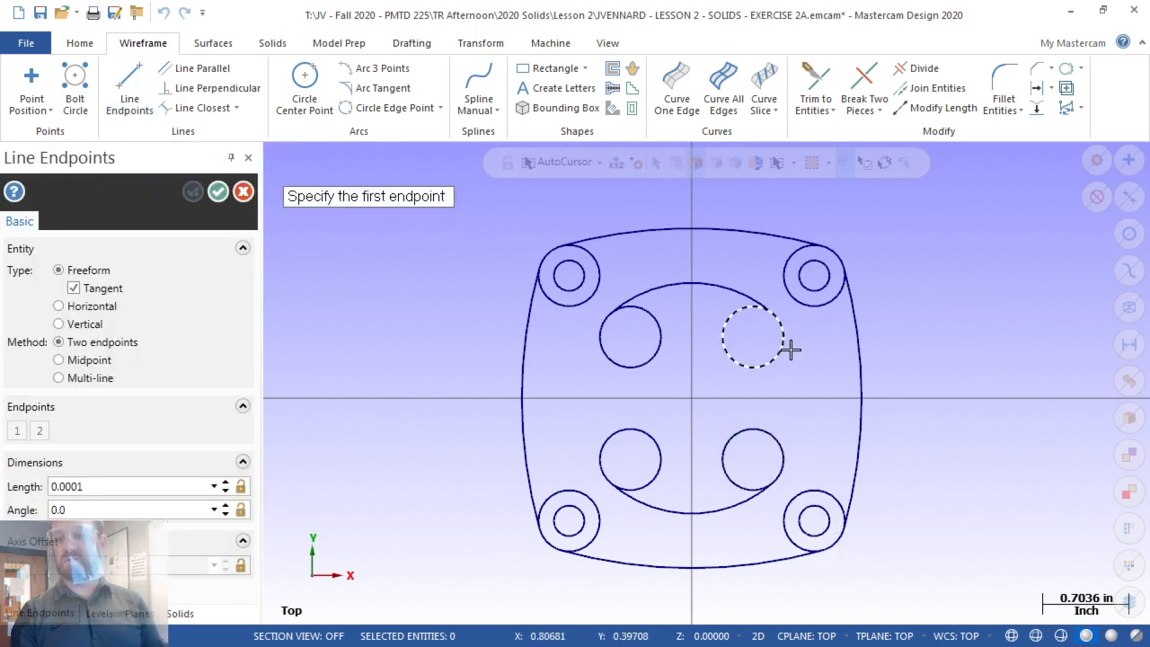
{"action": "left_click", "coordinate": [637, 163]}
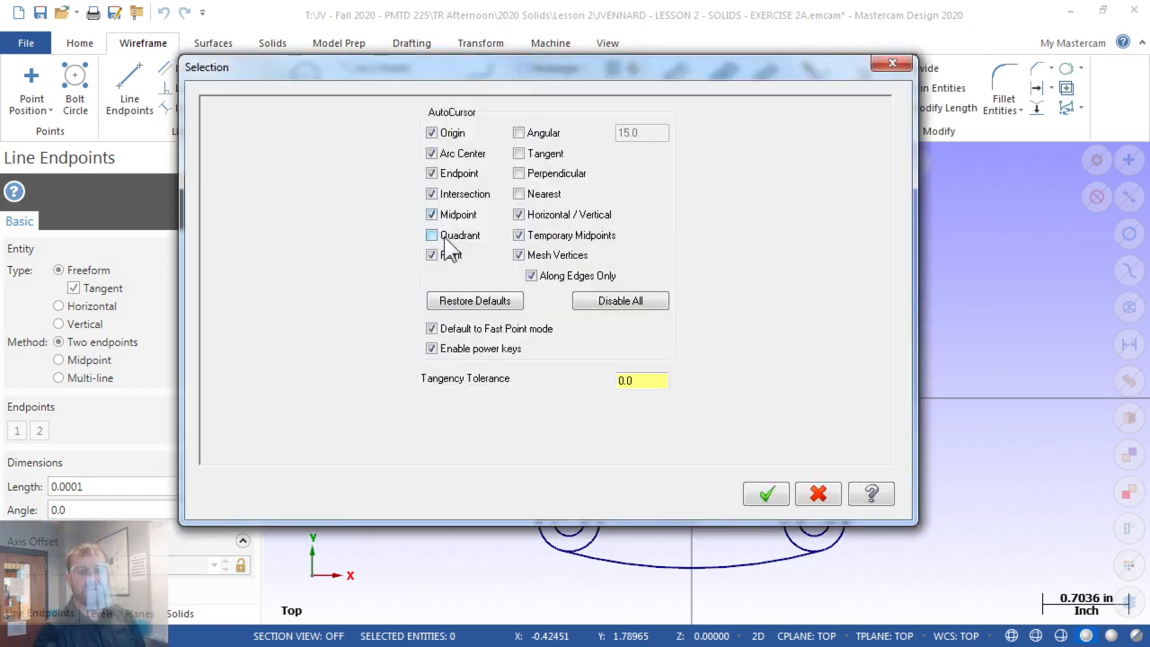
{"action": "left_click", "coordinate": [764, 497]}
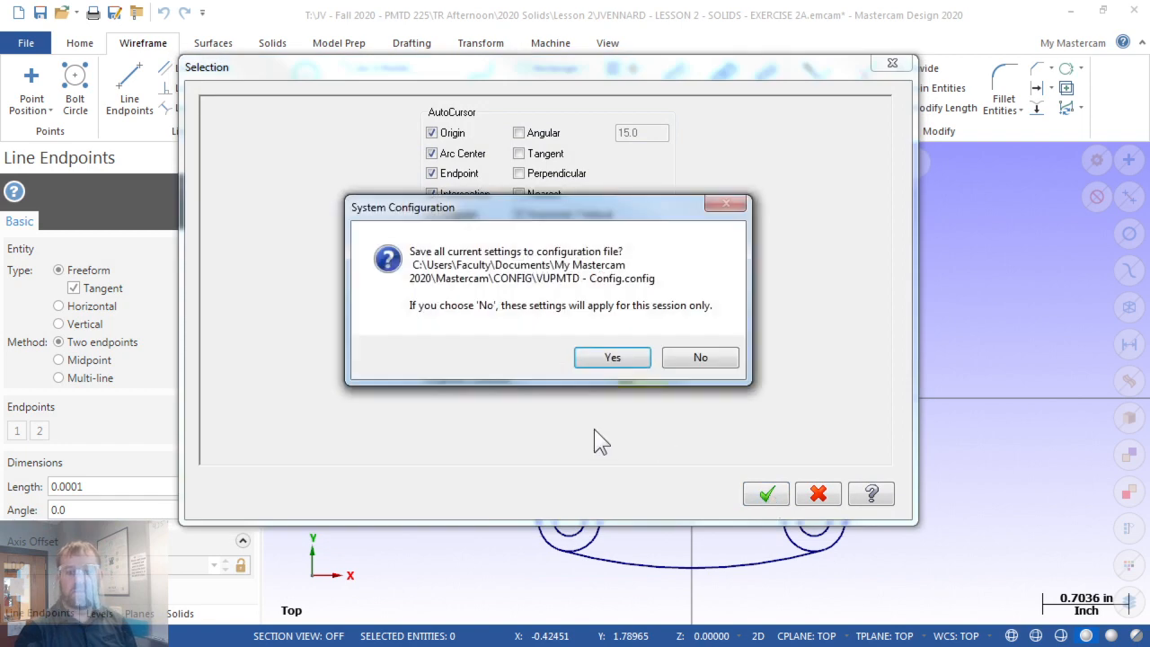
{"action": "left_click", "coordinate": [600, 357]}
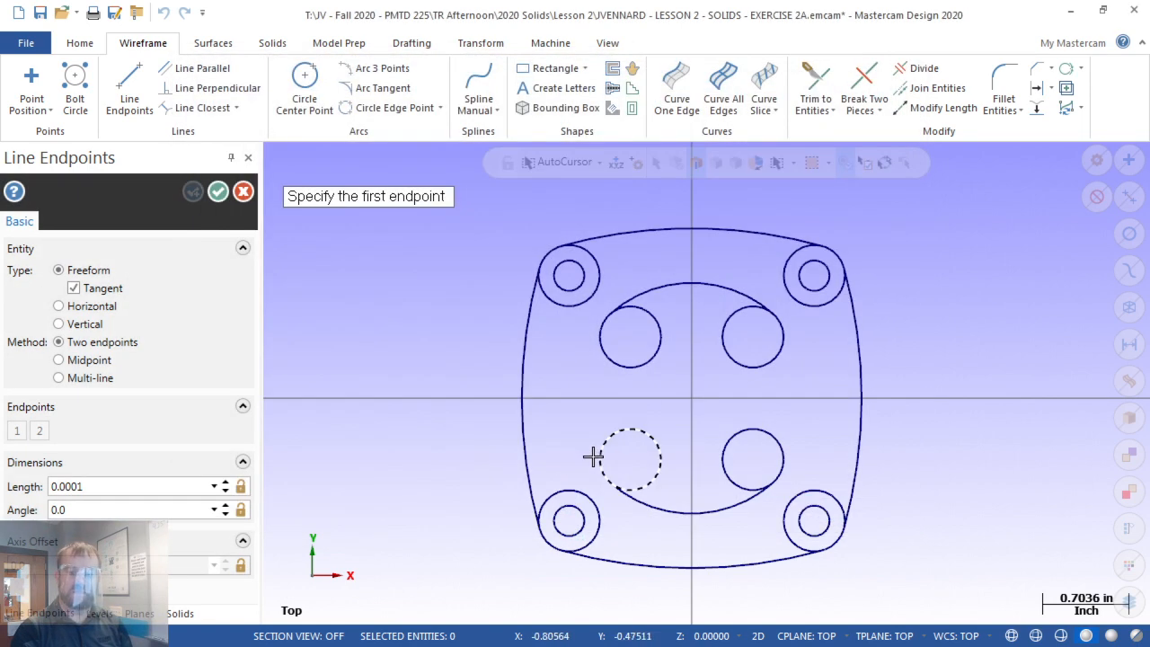
Try to draw a tangent line along the left sides of the two left inner circles without quadrant snapping, and delete it
{"action": "left_click", "coordinate": [594, 457]}
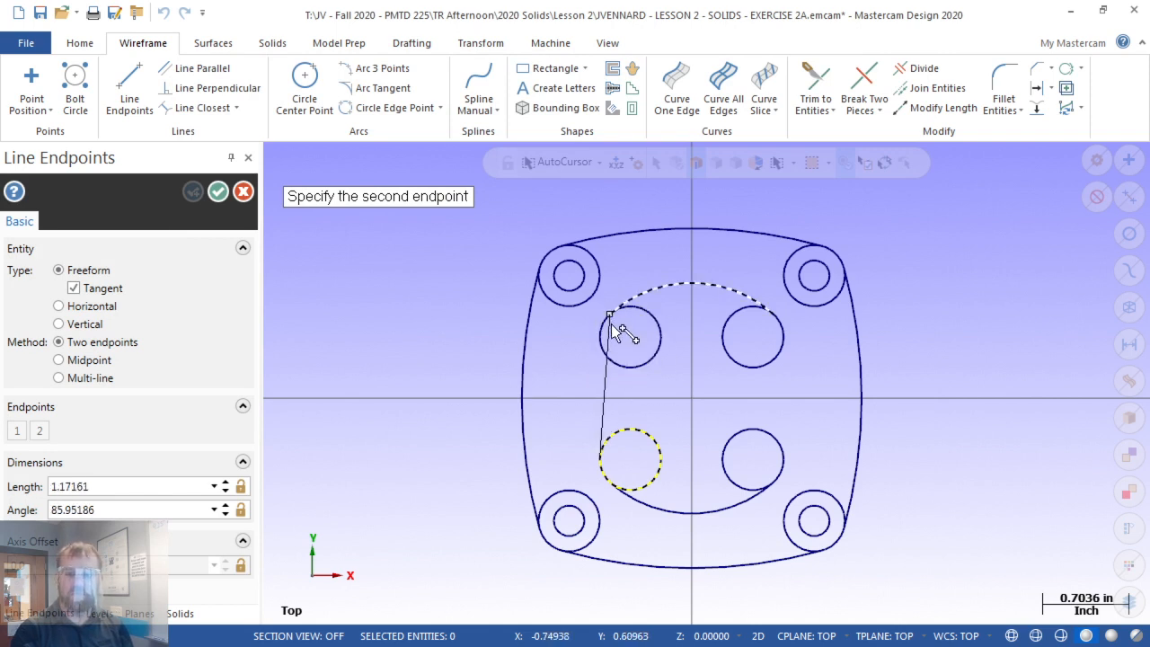
{"action": "scroll", "coordinate": [612, 329], "scroll_direction": "up", "scroll_amount": 3}
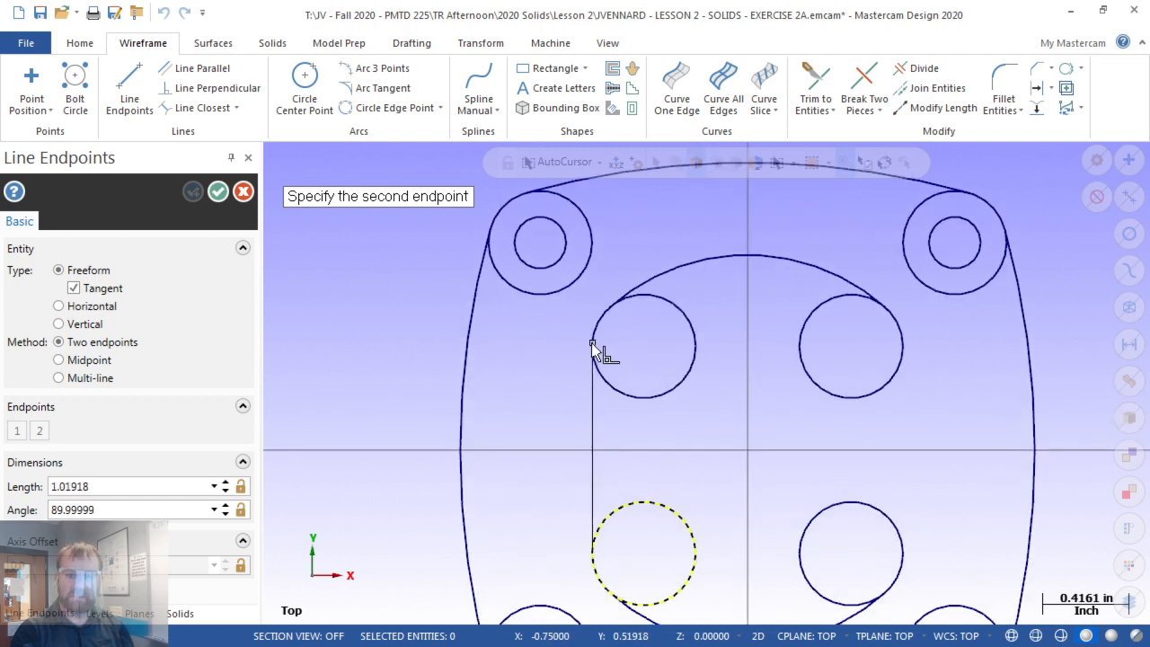
{"action": "left_click", "coordinate": [593, 345]}
{"action": "scroll", "coordinate": [585, 355], "scroll_direction": "up", "scroll_amount": 2}
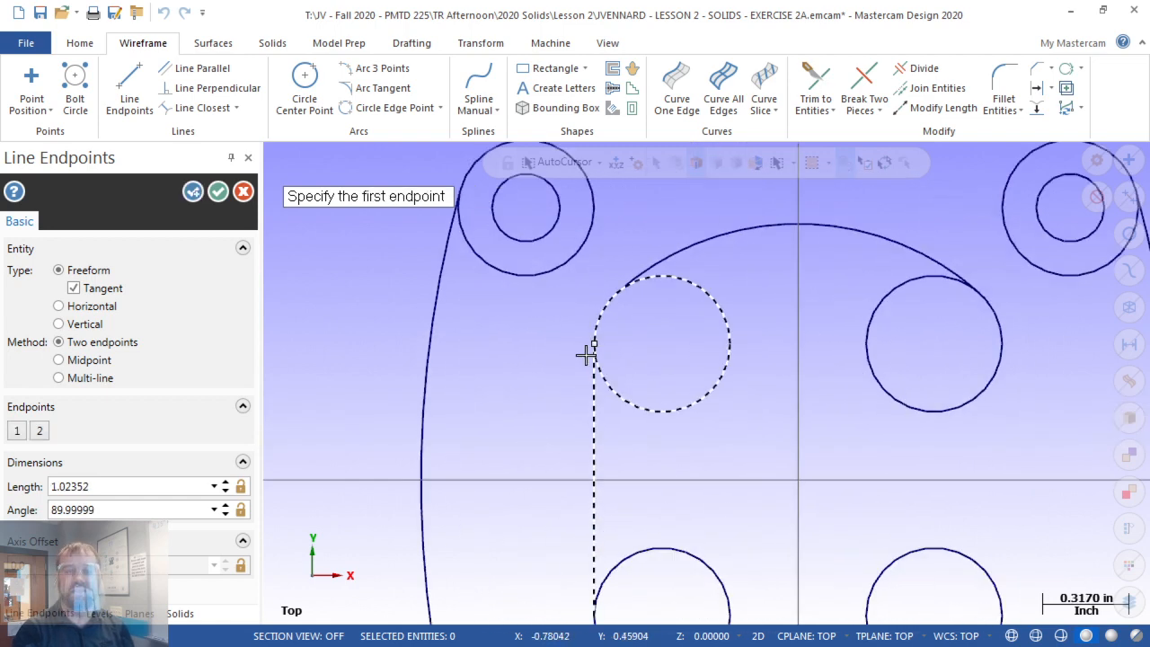
{"action": "scroll", "coordinate": [585, 355], "scroll_direction": "up", "scroll_amount": 10}
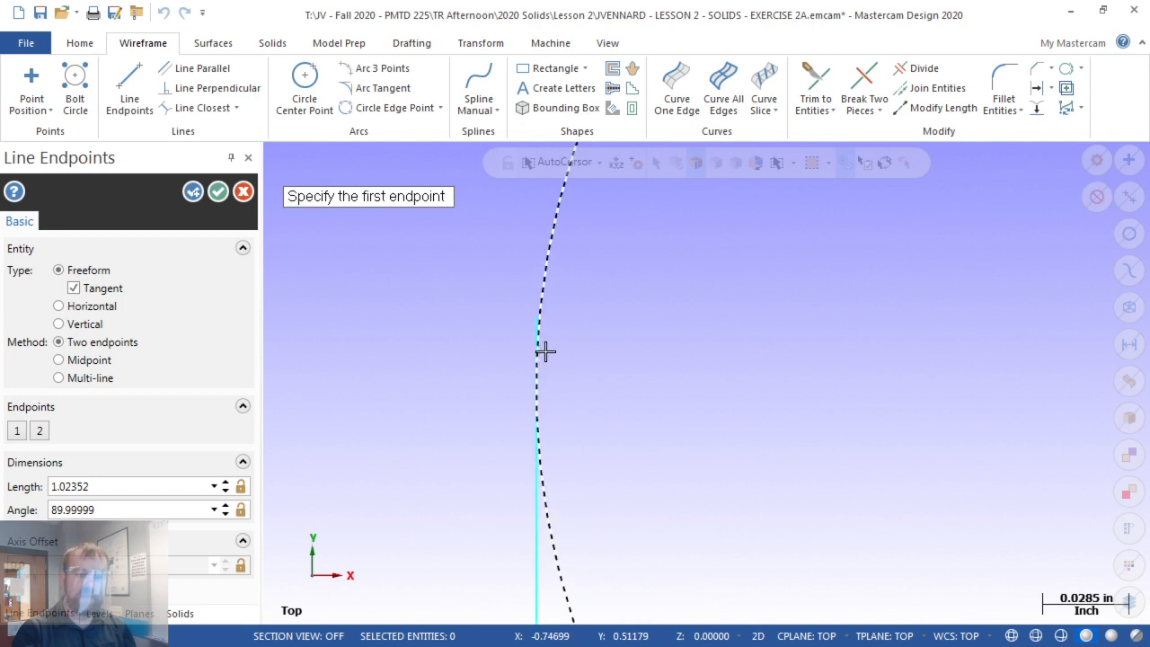
{"action": "scroll", "coordinate": [488, 368], "scroll_direction": "up", "scroll_amount": 4}
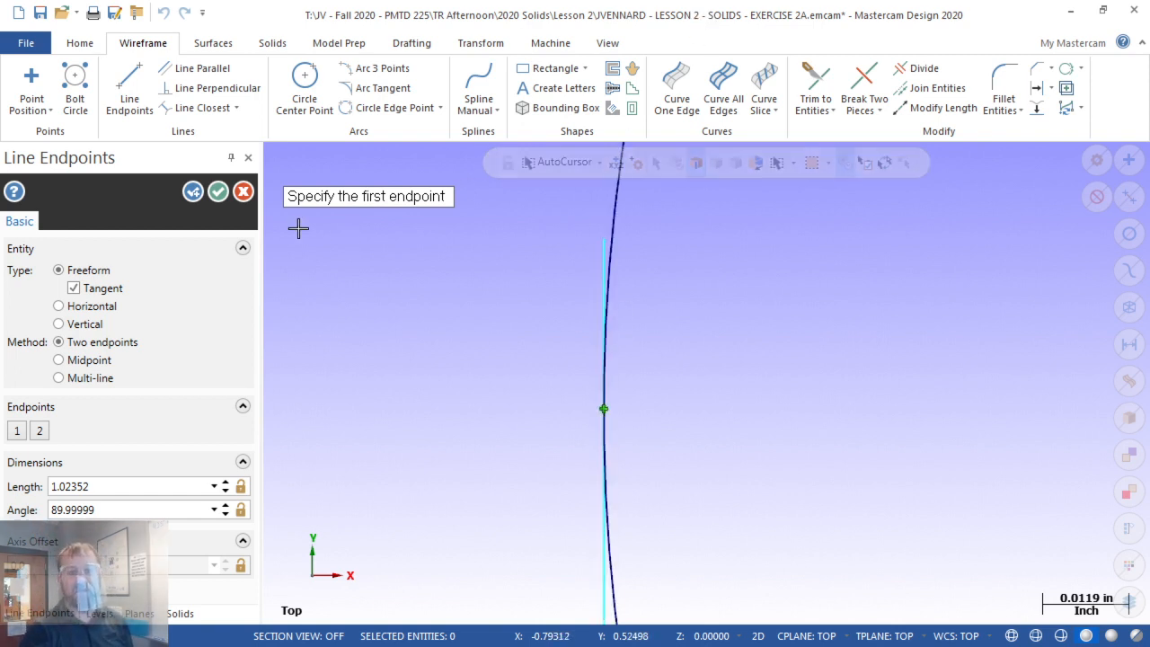
{"action": "left_click", "coordinate": [243, 191]}
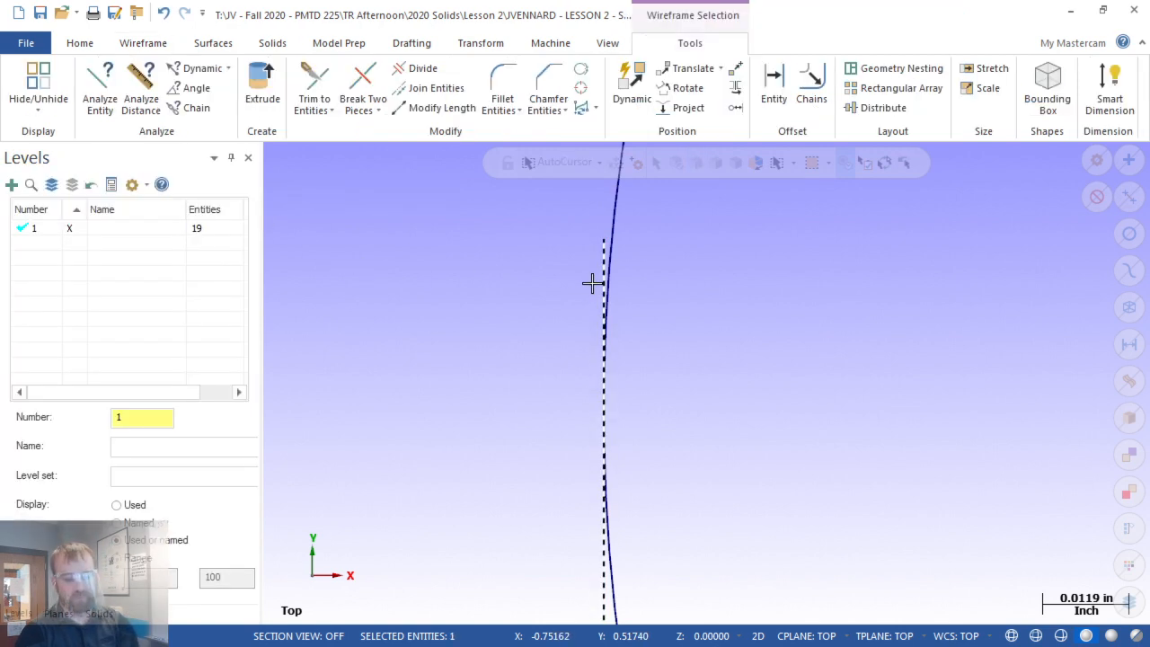
{"action": "scroll", "coordinate": [513, 293], "scroll_direction": "down", "scroll_amount": 15}
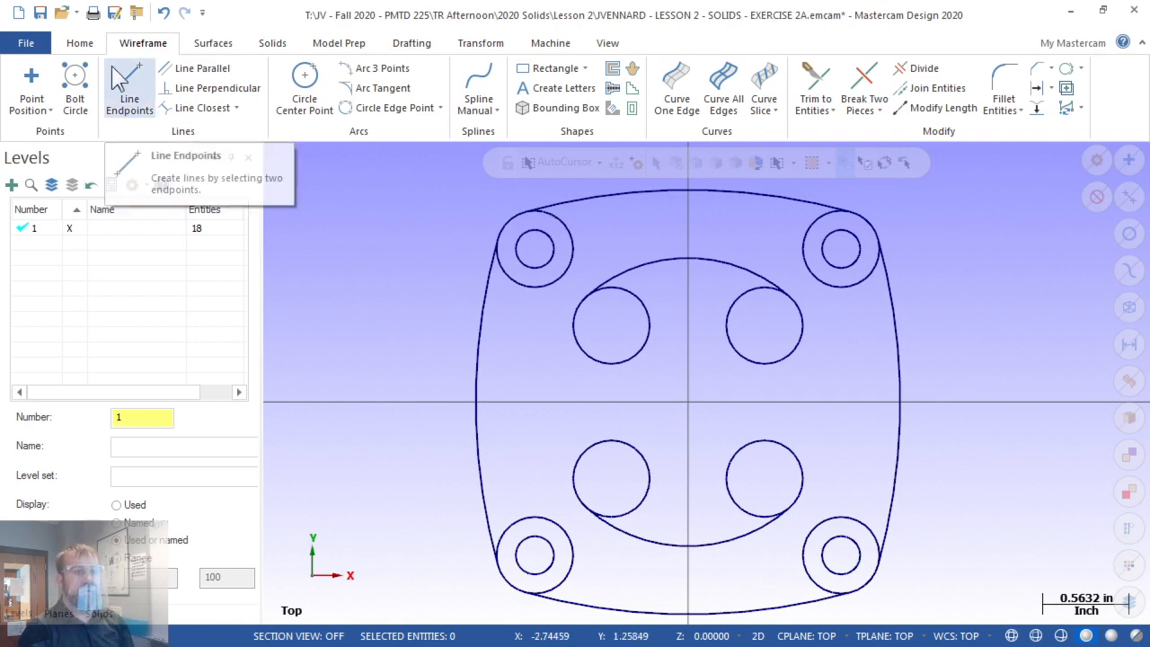
Restart Line Endpoints, enable Quadrant snapping in the AutoCursor settings, and save the settings to the configuration file
{"action": "left_click", "coordinate": [130, 90]}
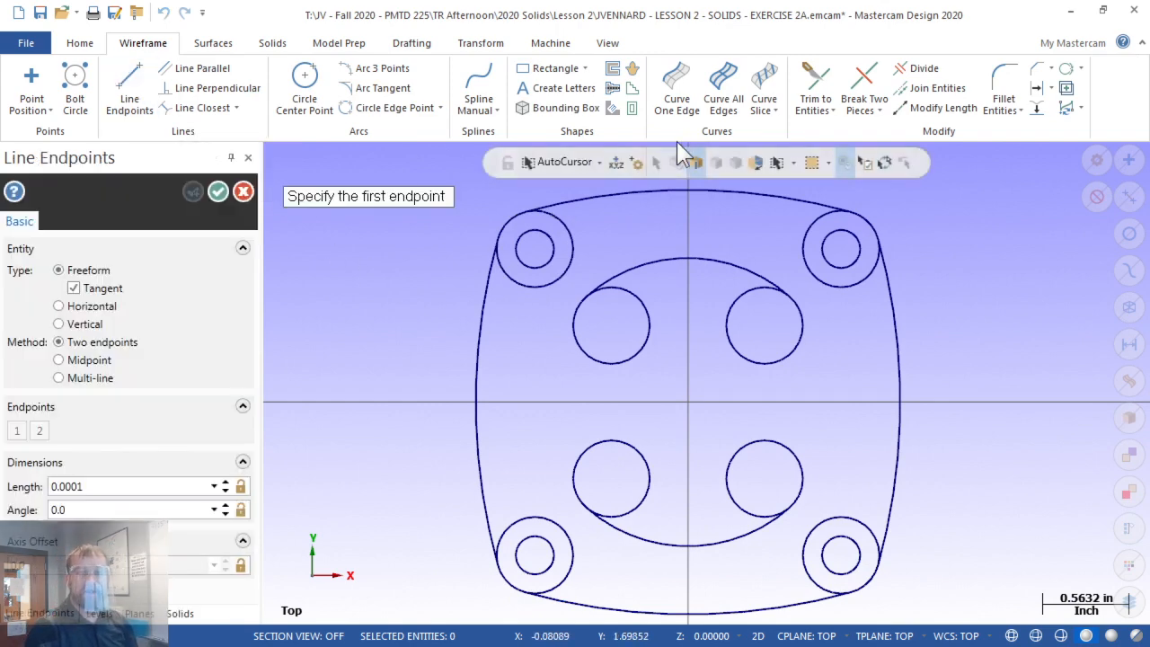
{"action": "left_click", "coordinate": [637, 164]}
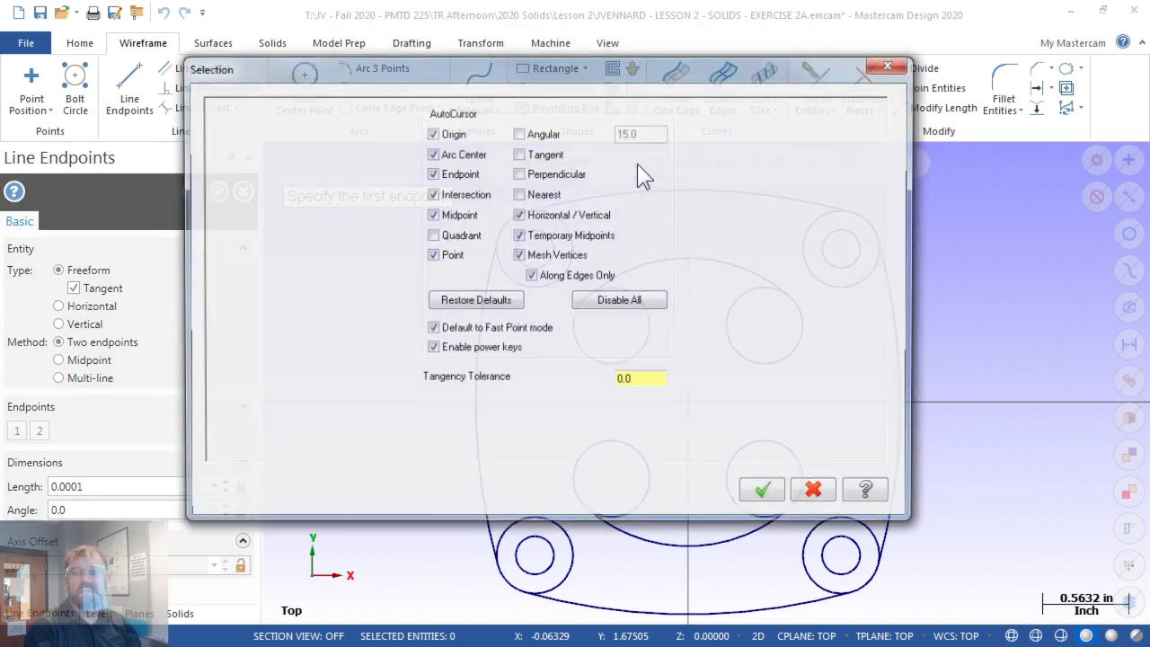
{"action": "left_click", "coordinate": [441, 234]}
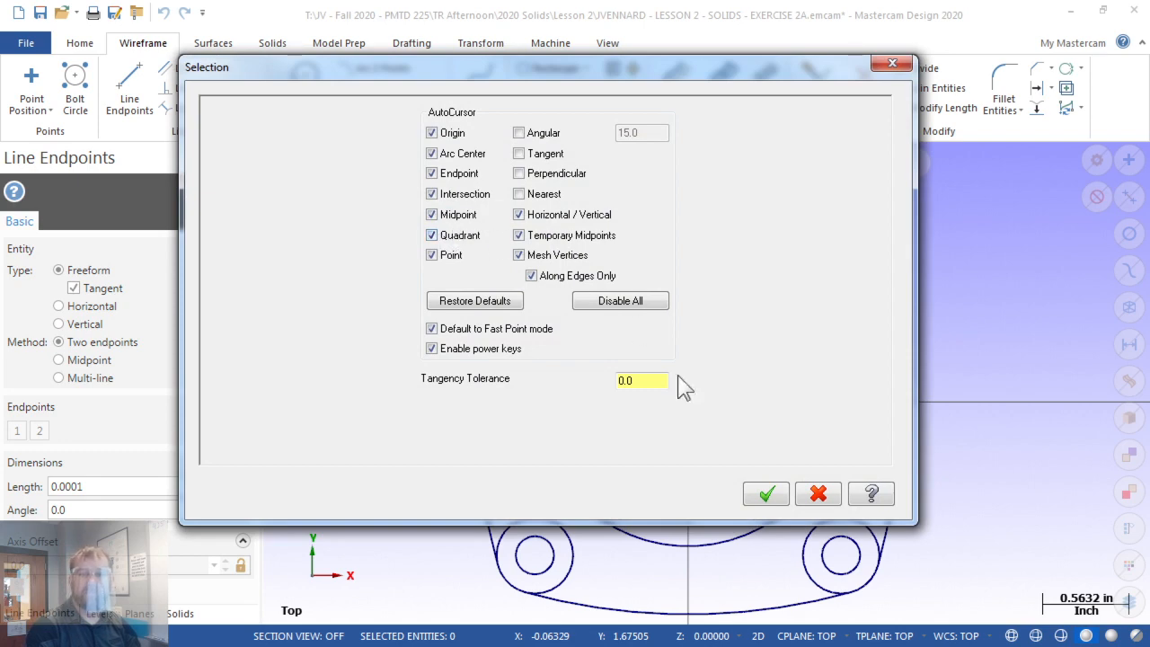
{"action": "left_click", "coordinate": [770, 502]}
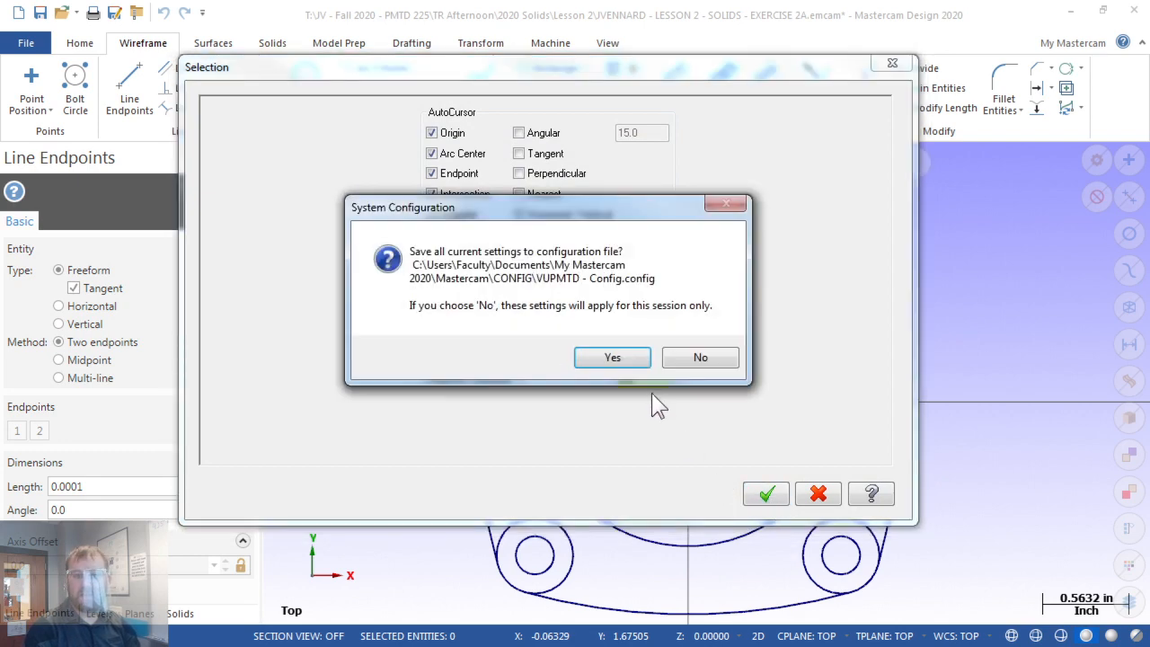
{"action": "left_click", "coordinate": [606, 368]}
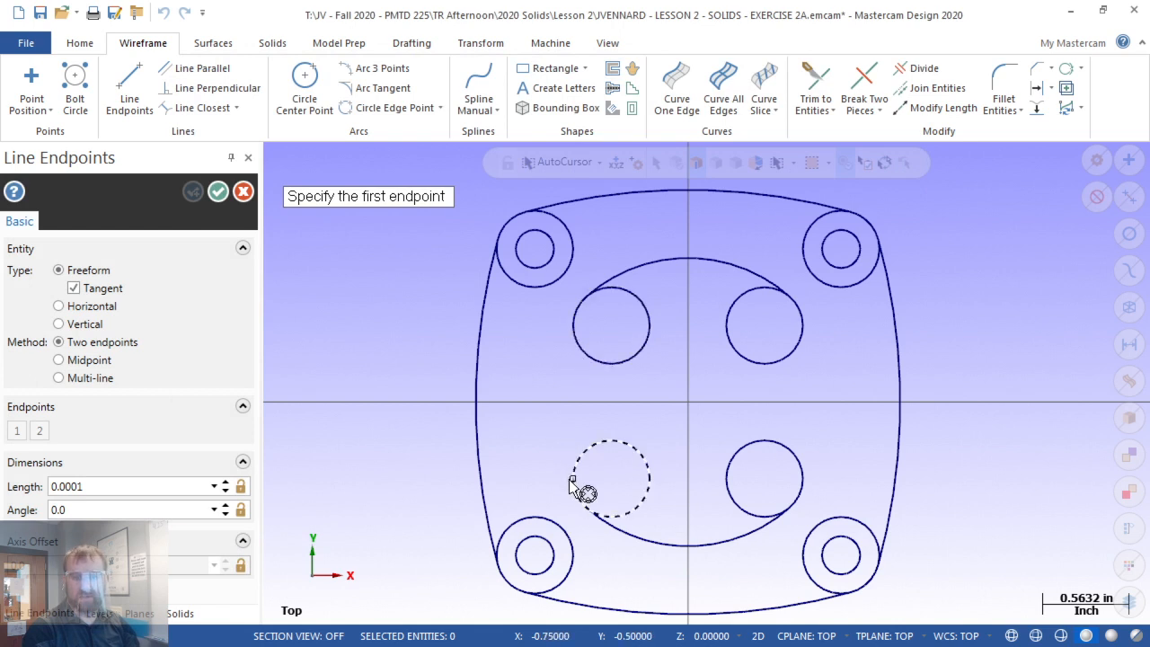
Draw 1.0 long vertical lines between the outer quadrants of the left and right pairs of inner circles, closing the pocket sides
{"action": "left_click", "coordinate": [573, 479]}
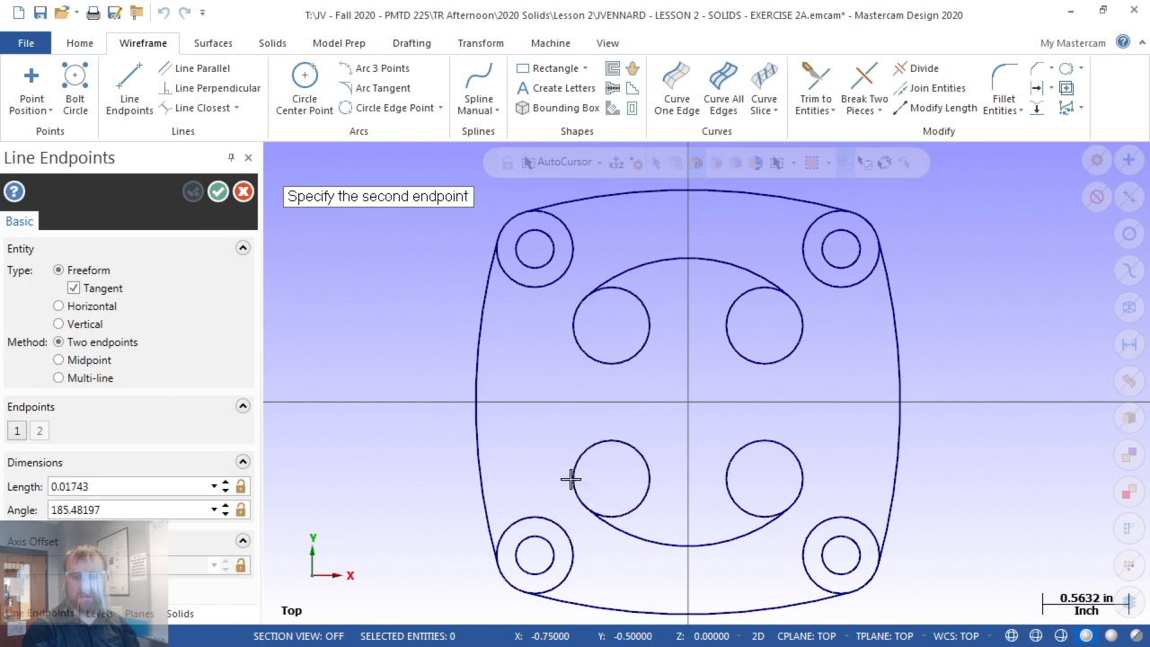
{"action": "left_click", "coordinate": [571, 330]}
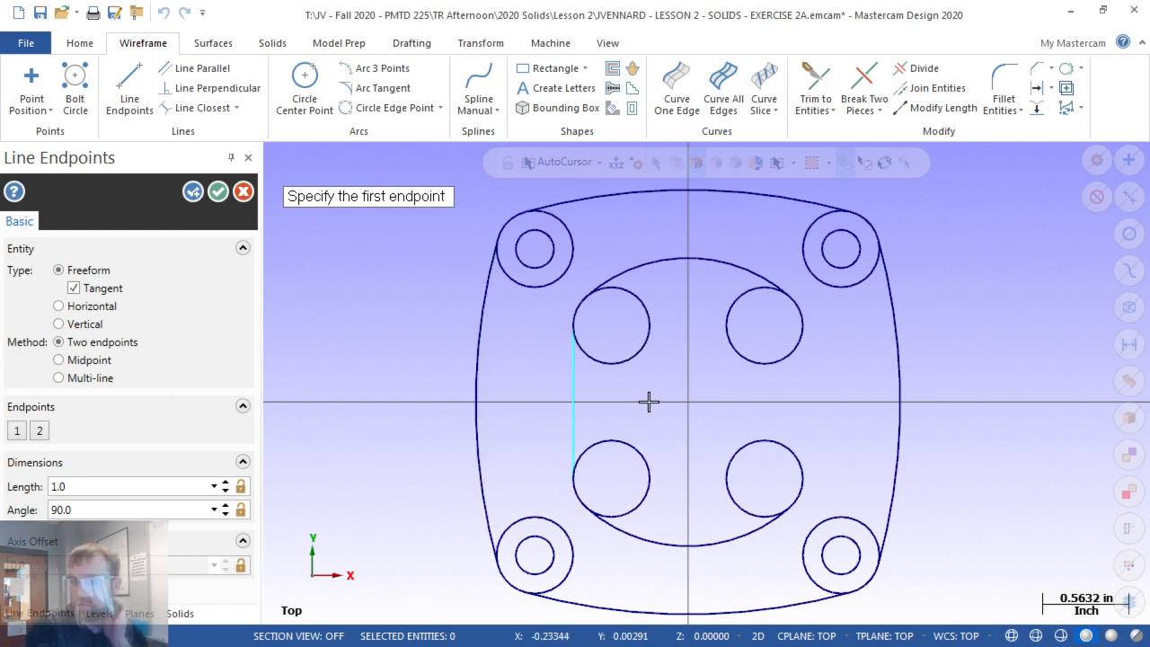
{"action": "left_click", "coordinate": [808, 325]}
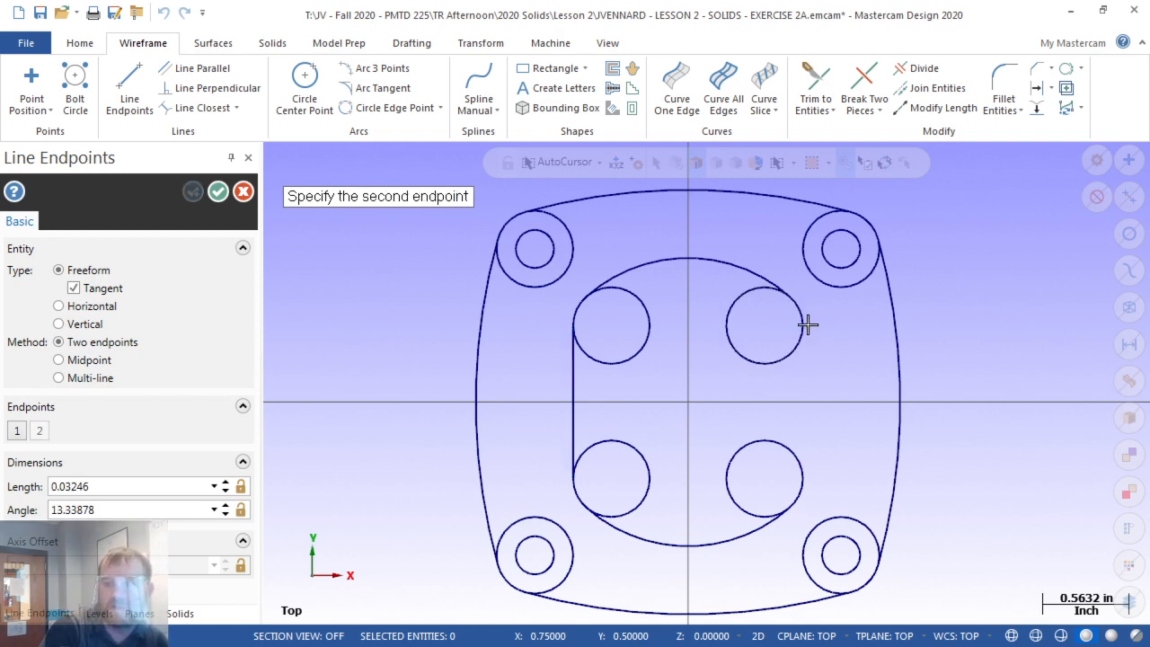
{"action": "left_click", "coordinate": [806, 486]}
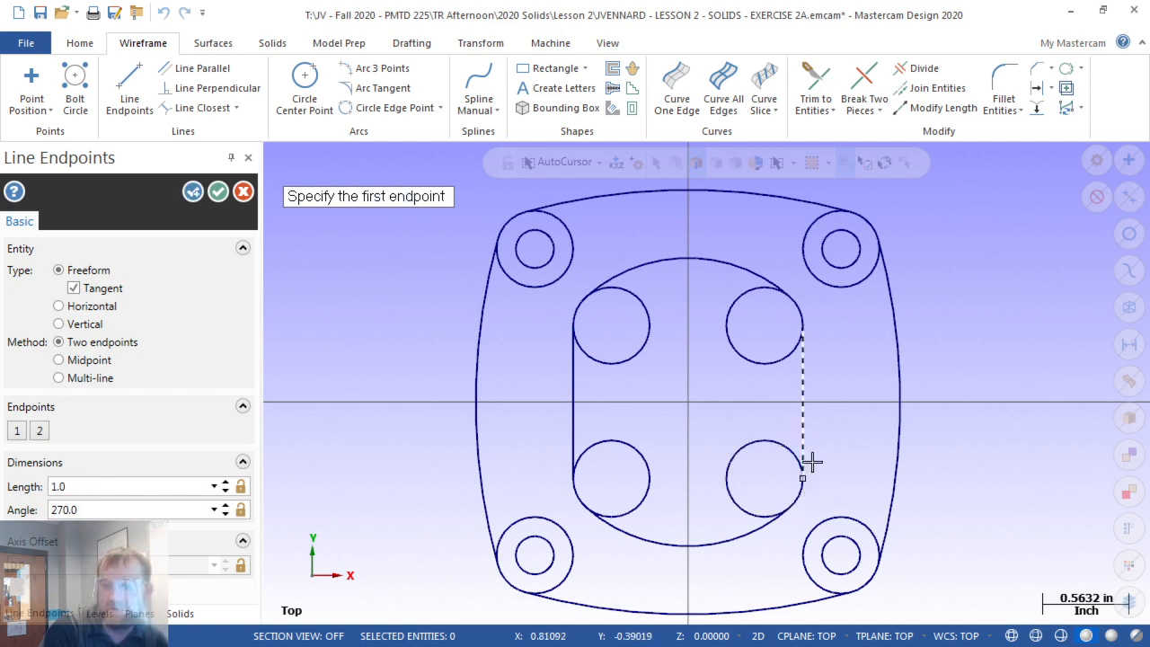
{"action": "left_click", "coordinate": [218, 191]}
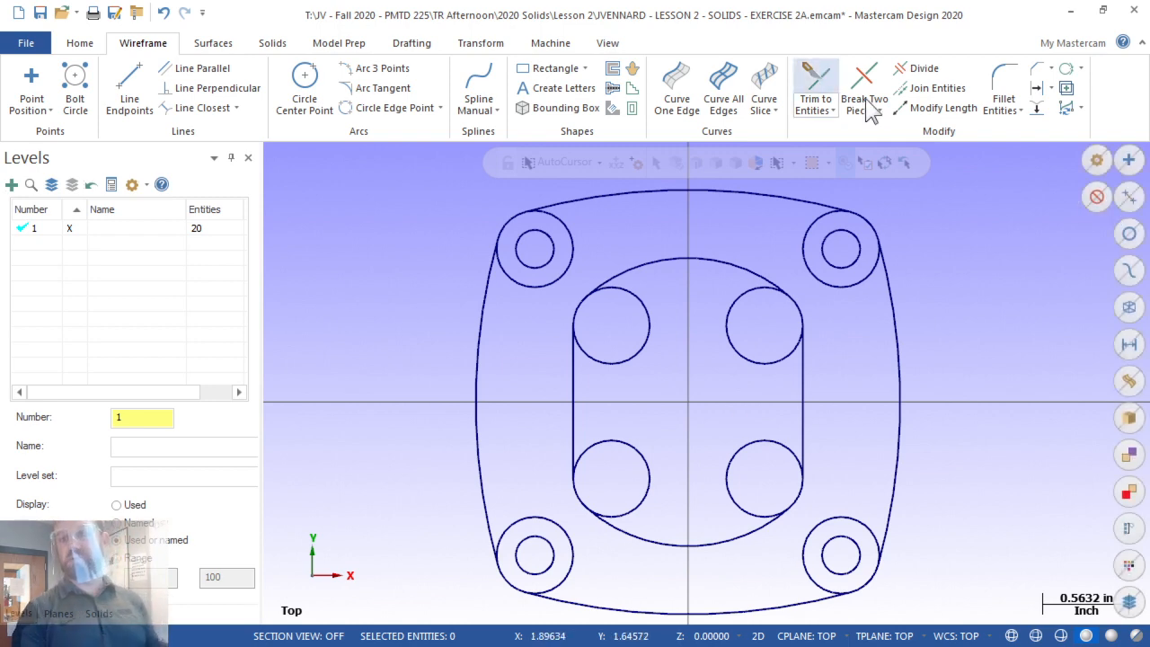
Try to trim the inward-facing portion of the upper-right outer circle with Divide set to Trim
{"action": "left_click", "coordinate": [908, 71]}
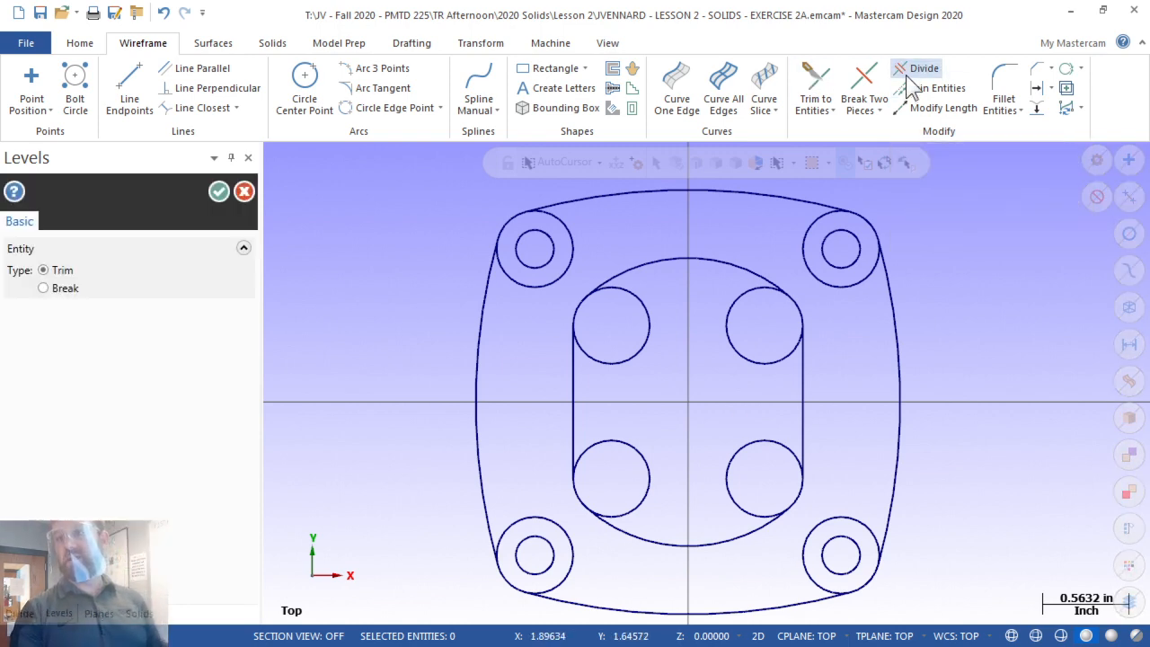
{"action": "left_click", "coordinate": [819, 285]}
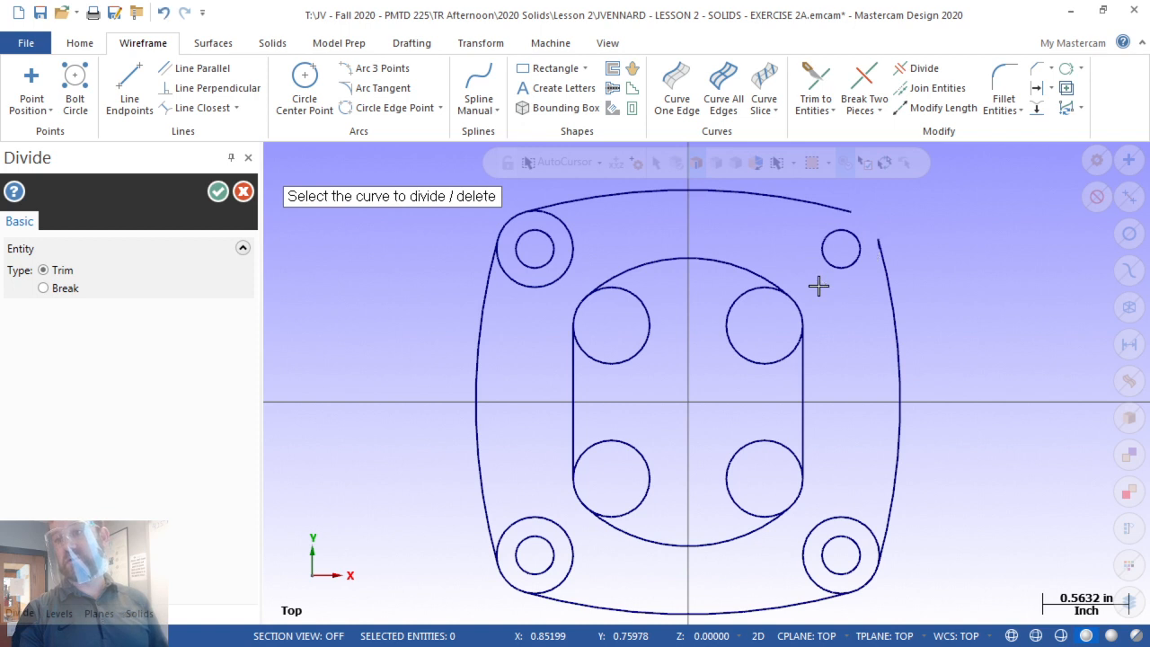
{"action": "key", "text": "Escape"}
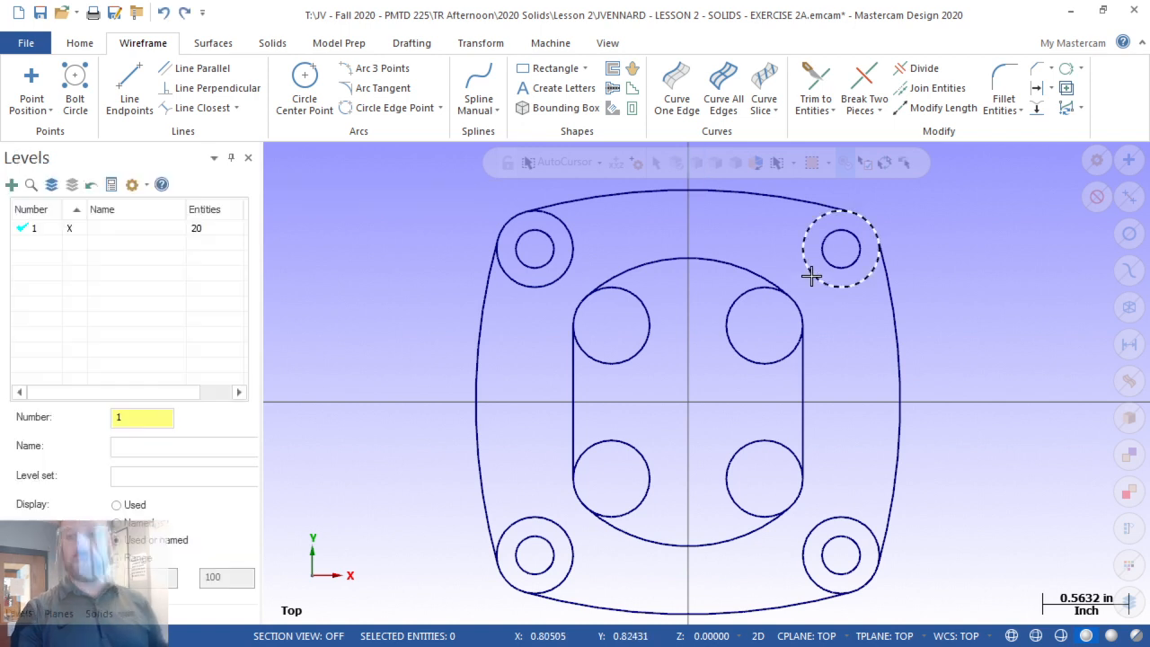
Trim the inward portion of the lower-right outer circle with Divide, and remove its leftover stub inside the right R4.00 arc
{"action": "key", "text": "Return"}
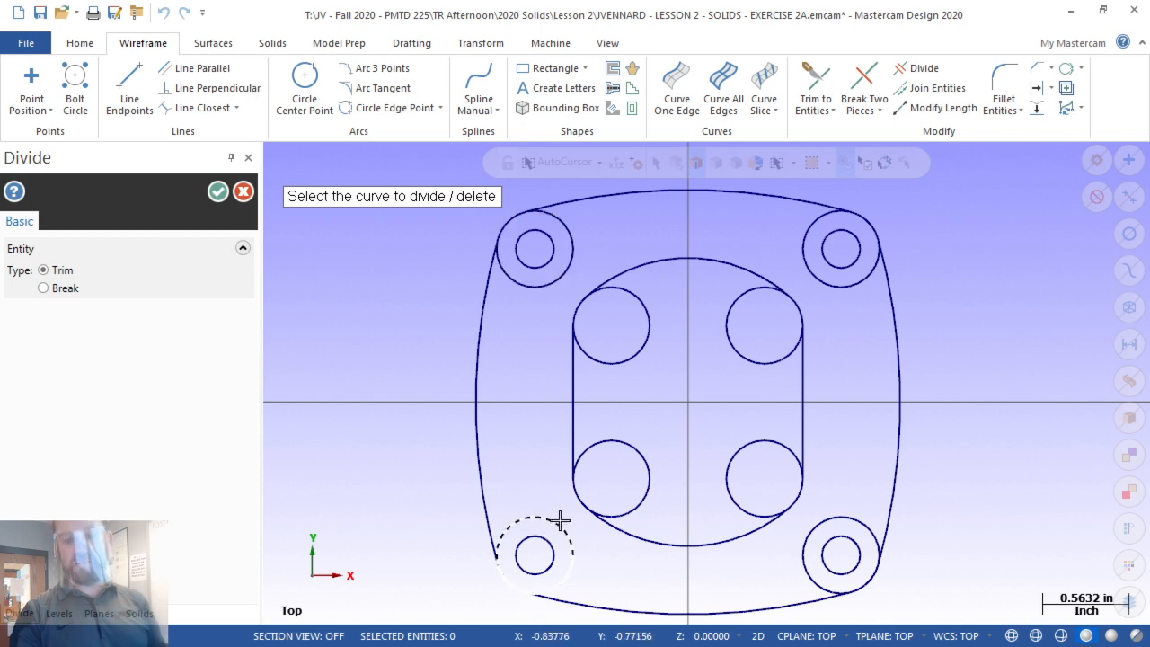
{"action": "left_click", "coordinate": [808, 559]}
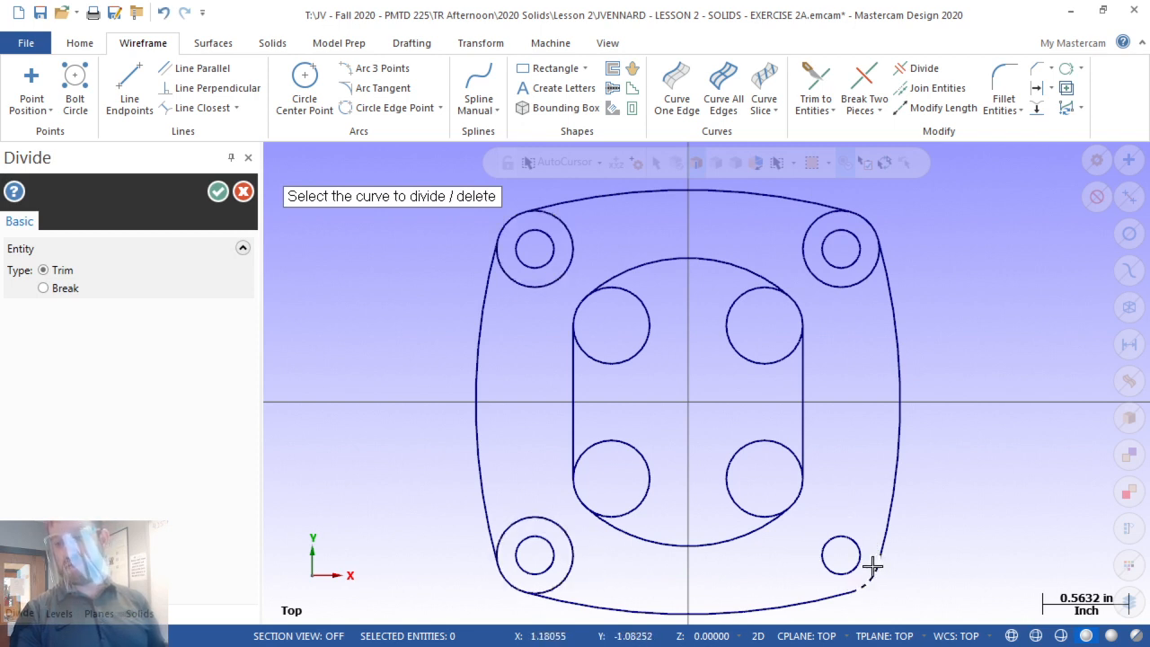
{"action": "scroll", "coordinate": [953, 370], "scroll_direction": "down", "scroll_amount": 2}
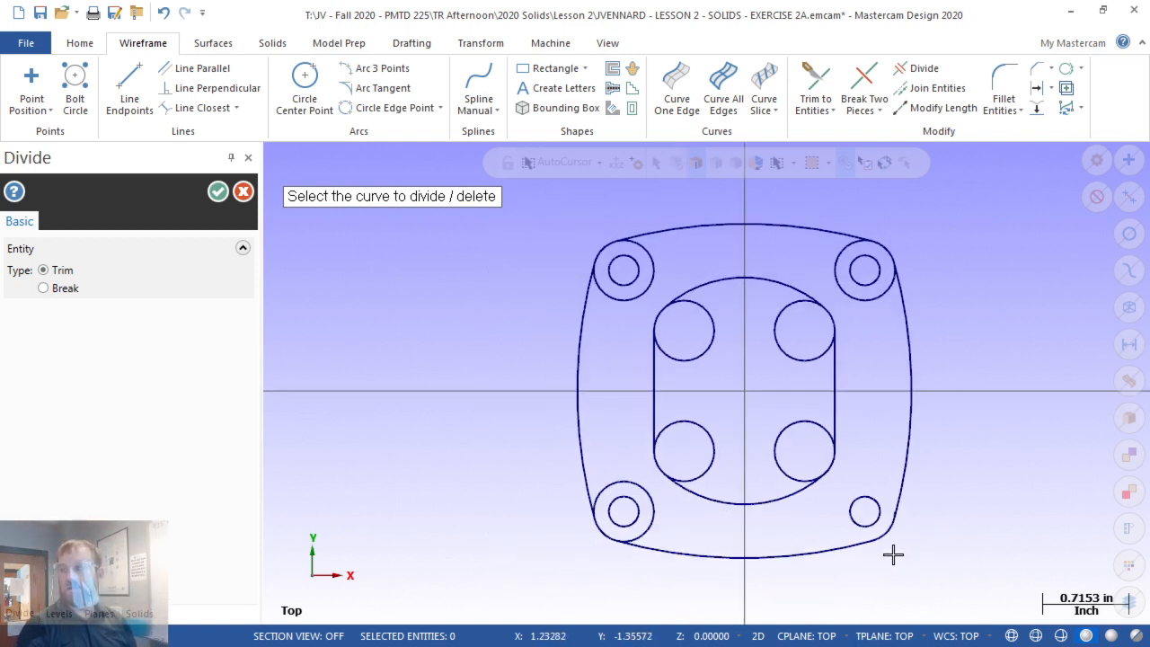
{"action": "scroll", "coordinate": [890, 534], "scroll_direction": "up", "scroll_amount": 7}
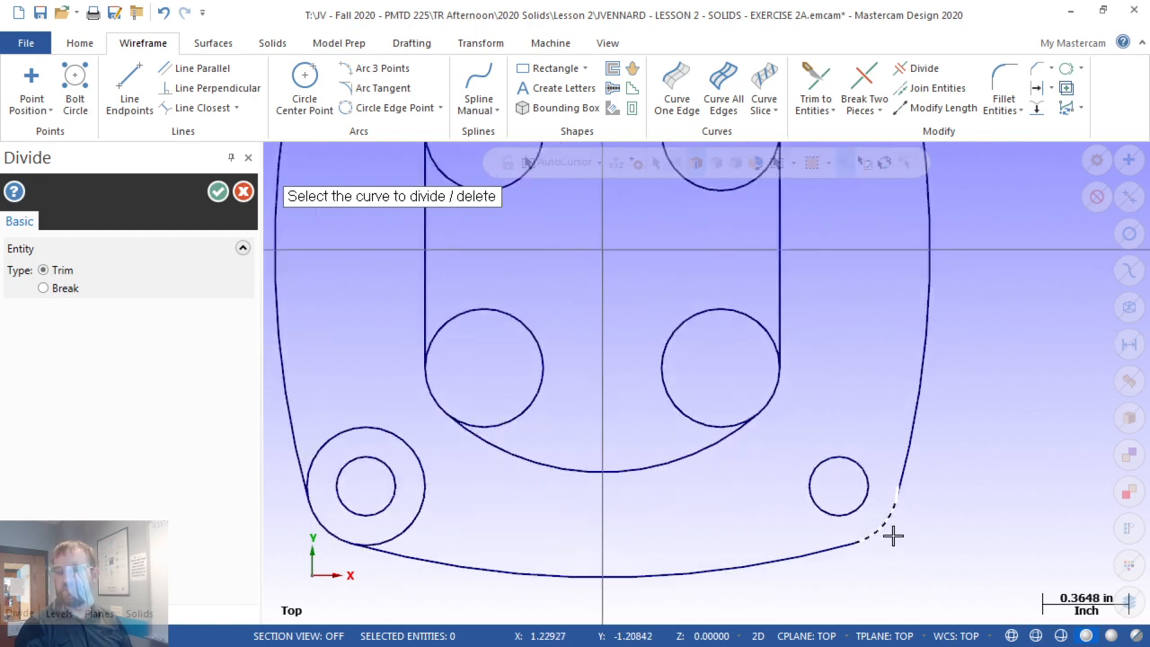
{"action": "scroll", "coordinate": [898, 490], "scroll_direction": "up", "scroll_amount": 5}
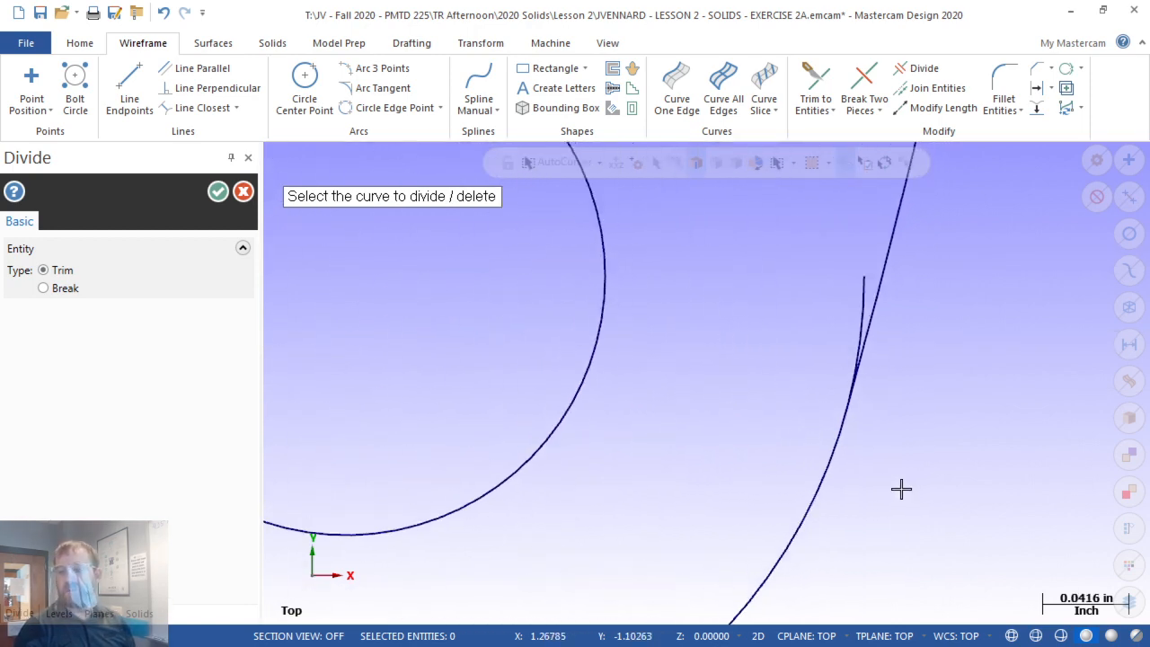
{"action": "left_click", "coordinate": [858, 288]}
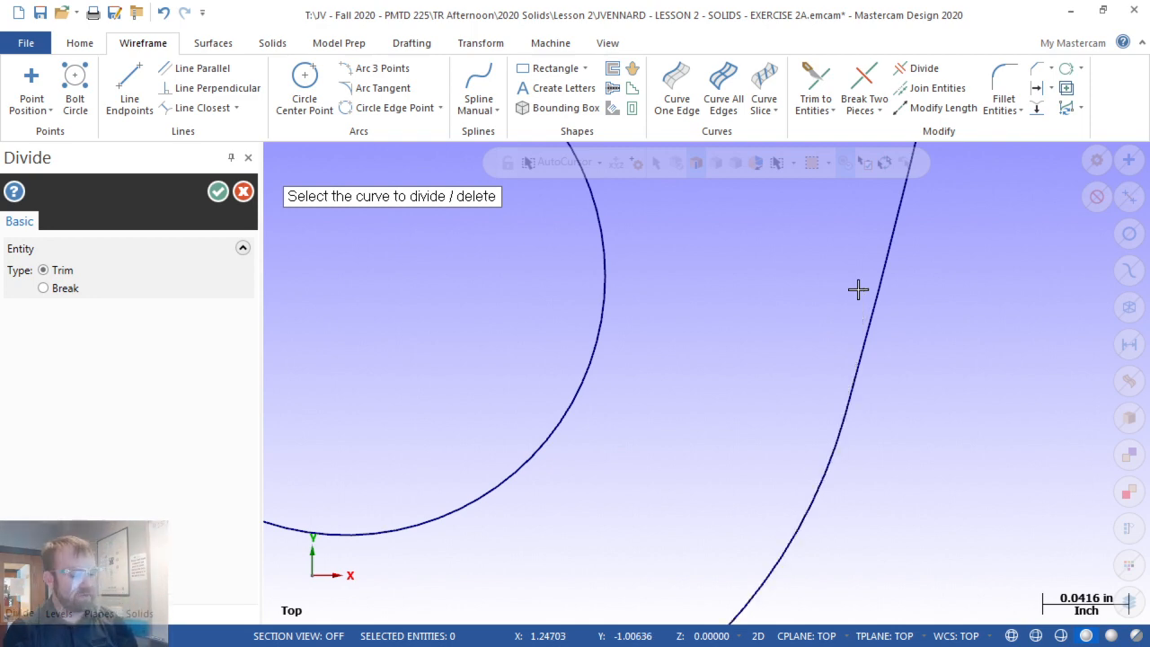
{"action": "scroll", "coordinate": [858, 288], "scroll_direction": "down", "scroll_amount": 10}
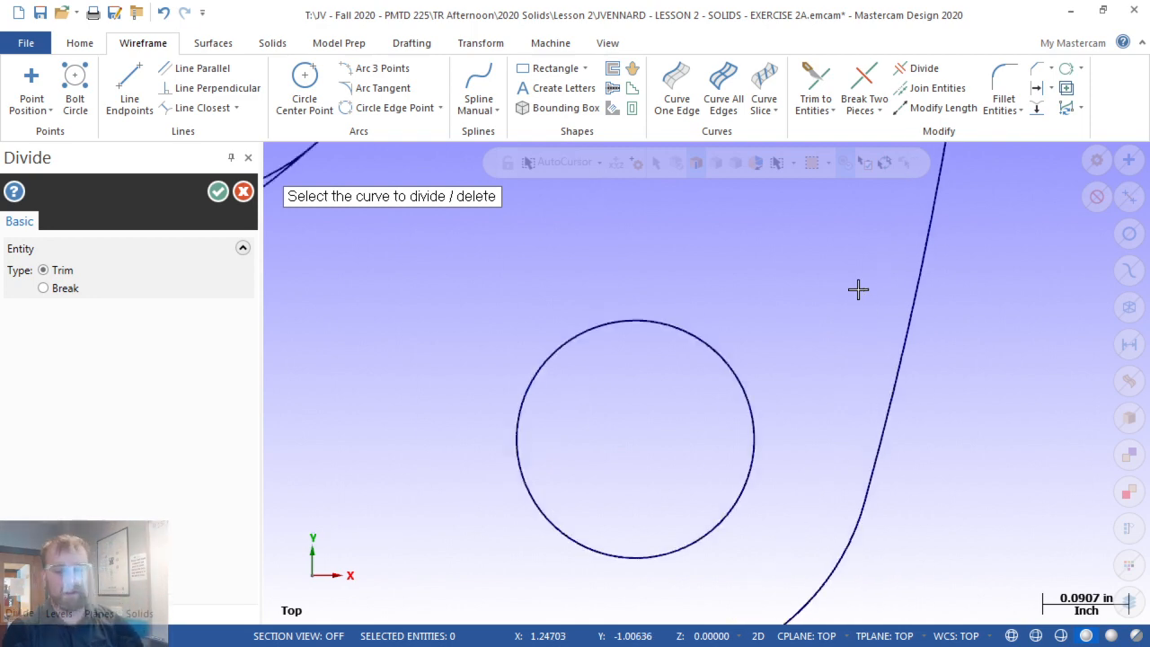
Trim the upper-left outer circle and the left and top profile arcs into a rounded corner using Trim 3 entities
{"action": "left_click", "coordinate": [818, 83]}
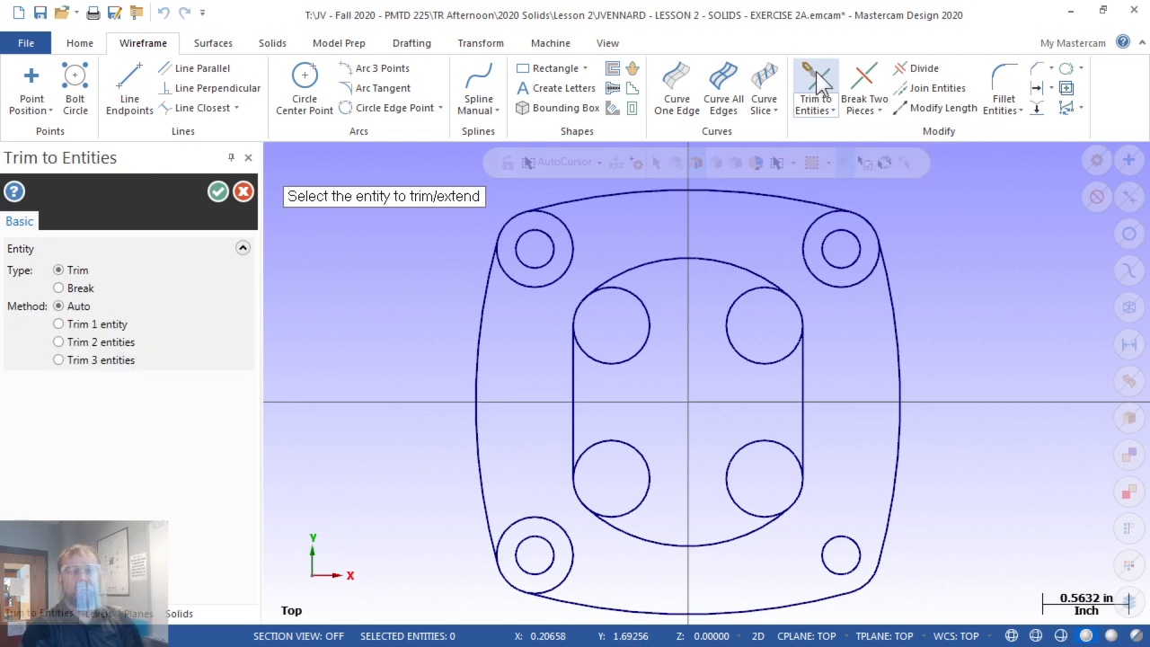
{"action": "left_click", "coordinate": [82, 361]}
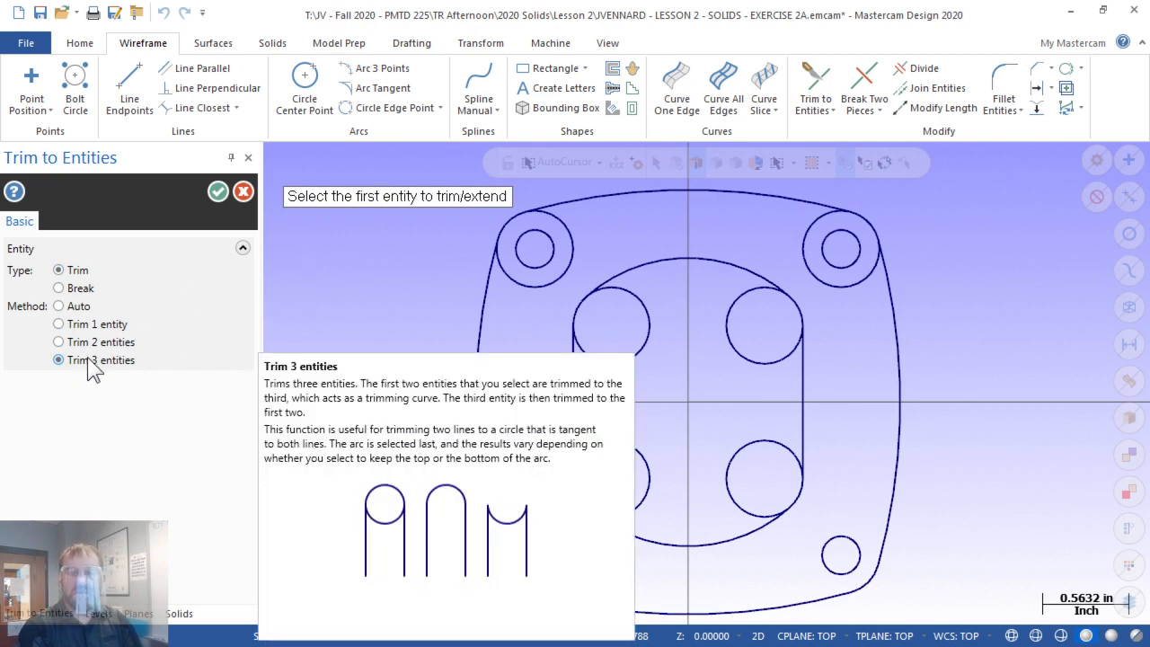
{"action": "left_click", "coordinate": [479, 305]}
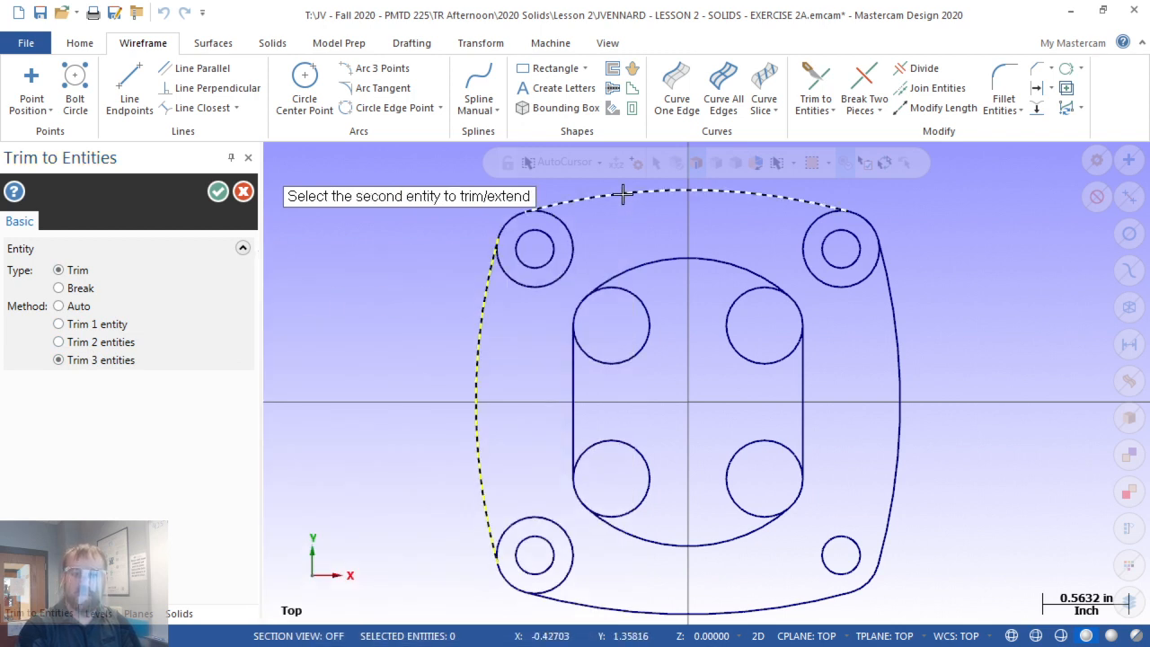
{"action": "left_click", "coordinate": [624, 192]}
{"action": "scroll", "coordinate": [663, 213], "scroll_direction": "down", "scroll_amount": 1}
{"action": "scroll", "coordinate": [629, 214], "scroll_direction": "down", "scroll_amount": 1}
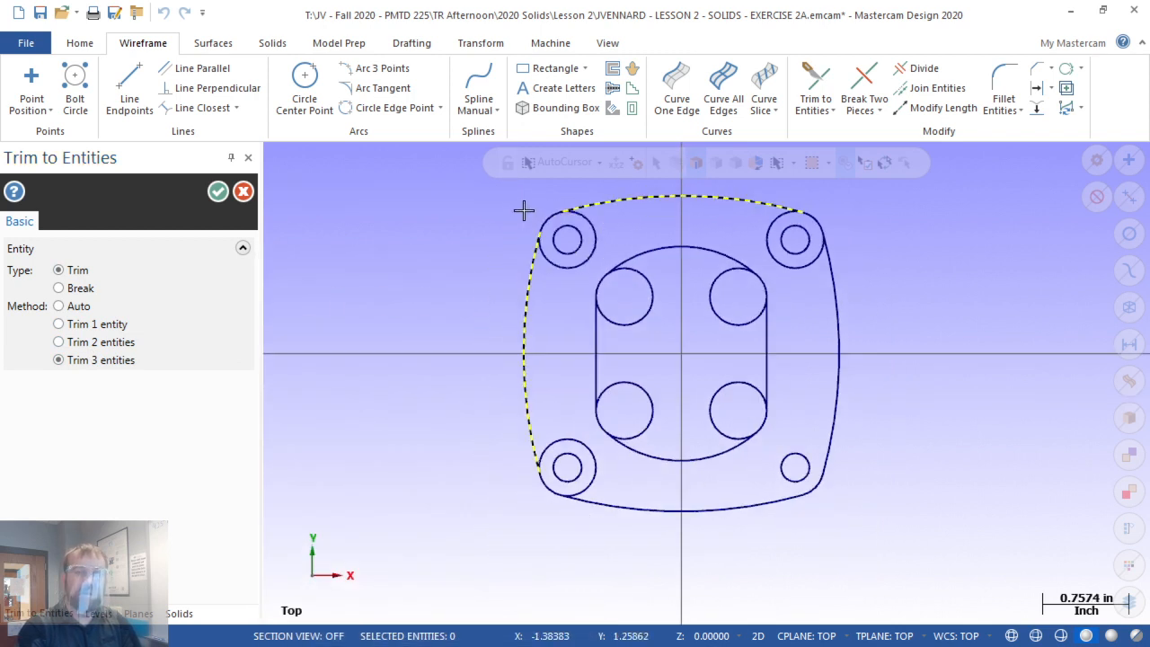
{"action": "scroll", "coordinate": [527, 210], "scroll_direction": "up", "scroll_amount": 4}
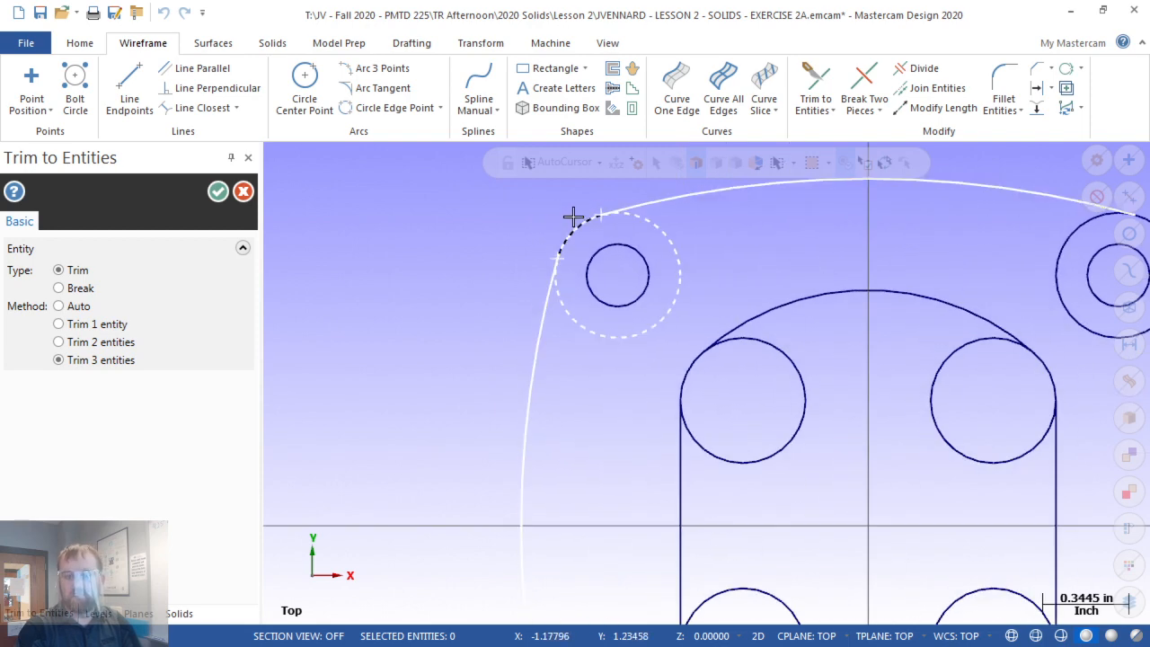
{"action": "left_click", "coordinate": [573, 221]}
{"action": "scroll", "coordinate": [386, 283], "scroll_direction": "down", "scroll_amount": 3}
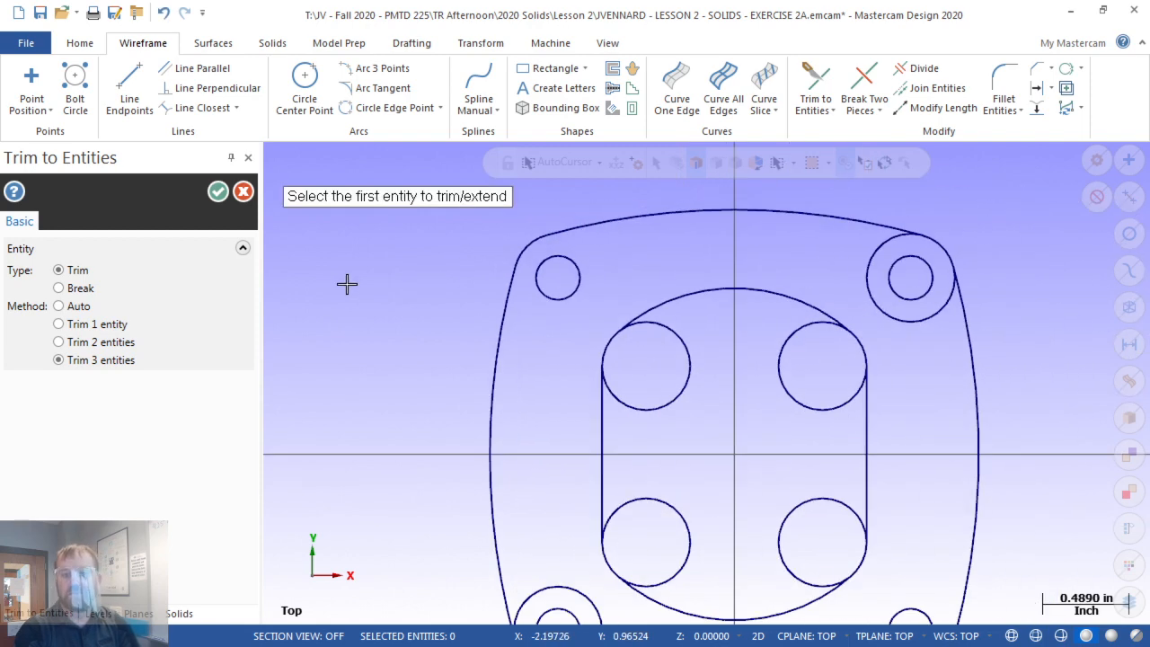
Trim the upper-right outer circle with the top and right profile arcs, keeping the outward corner arc
{"action": "left_click", "coordinate": [704, 236]}
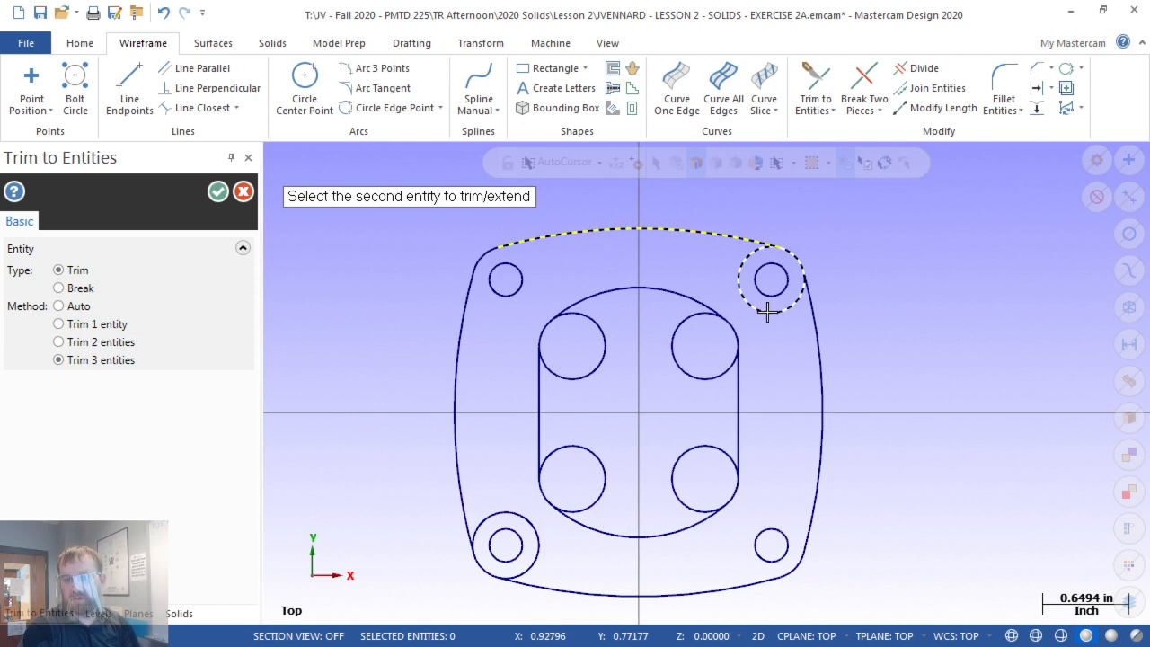
{"action": "left_click", "coordinate": [824, 368]}
{"action": "left_click", "coordinate": [807, 258]}
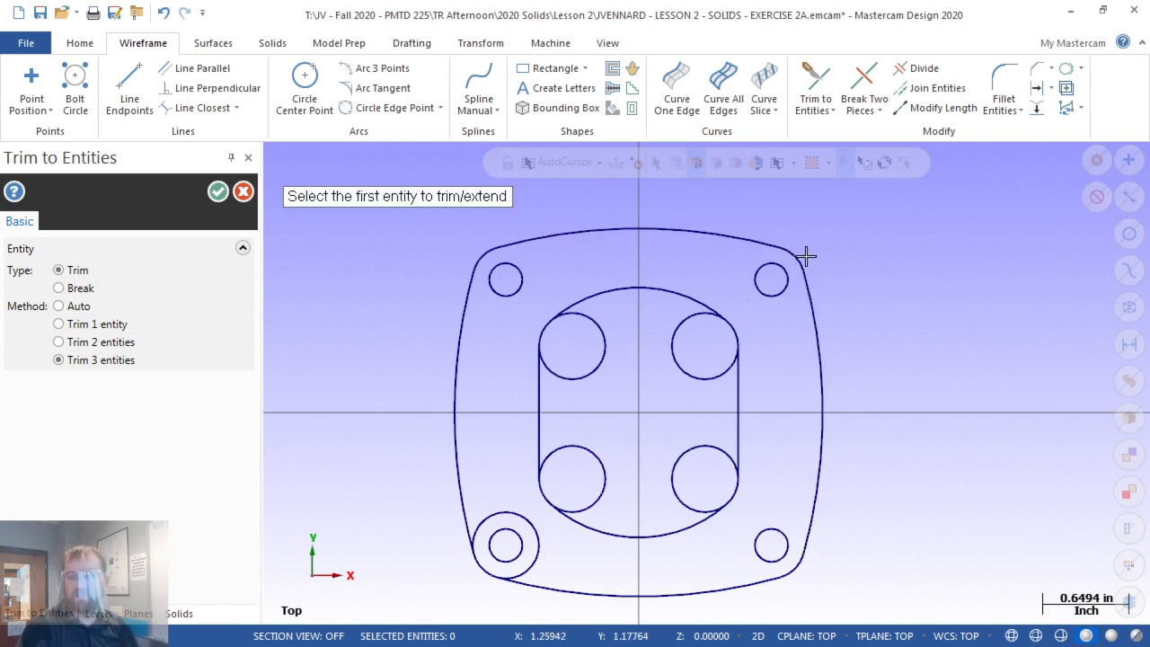
{"action": "left_click", "coordinate": [824, 459]}
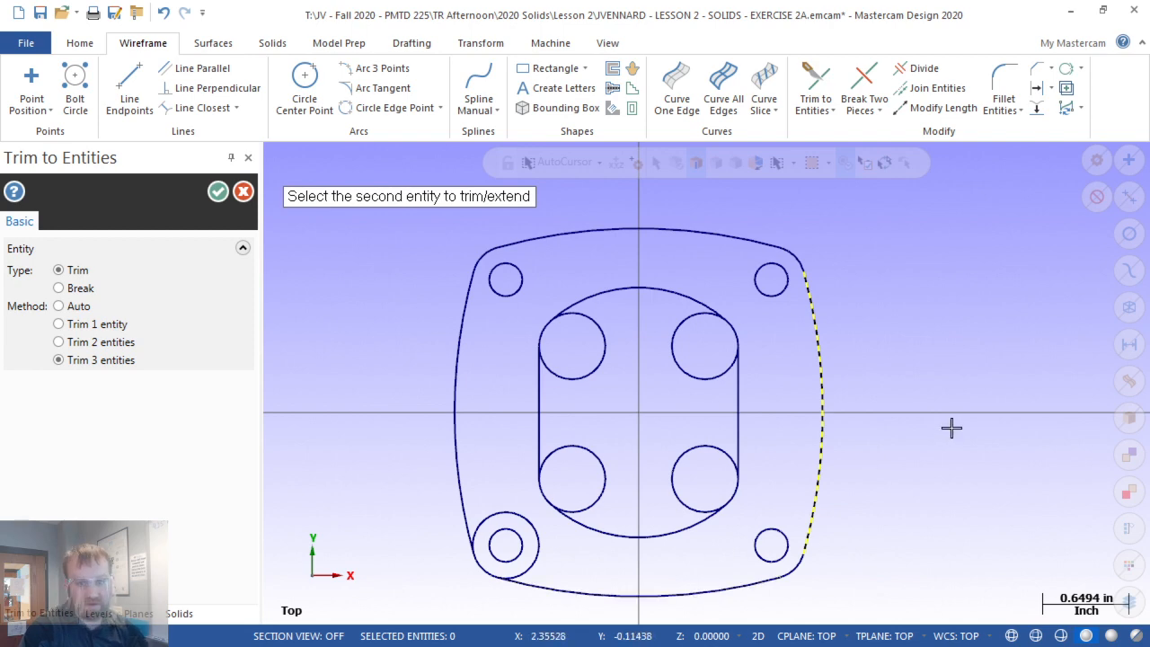
{"action": "key", "text": "Escape"}
{"action": "left_click", "coordinate": [815, 469]}
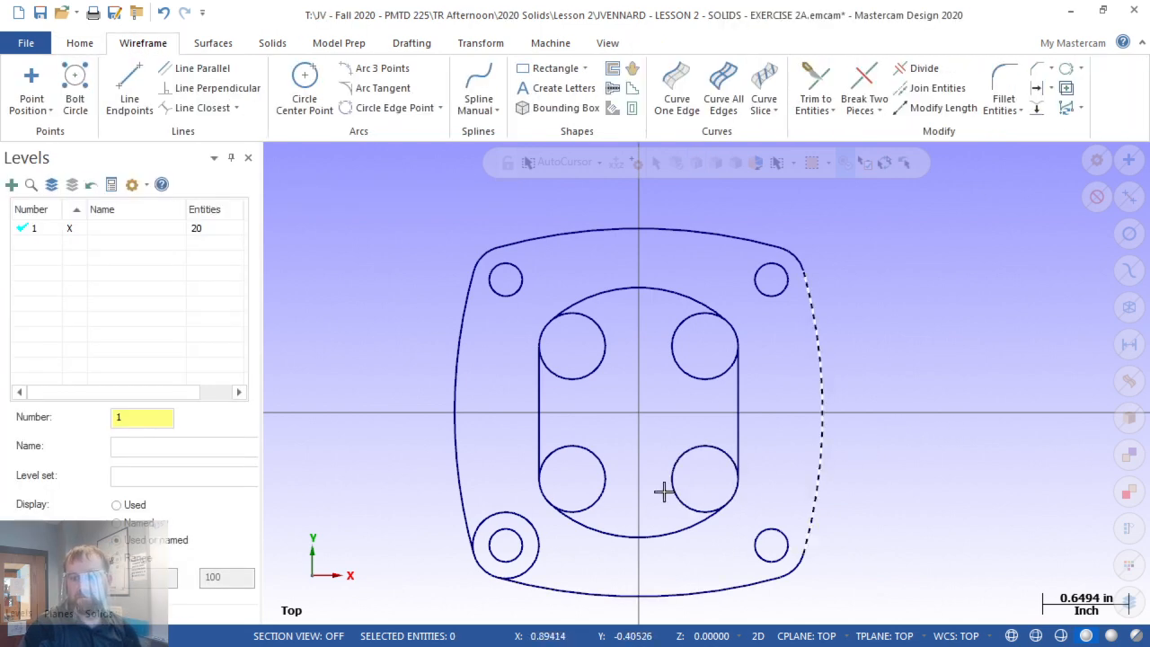
Restart Trim to Entities and trim the lower-left outer circle with the left and bottom profile arcs, keeping the outward corner arc
{"action": "key", "text": "t"}
{"action": "left_click", "coordinate": [457, 490]}
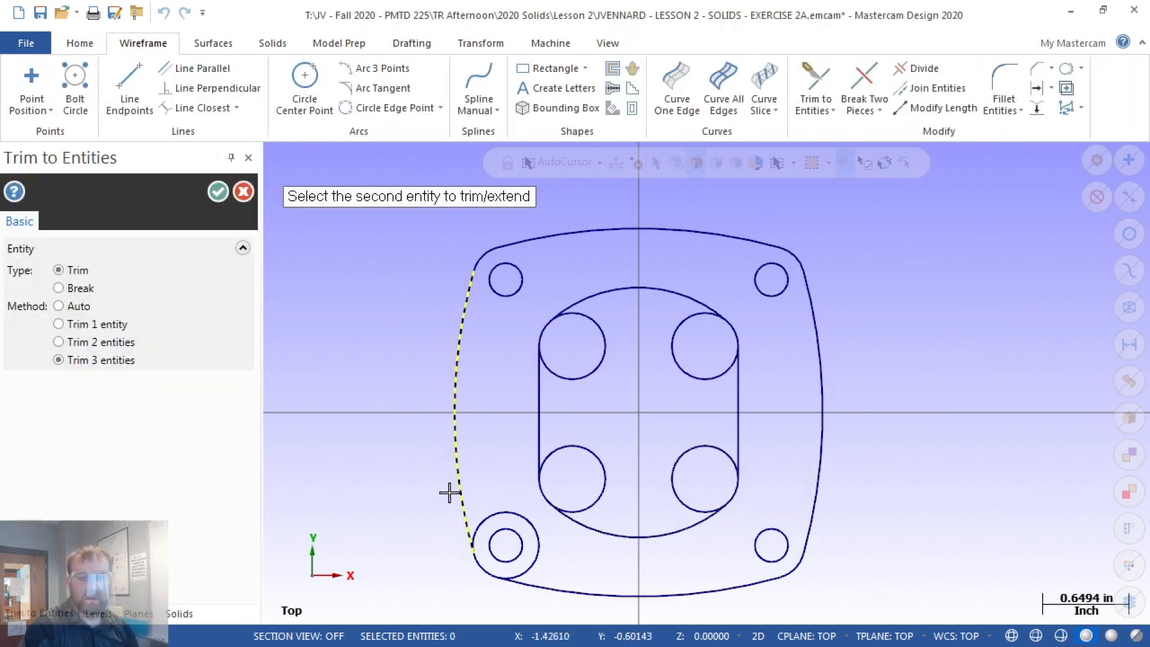
{"action": "left_click", "coordinate": [557, 595]}
{"action": "left_click", "coordinate": [476, 572]}
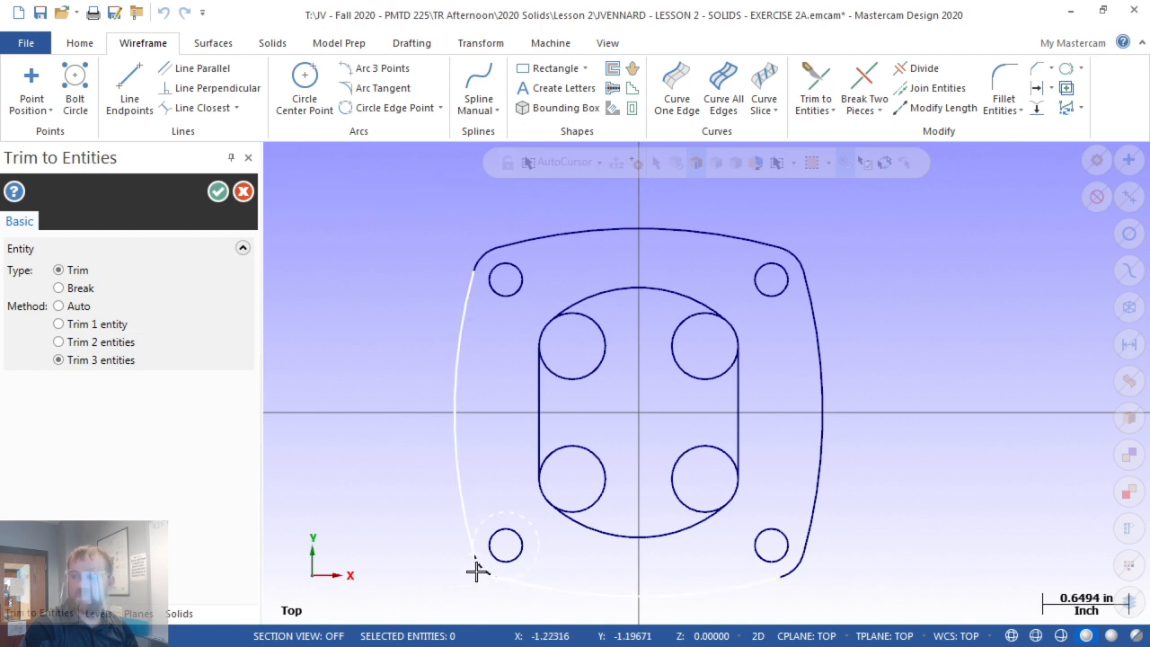
Trim the two upper inner circles with the pocket's top arc and vertical side lines, keeping the outward corner arcs
{"action": "left_click", "coordinate": [538, 406]}
{"action": "left_click", "coordinate": [614, 287]}
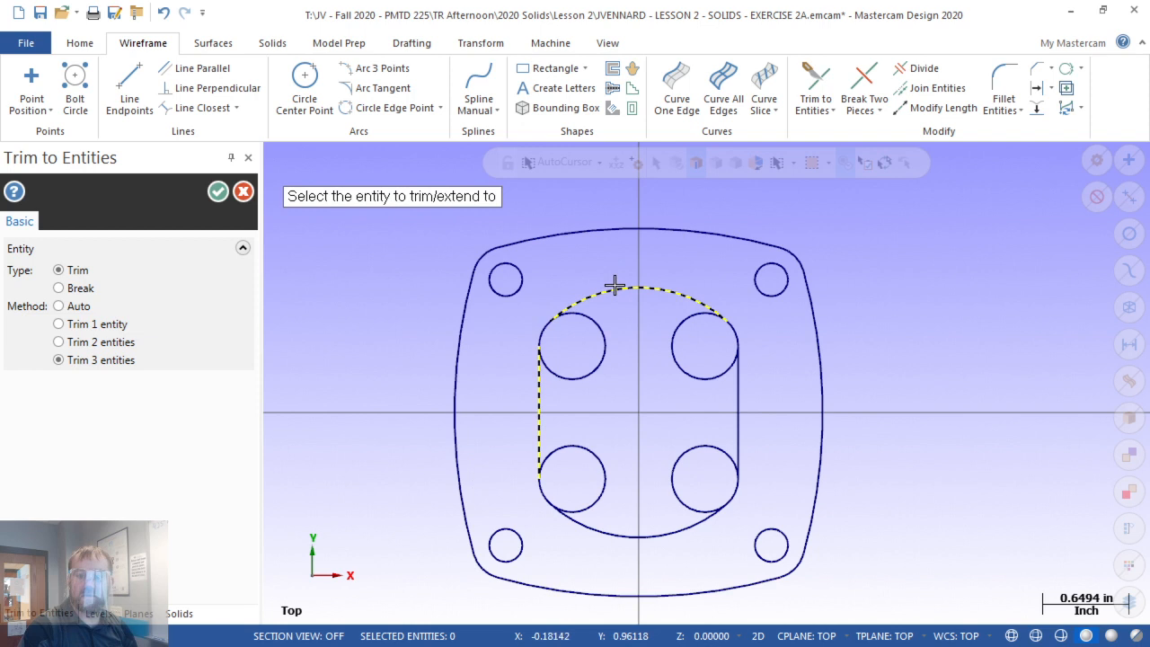
{"action": "left_click", "coordinate": [535, 328]}
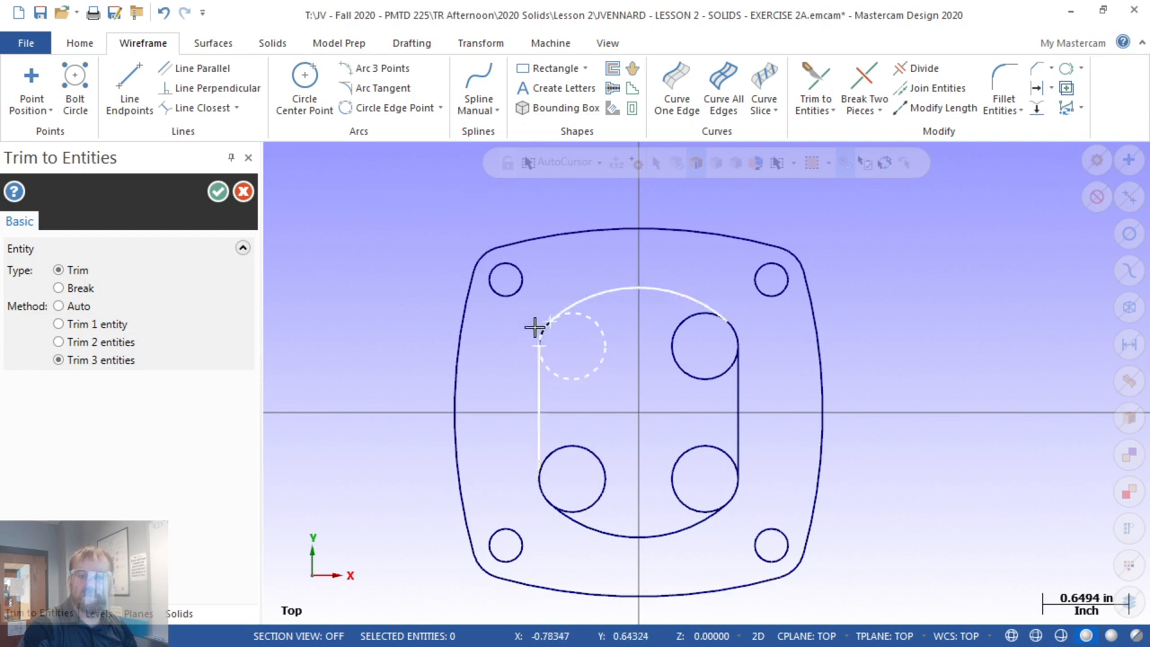
{"action": "left_click", "coordinate": [694, 287]}
{"action": "left_click", "coordinate": [739, 385]}
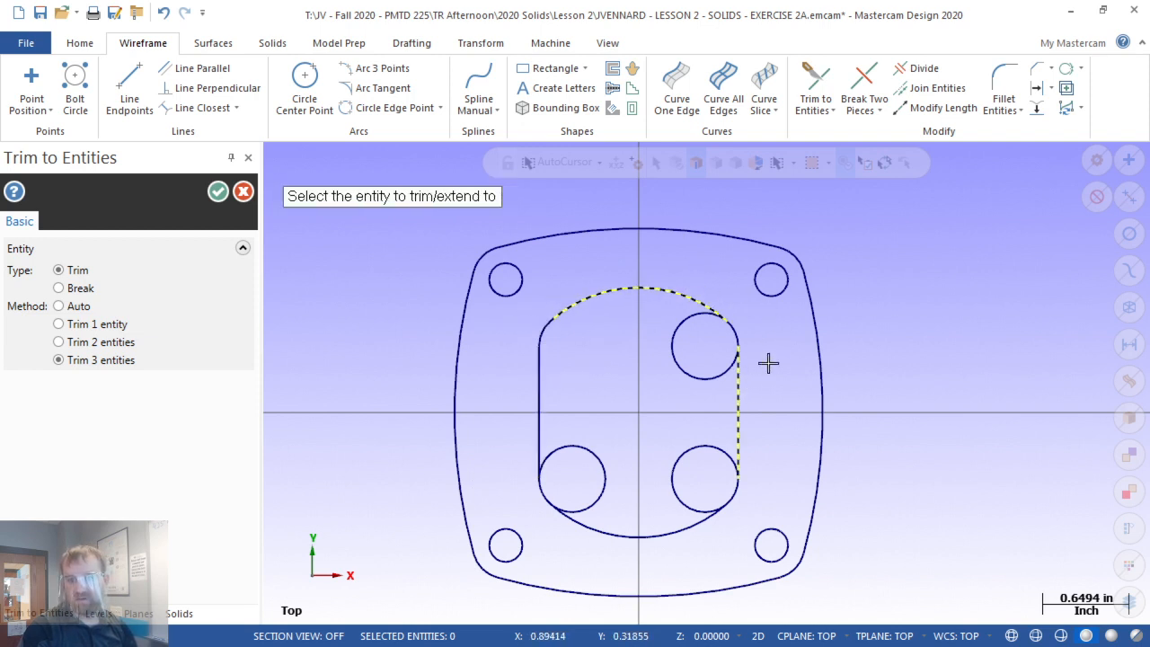
{"action": "left_click", "coordinate": [742, 329]}
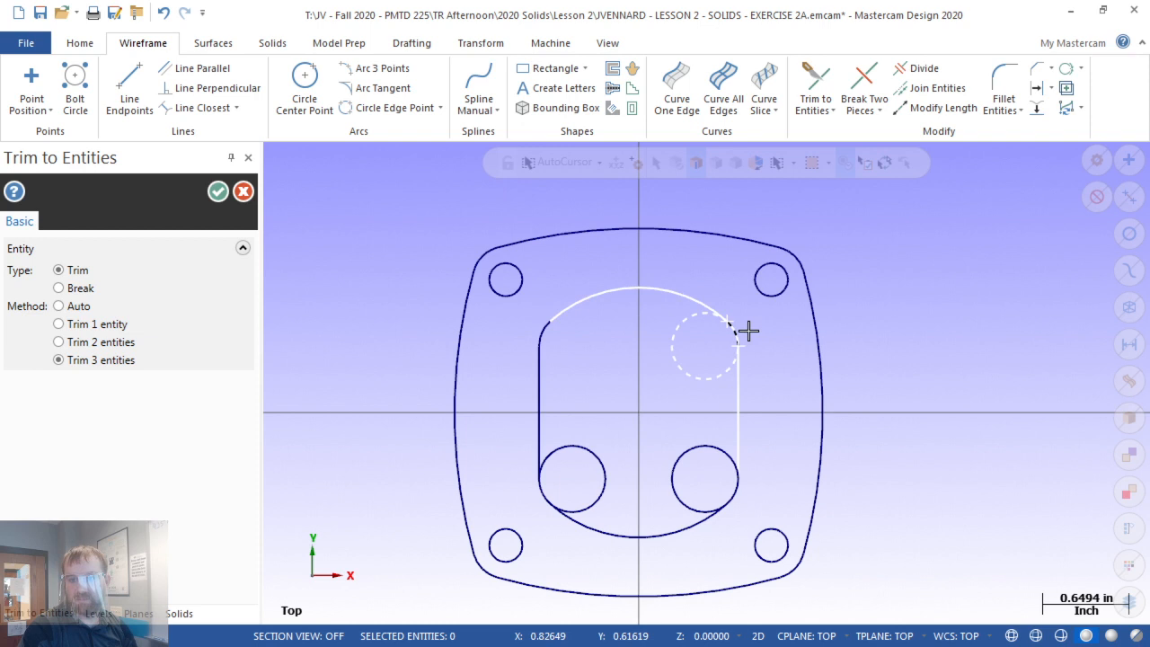
Trim the two lower inner circles with the pocket's bottom arc and vertical side lines, keeping the outward corner arcs, and finish the command
{"action": "left_click", "coordinate": [744, 402]}
{"action": "left_click", "coordinate": [675, 549]}
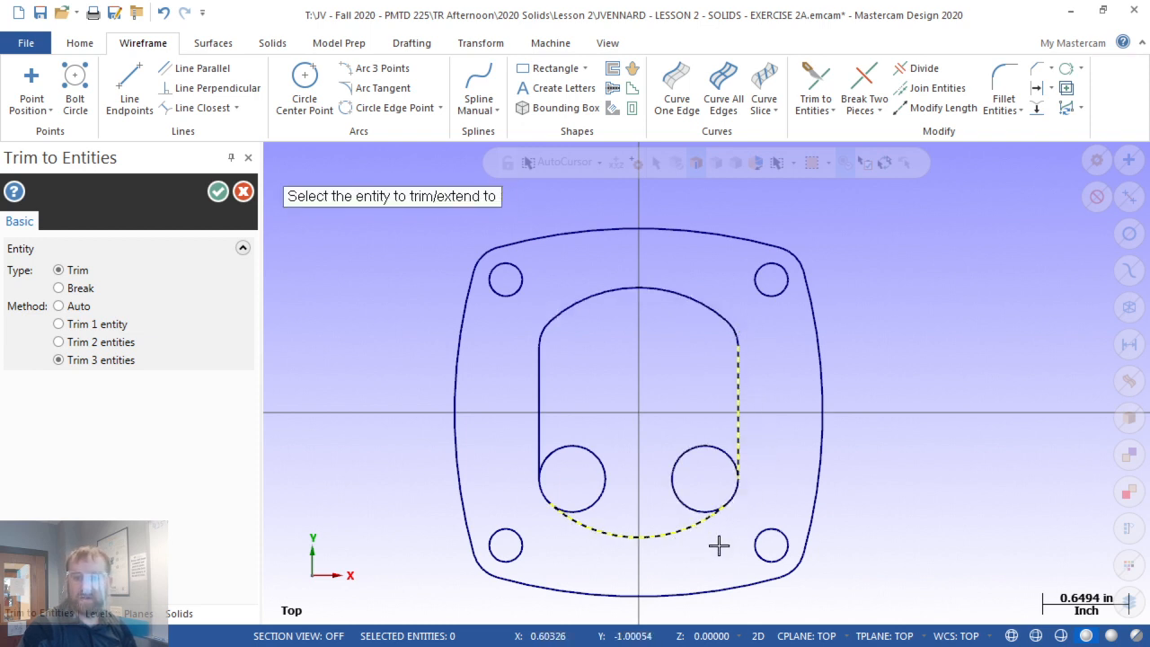
{"action": "left_click", "coordinate": [761, 516]}
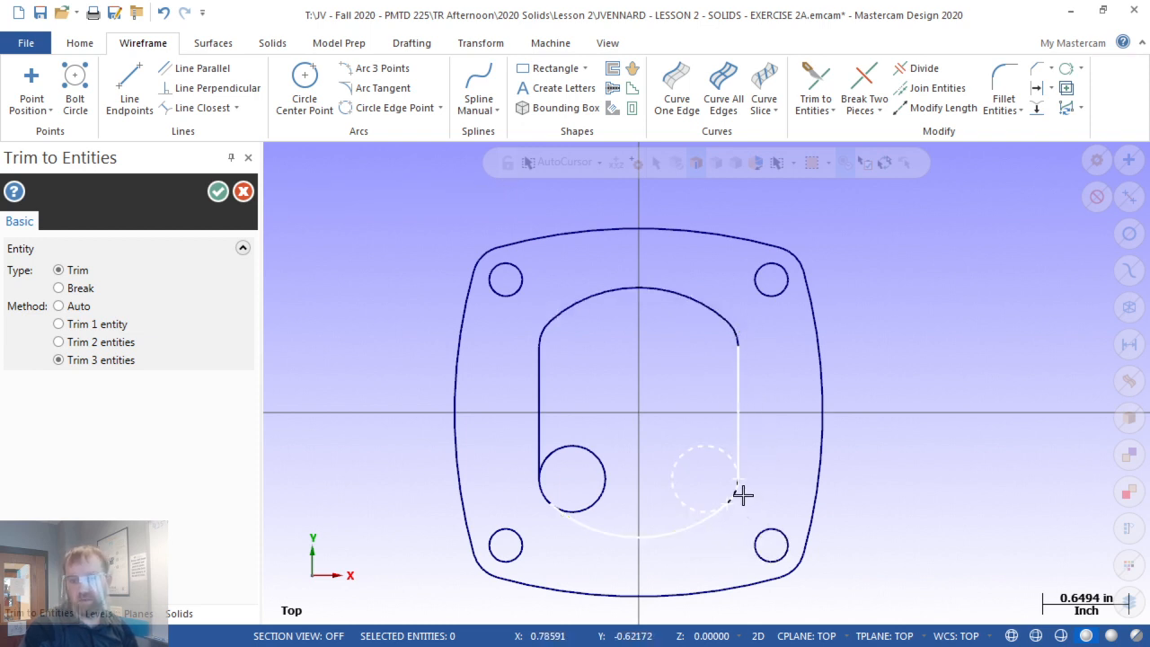
{"action": "left_click", "coordinate": [743, 494]}
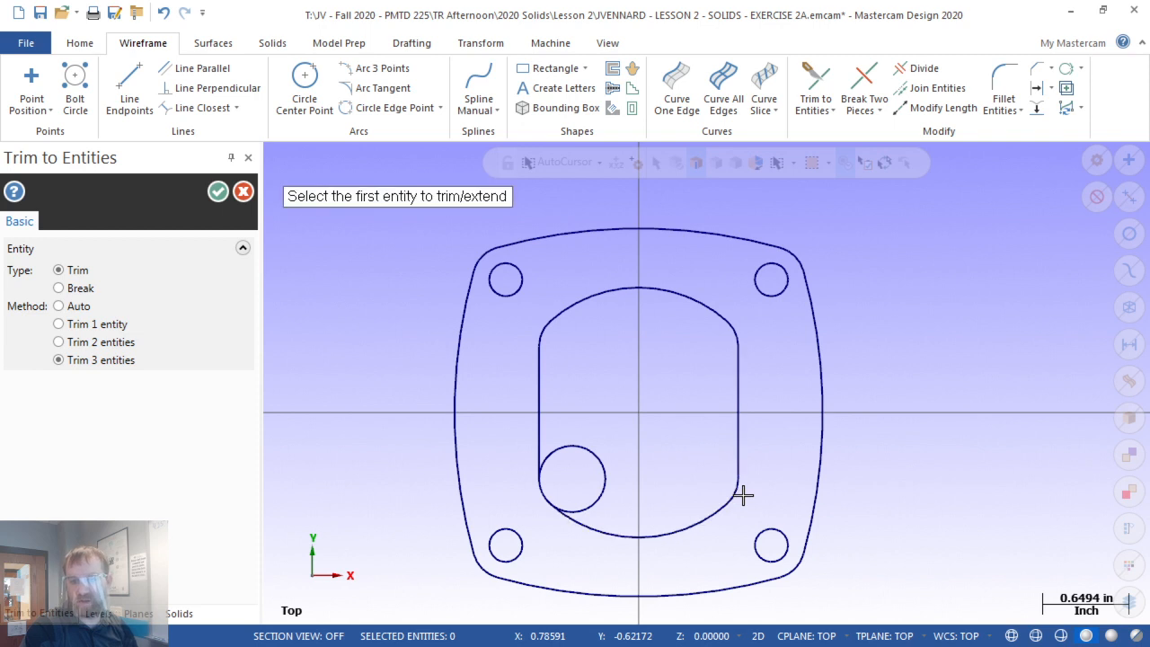
{"action": "left_click", "coordinate": [609, 534]}
{"action": "left_click", "coordinate": [526, 436]}
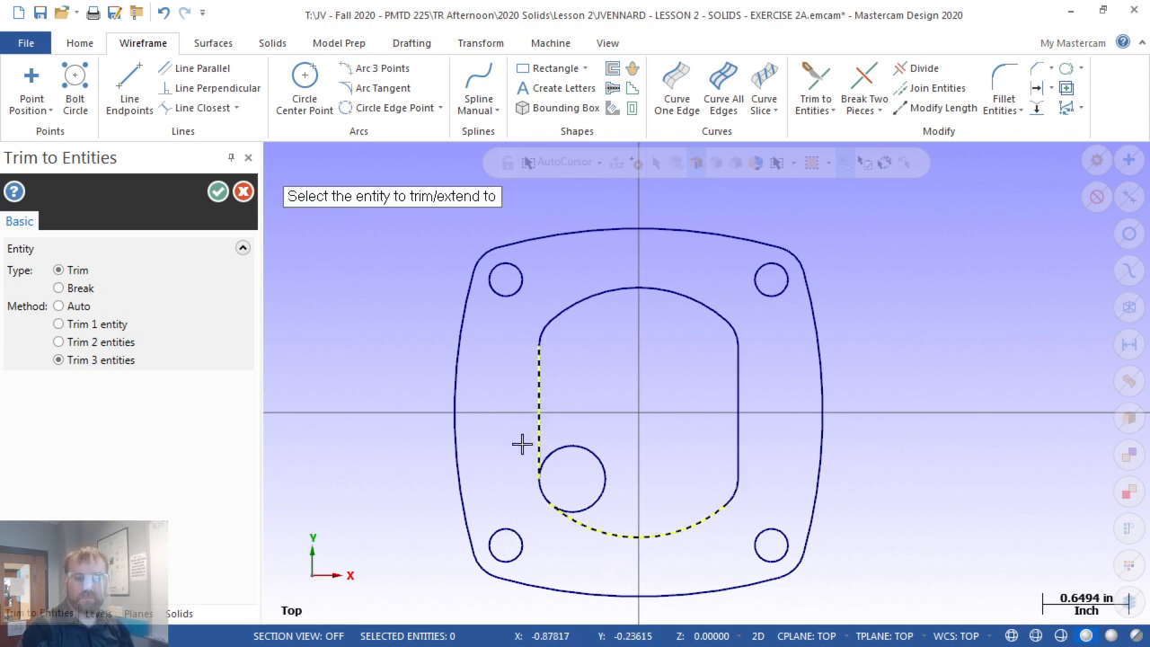
{"action": "left_click", "coordinate": [532, 491]}
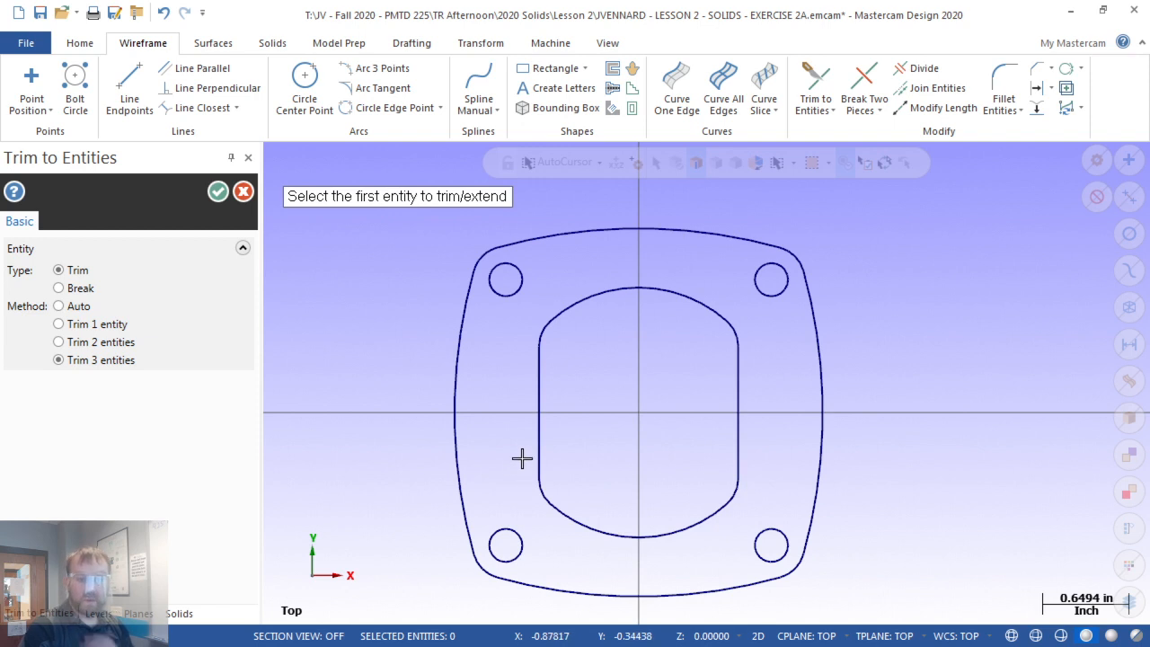
{"action": "left_click", "coordinate": [216, 192]}
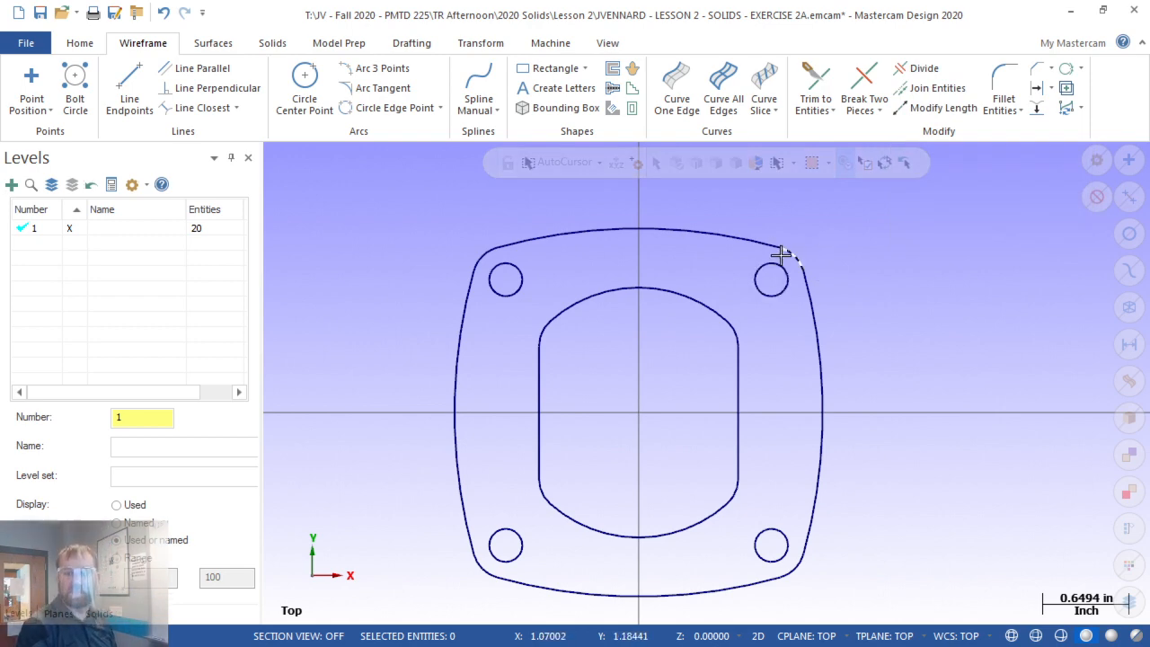
Inspect the upper-right corner, switch to the isometric view, and check the plate's side view in the Adobe Reader drawing before returning to Mastercam
{"action": "scroll", "coordinate": [786, 295], "scroll_direction": "up", "scroll_amount": 5}
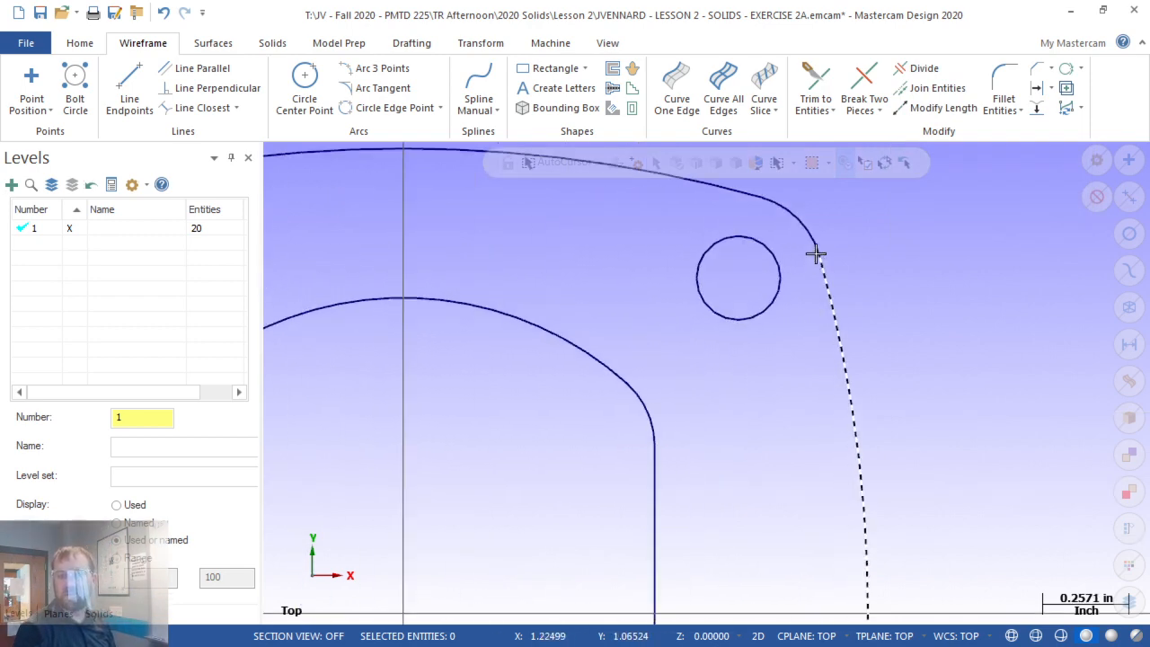
{"action": "scroll", "coordinate": [845, 241], "scroll_direction": "down", "scroll_amount": 5}
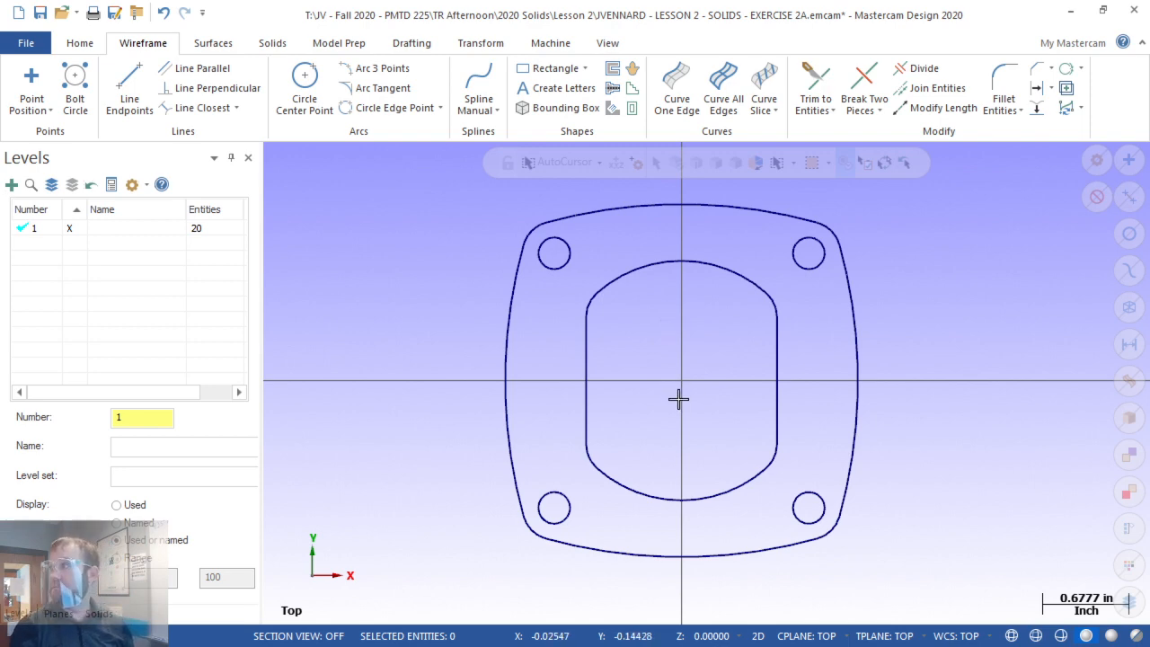
{"action": "key", "text": "alt+7"}
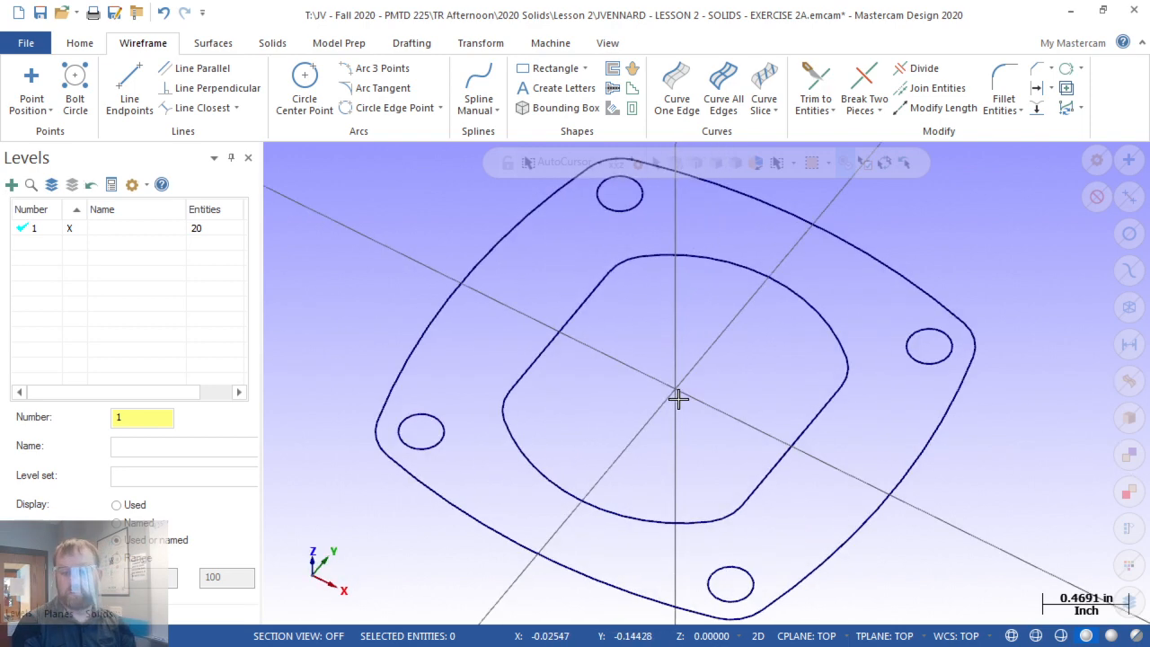
{"action": "scroll", "coordinate": [665, 409], "scroll_direction": "up", "scroll_amount": 2}
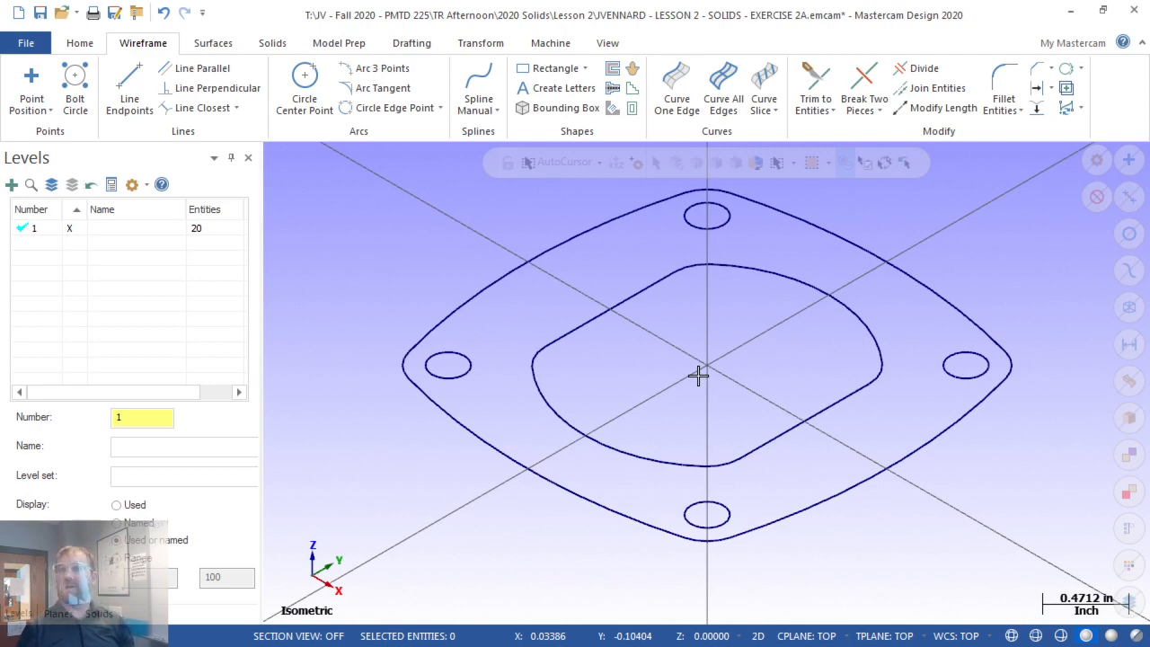
{"action": "key", "text": "alt+Tab"}
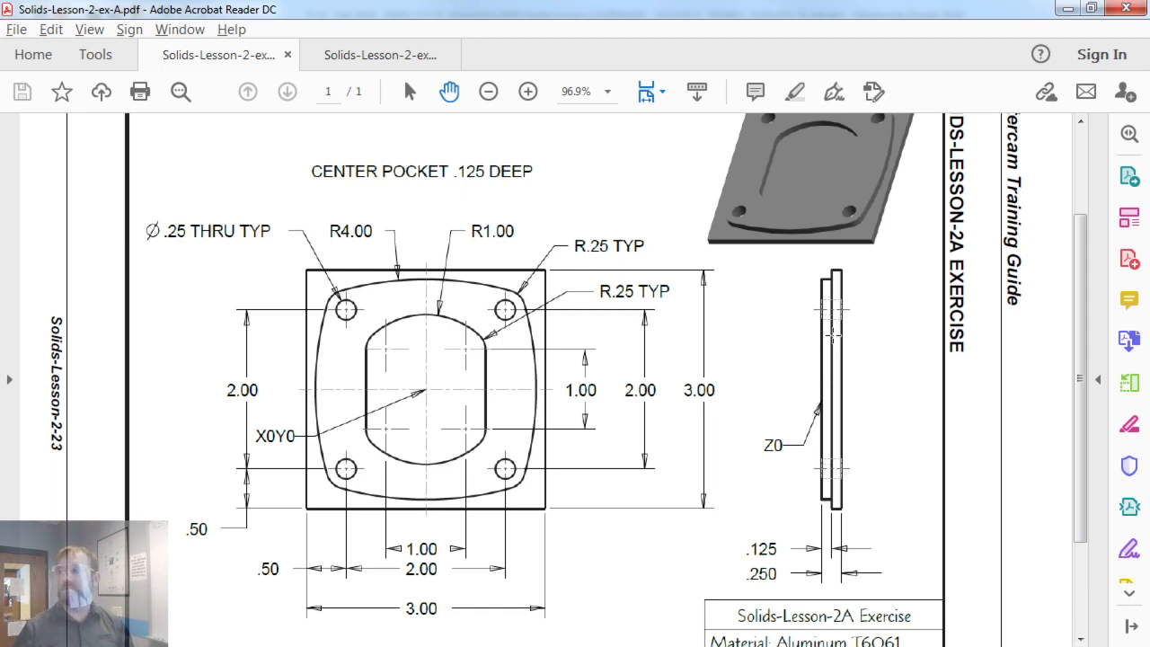
{"action": "key", "text": "alt+Tab"}
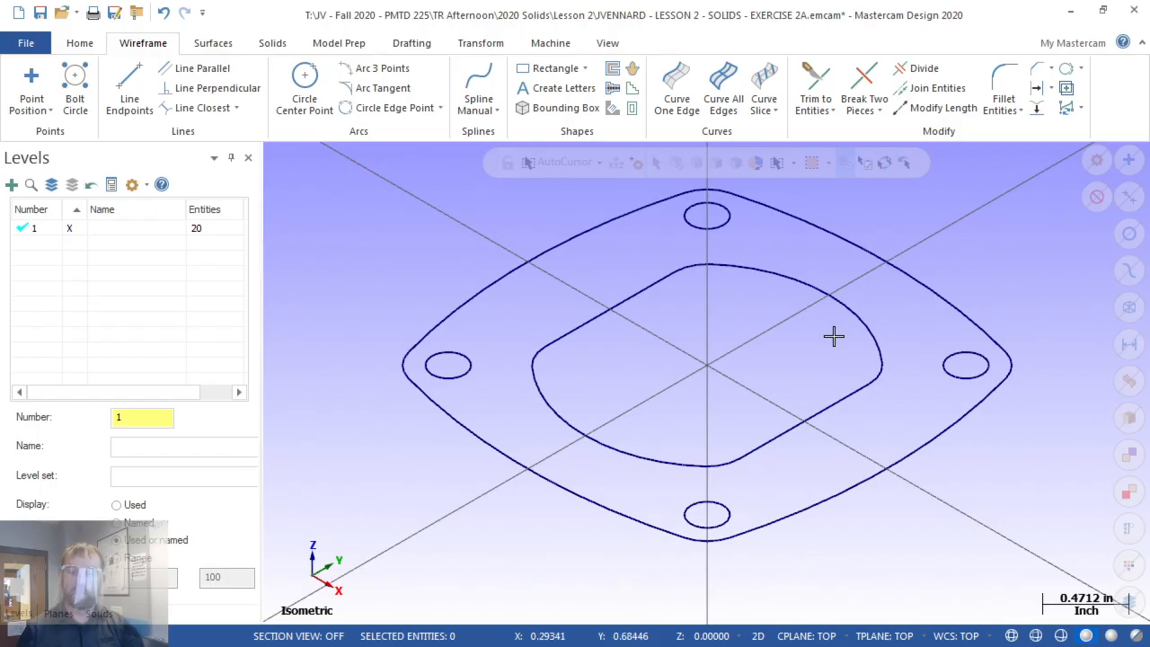
Select the complete plate wireframe, including the outer profile, center pocket and four hole circles, for a transform operation
{"action": "scroll", "coordinate": [834, 336], "scroll_direction": "down", "scroll_amount": 3}
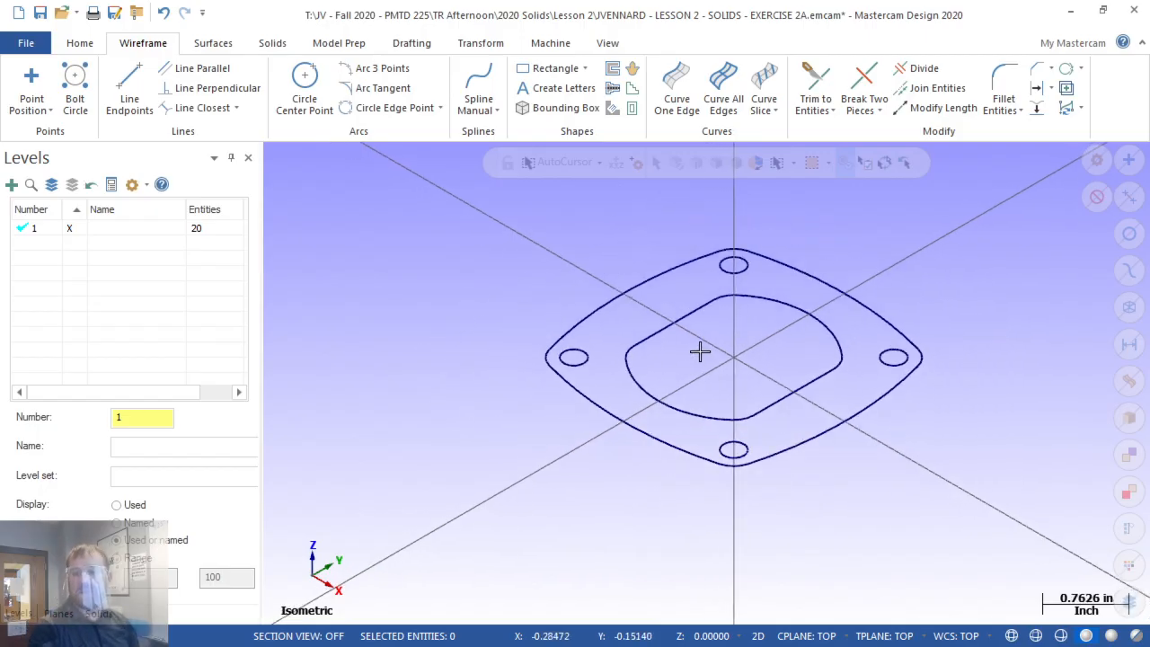
{"action": "scroll", "coordinate": [764, 337], "scroll_direction": "up", "scroll_amount": 2}
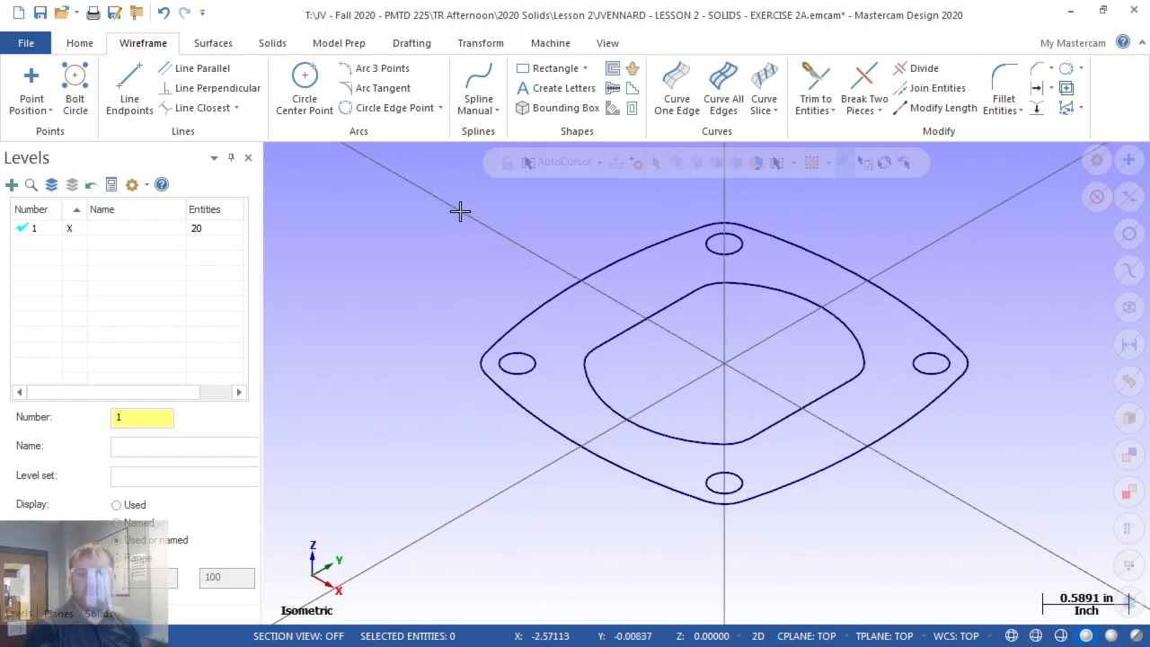
{"action": "left_click_drag", "start_coordinate": [457, 207], "coordinate": [1001, 531]}
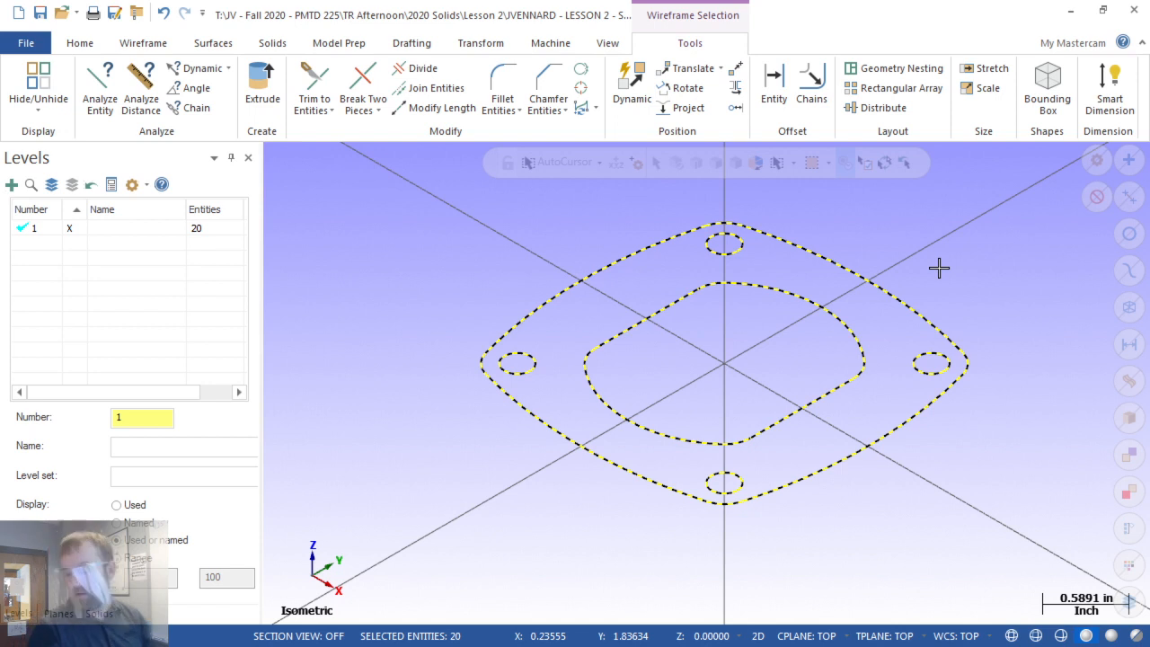
{"action": "left_click", "coordinate": [481, 45]}
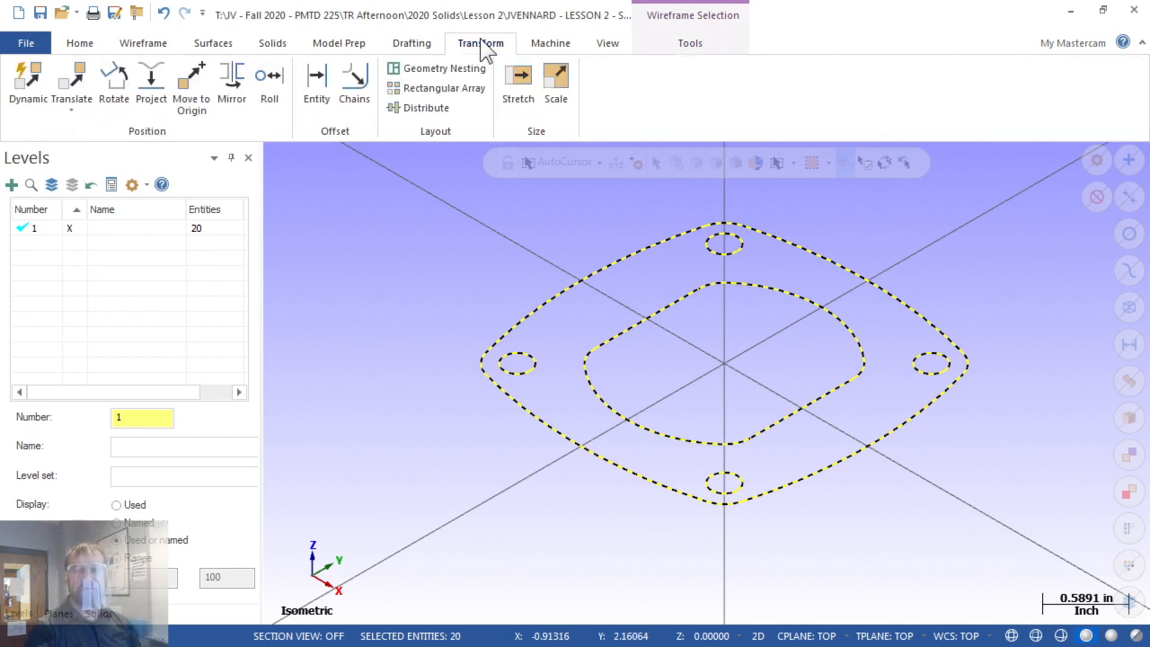
{"action": "left_click", "coordinate": [712, 43]}
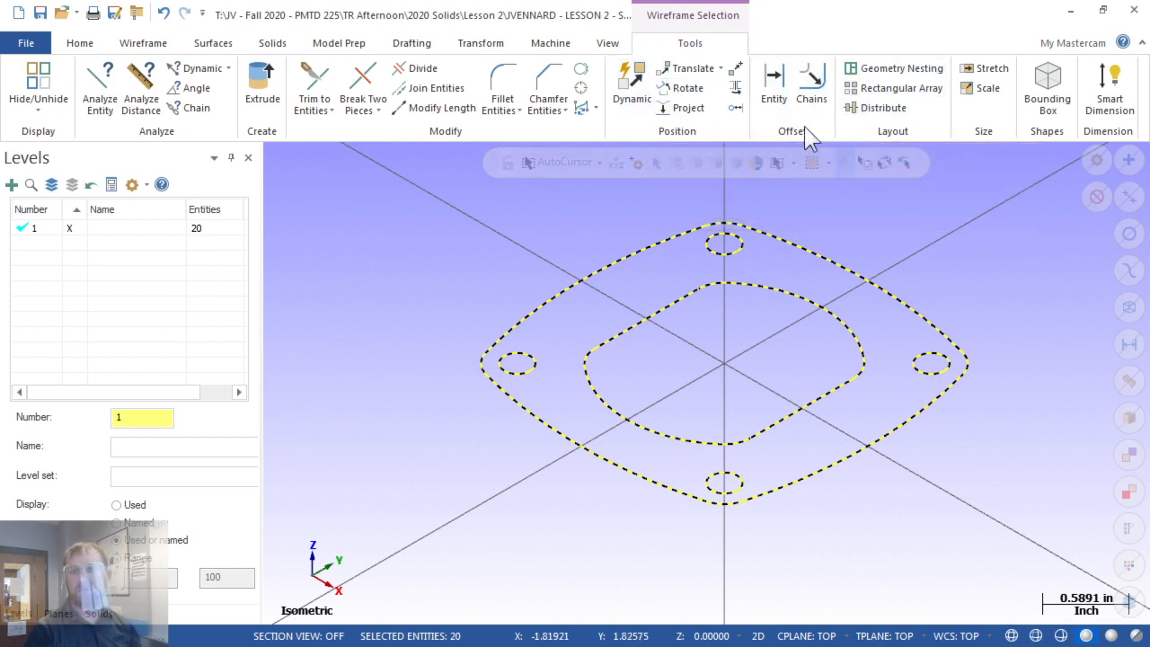
{"action": "left_click", "coordinate": [485, 43]}
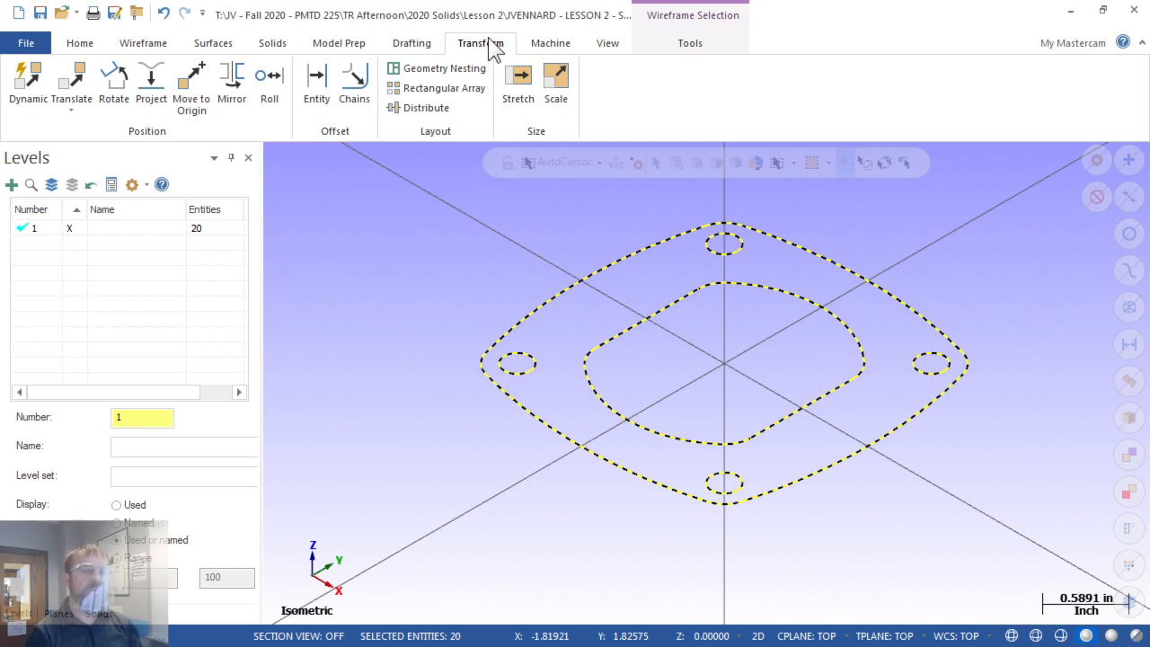
Start Translate on the selected wireframe and set its Z delta to -0.125
{"action": "left_click", "coordinate": [79, 82]}
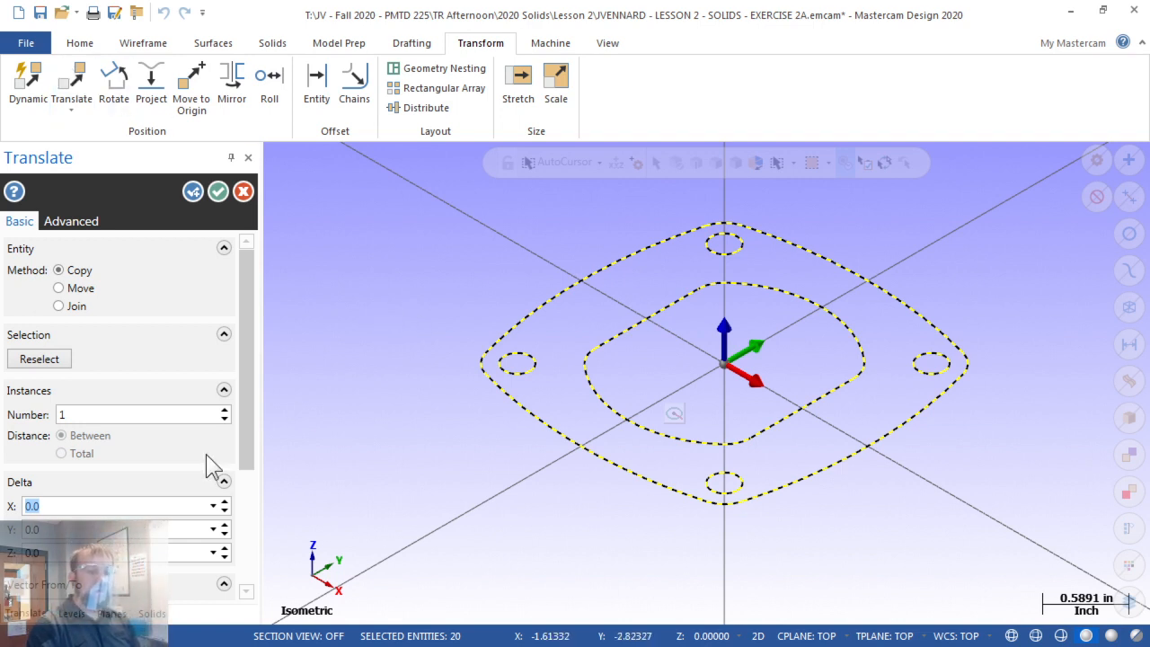
{"action": "left_click_drag", "start_coordinate": [251, 381], "coordinate": [252, 441]}
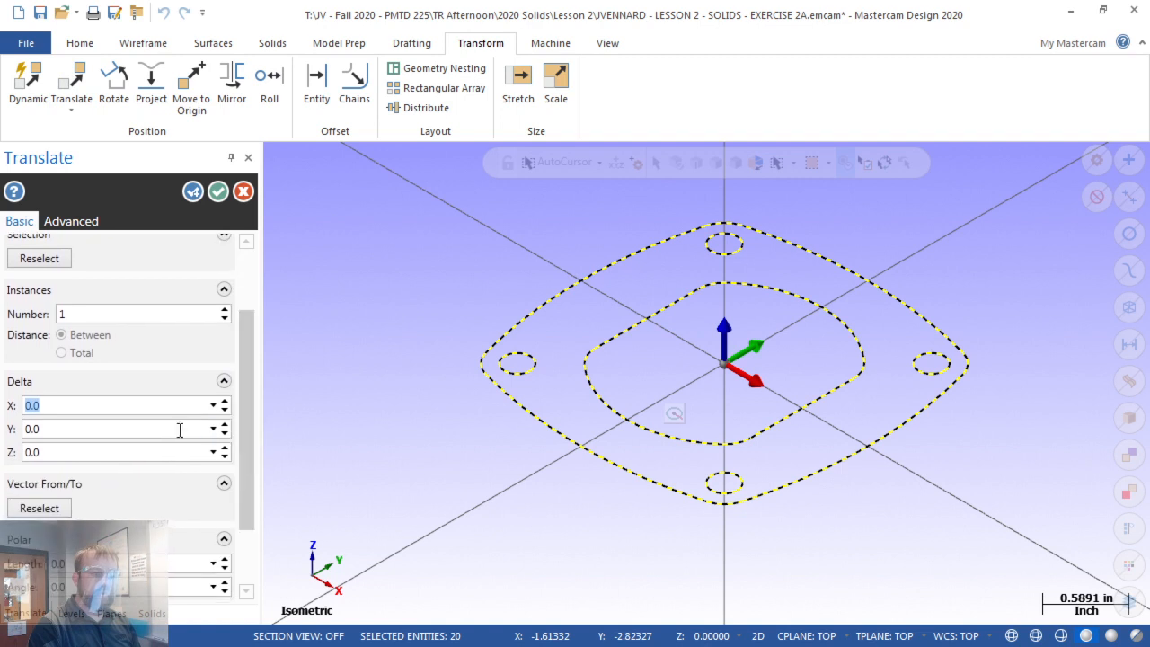
{"action": "key", "text": "Tab"}
{"action": "key", "text": "Tab"}
{"action": "type", "text": "-"}
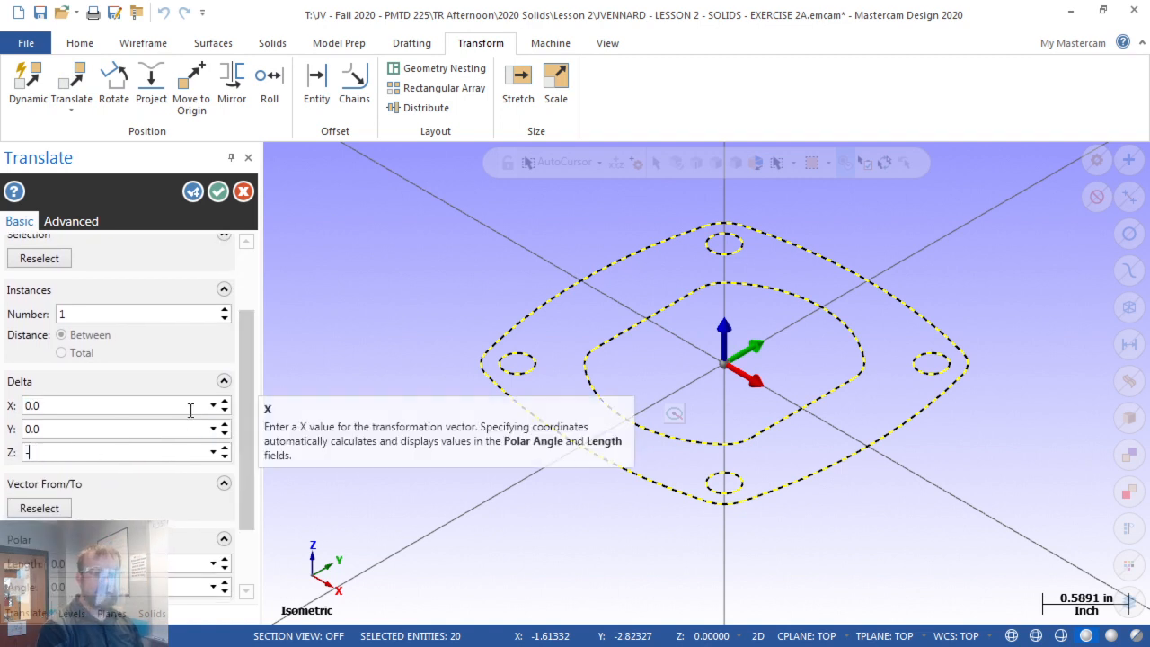
{"action": "type", "text": "0.125"}
{"action": "key", "text": "Tab"}
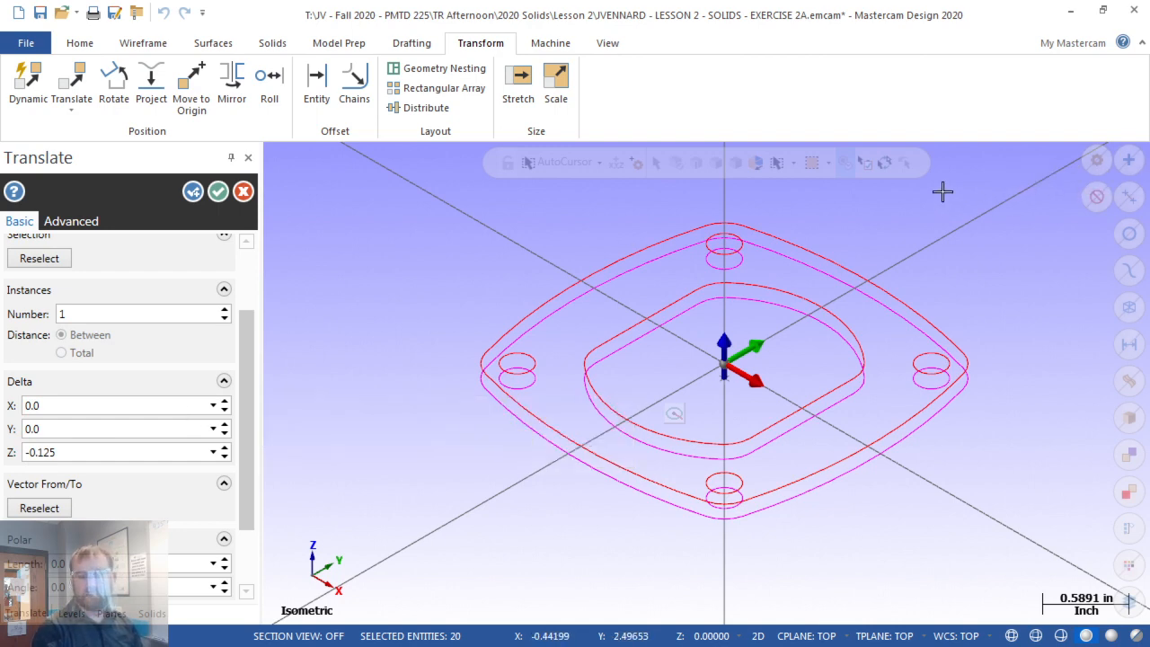
{"action": "mouse_move", "coordinate": [696, 539]}
{"action": "middle_mouse_down"}
{"action": "mouse_move", "coordinate": [701, 495]}
{"action": "mouse_move", "coordinate": [701, 537]}
{"action": "middle_mouse_up"}
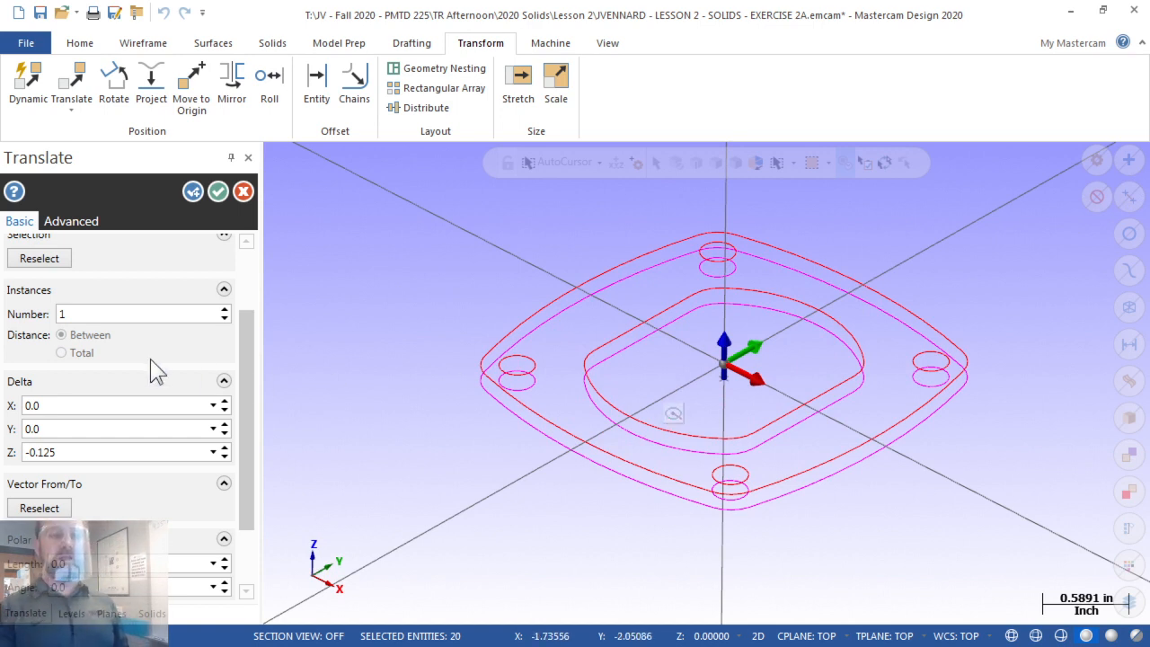
Change the Translate method to Join and create the connected lower geometry
{"action": "scroll", "coordinate": [250, 278], "scroll_direction": "up", "scroll_amount": 3}
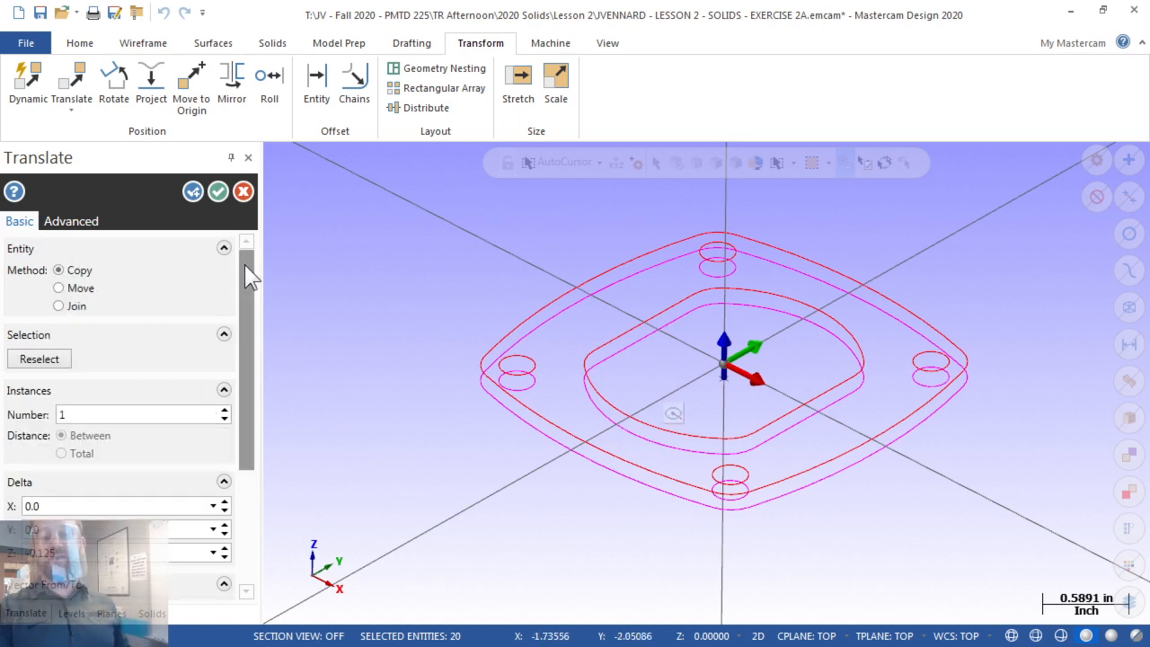
{"action": "left_click", "coordinate": [60, 306]}
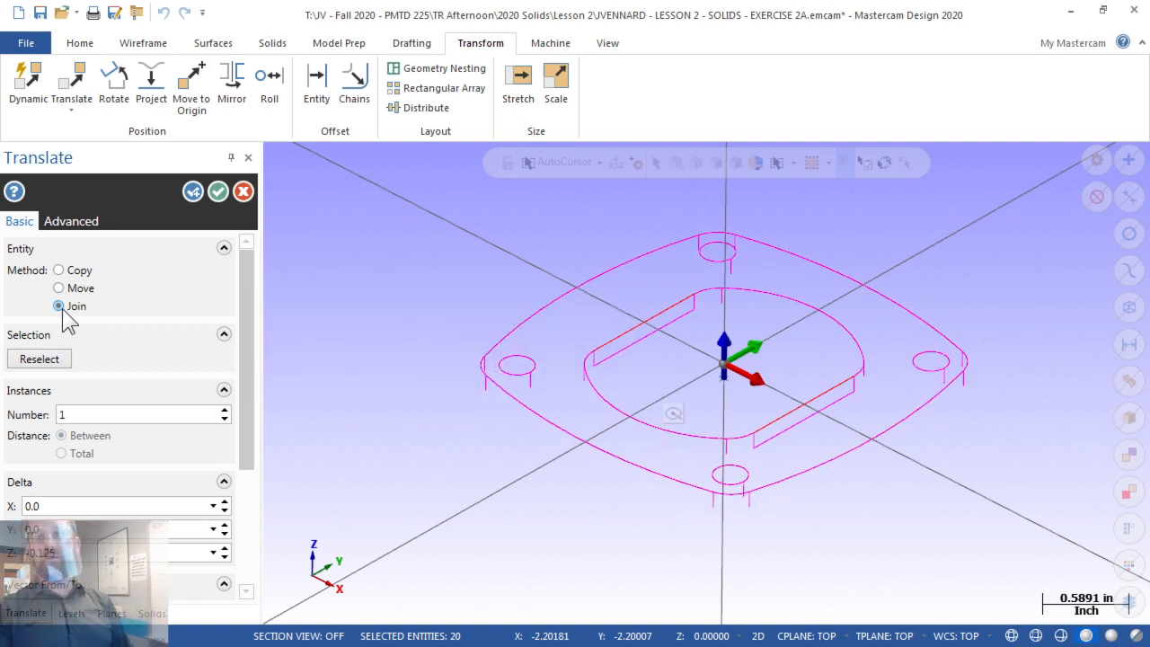
{"action": "mouse_move", "coordinate": [623, 360]}
{"action": "middle_mouse_down"}
{"action": "mouse_move", "coordinate": [629, 301]}
{"action": "mouse_move", "coordinate": [629, 354]}
{"action": "middle_mouse_up"}
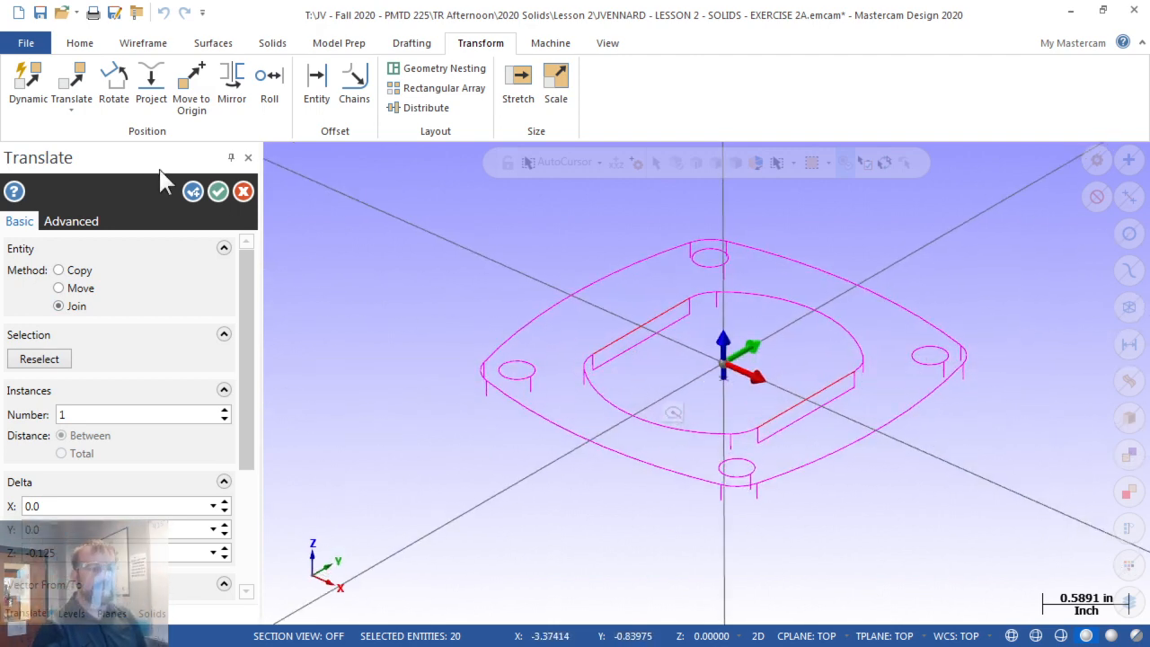
{"action": "left_click", "coordinate": [218, 192]}
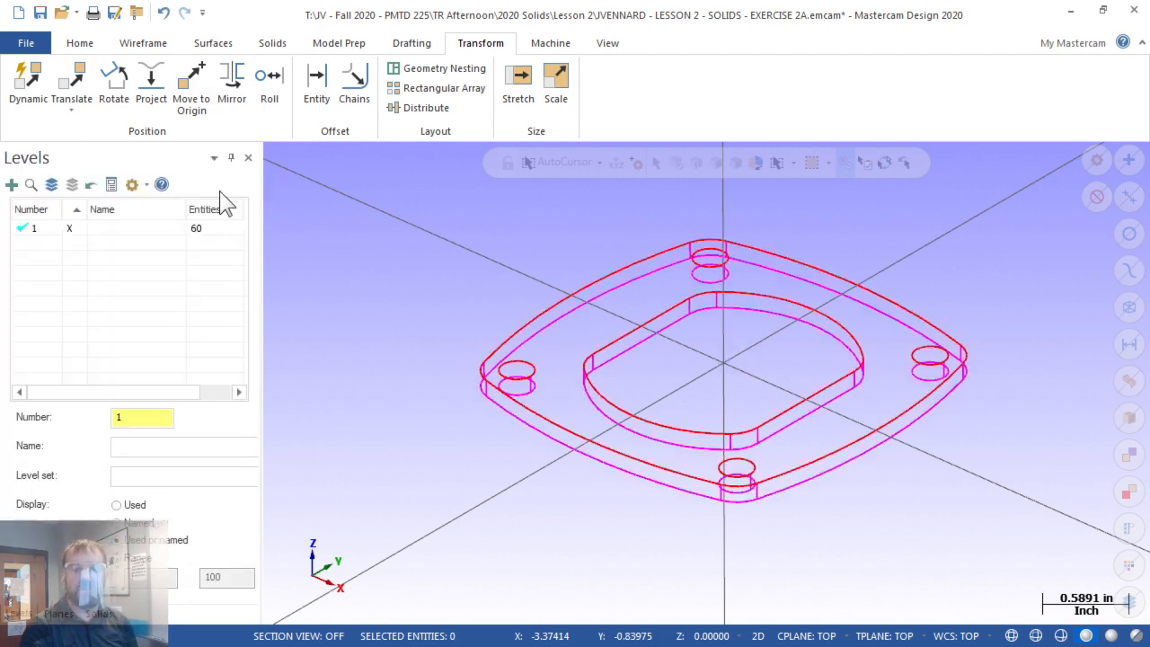
In the isometric view, select the lower circle and vertical connecting line of each of the four corner holes and delete them
{"action": "middle_click_drag", "start_coordinate": [520, 502], "coordinate": [536, 473]}
{"action": "middle_click_drag", "start_coordinate": [521, 405], "coordinate": [510, 413]}
{"action": "key", "text": "alt+7"}
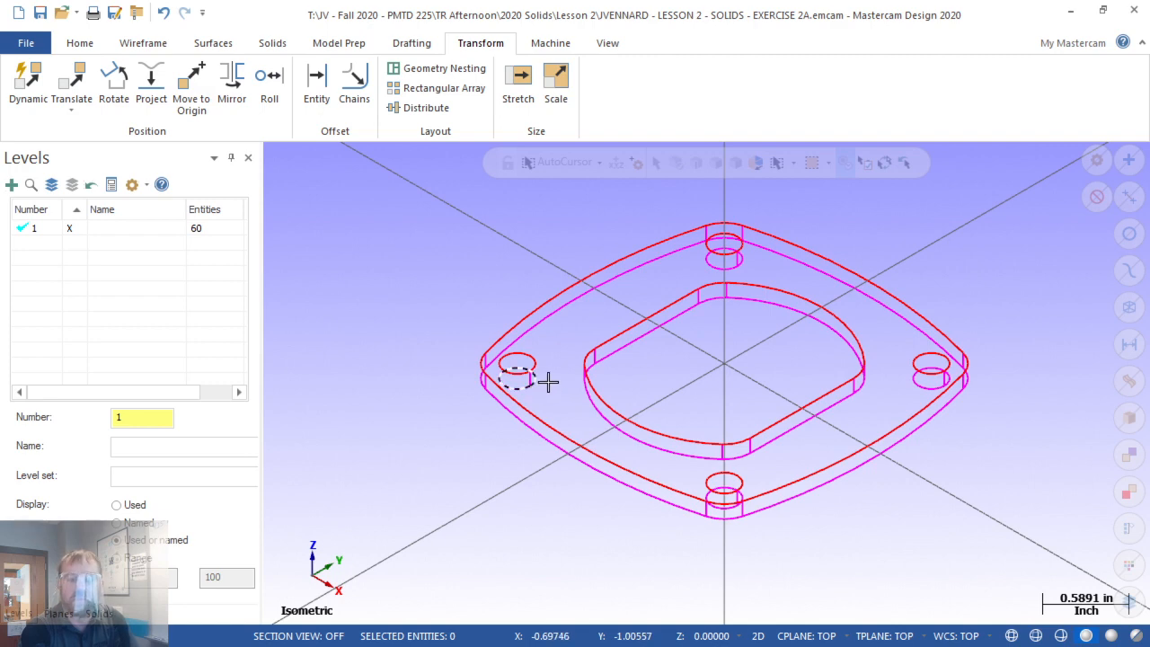
{"action": "scroll", "coordinate": [530, 387], "scroll_direction": "up", "scroll_amount": 4}
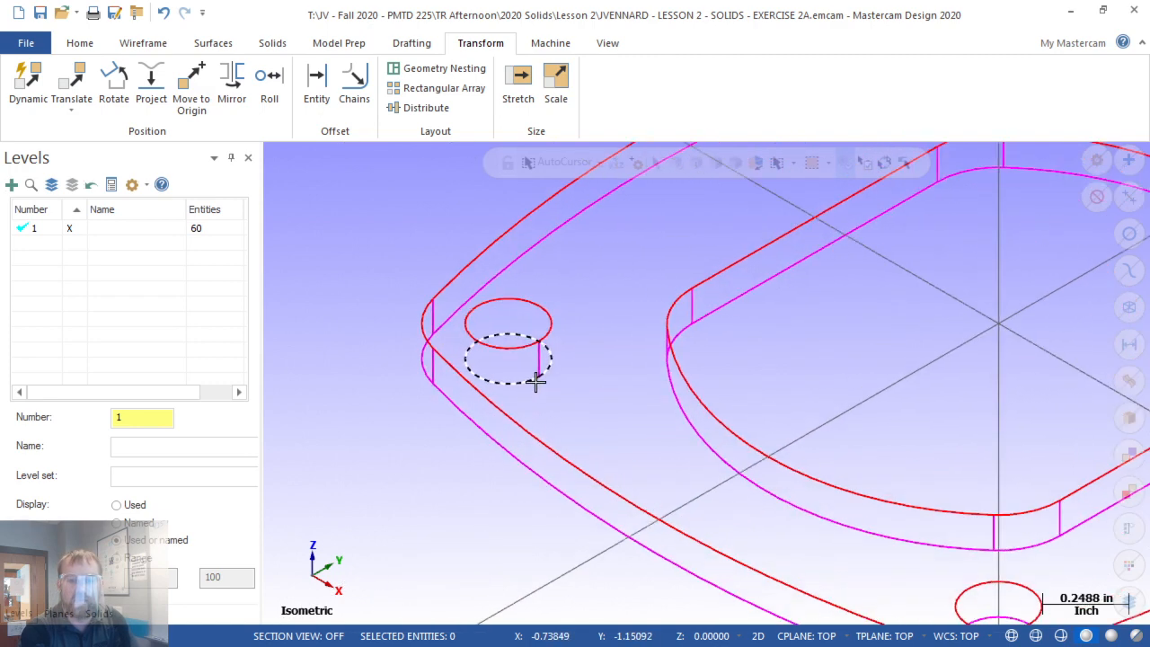
{"action": "left_click", "coordinate": [536, 381]}
{"action": "scroll", "coordinate": [530, 369], "scroll_direction": "down", "scroll_amount": 3}
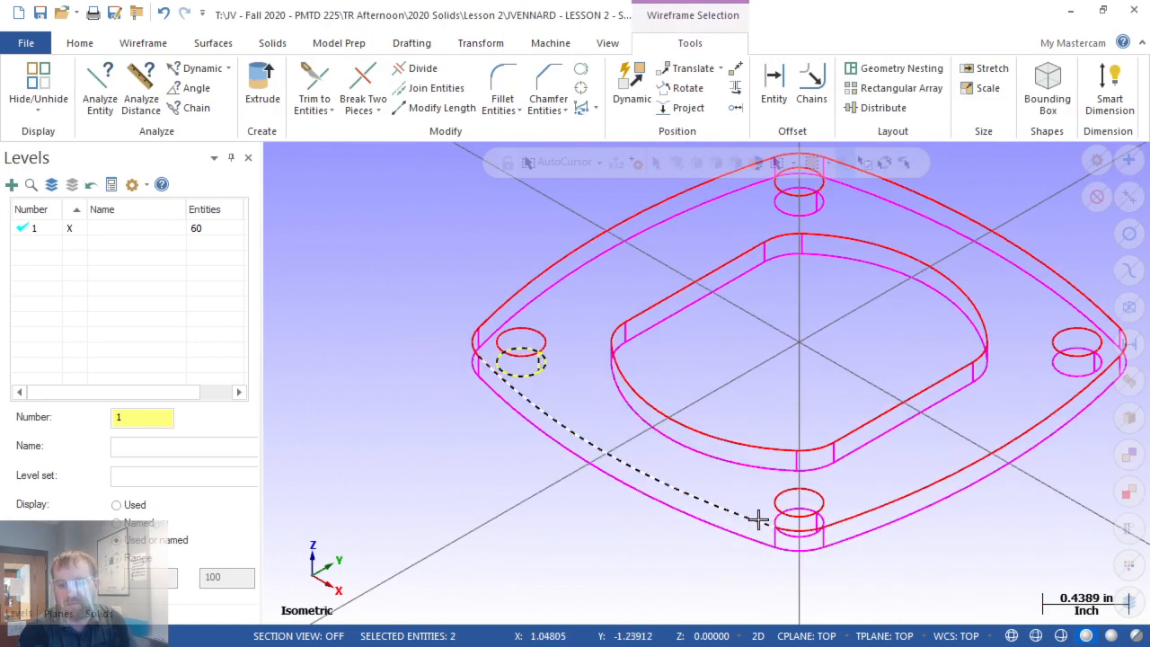
{"action": "scroll", "coordinate": [757, 519], "scroll_direction": "up", "scroll_amount": 3}
{"action": "left_click", "coordinate": [842, 507]}
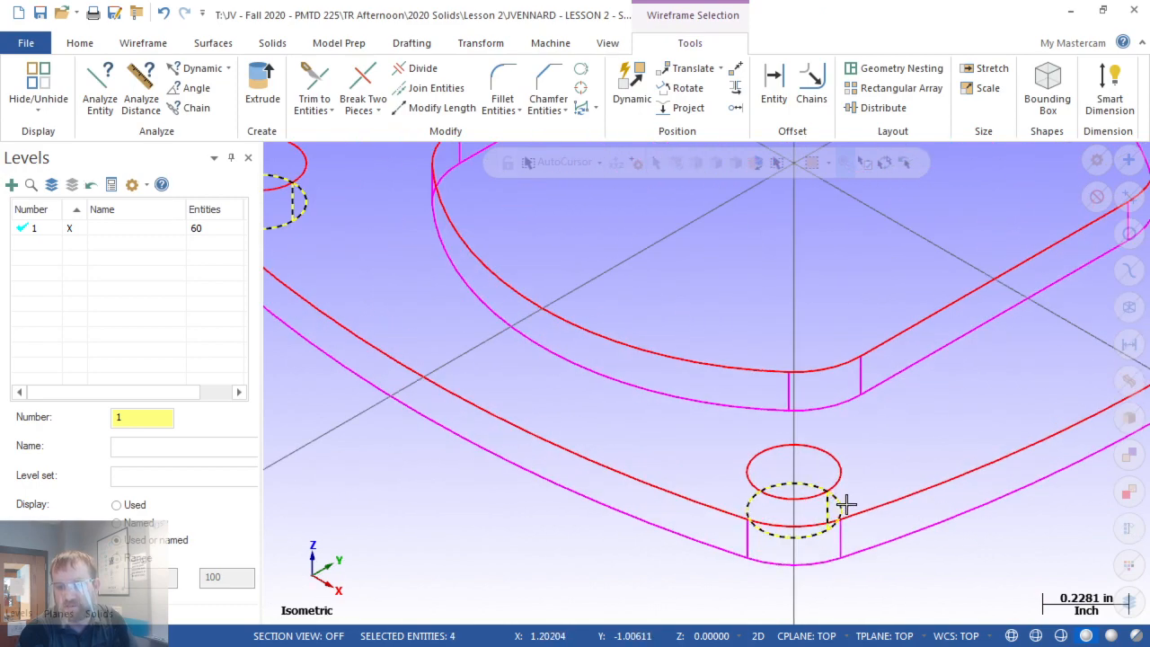
{"action": "scroll", "coordinate": [608, 485], "scroll_direction": "down", "scroll_amount": 4}
{"action": "scroll", "coordinate": [699, 260], "scroll_direction": "up", "scroll_amount": 2}
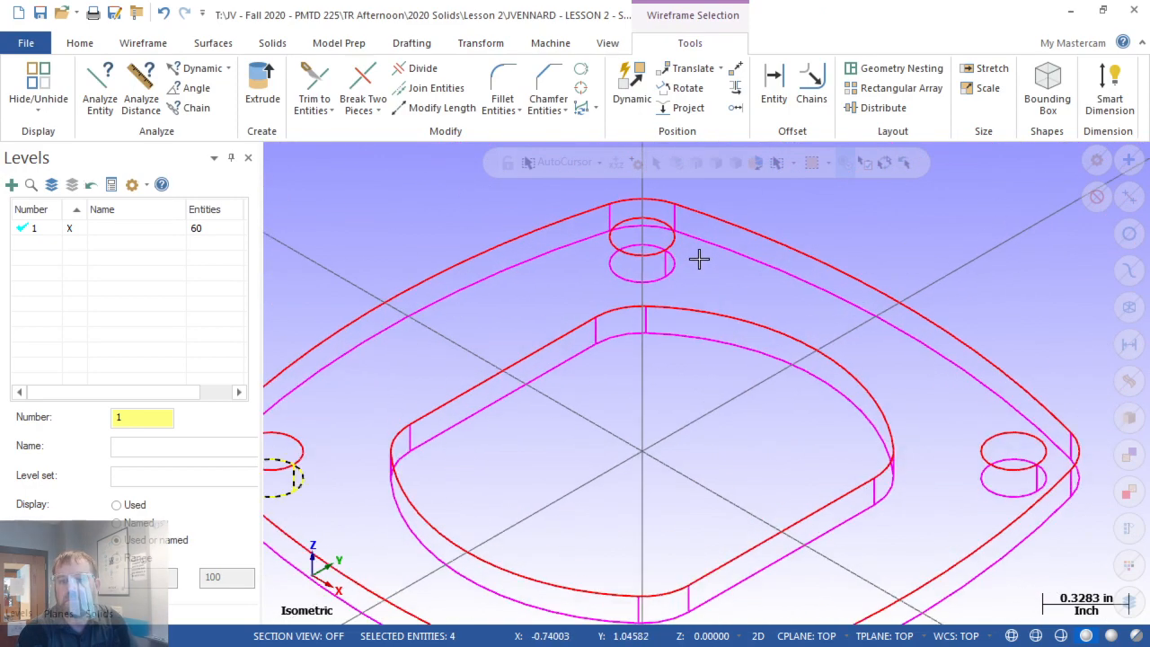
{"action": "scroll", "coordinate": [699, 260], "scroll_direction": "up", "scroll_amount": 1}
{"action": "left_click", "coordinate": [676, 261]}
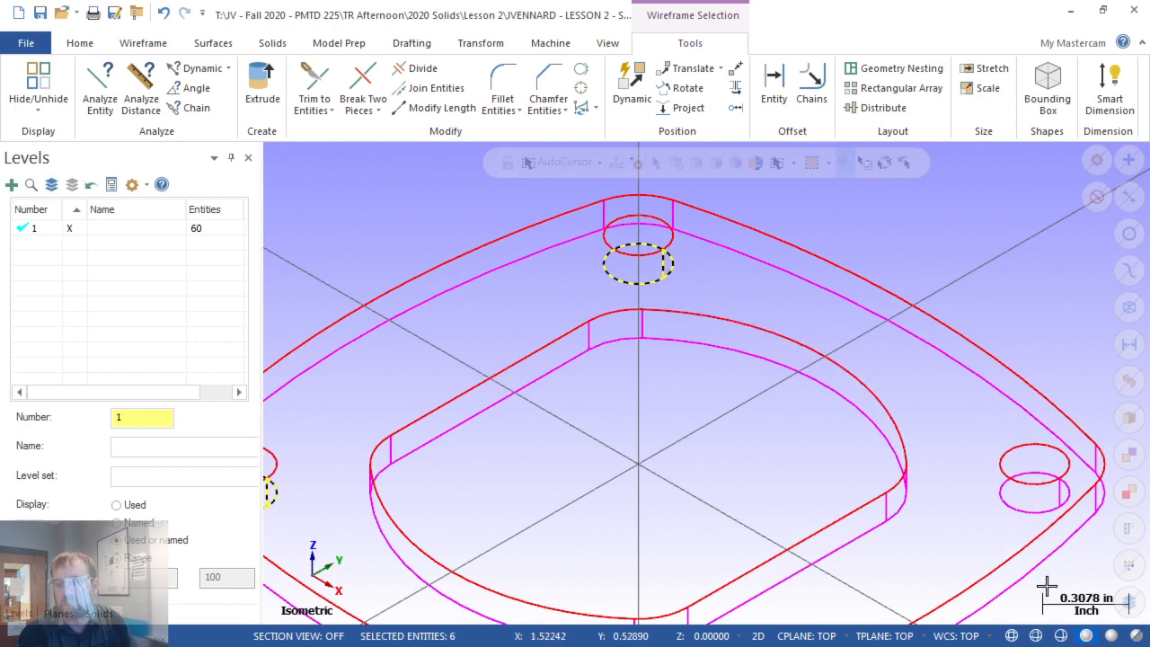
{"action": "left_click", "coordinate": [1063, 499]}
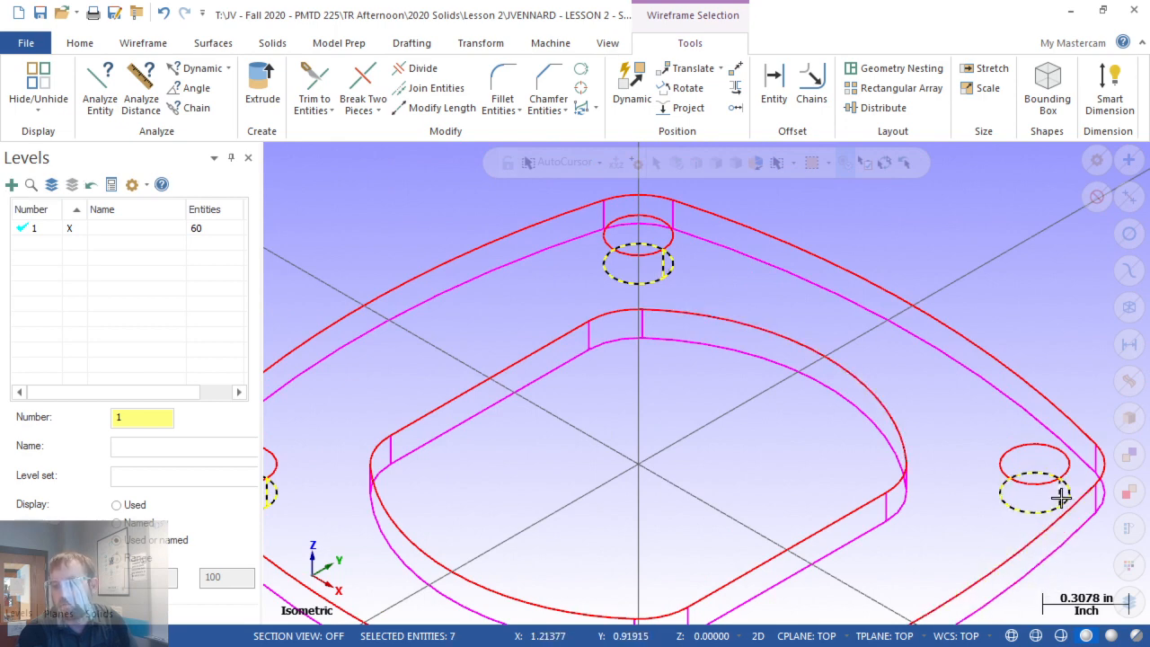
{"action": "left_click", "coordinate": [840, 537]}
{"action": "scroll", "coordinate": [686, 351], "scroll_direction": "down", "scroll_amount": 4}
{"action": "scroll", "coordinate": [513, 434], "scroll_direction": "up", "scroll_amount": 1}
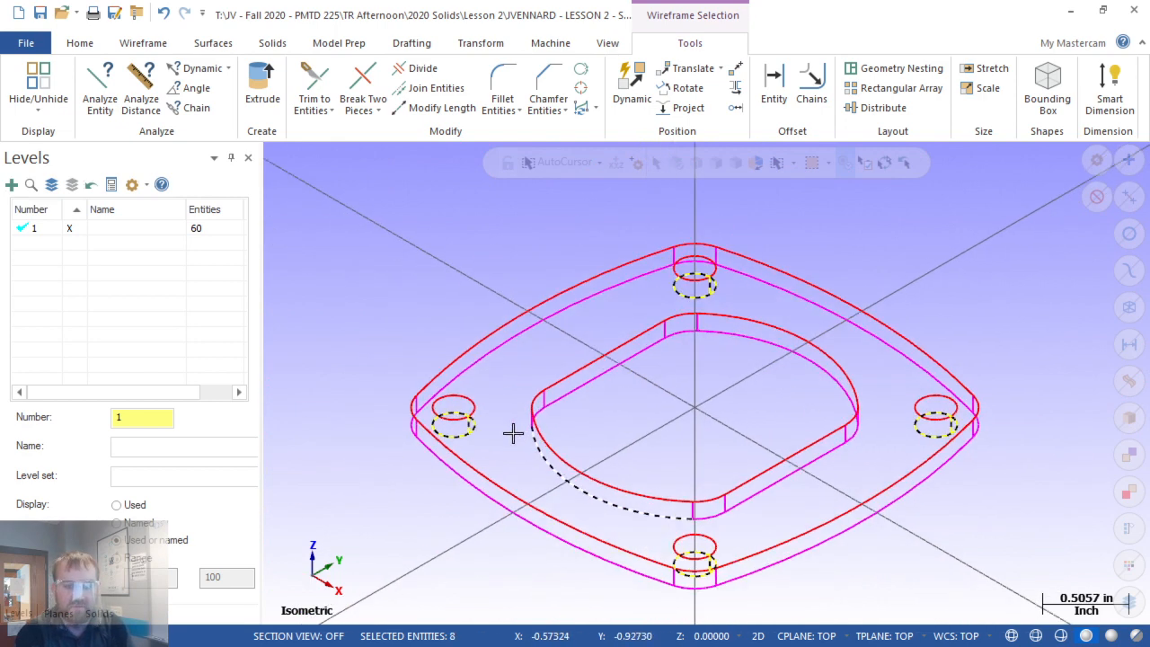
{"action": "scroll", "coordinate": [513, 434], "scroll_direction": "up", "scroll_amount": 2}
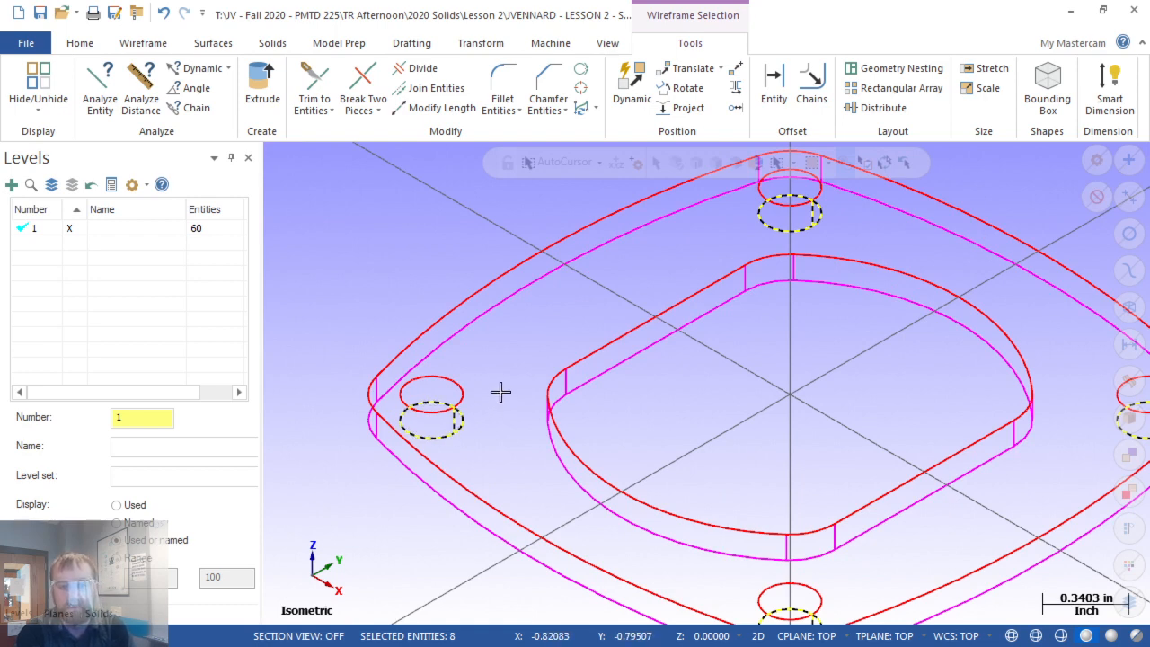
{"action": "key", "text": "Delete"}
{"action": "scroll", "coordinate": [501, 388], "scroll_direction": "down", "scroll_amount": 2}
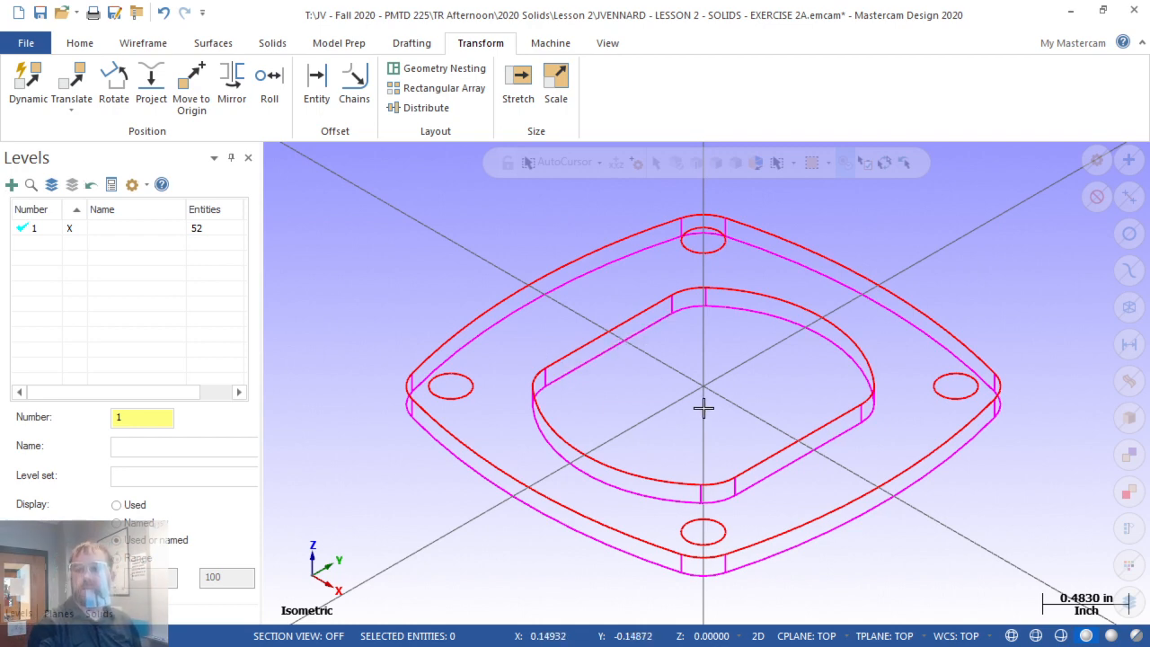
Check the transform's group and result entities by selecting each set in turn, clearing the selection after each
{"action": "middle_click_drag", "start_coordinate": [703, 409], "coordinate": [678, 396]}
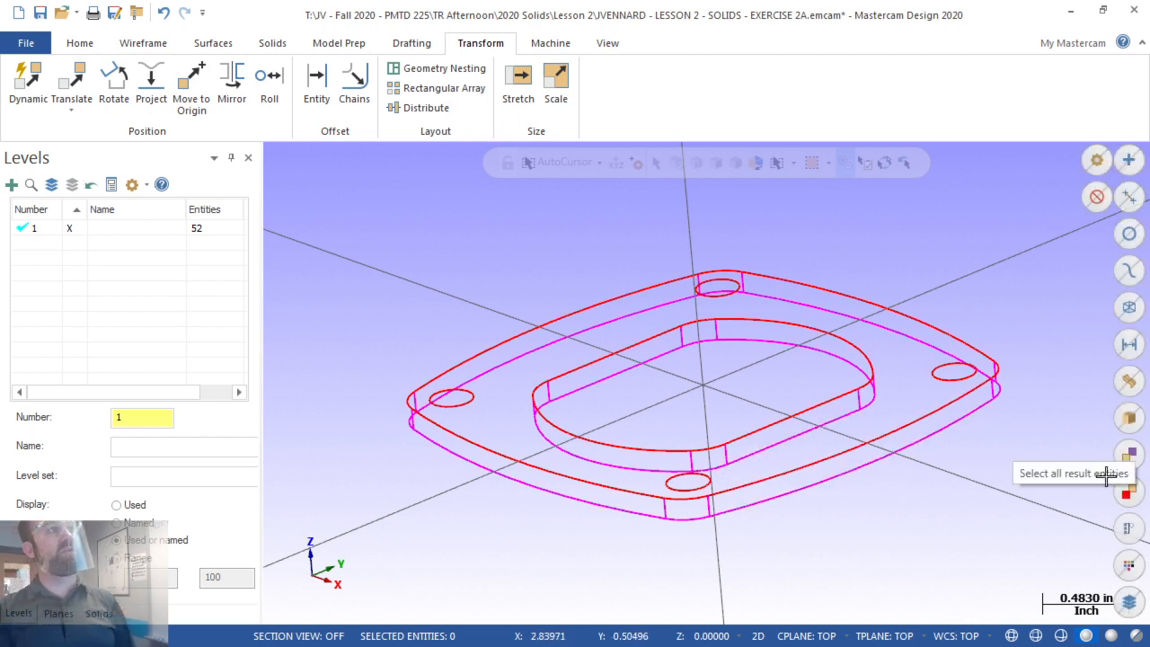
{"action": "left_click", "coordinate": [1135, 494]}
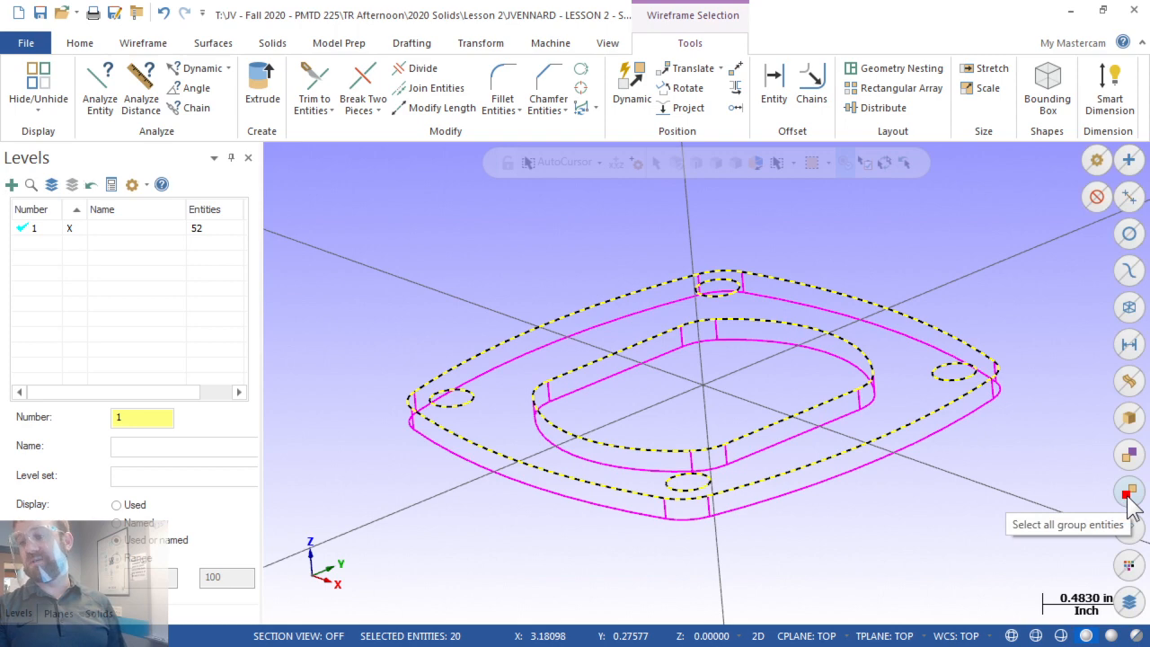
{"action": "left_click", "coordinate": [1129, 496]}
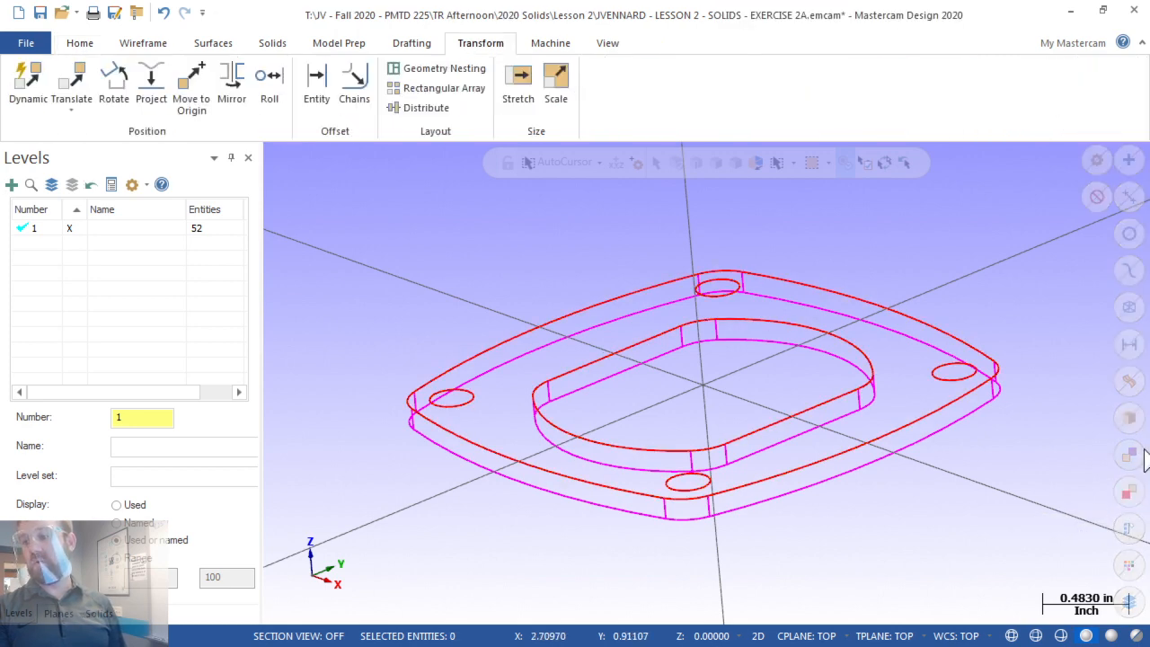
{"action": "left_click", "coordinate": [1130, 456]}
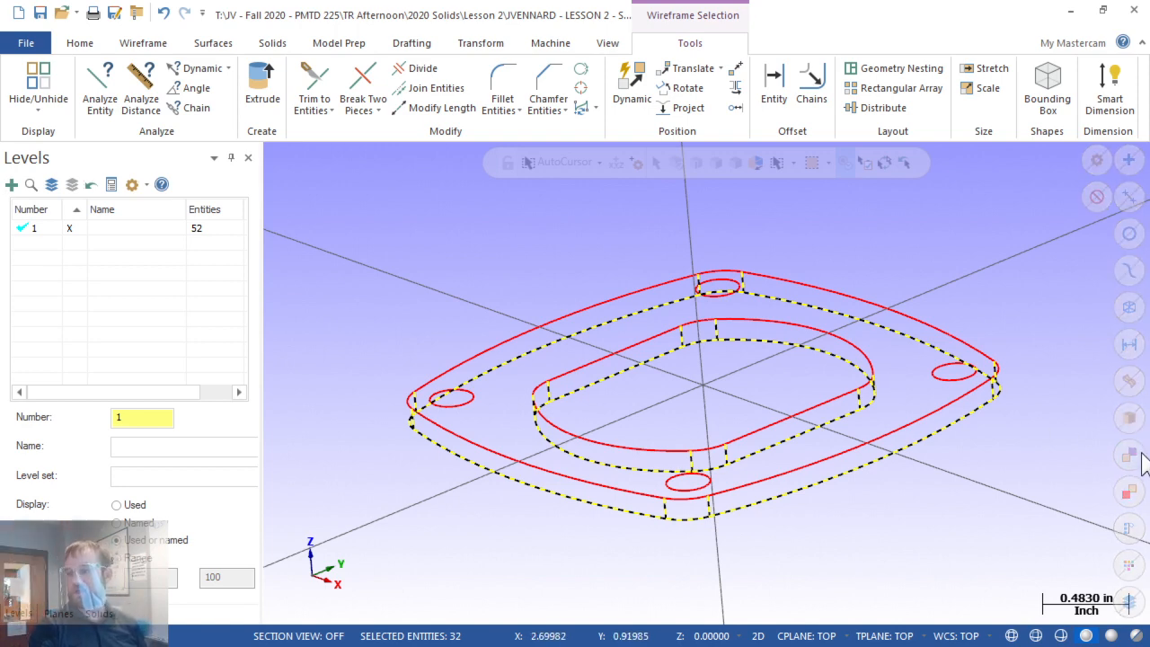
{"action": "key", "text": "Escape"}
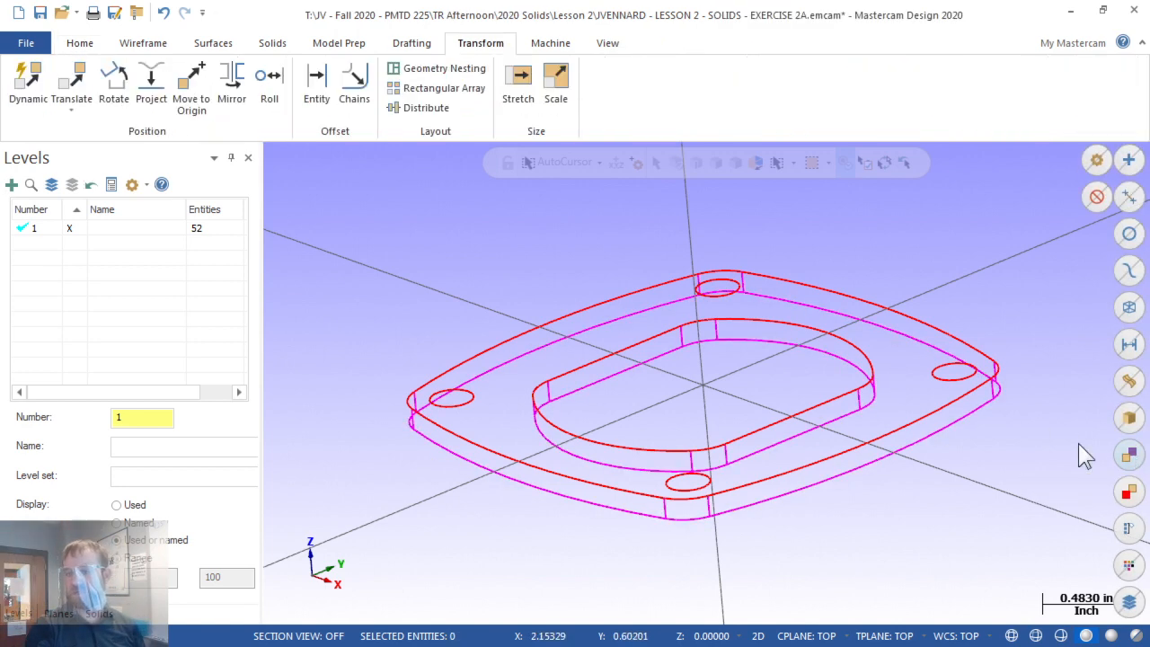
Clear the group and result colors so all wireframe entities use their default color, and view the plate at an angle
{"action": "right_click", "coordinate": [660, 397]}
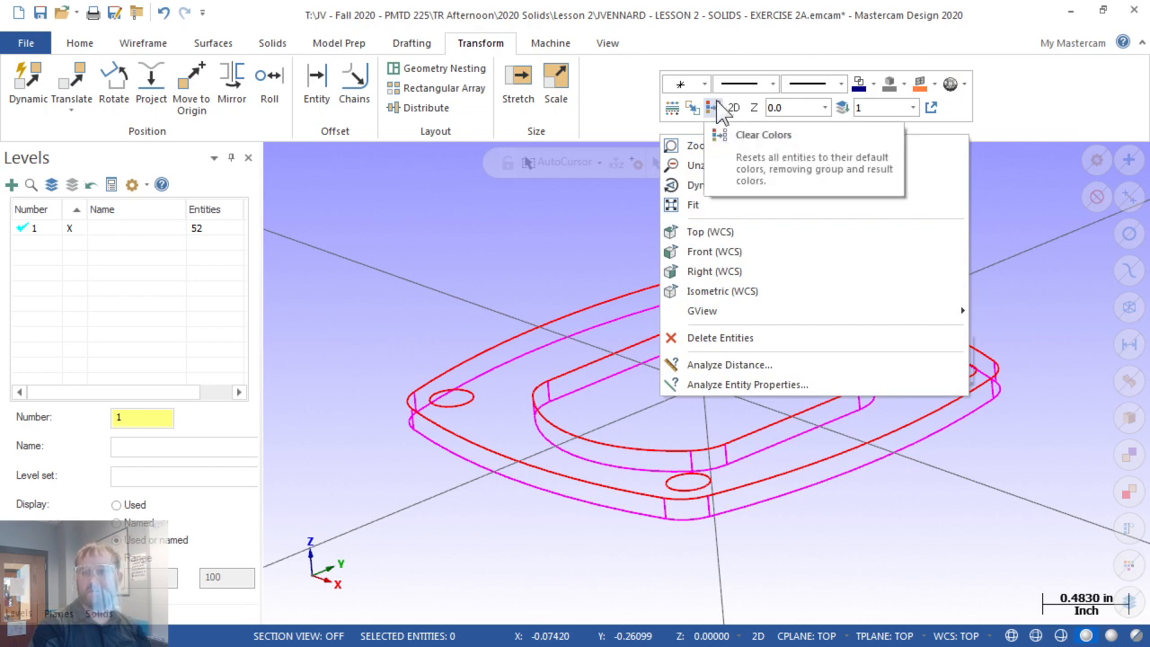
{"action": "key", "text": "ctrl"}
{"action": "key", "text": "ctrl"}
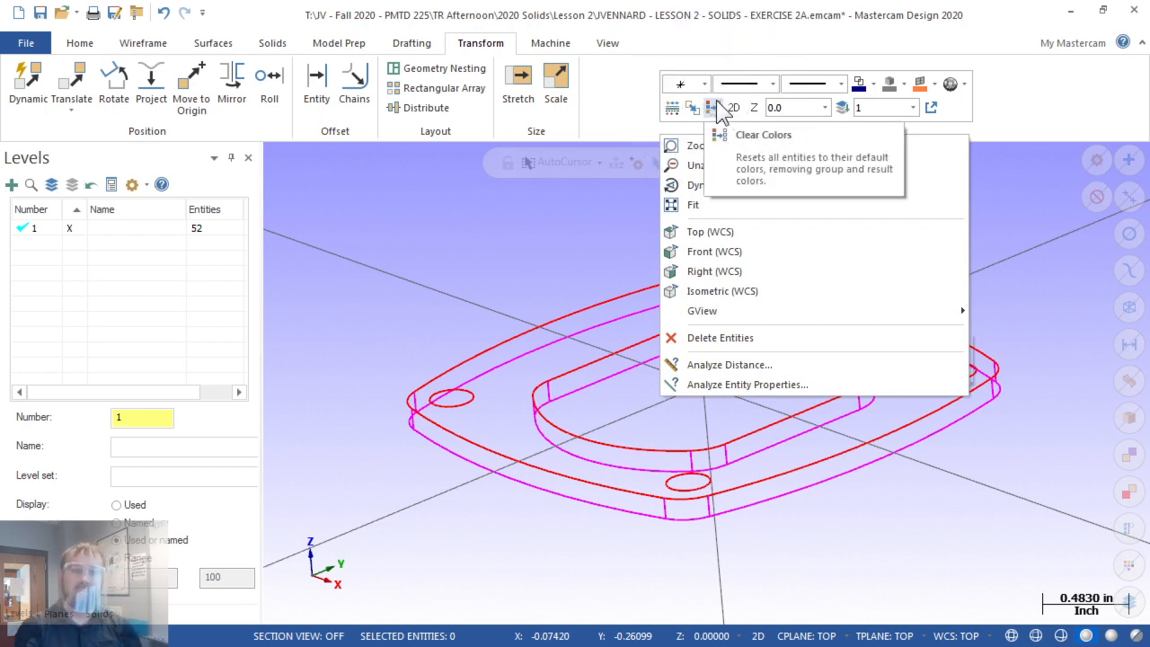
{"action": "key", "text": "ctrl"}
{"action": "left_click", "coordinate": [79, 47]}
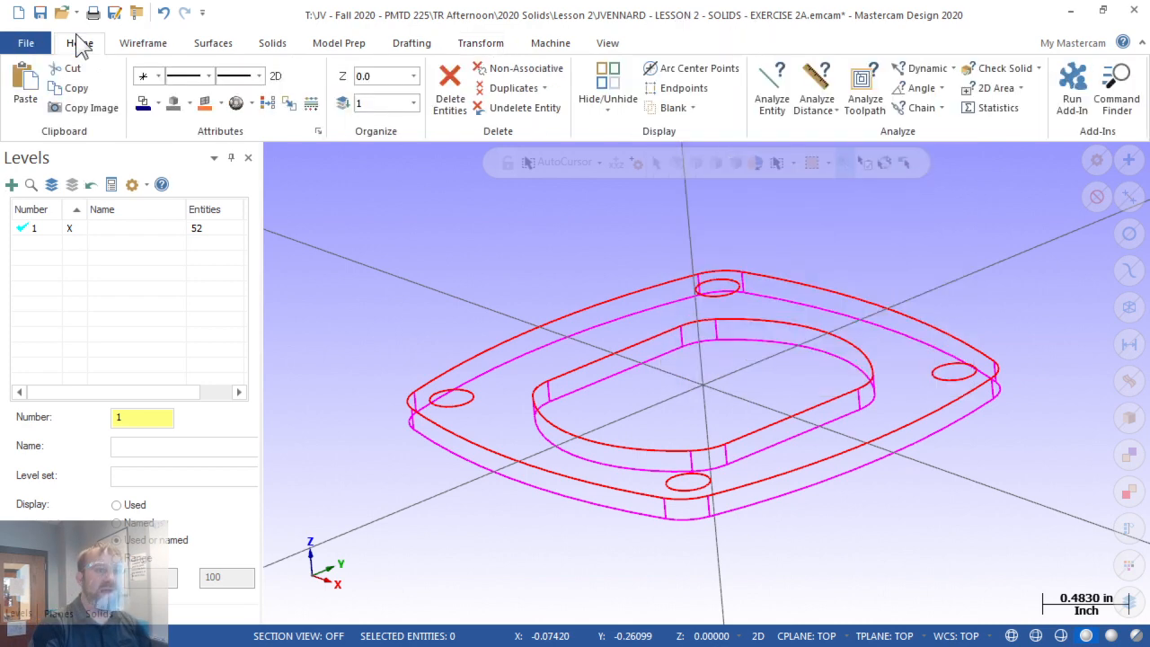
{"action": "left_click", "coordinate": [267, 105]}
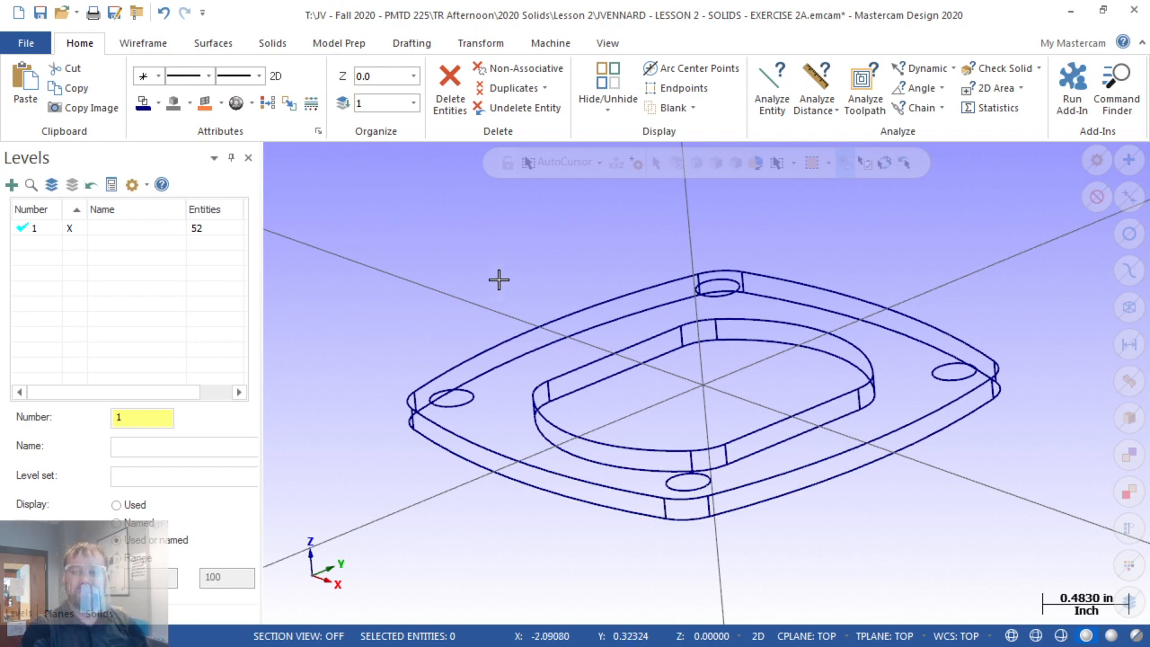
{"action": "mouse_move", "coordinate": [499, 280]}
{"action": "middle_mouse_down"}
{"action": "mouse_move", "coordinate": [509, 311]}
{"action": "mouse_move", "coordinate": [488, 291]}
{"action": "middle_mouse_up"}
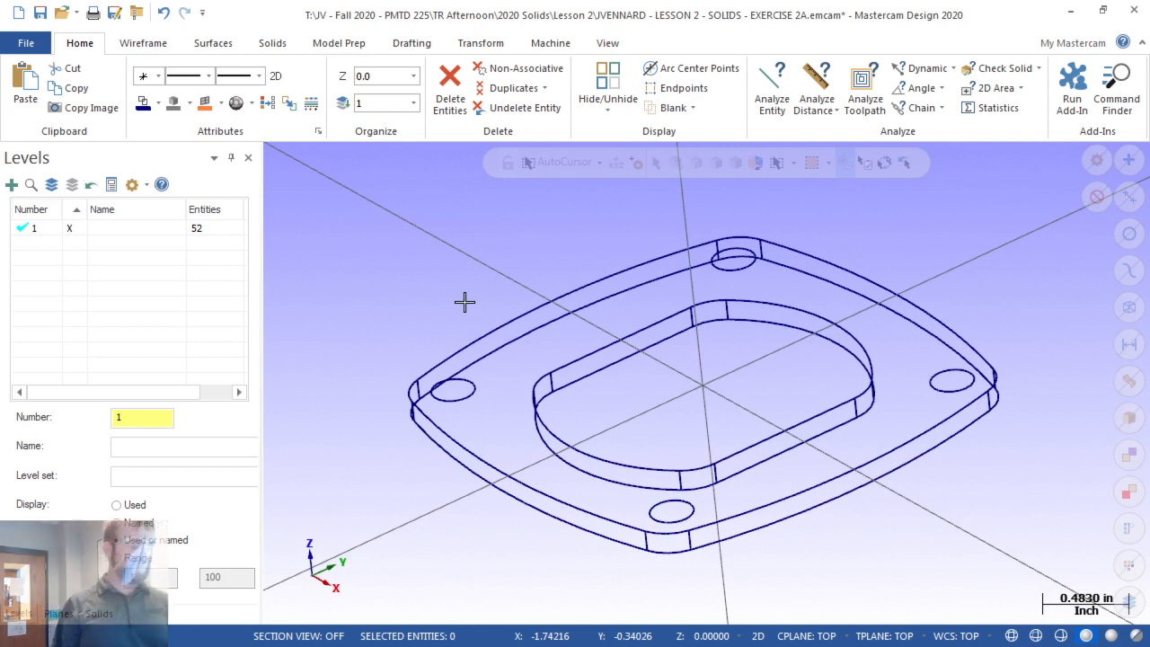
Check the plate thickness in the drawing PDF and set the construction Z depth to -0.125 in Mastercam
{"action": "key", "text": "alt+Tab"}
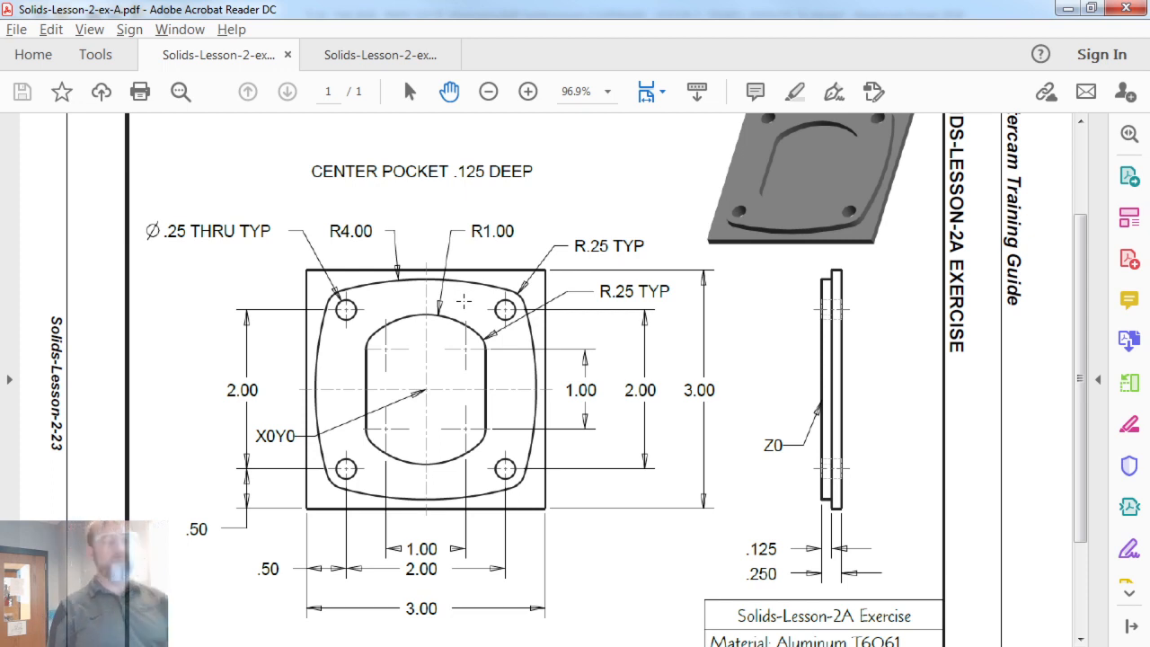
{"action": "key", "text": "alt+Tab"}
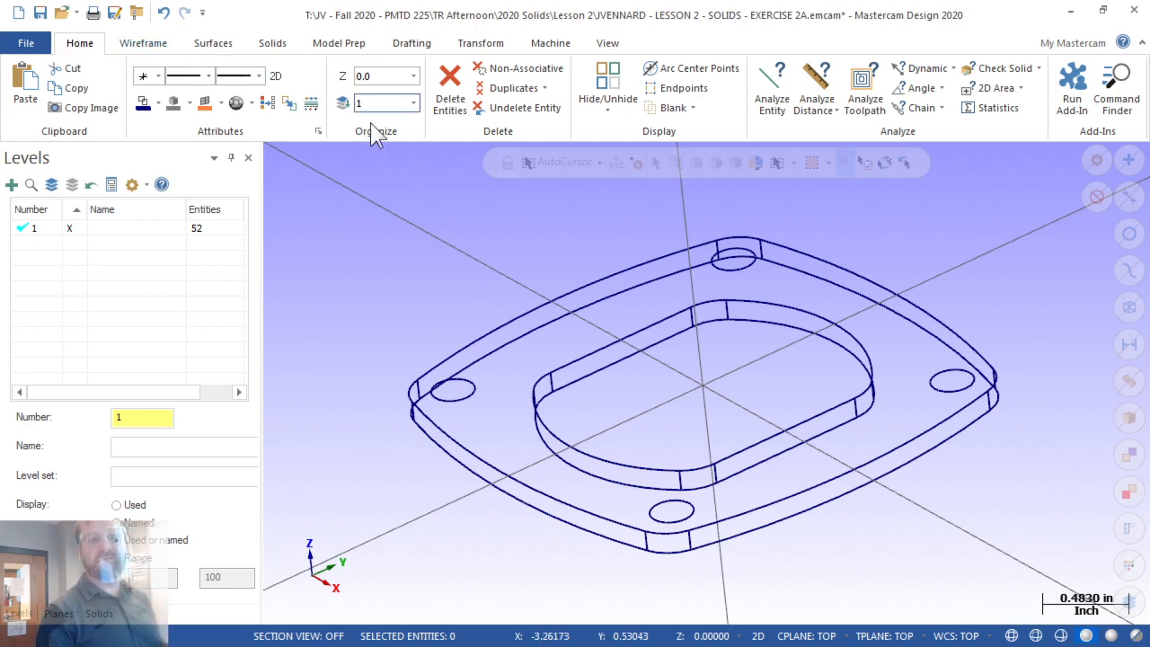
{"action": "left_click", "coordinate": [377, 75]}
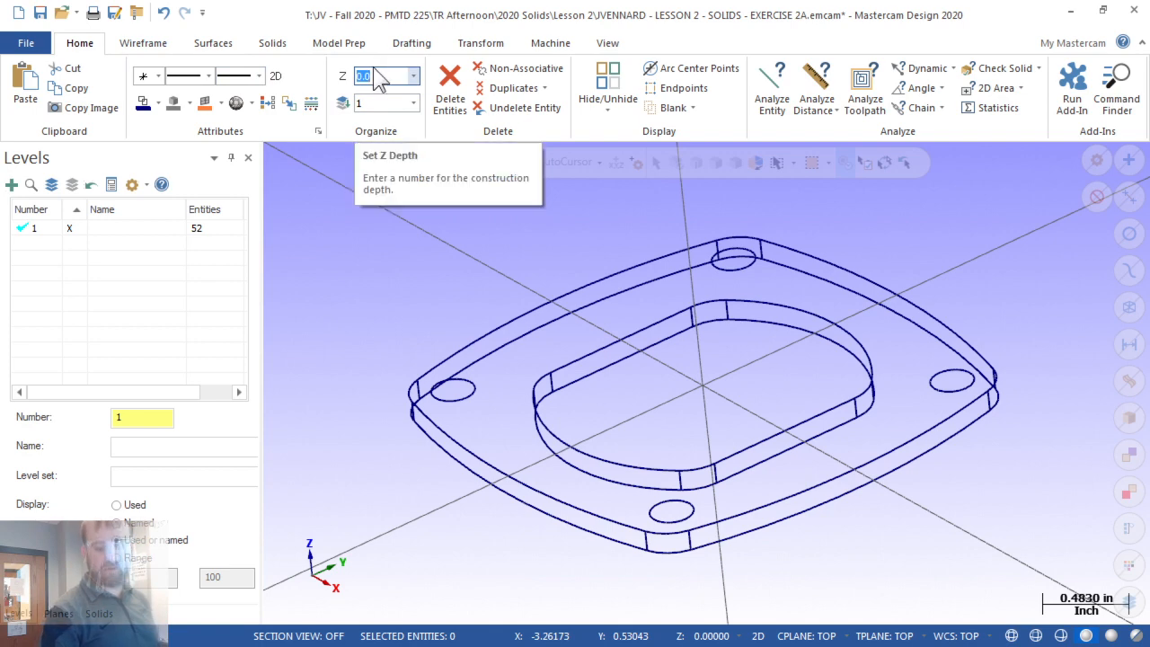
{"action": "type", "text": "-.125"}
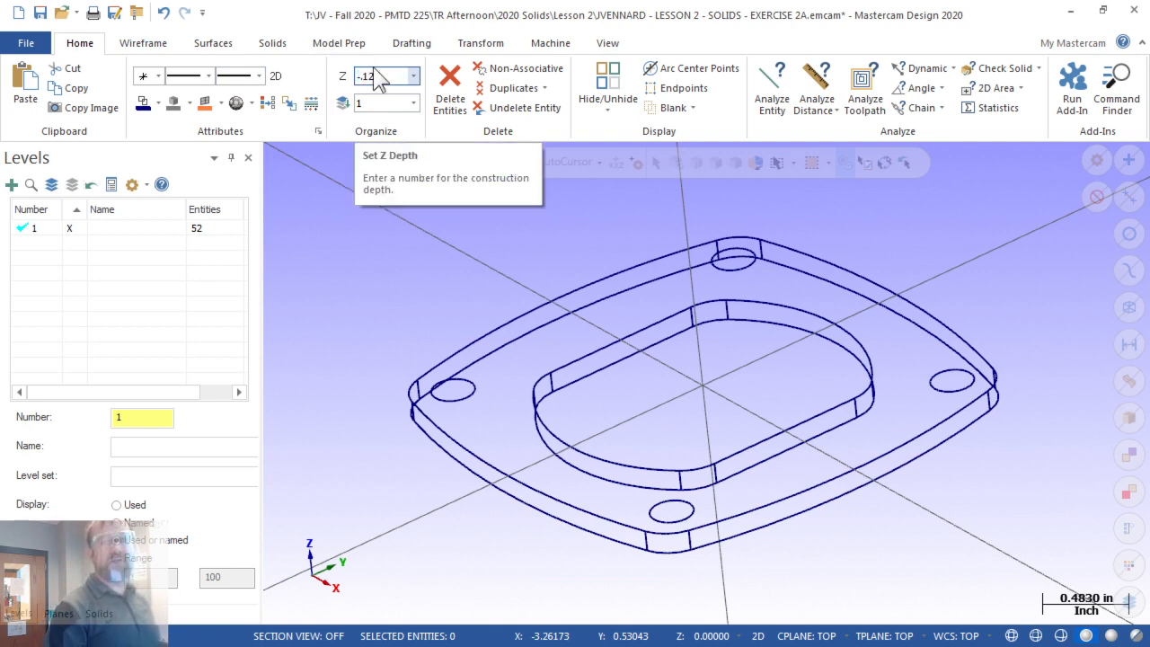
{"action": "key", "text": "Return"}
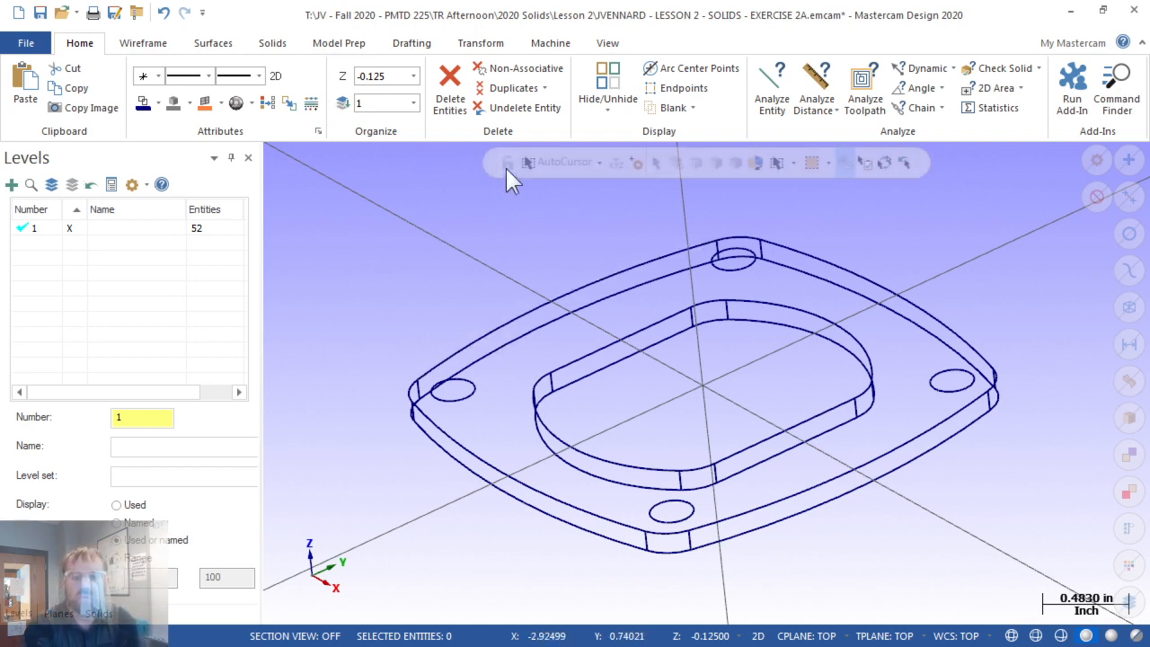
Try detaching the attributes mini toolbar from the context menu into the graphics area and reattaching it
{"action": "right_click", "coordinate": [456, 225]}
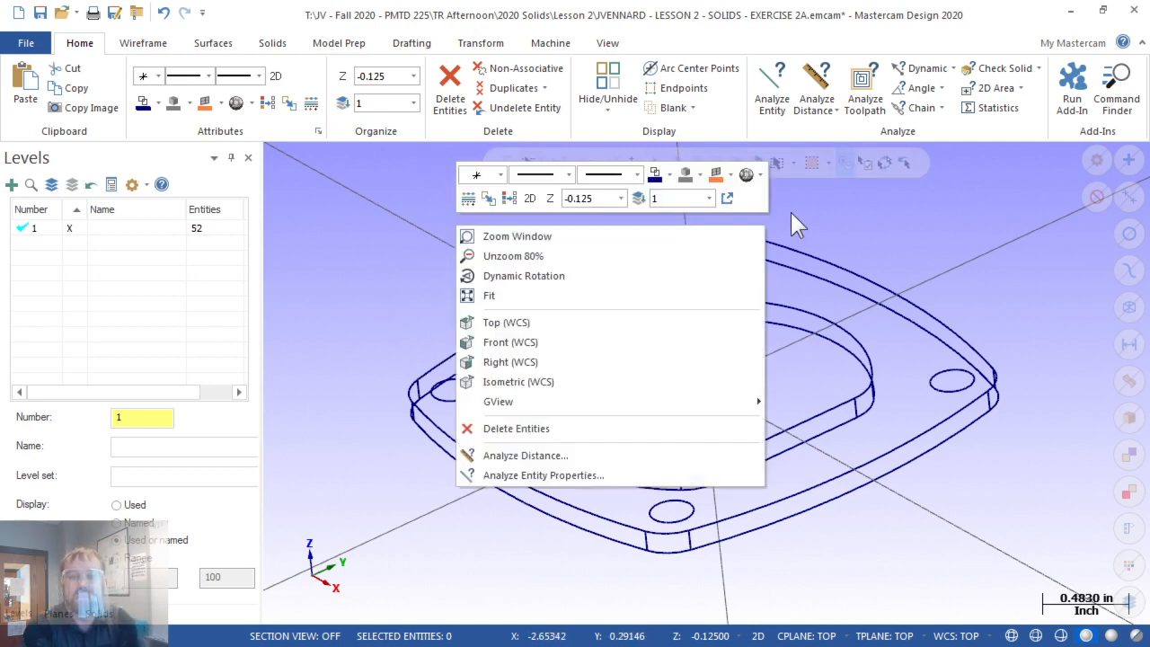
{"action": "left_click", "coordinate": [729, 201]}
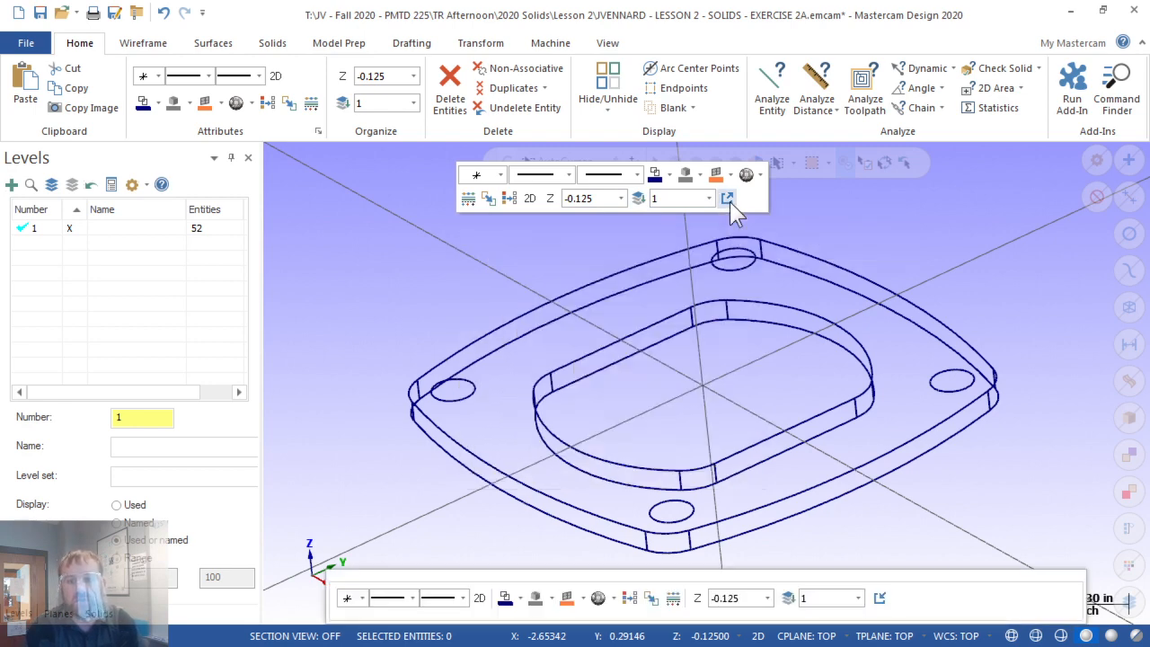
{"action": "right_click", "coordinate": [561, 255]}
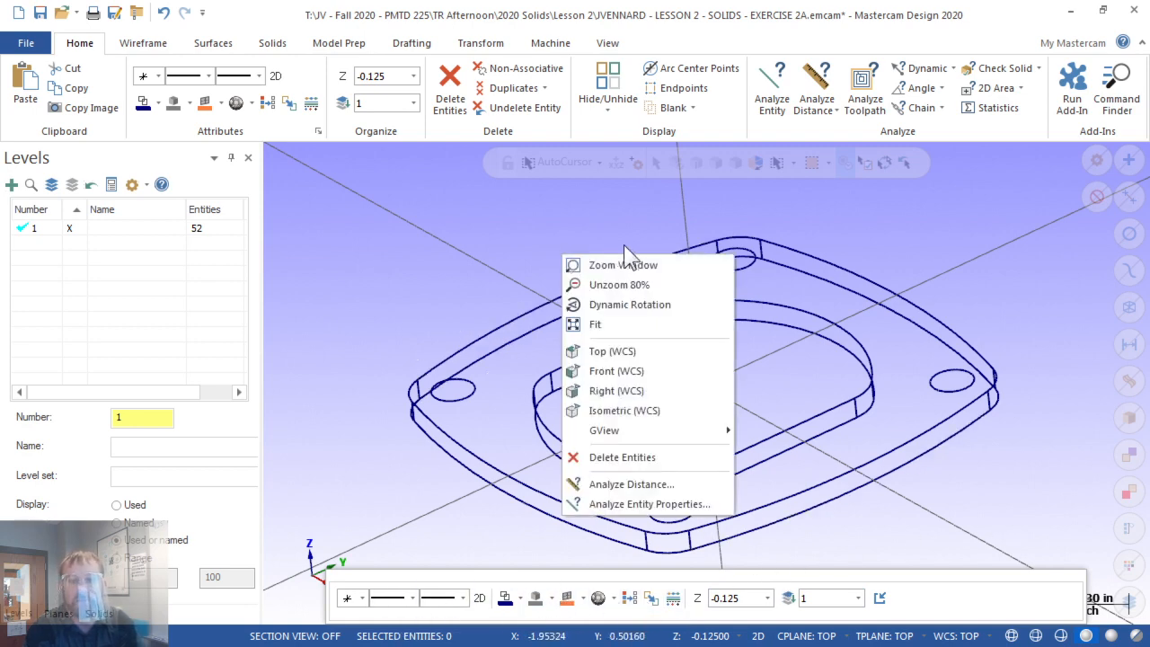
{"action": "left_click", "coordinate": [504, 214]}
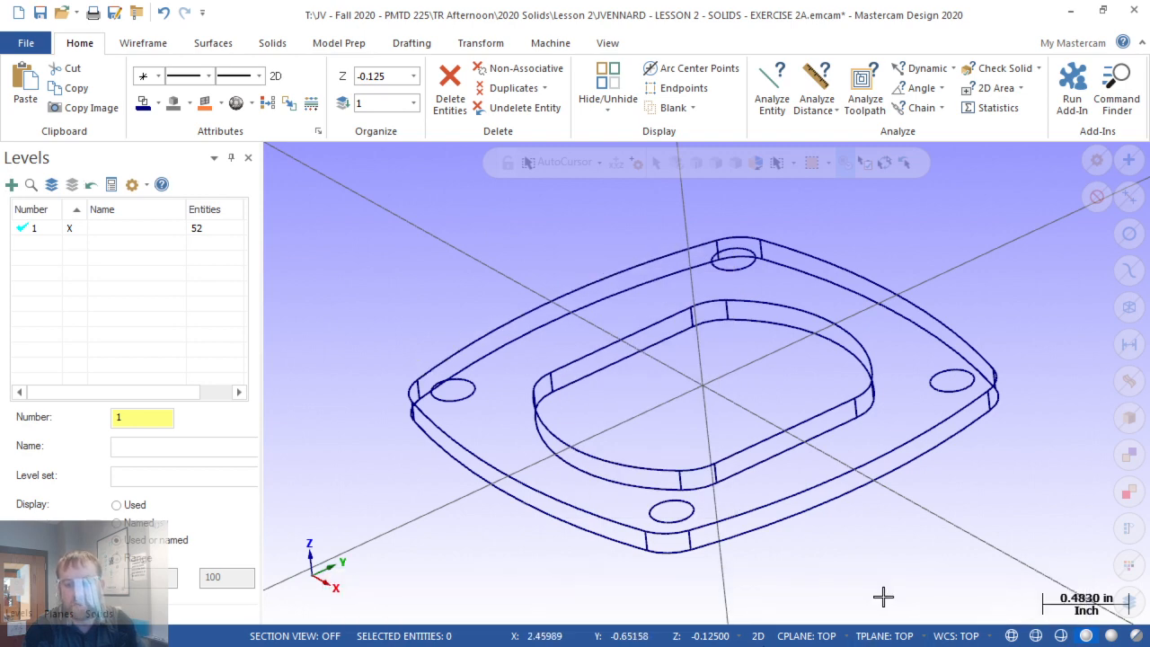
{"action": "right_click", "coordinate": [509, 239]}
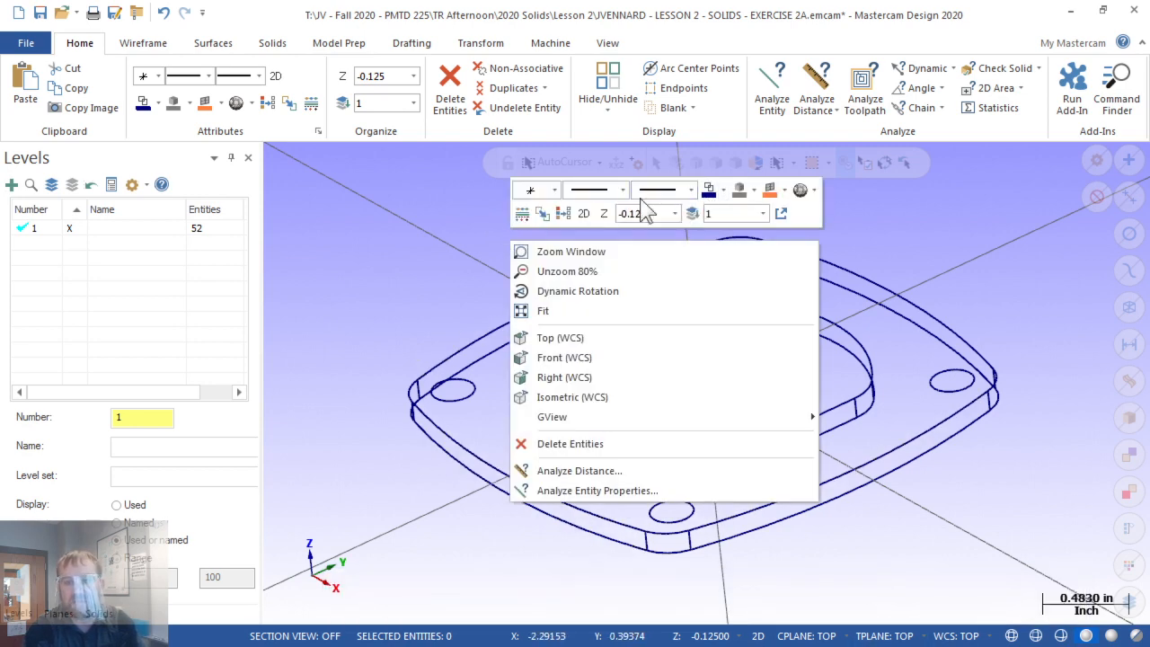
{"action": "left_click", "coordinate": [780, 213]}
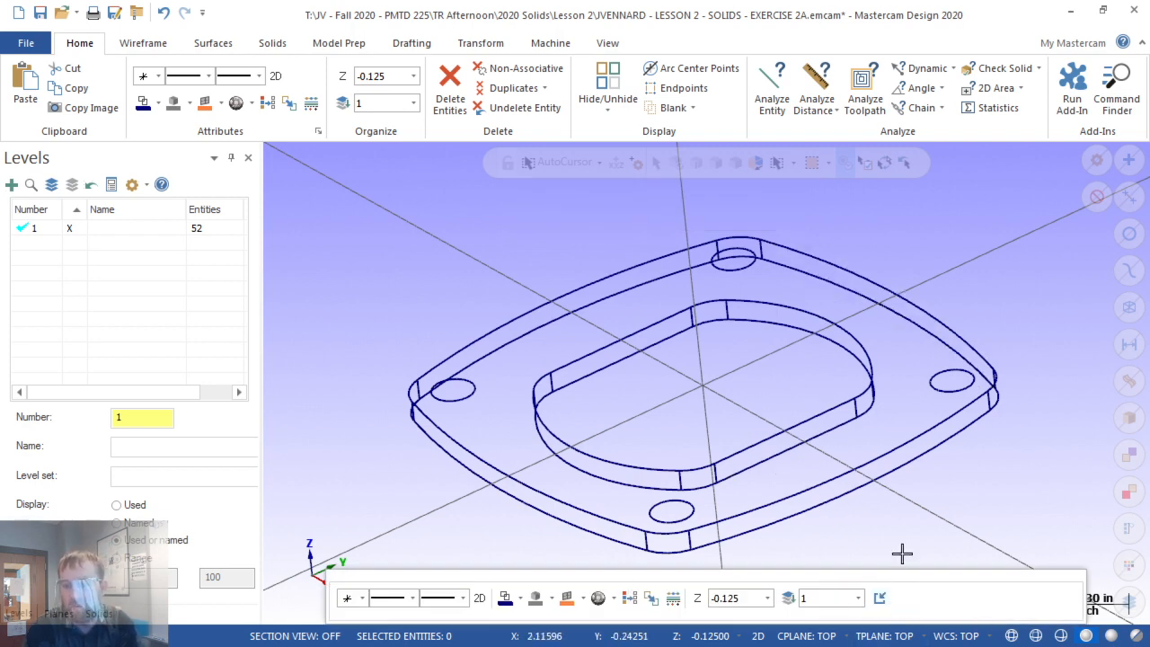
{"action": "left_click", "coordinate": [880, 598]}
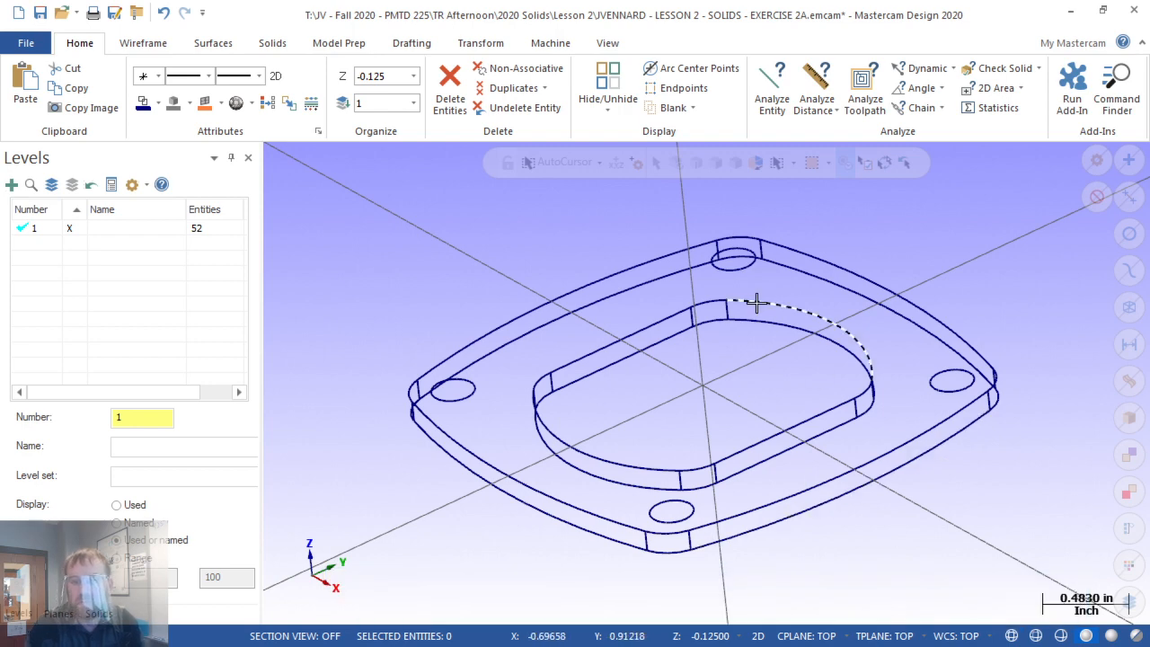
{"action": "right_click", "coordinate": [702, 354]}
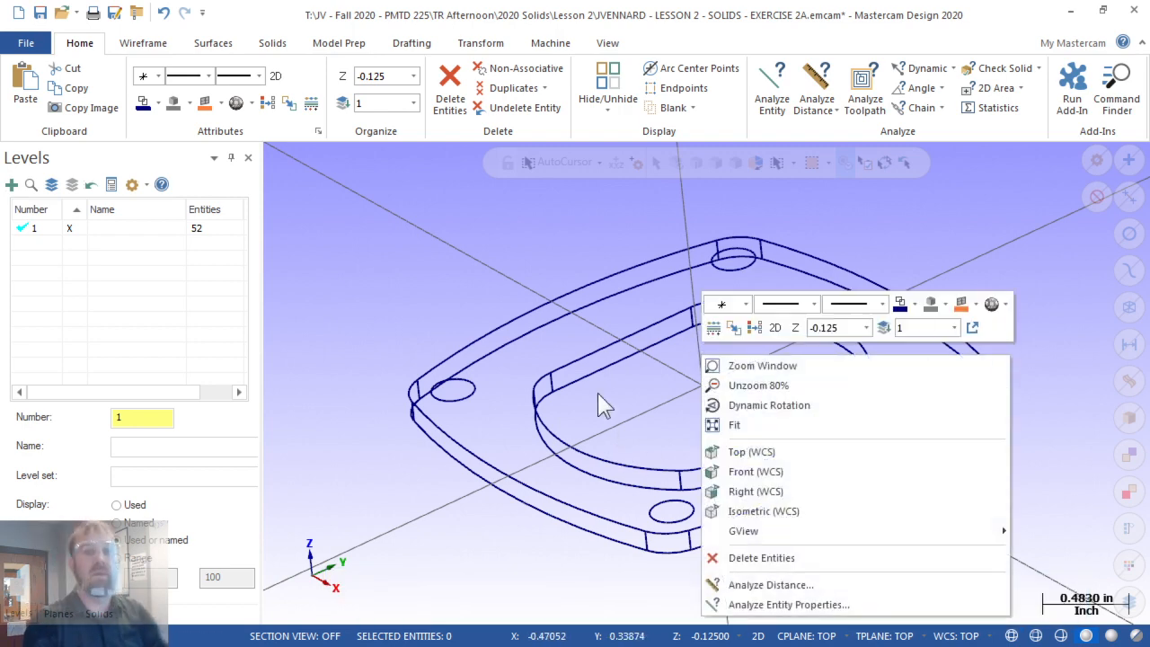
{"action": "left_click", "coordinate": [536, 249]}
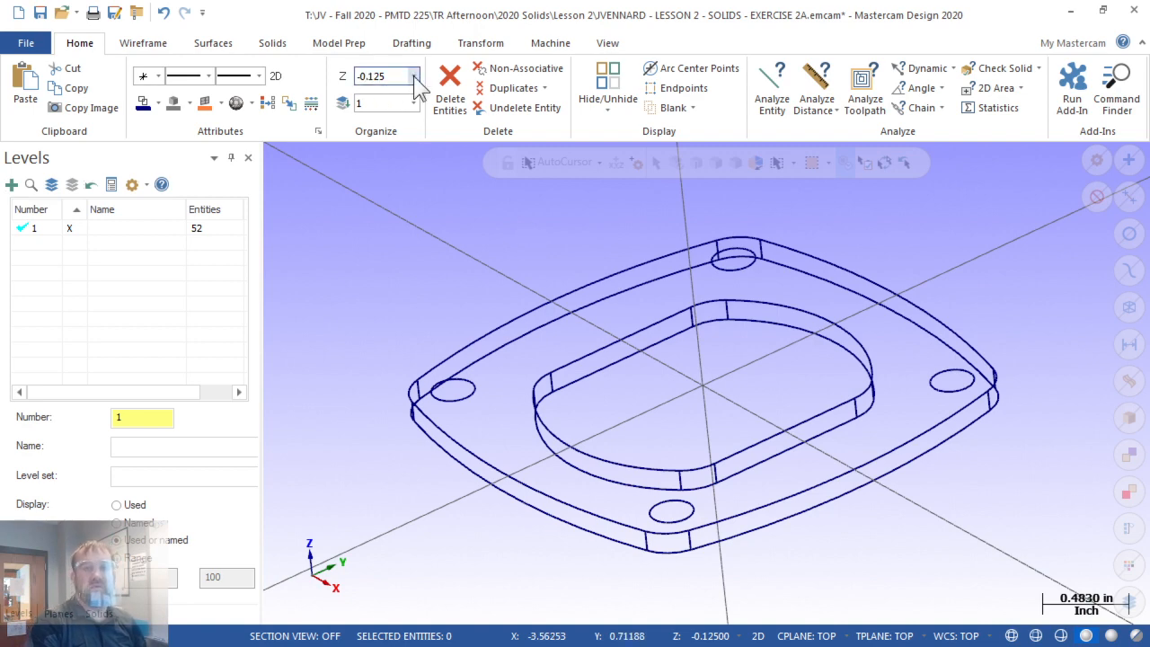
In the top view, draw a rectangle about 3.17 by 2.89 in at Z -0.125, anchored by its center at the origin
{"action": "left_click", "coordinate": [156, 45]}
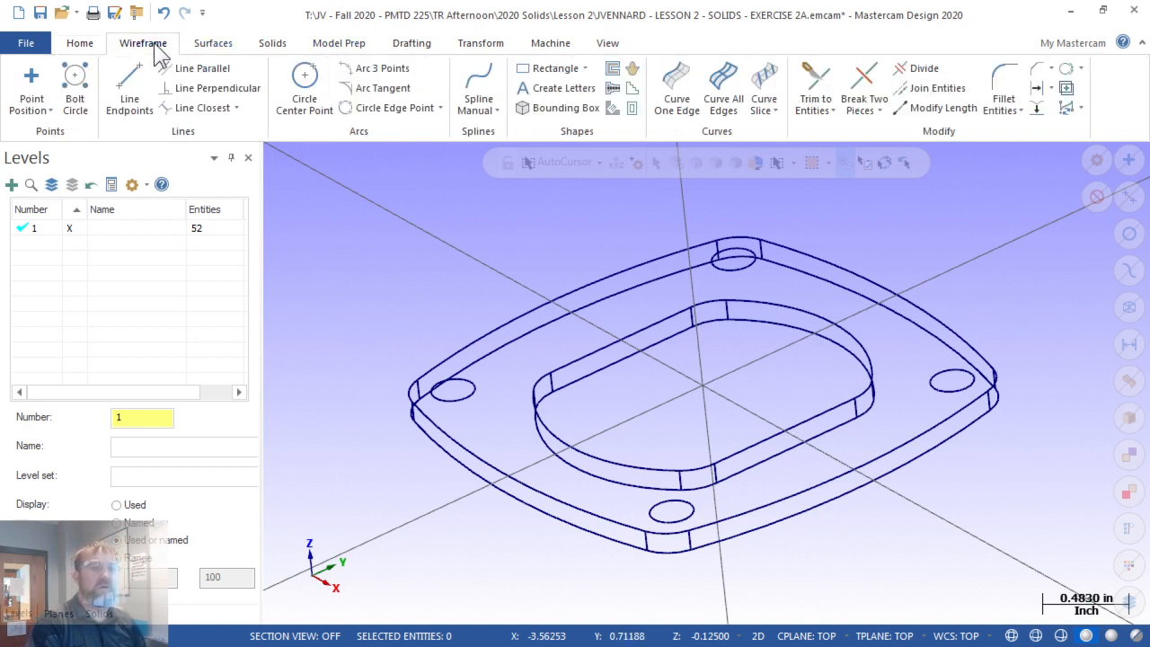
{"action": "left_click", "coordinate": [557, 70]}
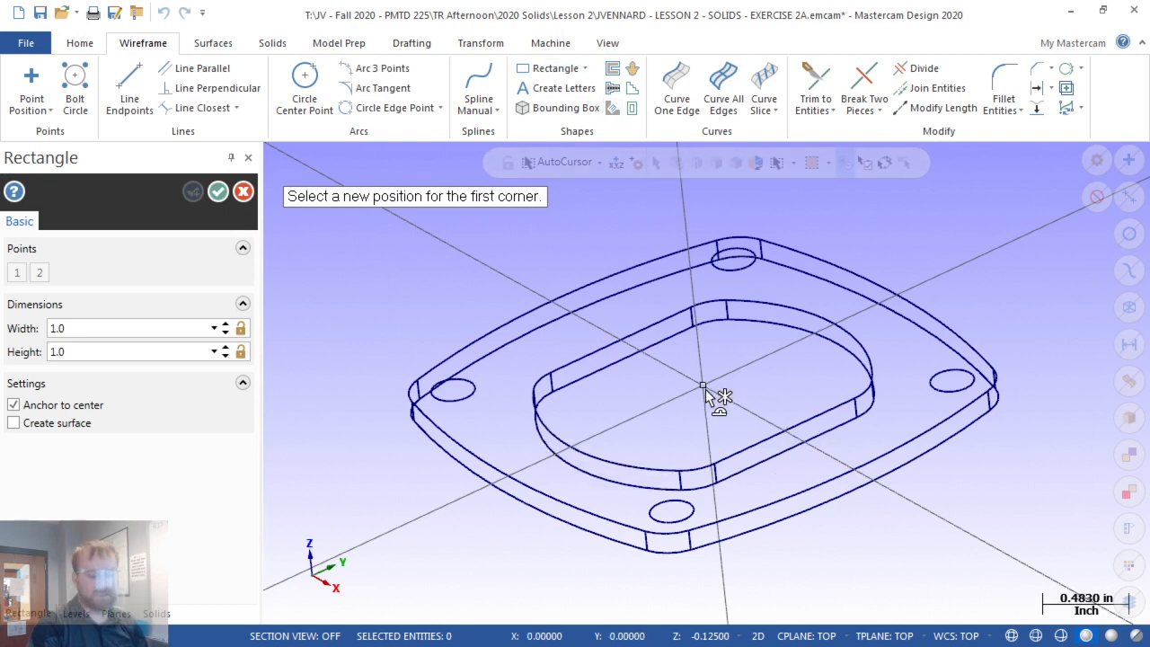
{"action": "key", "text": "alt+1"}
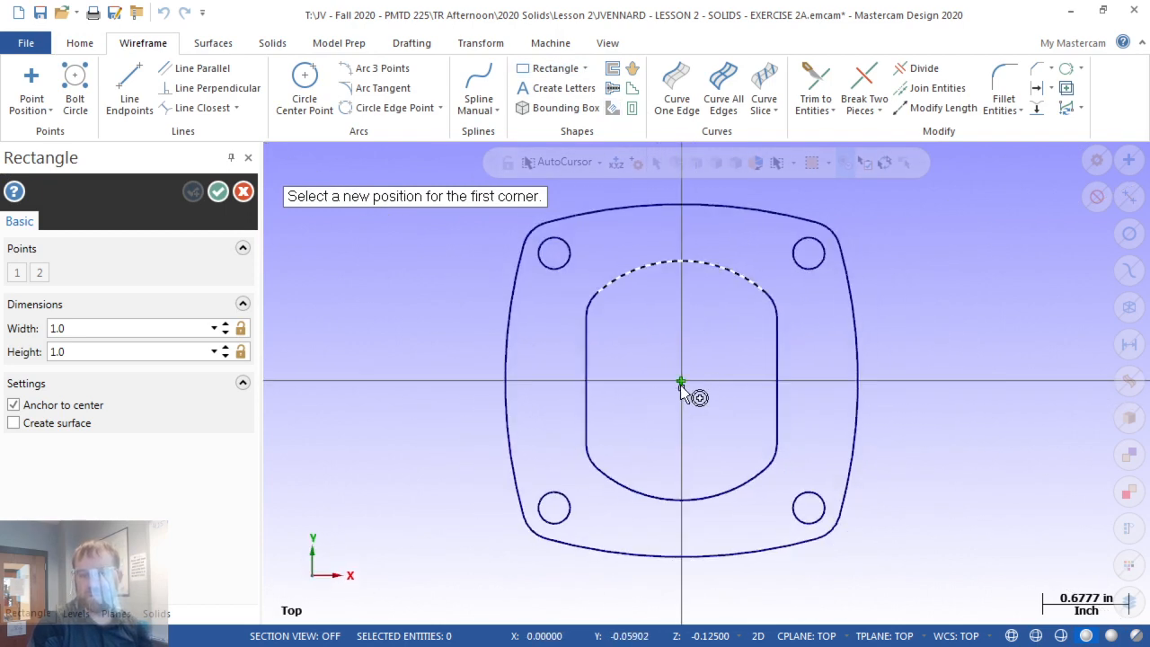
{"action": "scroll", "coordinate": [681, 385], "scroll_direction": "up", "scroll_amount": 2}
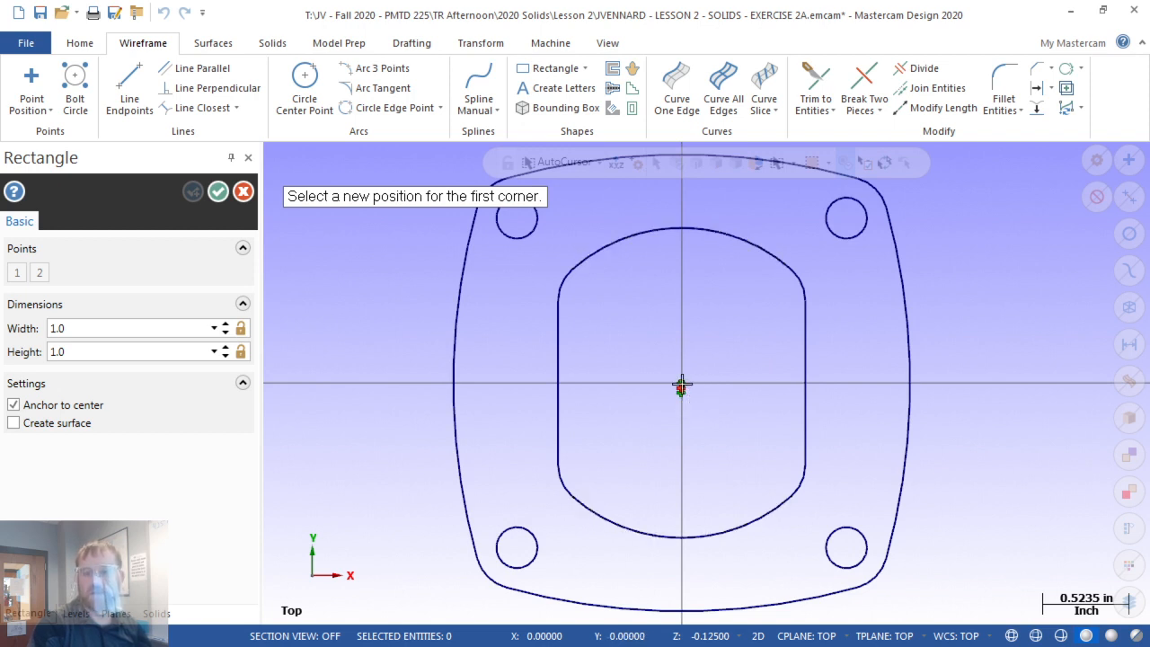
{"action": "left_click", "coordinate": [683, 385]}
{"action": "scroll", "coordinate": [861, 265], "scroll_direction": "down", "scroll_amount": 4}
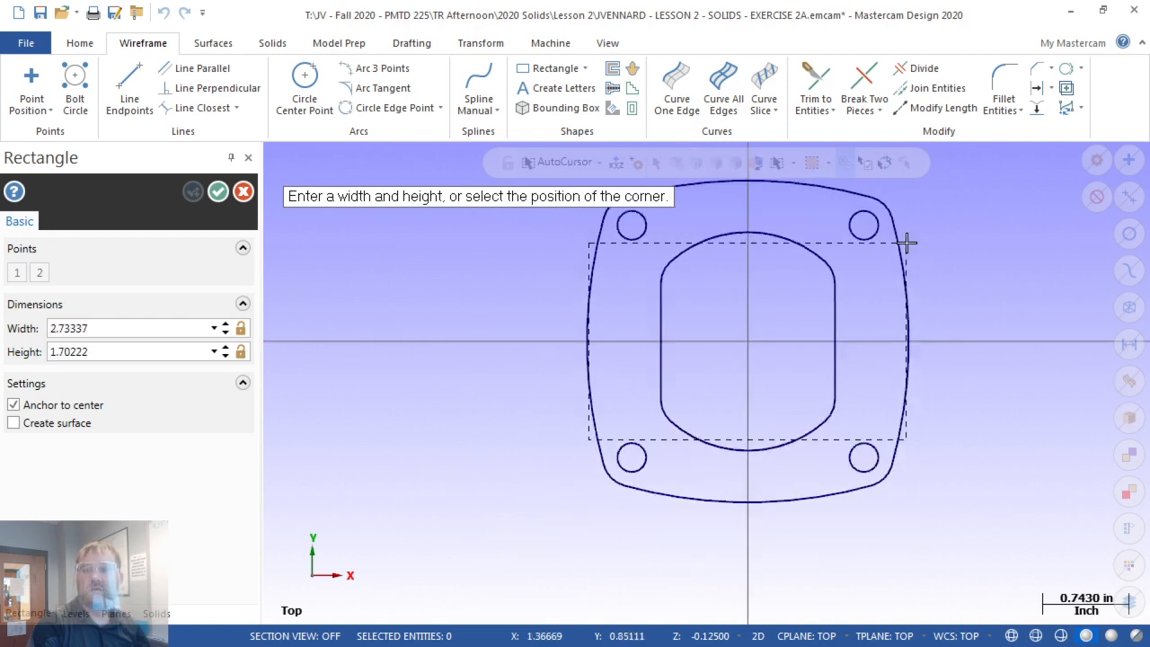
{"action": "left_click", "coordinate": [926, 191]}
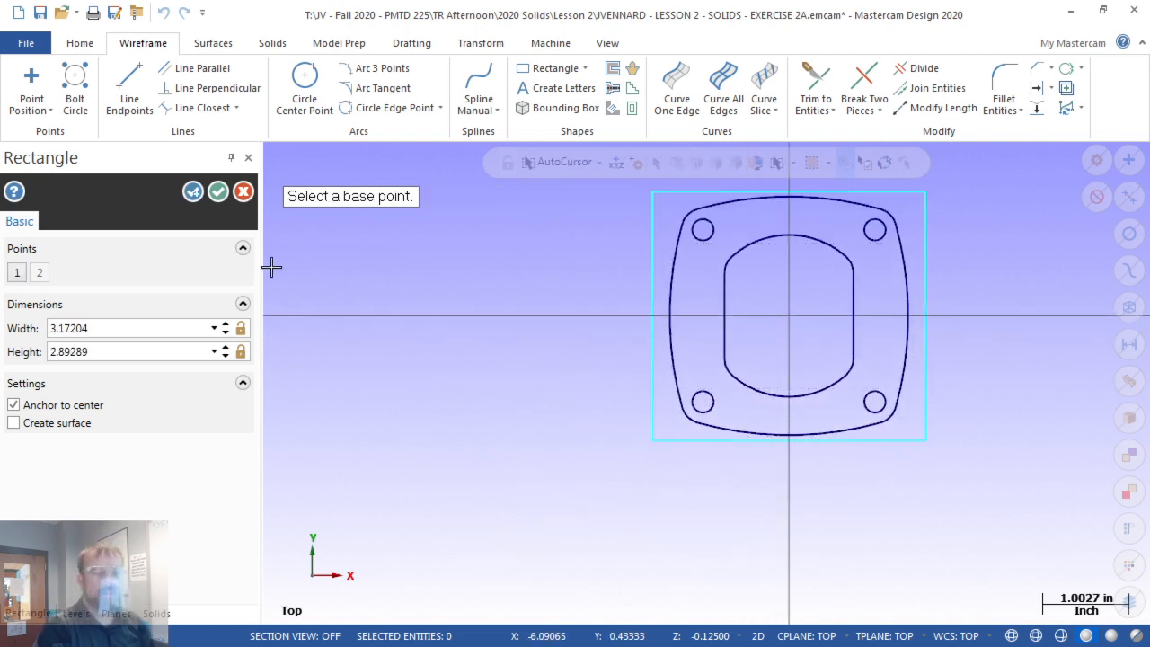
Set the rectangle's width and height both to 3.0 and finish creating it
{"action": "left_click", "coordinate": [106, 327]}
{"action": "type", "text": "3.0"}
{"action": "key", "text": "Tab"}
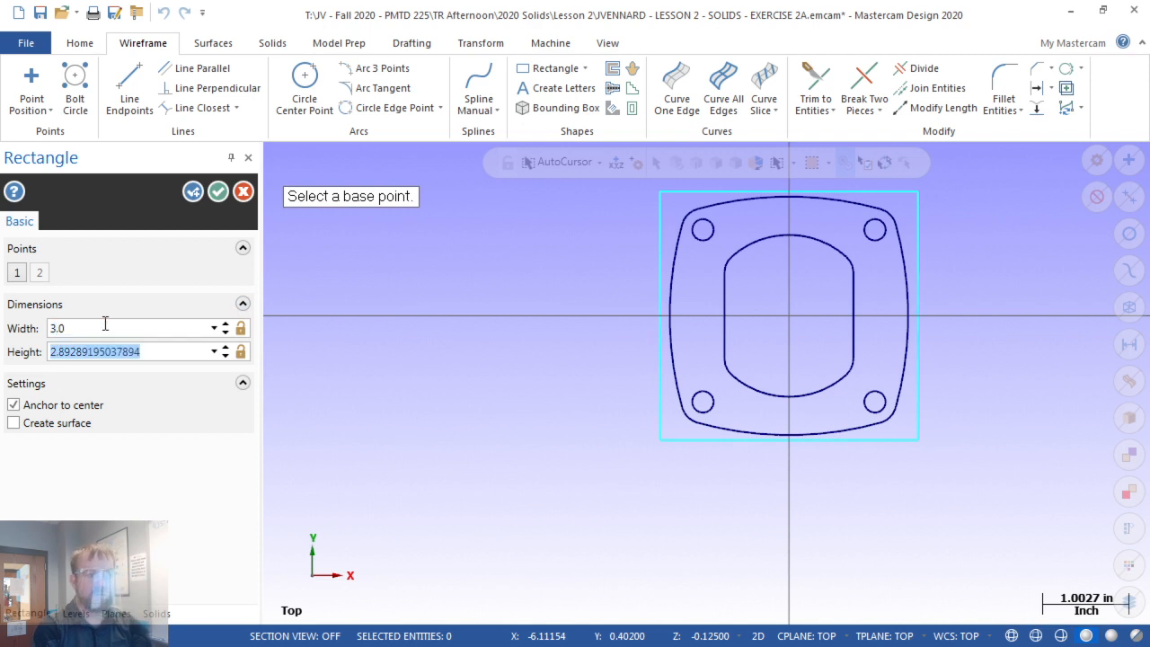
{"action": "type", "text": "3.0"}
{"action": "key", "text": "Tab"}
{"action": "key", "text": "space"}
{"action": "key", "text": "space"}
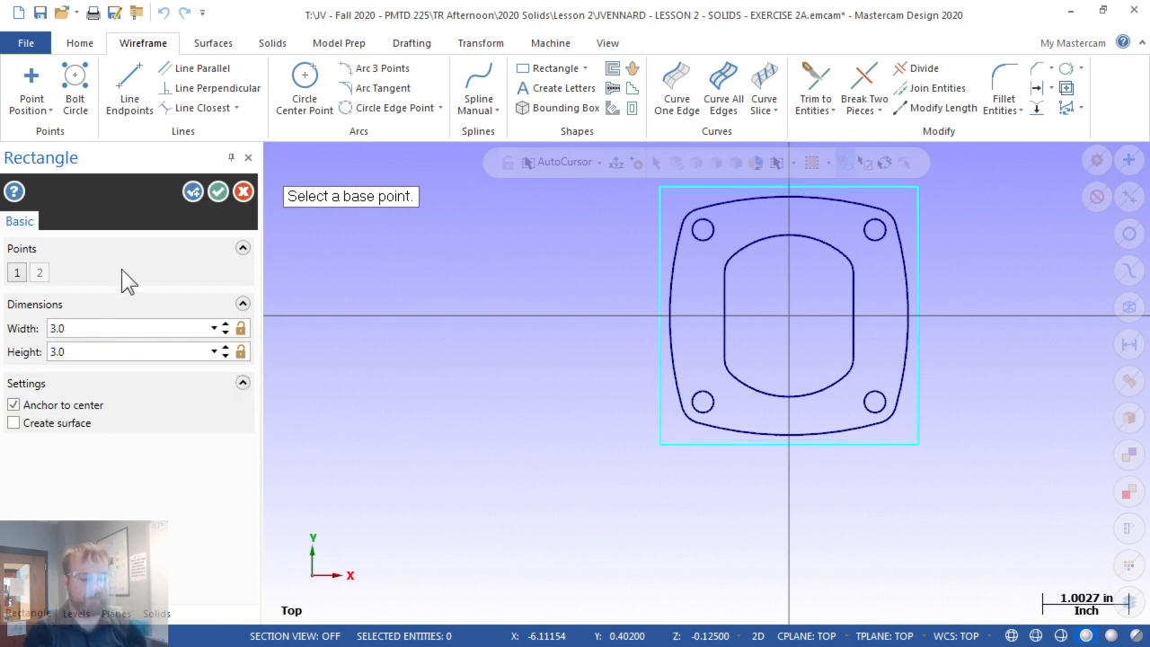
{"action": "key", "text": "Return"}
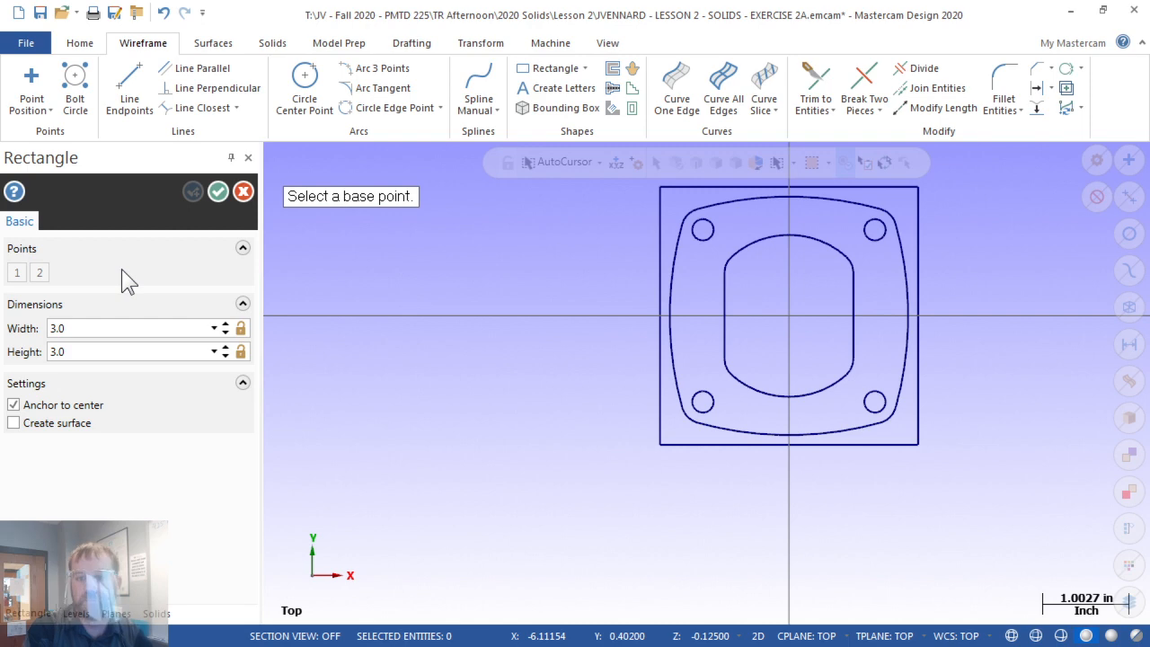
{"action": "left_click", "coordinate": [216, 189]}
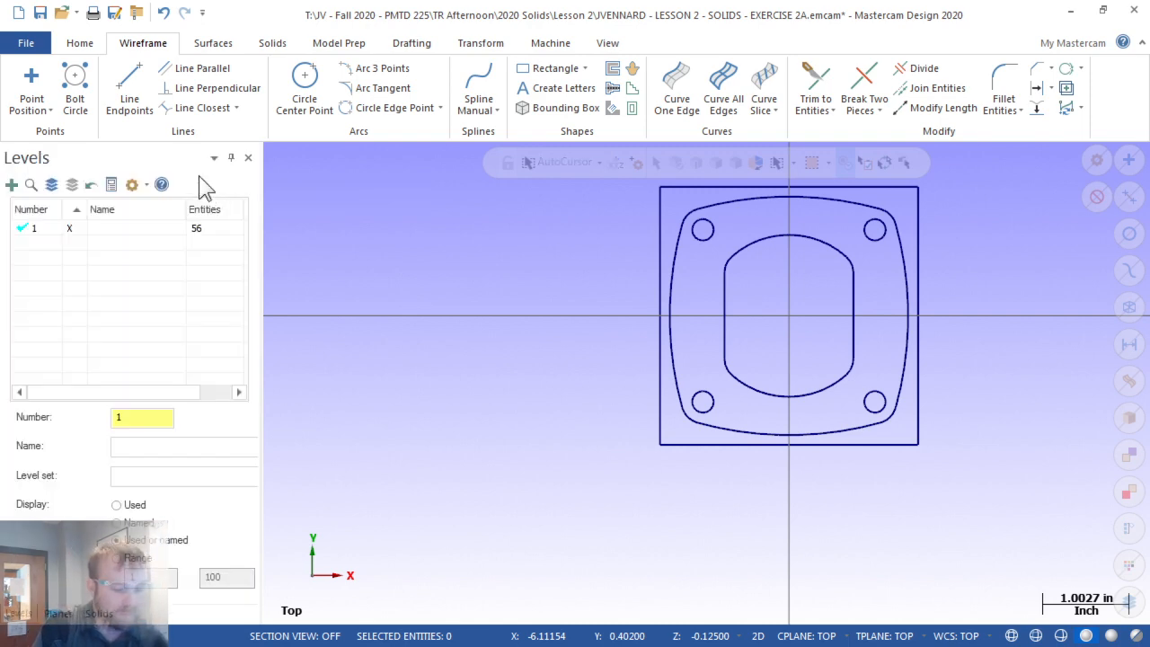
In the isometric view, select the full outer square chain and the four corner hole circles
{"action": "key", "text": "alt+7"}
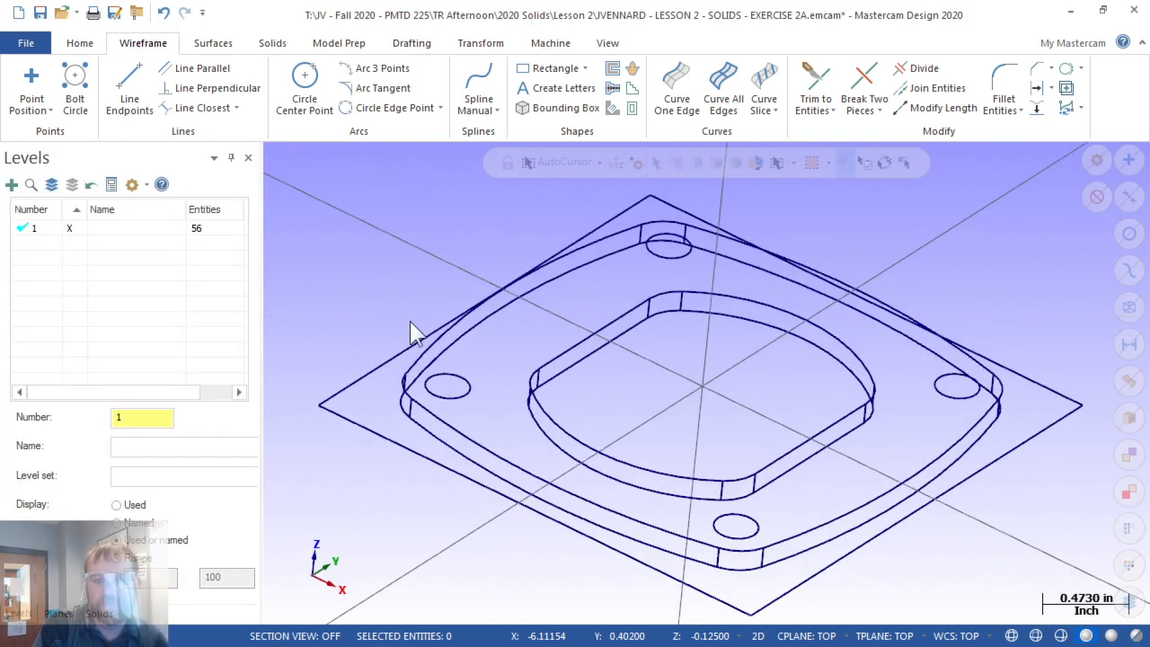
{"action": "key", "text": "alt+6"}
{"action": "key", "text": "alt+7"}
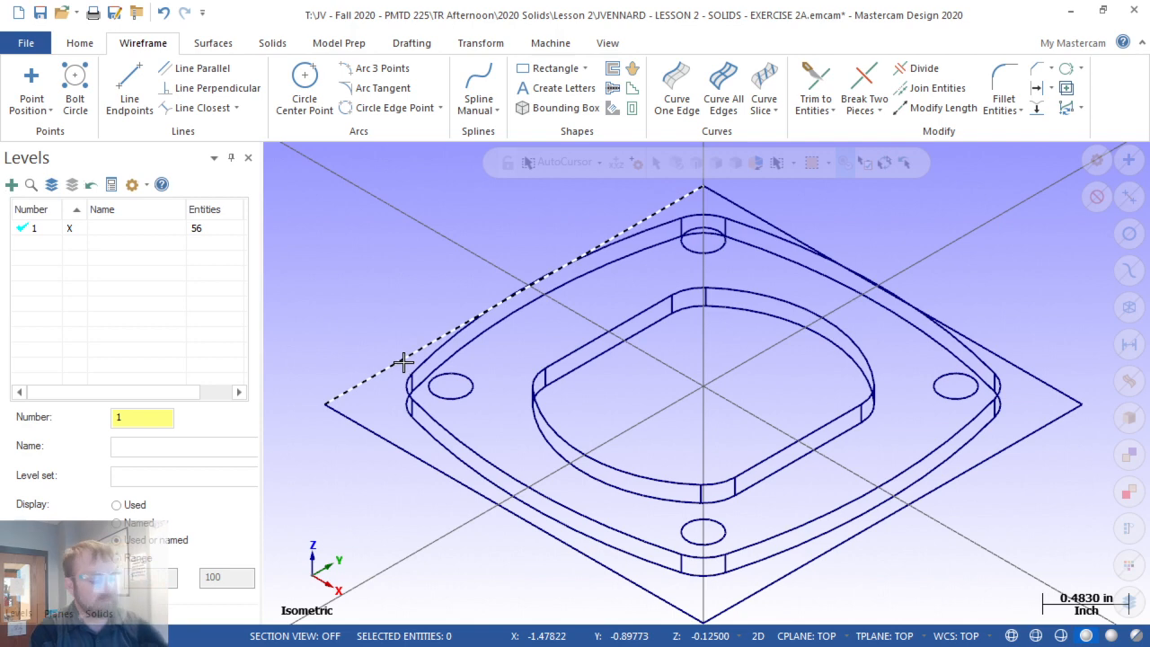
{"action": "scroll", "coordinate": [404, 362], "scroll_direction": "down", "scroll_amount": 3}
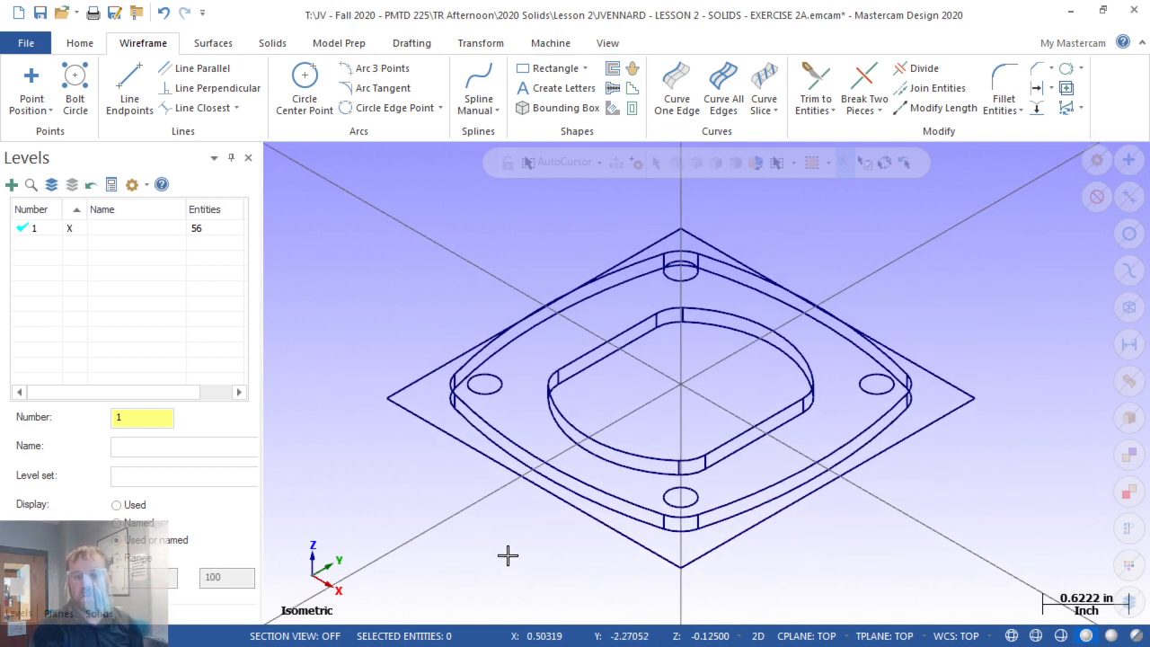
{"action": "mouse_move", "coordinate": [464, 558]}
{"action": "middle_mouse_down"}
{"action": "mouse_move", "coordinate": [464, 506]}
{"action": "mouse_move", "coordinate": [464, 558]}
{"action": "middle_mouse_up"}
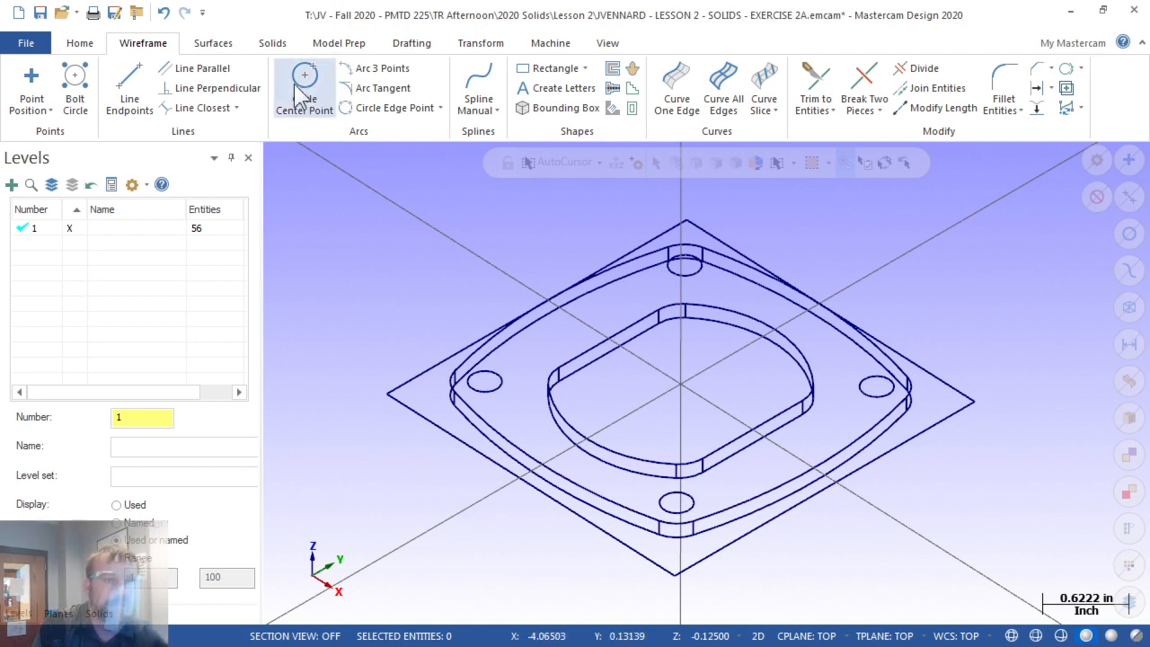
{"action": "left_click", "coordinate": [193, 448]}
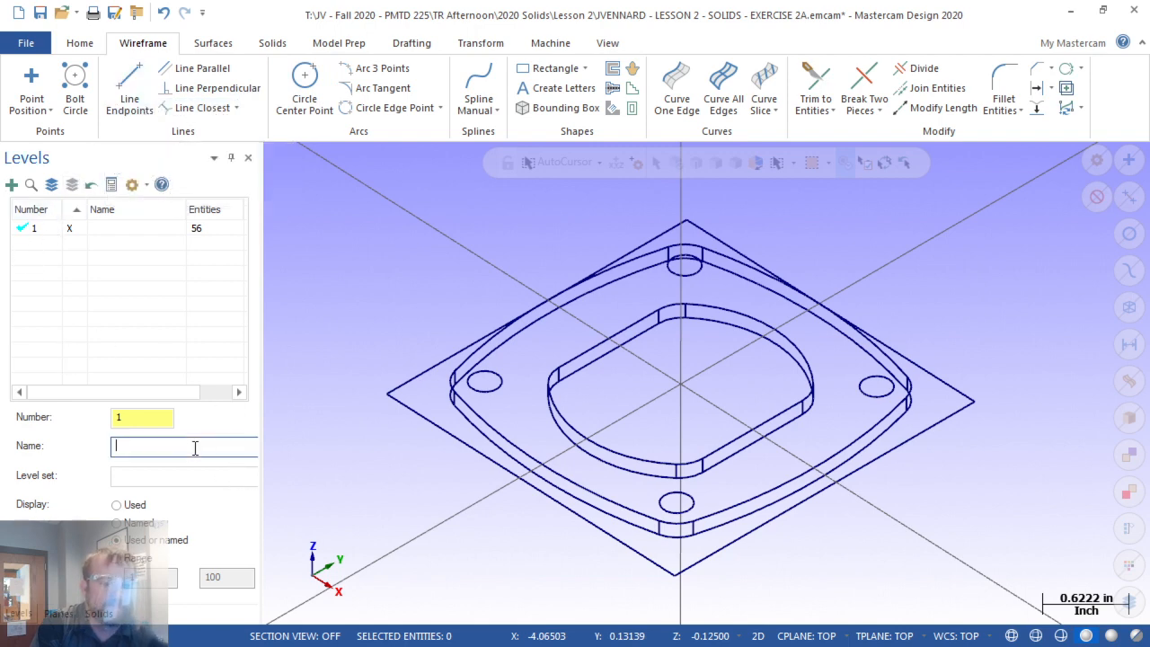
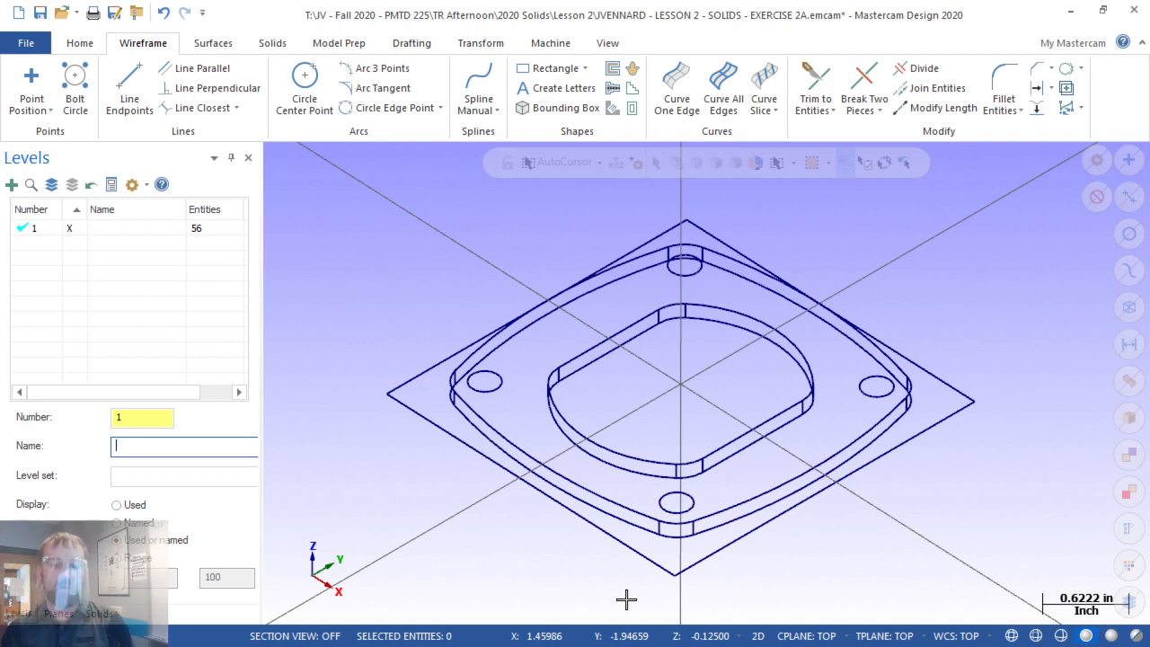
{"action": "double_click", "coordinate": [628, 556]}
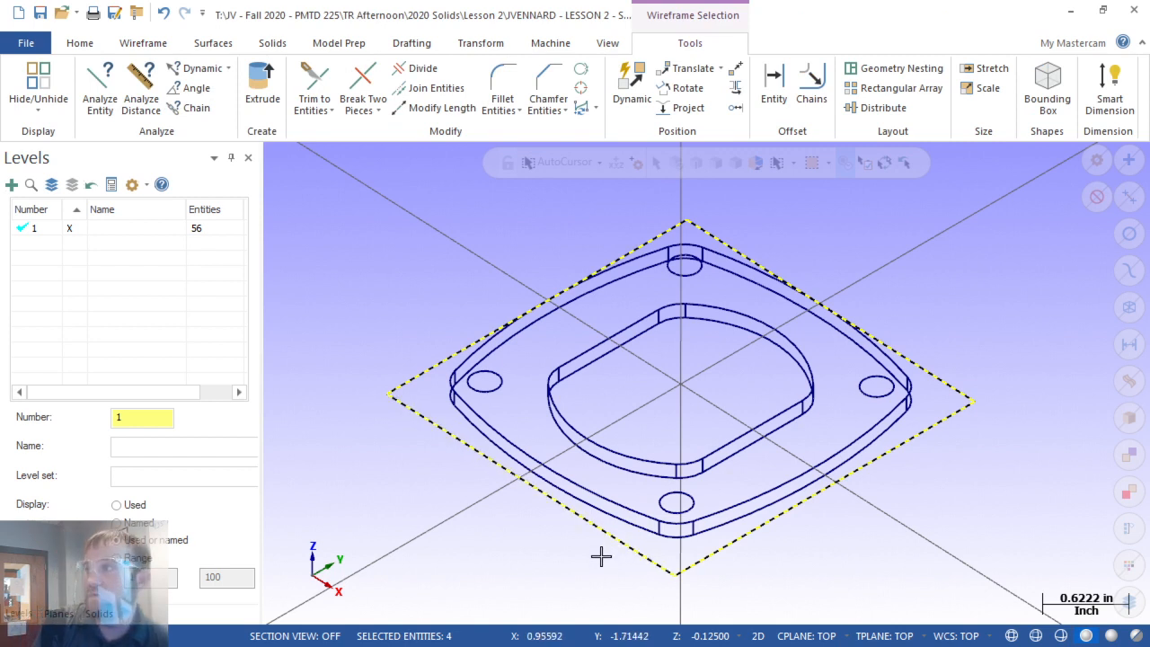
{"action": "left_click", "coordinate": [502, 388]}
{"action": "left_click", "coordinate": [686, 269]}
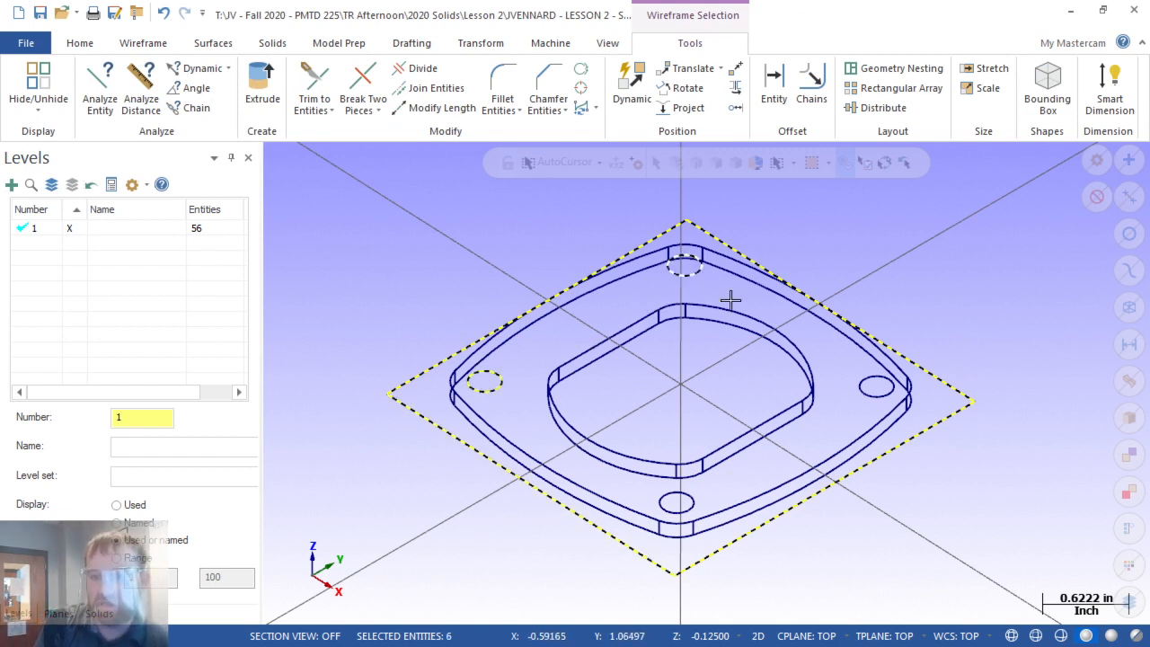
{"action": "left_click", "coordinate": [870, 387]}
{"action": "left_click", "coordinate": [681, 503]}
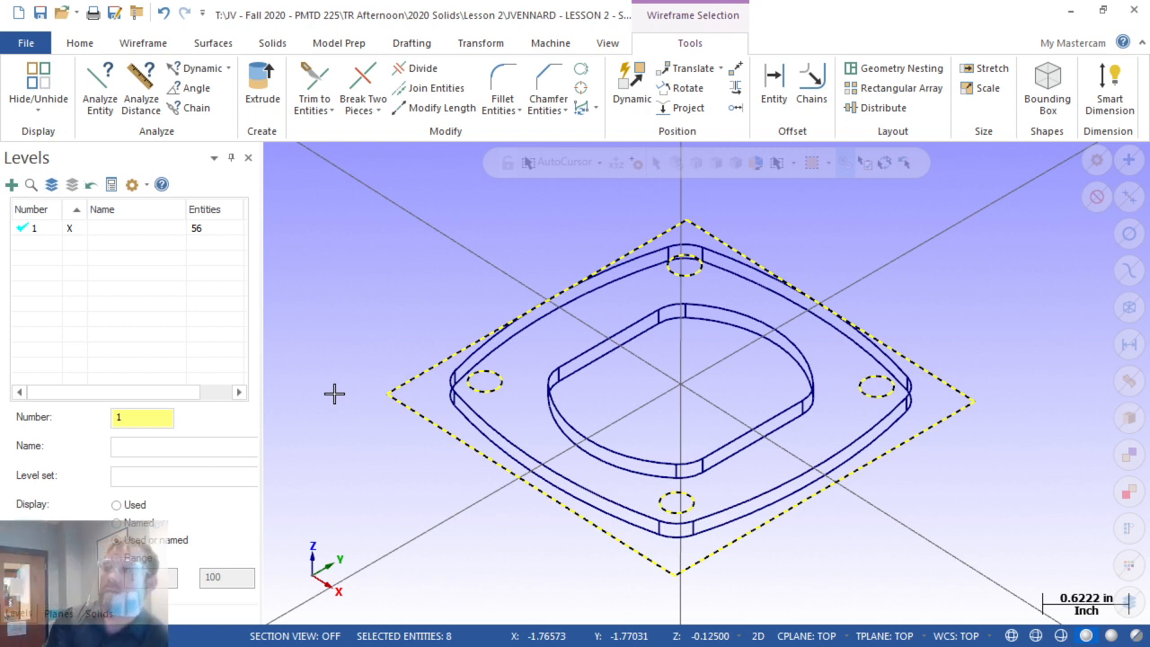
Project the selected square outline and four circles to a depth of -0.25 using the Join method
{"action": "left_click", "coordinate": [684, 109]}
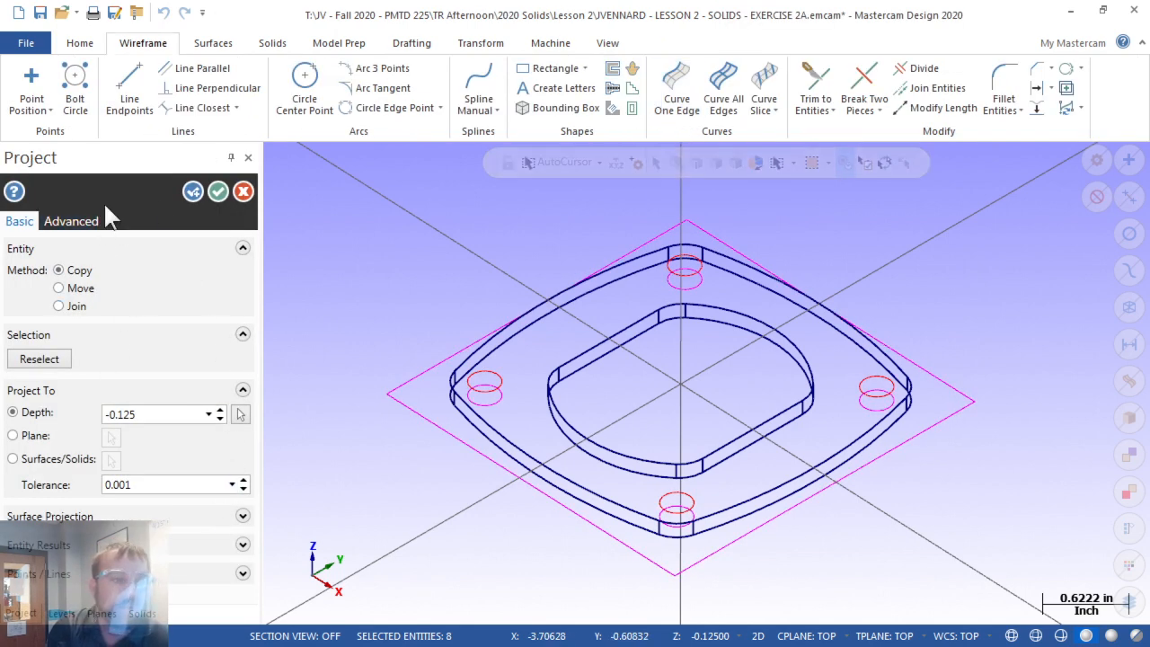
{"action": "left_click", "coordinate": [71, 308]}
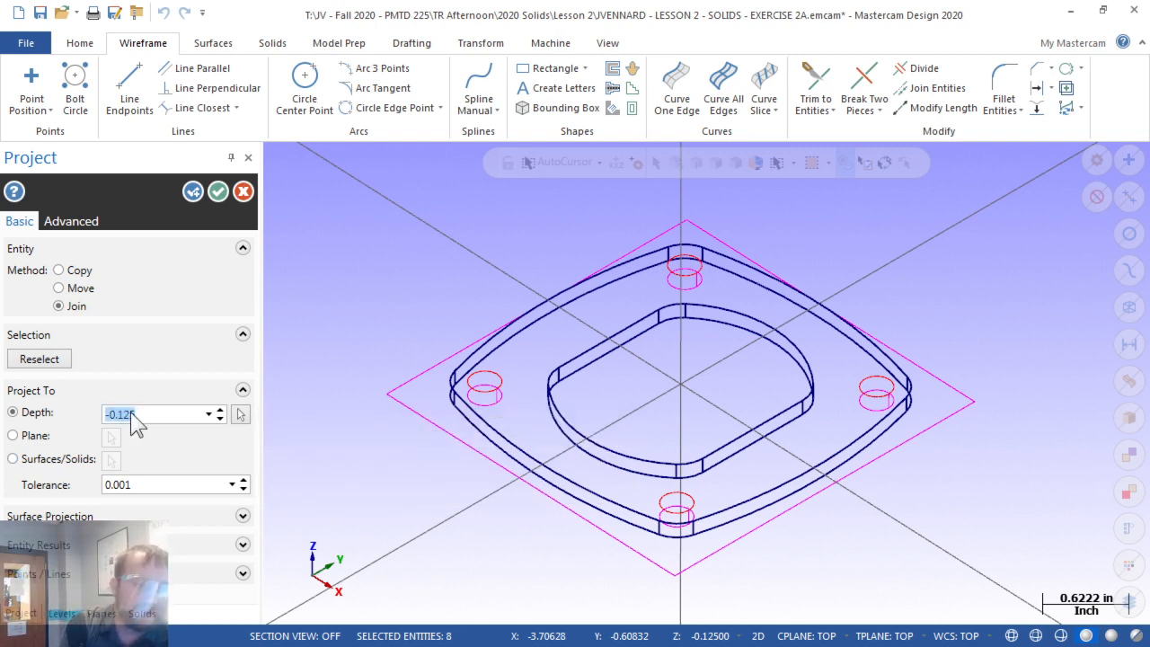
{"action": "type", "text": ".25"}
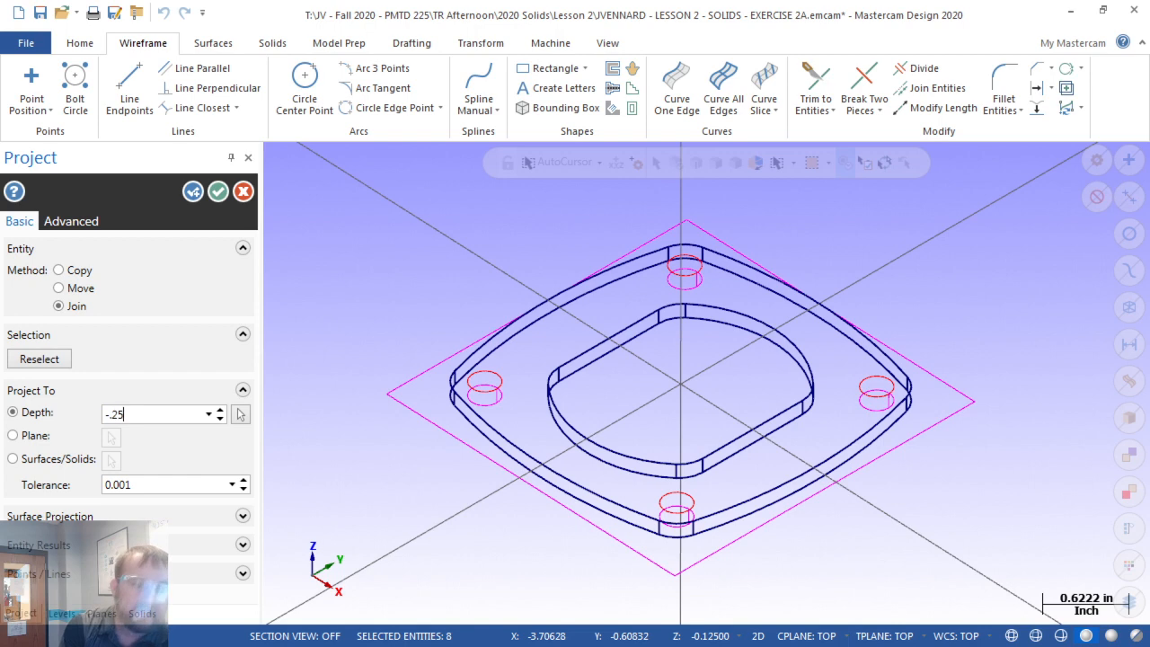
{"action": "key", "text": "Tab"}
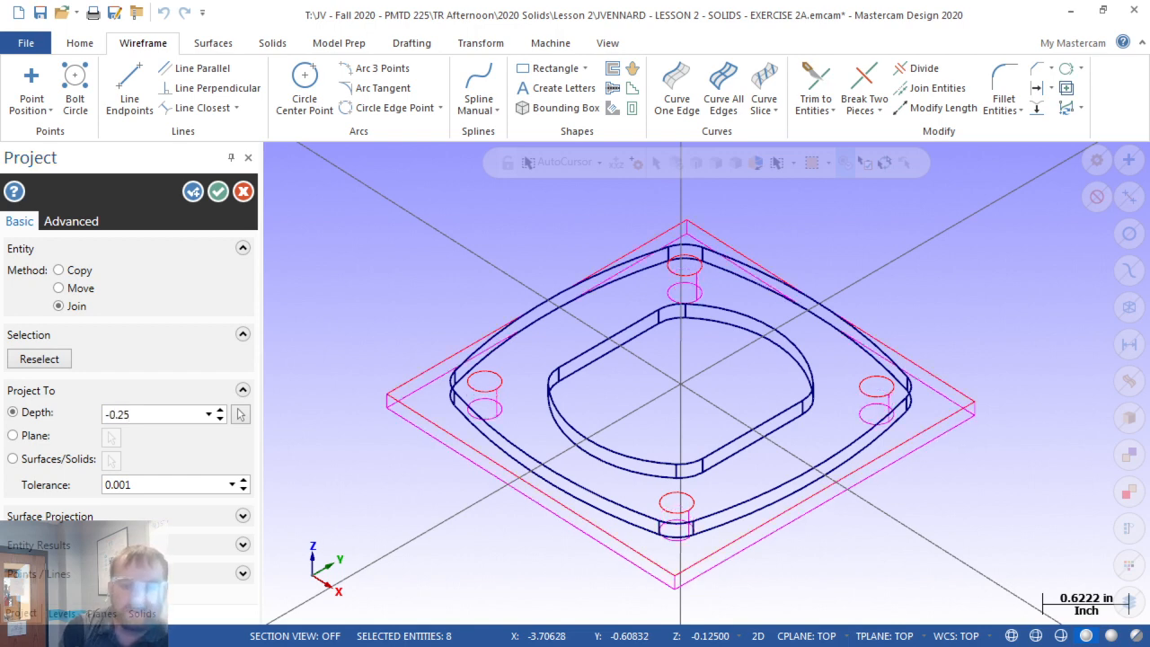
{"action": "mouse_move", "coordinate": [470, 496]}
{"action": "middle_mouse_down"}
{"action": "mouse_move", "coordinate": [438, 484]}
{"action": "mouse_move", "coordinate": [444, 449]}
{"action": "mouse_move", "coordinate": [432, 495]}
{"action": "middle_mouse_up"}
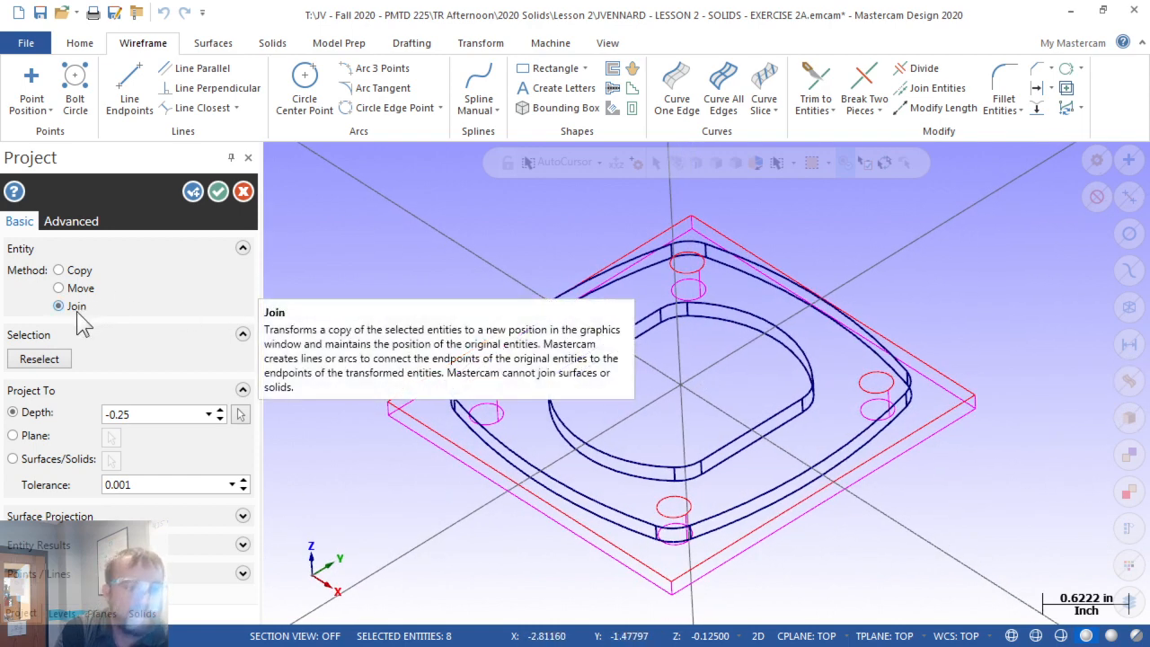
{"action": "double_click", "coordinate": [141, 413]}
{"action": "key", "text": "Return"}
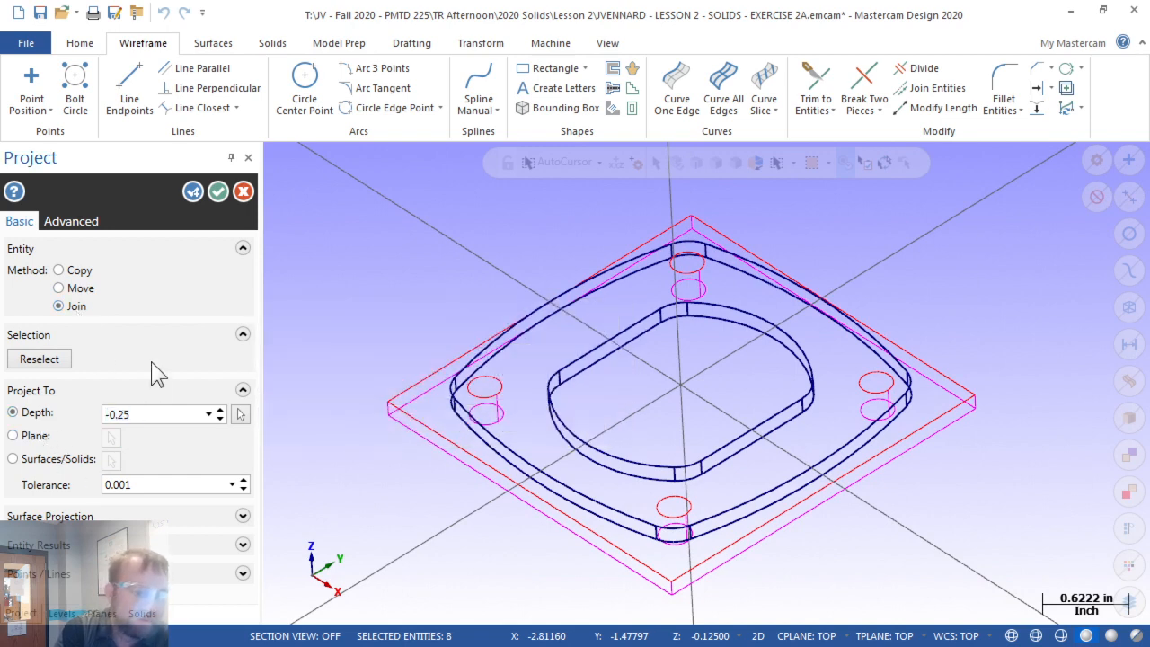
{"action": "left_click", "coordinate": [219, 192]}
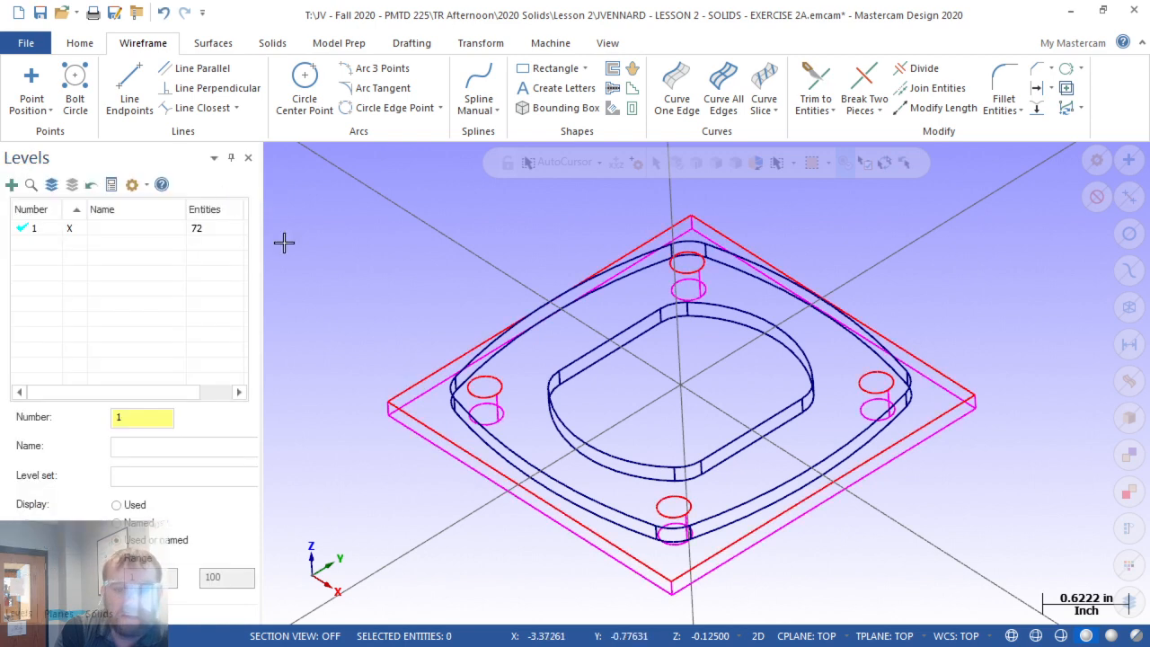
Clear the result colors from the transformed geometry and delete any duplicate entities
{"action": "right_click", "coordinate": [371, 285]}
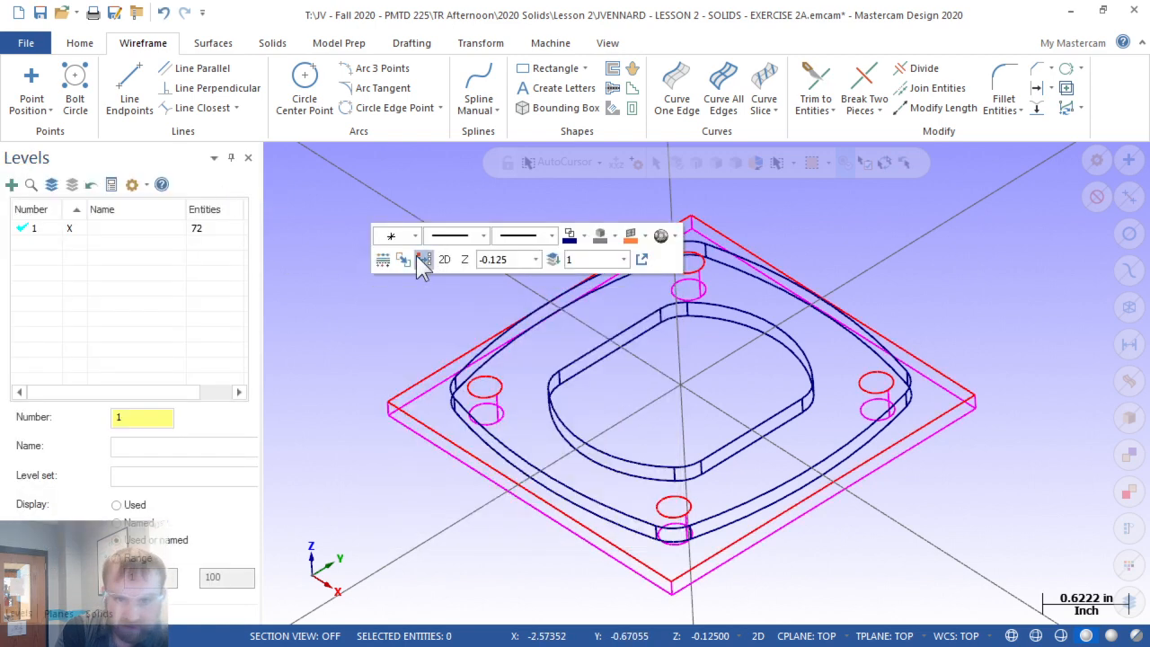
{"action": "left_click", "coordinate": [419, 258]}
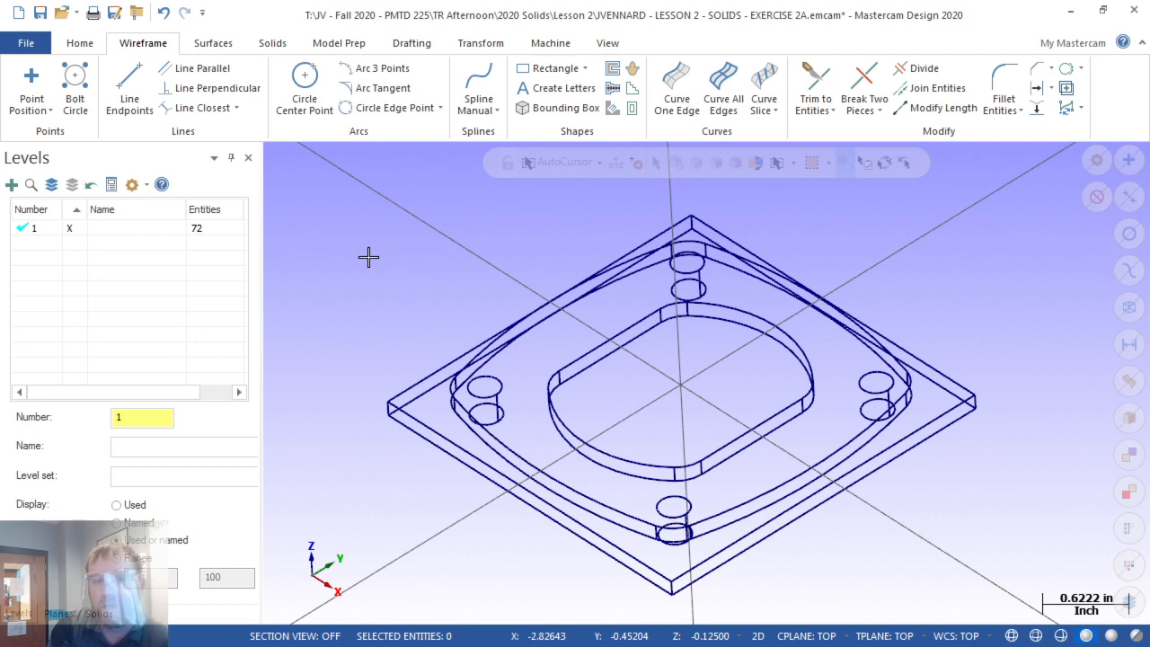
{"action": "left_click", "coordinate": [80, 45]}
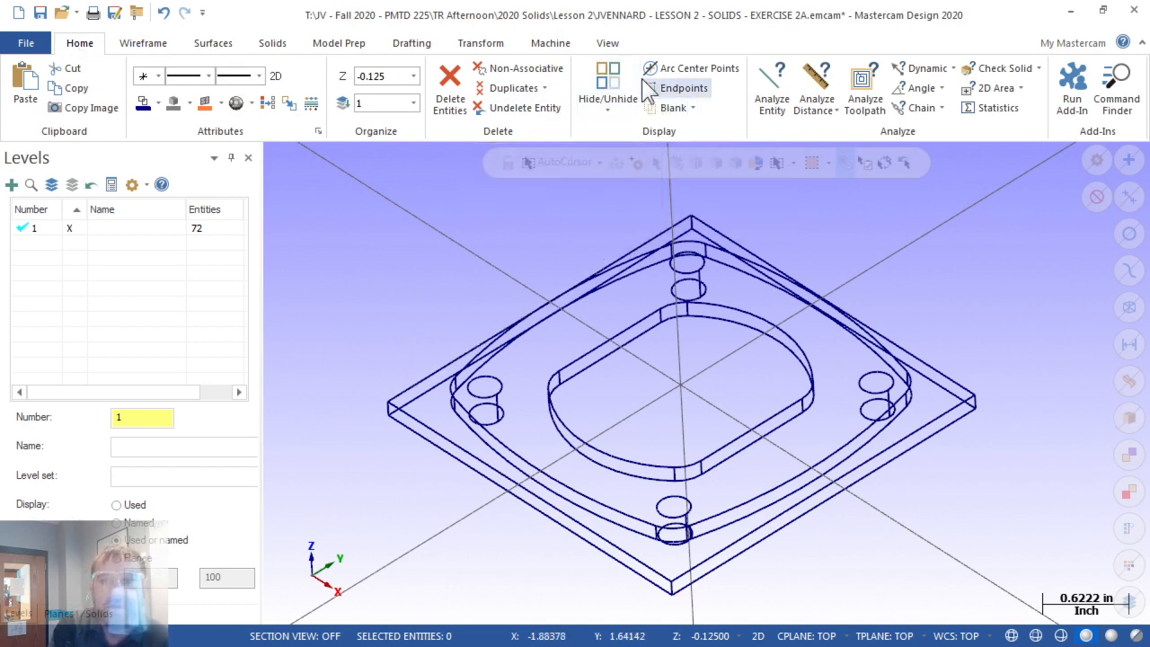
{"action": "left_click", "coordinate": [513, 90]}
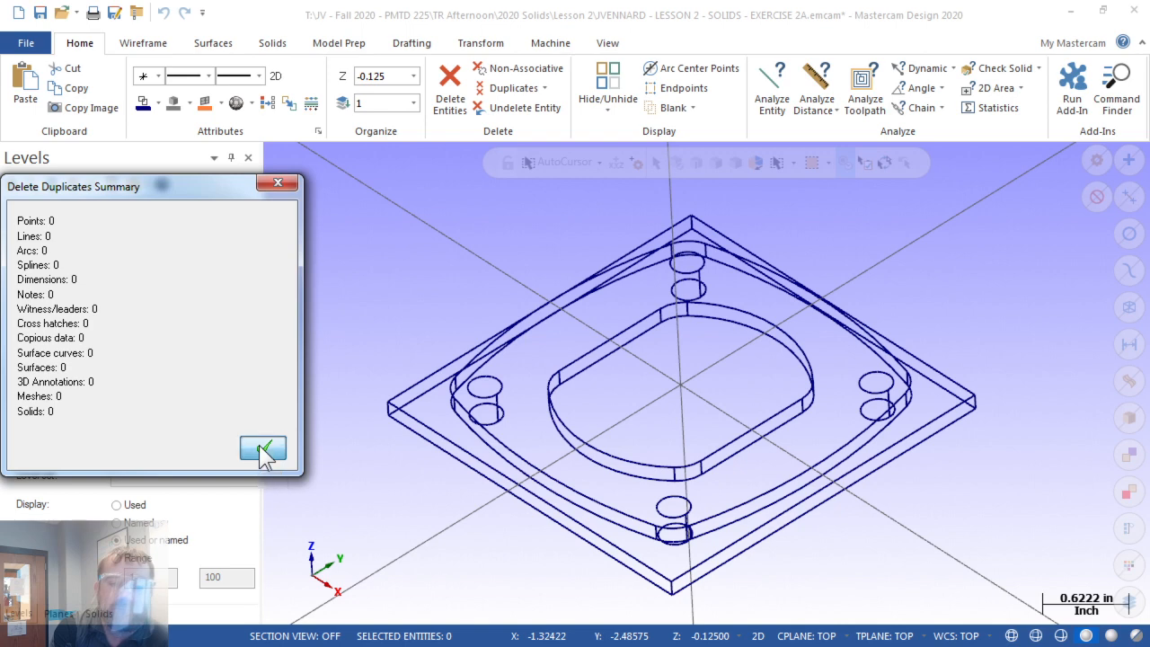
{"action": "left_click", "coordinate": [263, 449]}
{"action": "scroll", "coordinate": [367, 344], "scroll_direction": "down", "scroll_amount": 2}
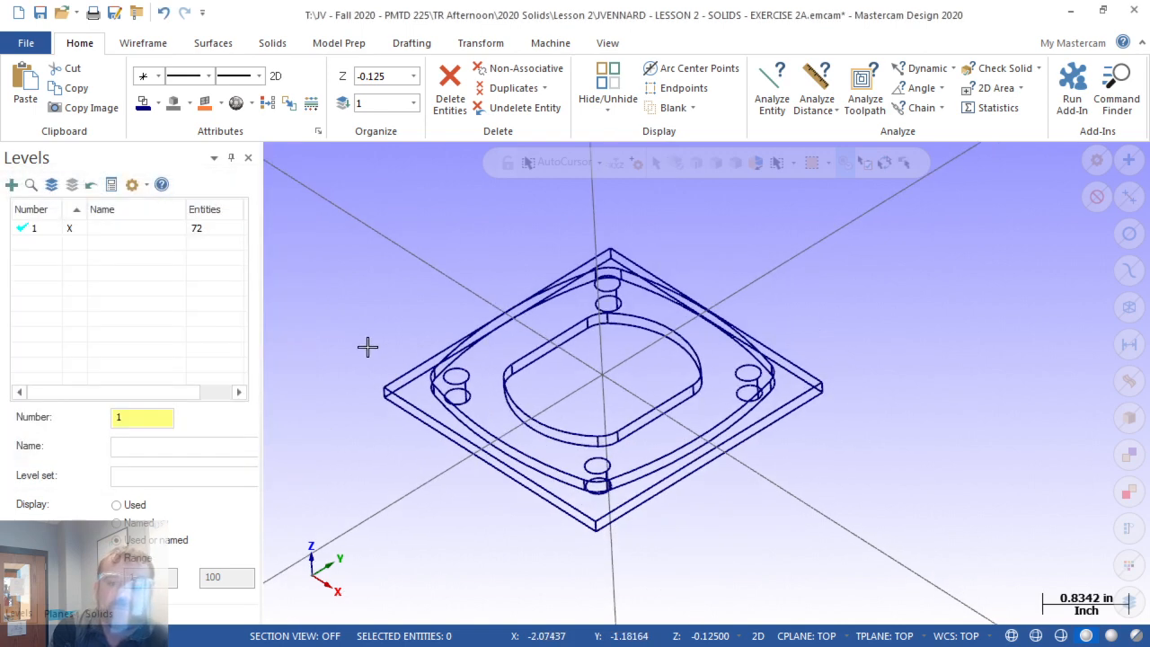
{"action": "scroll", "coordinate": [341, 350], "scroll_direction": "up", "scroll_amount": 2}
{"action": "scroll", "coordinate": [361, 401], "scroll_direction": "down", "scroll_amount": 1}
{"action": "scroll", "coordinate": [375, 483], "scroll_direction": "up", "scroll_amount": 2}
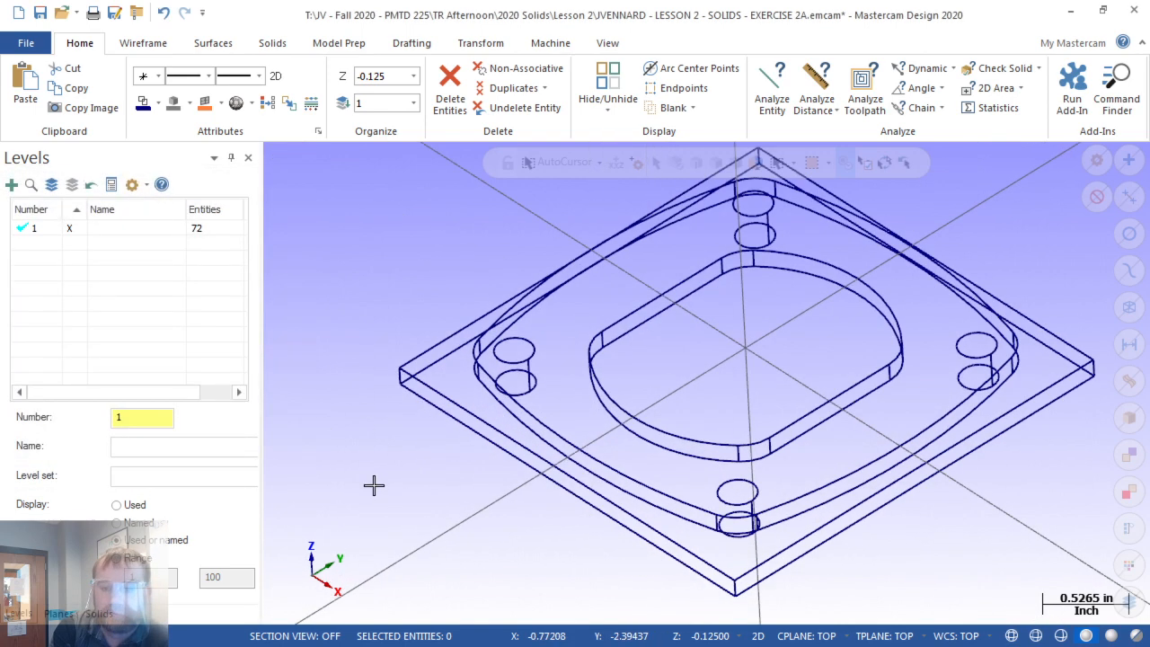
{"action": "scroll", "coordinate": [394, 440], "scroll_direction": "down", "scroll_amount": 1}
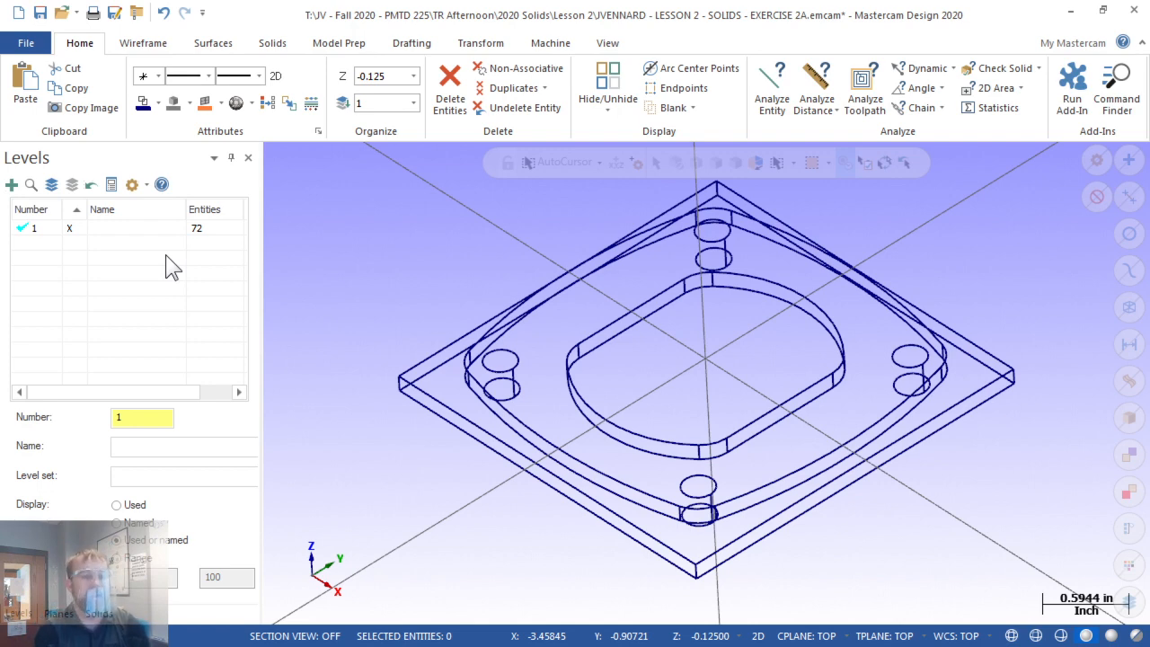
Name level 1 WIREFRAME GEOMETRY
{"action": "left_click", "coordinate": [175, 445]}
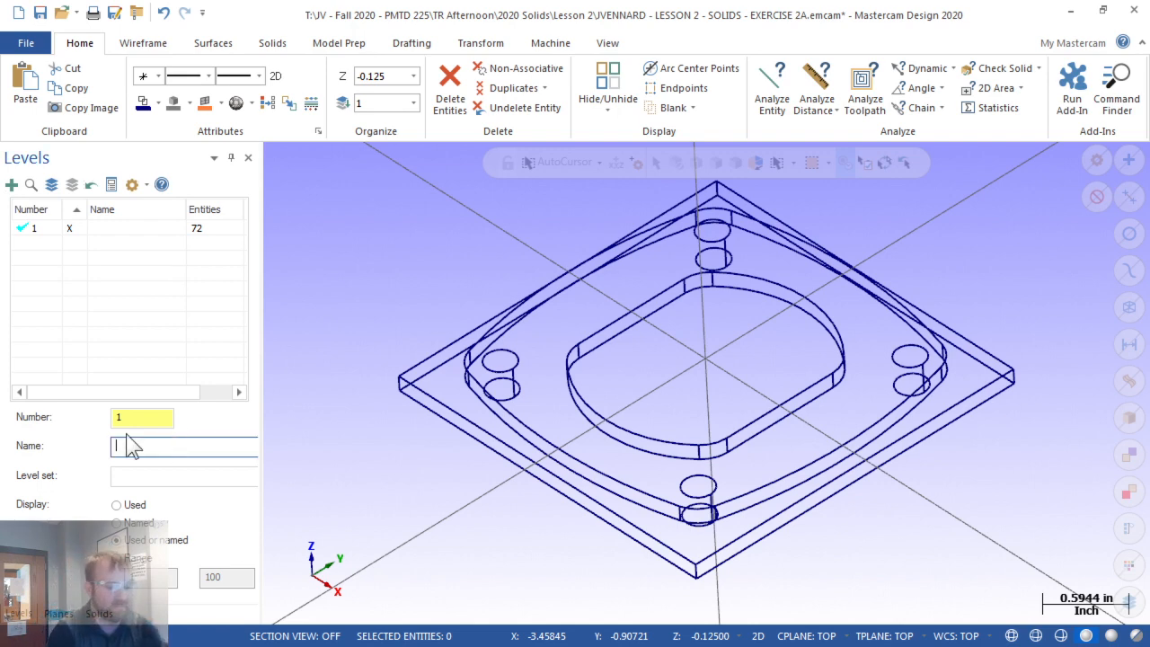
{"action": "type", "text": "WIREFRAME "}
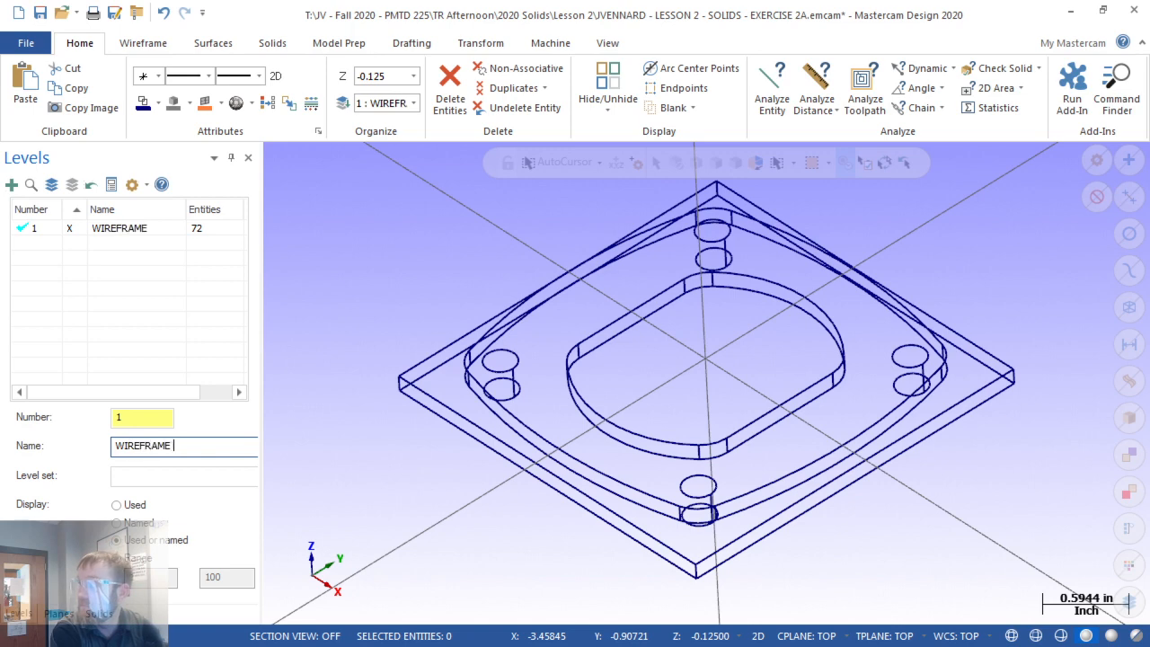
{"action": "type", "text": "GEOMETRY"}
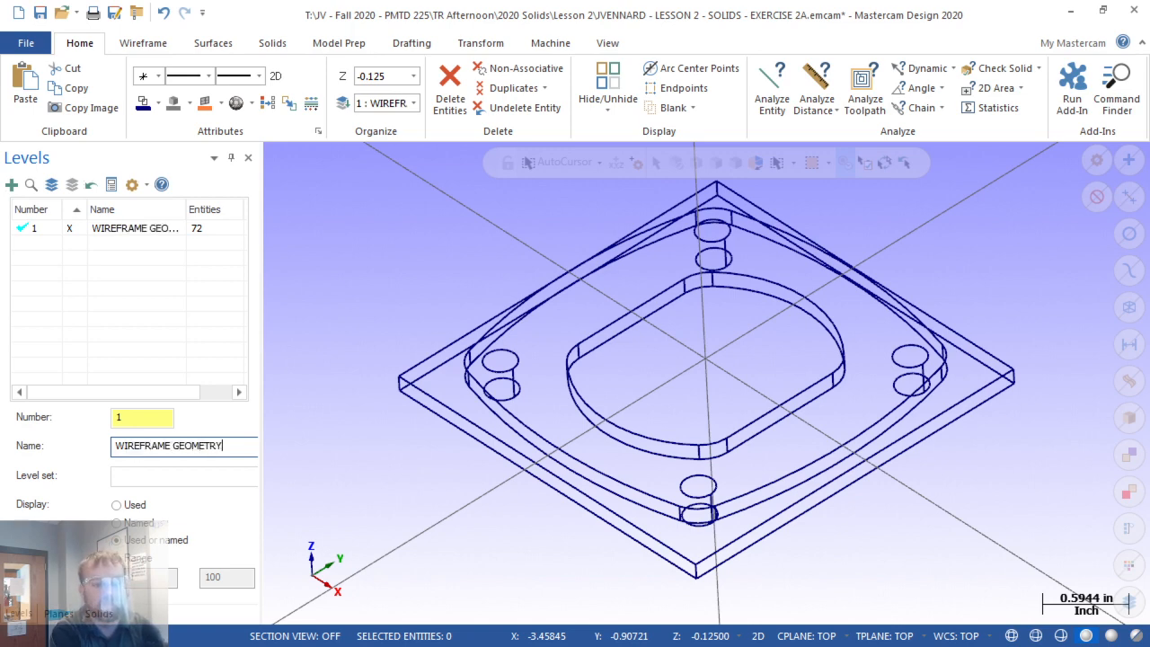
{"action": "key", "text": "Return"}
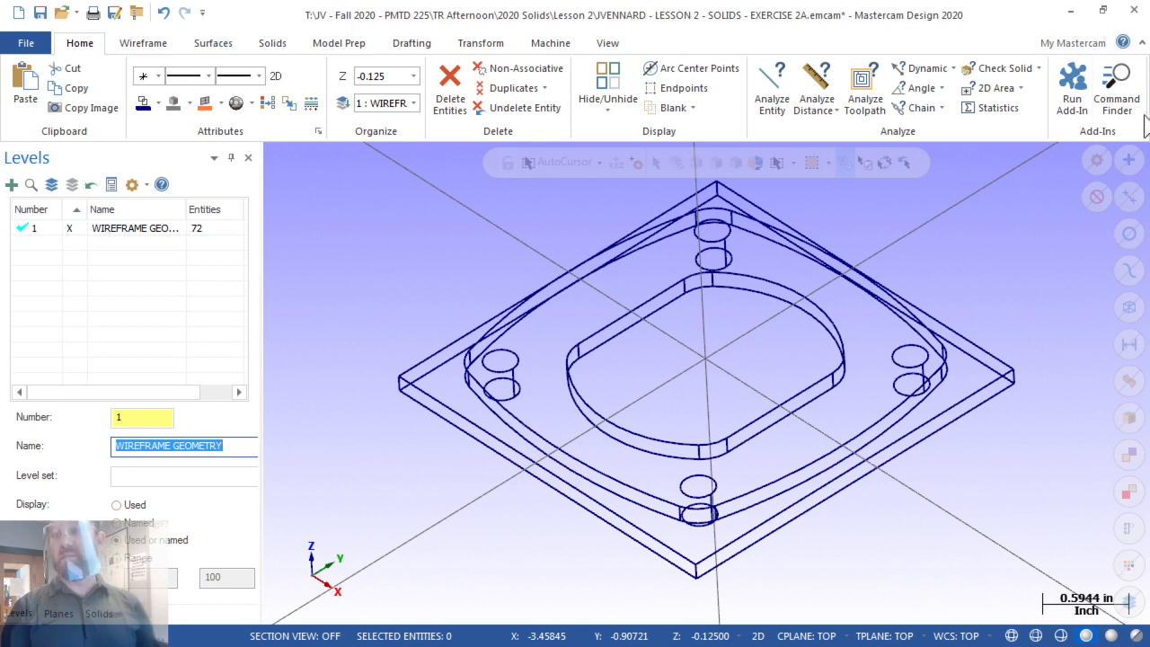
Run the FindOverlap.dll add-in on all entities to check the wireframe for overlapping geometry
{"action": "left_click", "coordinate": [1083, 90]}
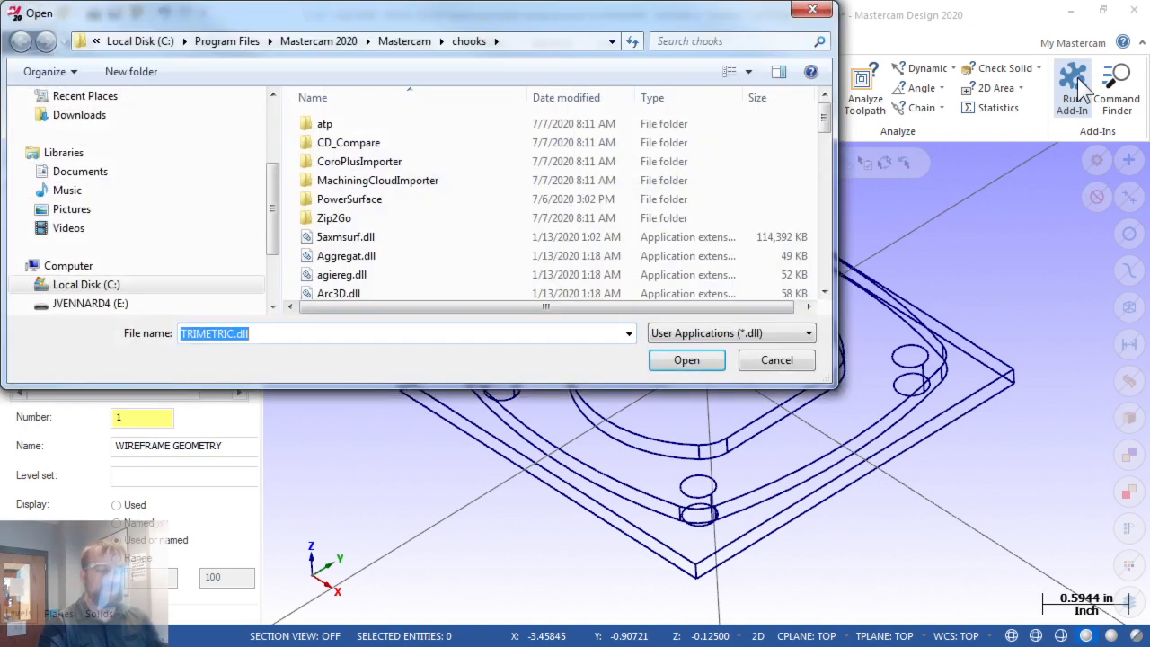
{"action": "left_click", "coordinate": [390, 255]}
{"action": "scroll", "coordinate": [390, 257], "scroll_direction": "down", "scroll_amount": 5}
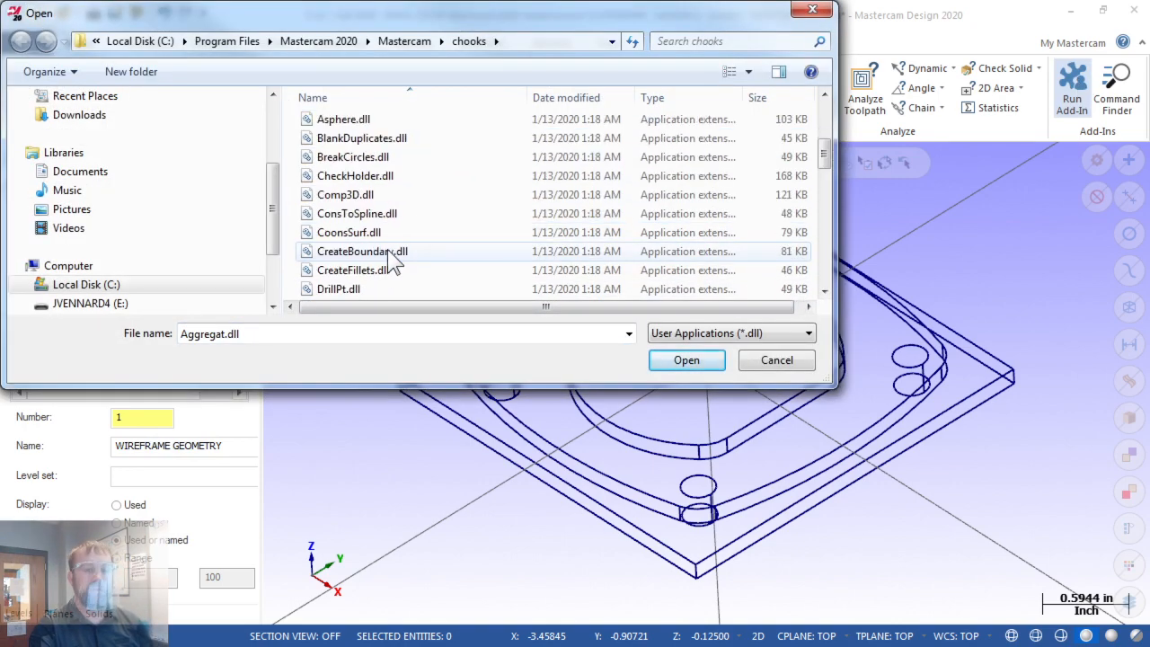
{"action": "scroll", "coordinate": [389, 252], "scroll_direction": "down", "scroll_amount": 1}
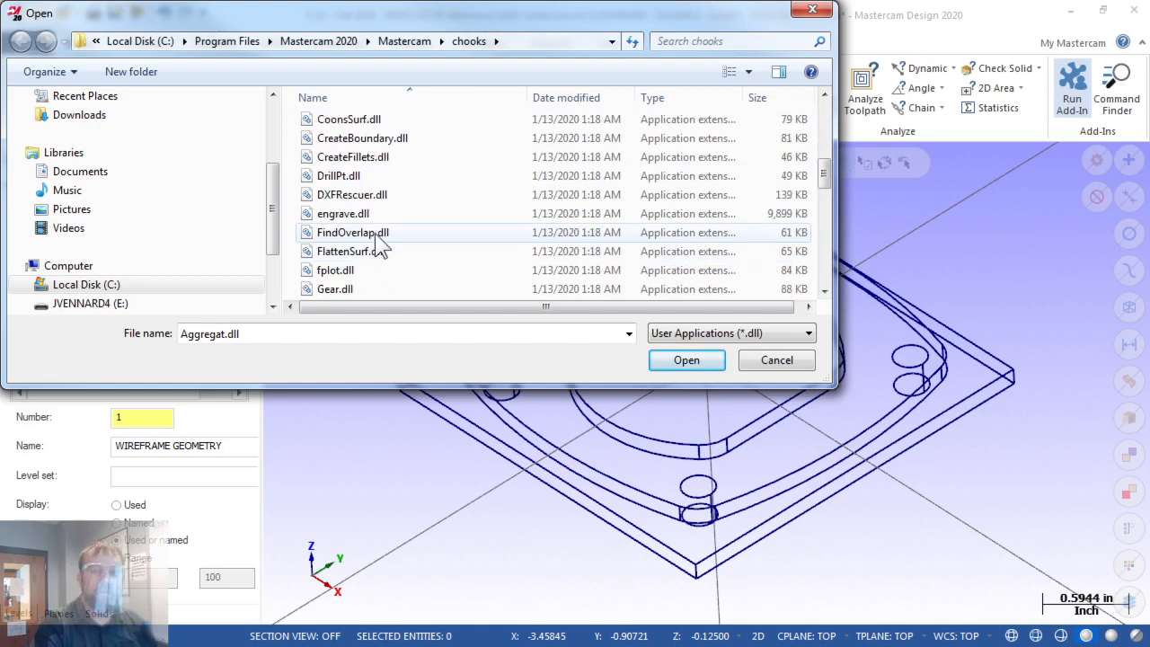
{"action": "left_click", "coordinate": [377, 233]}
{"action": "left_click", "coordinate": [700, 362]}
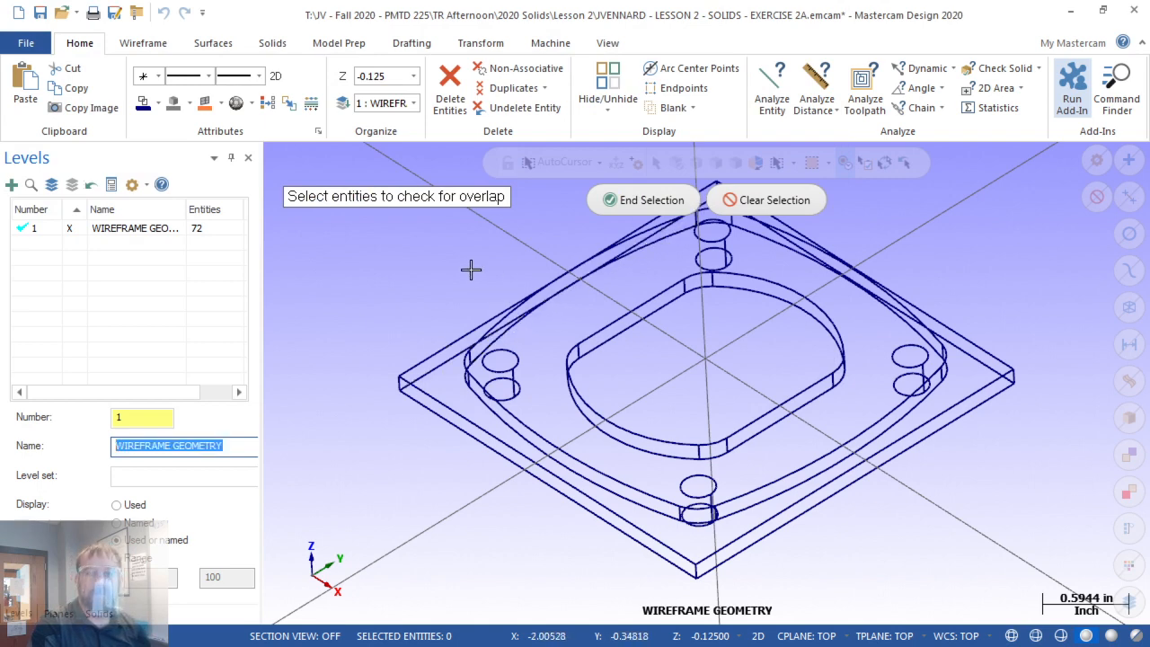
{"action": "key", "text": "ctrl+a"}
{"action": "scroll", "coordinate": [463, 288], "scroll_direction": "down", "scroll_amount": 3}
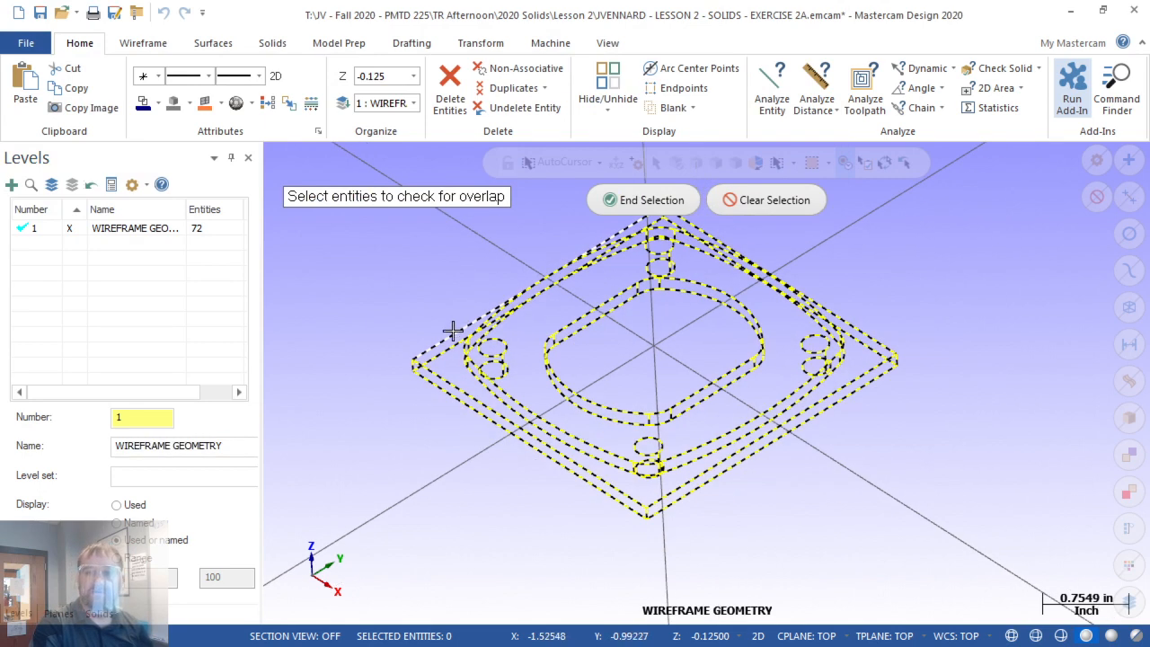
{"action": "scroll", "coordinate": [436, 287], "scroll_direction": "up", "scroll_amount": 1}
{"action": "scroll", "coordinate": [429, 275], "scroll_direction": "up", "scroll_amount": 1}
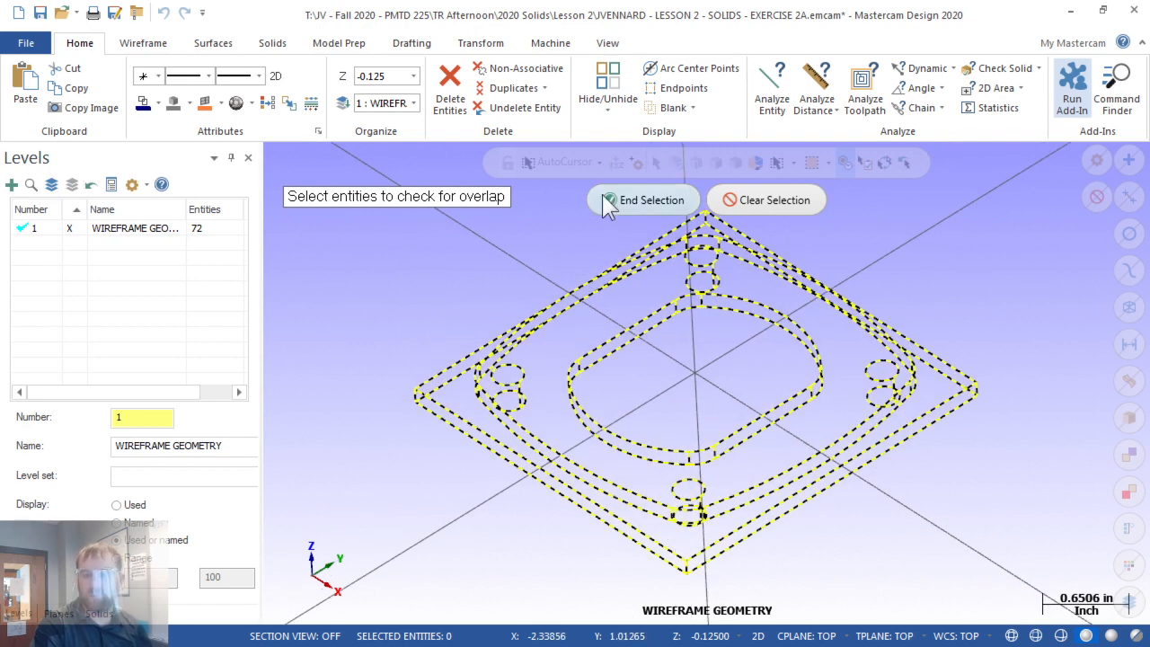
{"action": "left_click", "coordinate": [628, 199]}
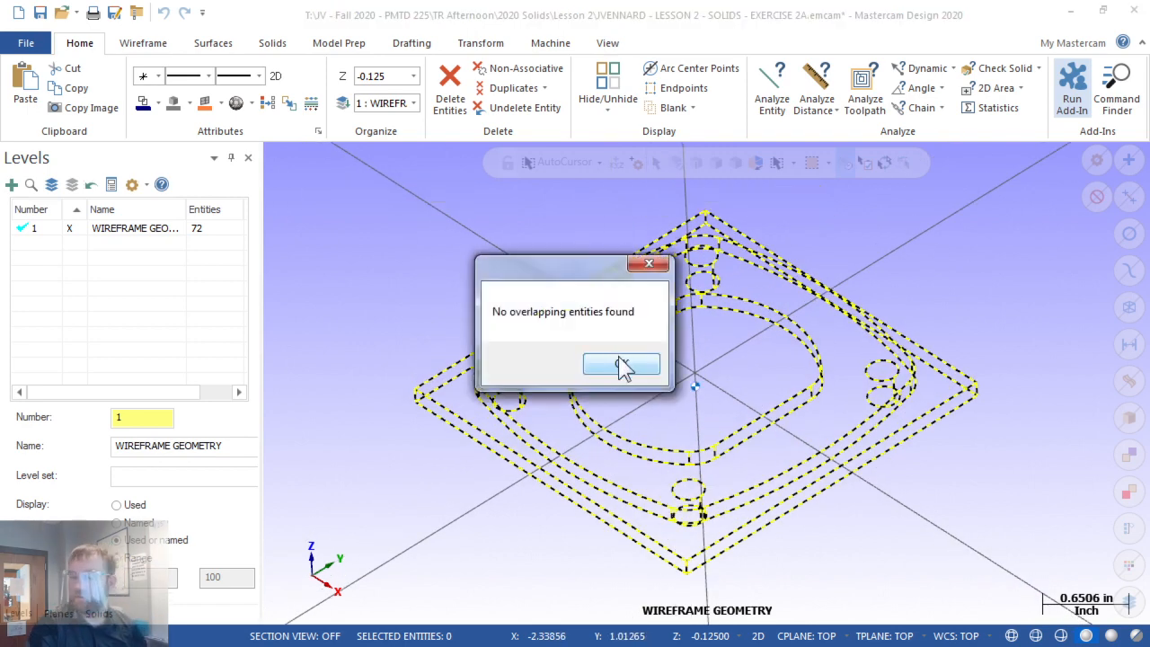
{"action": "left_click", "coordinate": [621, 366]}
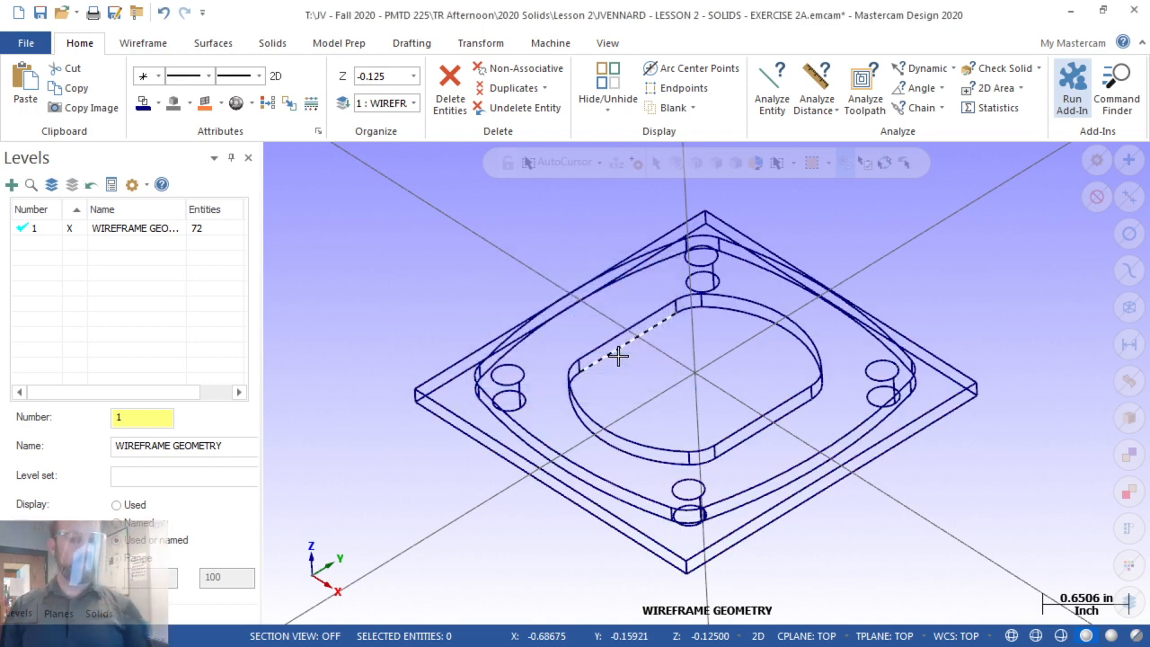
Set the graphics view to isometric and save the part file
{"action": "key", "text": "alt+7"}
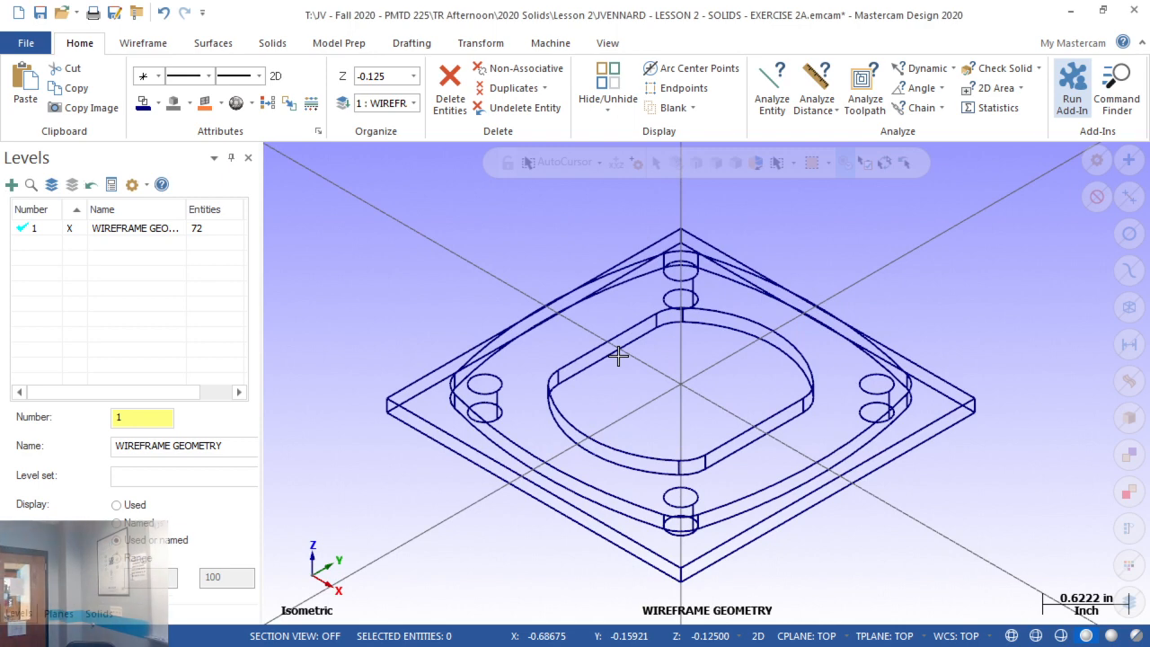
{"action": "key", "text": "ctrl+s"}
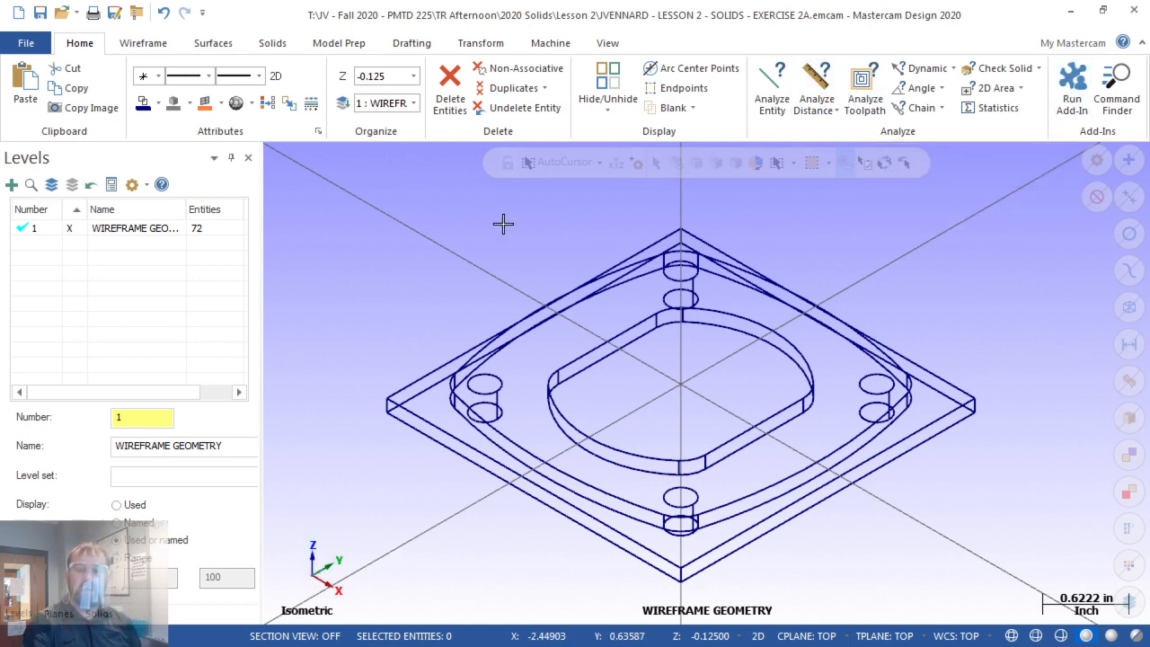
{"action": "scroll", "coordinate": [596, 326], "scroll_direction": "up", "scroll_amount": 2}
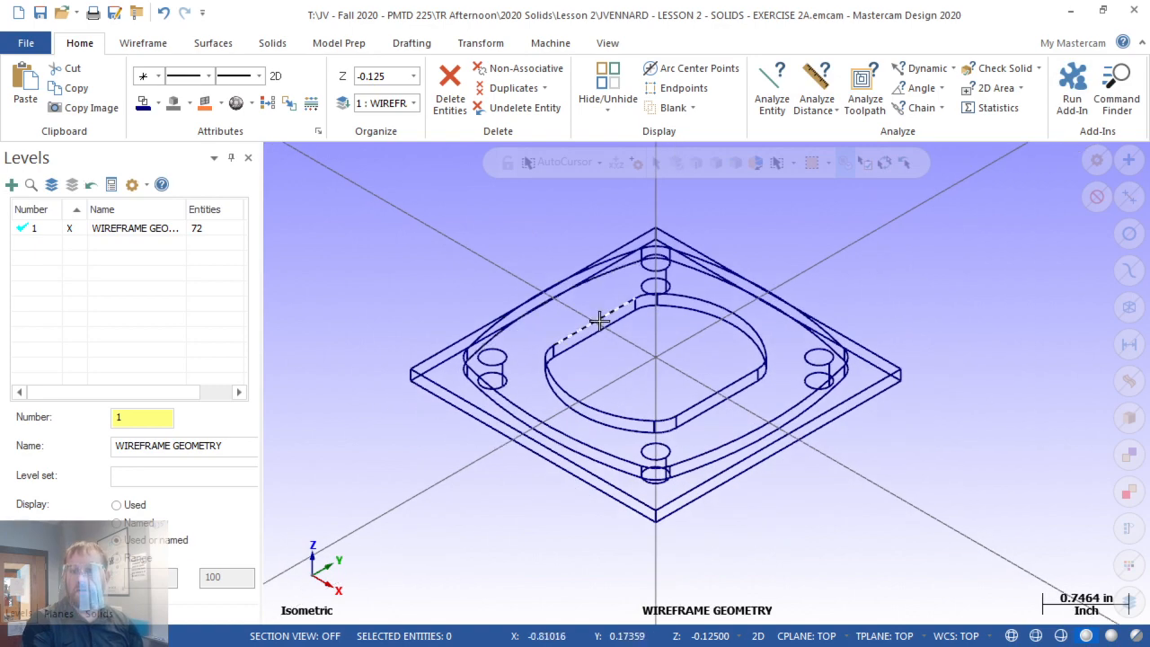
{"action": "mouse_move", "coordinate": [666, 467]}
{"action": "middle_mouse_down"}
{"action": "mouse_move", "coordinate": [670, 416]}
{"action": "mouse_move", "coordinate": [658, 487]}
{"action": "mouse_move", "coordinate": [665, 460]}
{"action": "middle_mouse_up"}
{"action": "scroll", "coordinate": [665, 460], "scroll_direction": "down", "scroll_amount": 4}
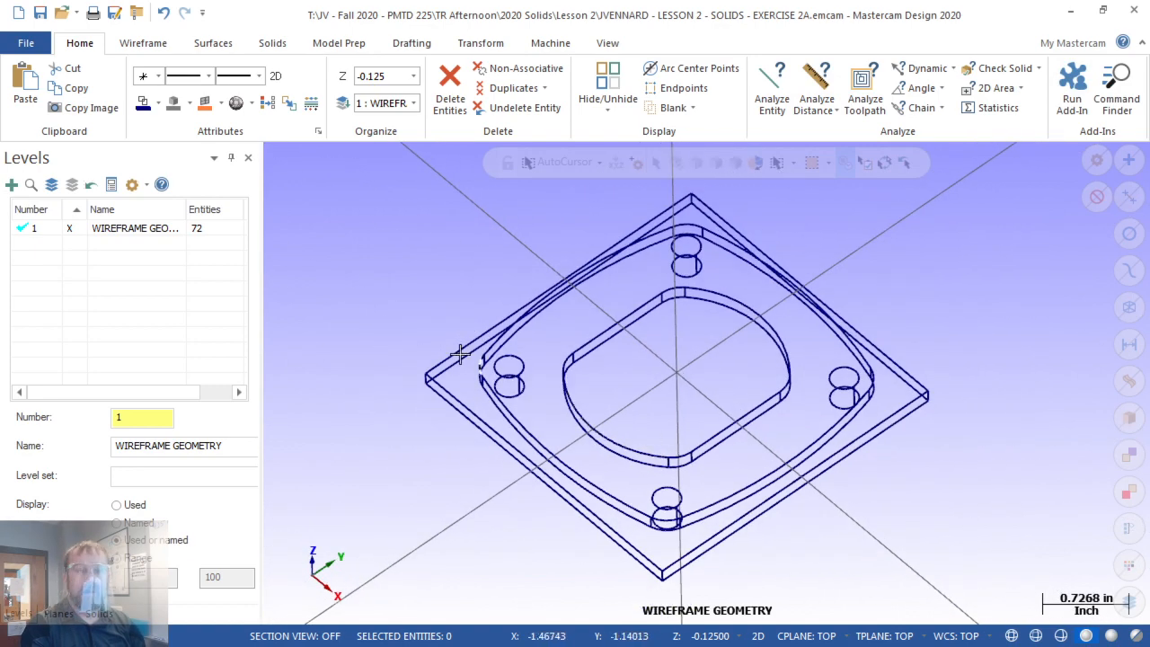
Create level 3 as the main level and name it SOLID MODEL
{"action": "double_click", "coordinate": [142, 417]}
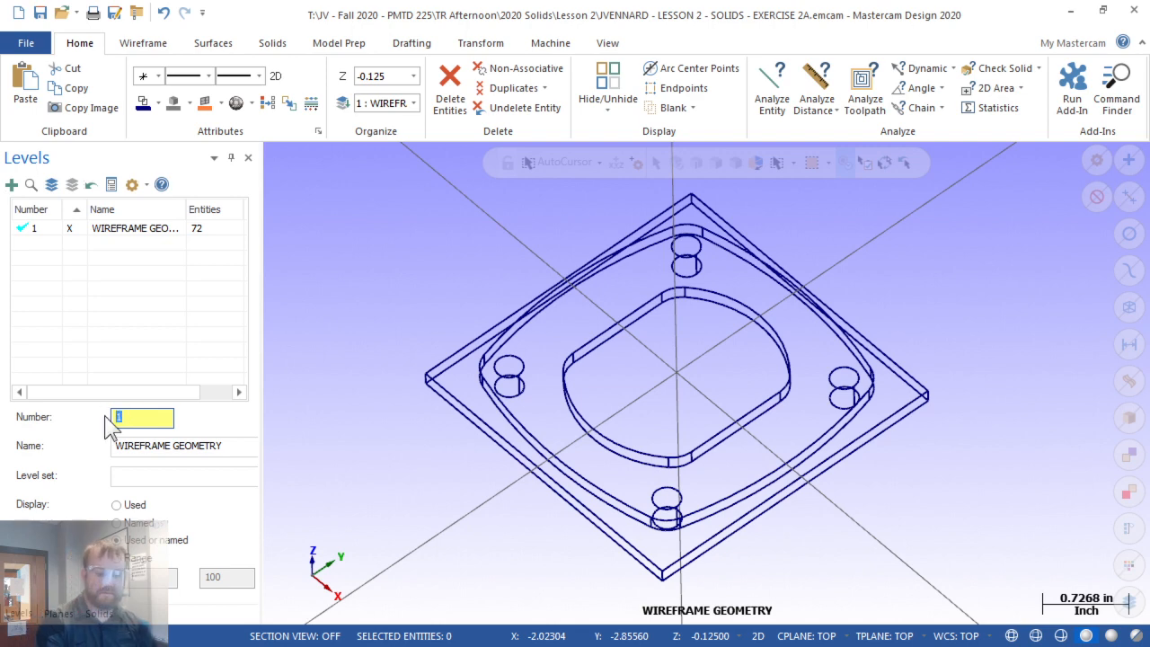
{"action": "type", "text": "3"}
{"action": "key", "text": "Tab"}
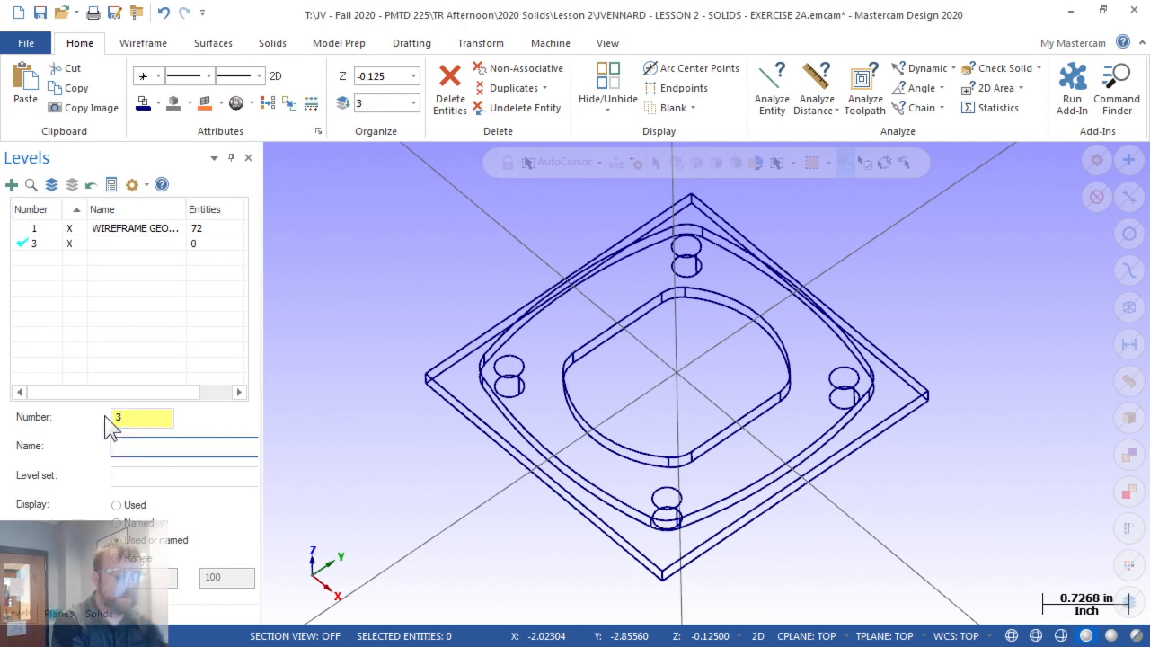
{"action": "type", "text": "sOLI"}
{"action": "key", "text": "BackSpace"}
{"action": "key", "text": "BackSpace"}
{"action": "key", "text": "BackSpace"}
{"action": "key", "text": "BackSpace"}
{"action": "type", "text": "SO"}
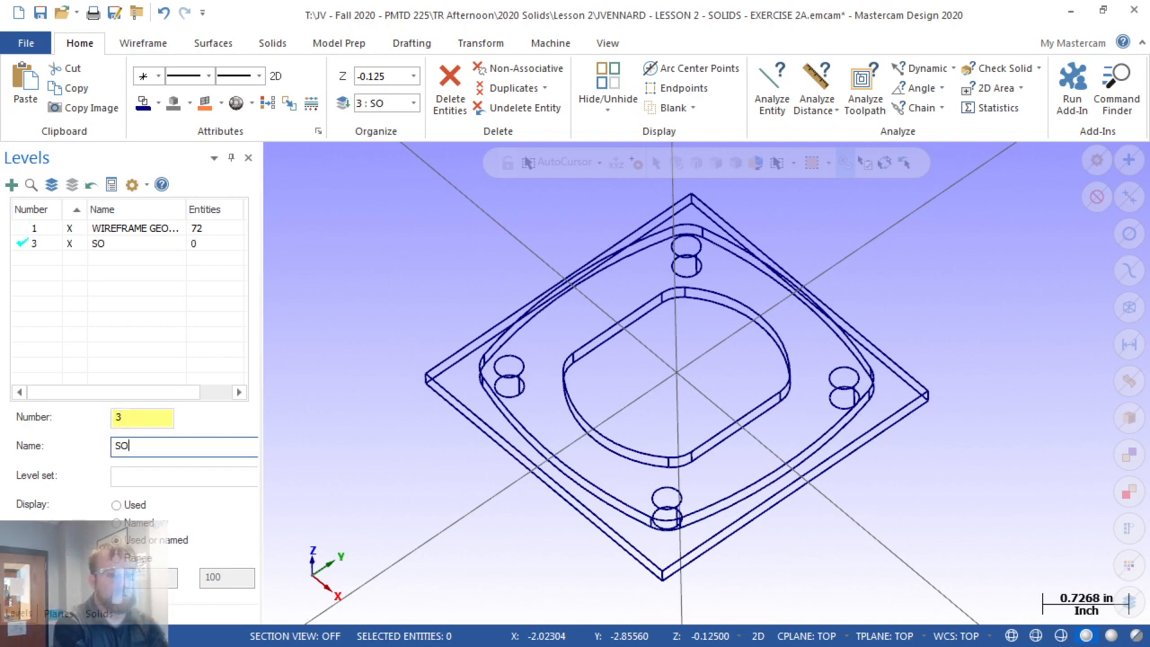
{"action": "type", "text": "LID MODEL"}
{"action": "key", "text": "Return"}
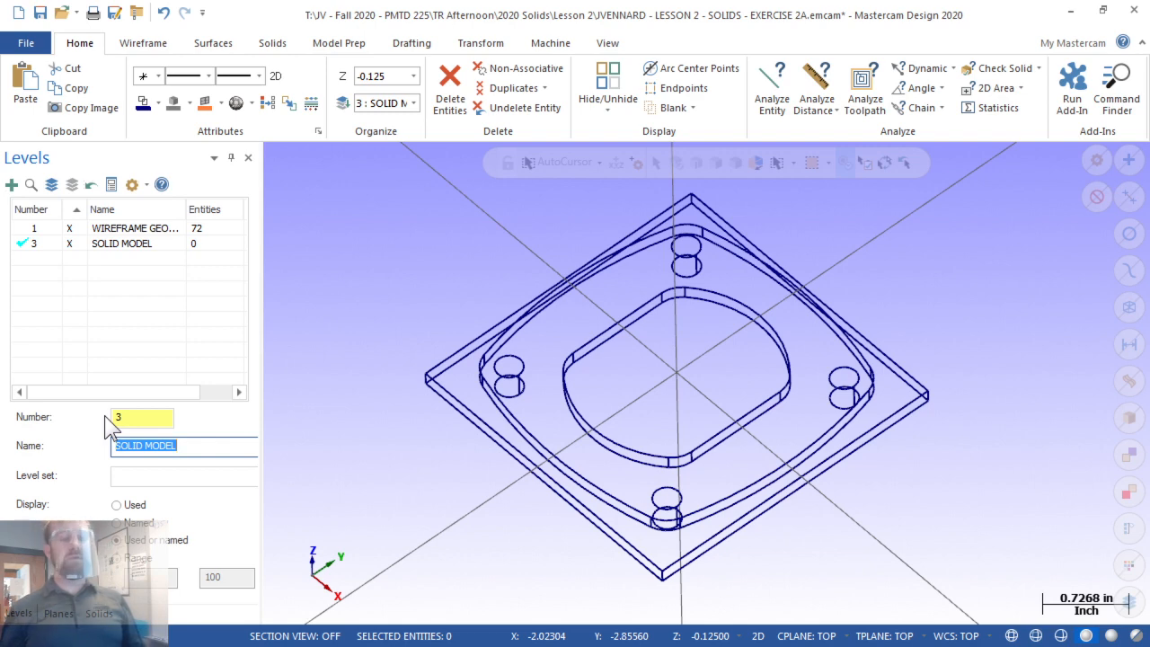
{"action": "left_click", "coordinate": [40, 247]}
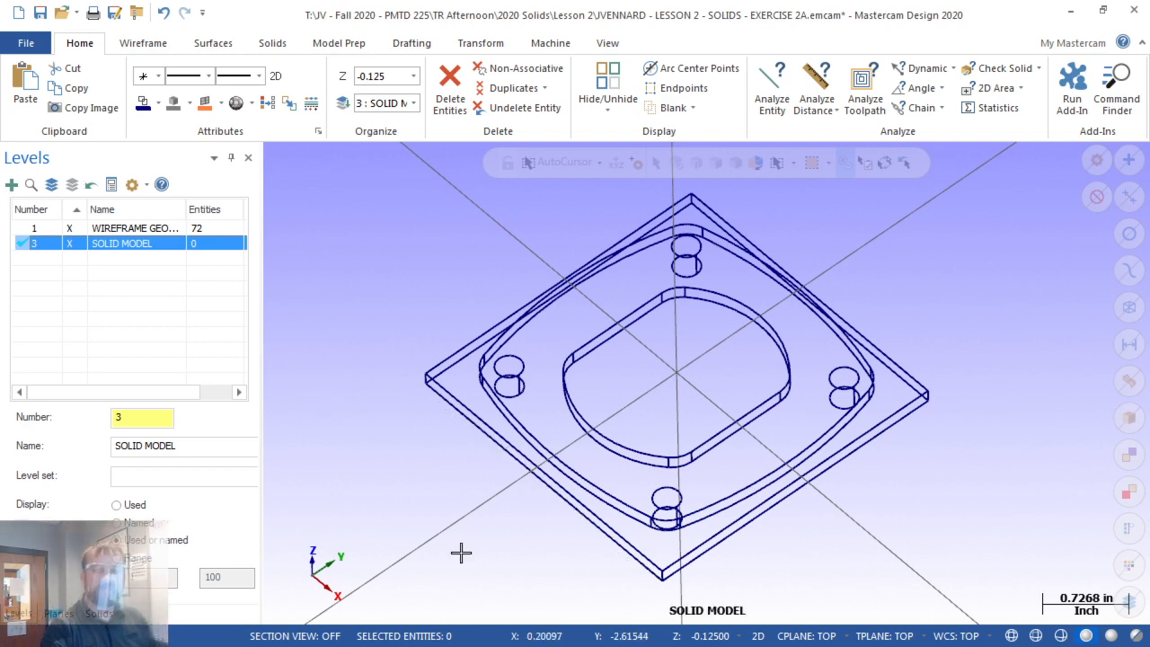
Start a solid Extrude with SOLID MODEL as the main level
{"action": "middle_click_drag", "start_coordinate": [462, 552], "coordinate": [459, 519]}
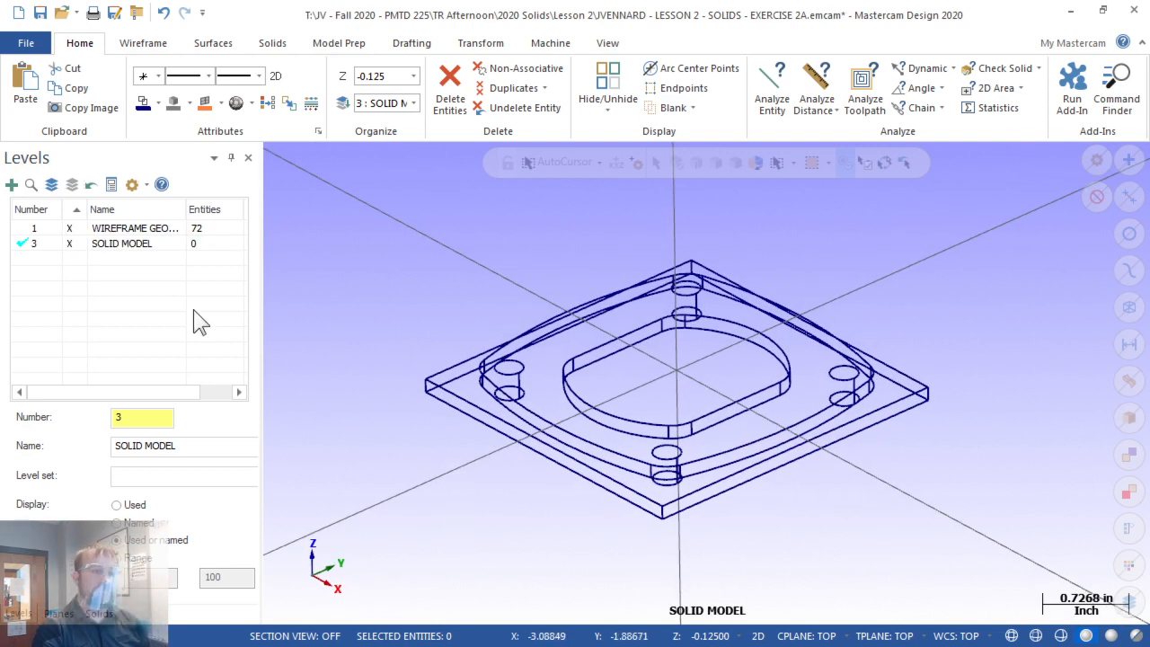
{"action": "left_click", "coordinate": [56, 250]}
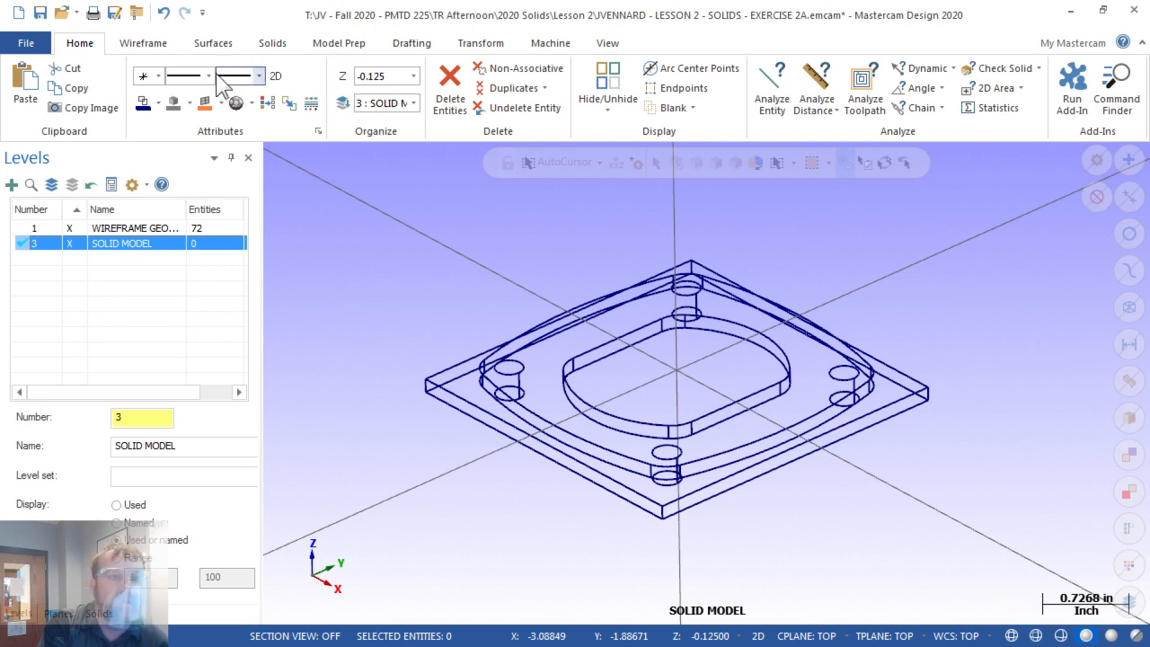
{"action": "left_click", "coordinate": [264, 43]}
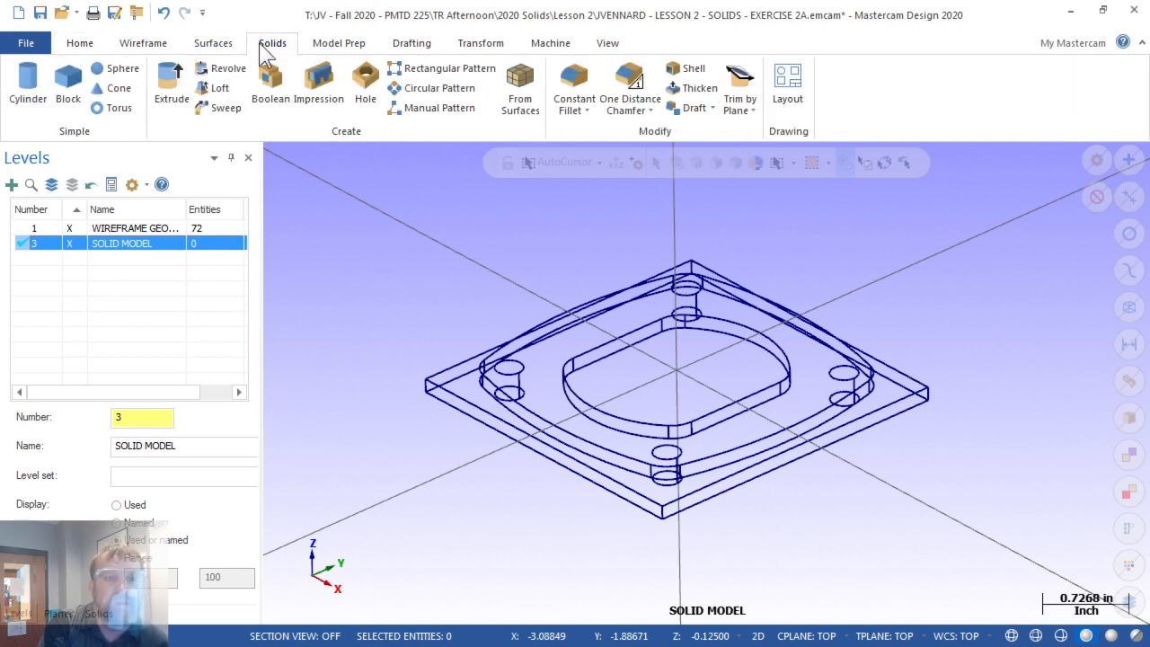
{"action": "left_click", "coordinate": [171, 87]}
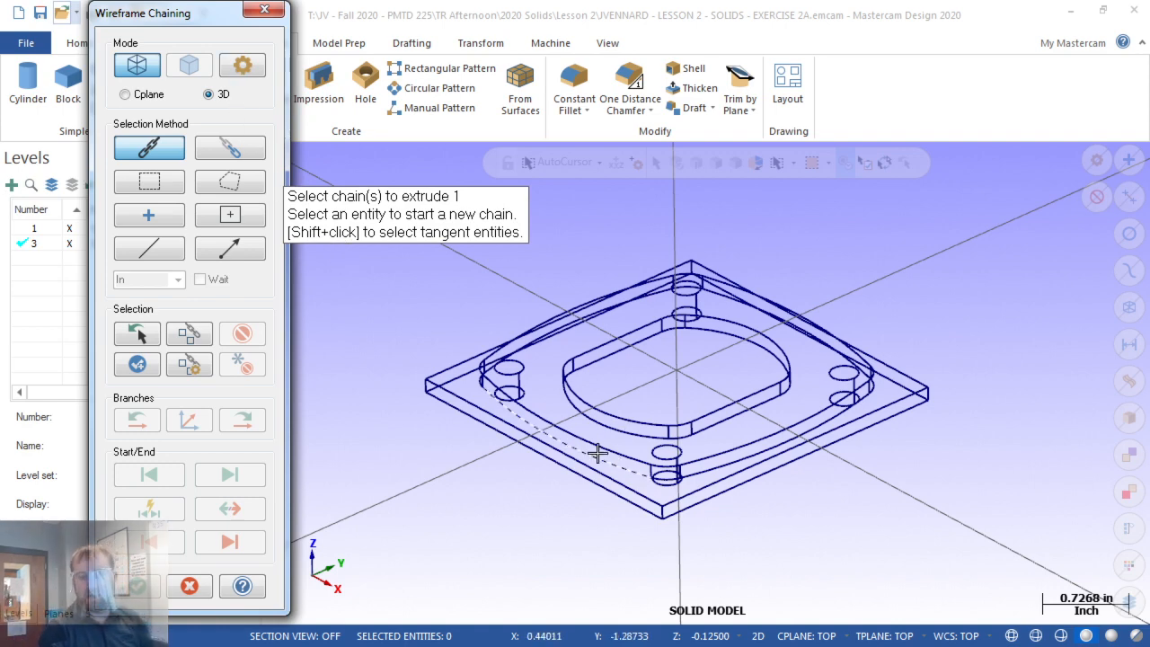
{"action": "left_click", "coordinate": [626, 448]}
{"action": "scroll", "coordinate": [478, 392], "scroll_direction": "up", "scroll_amount": 3}
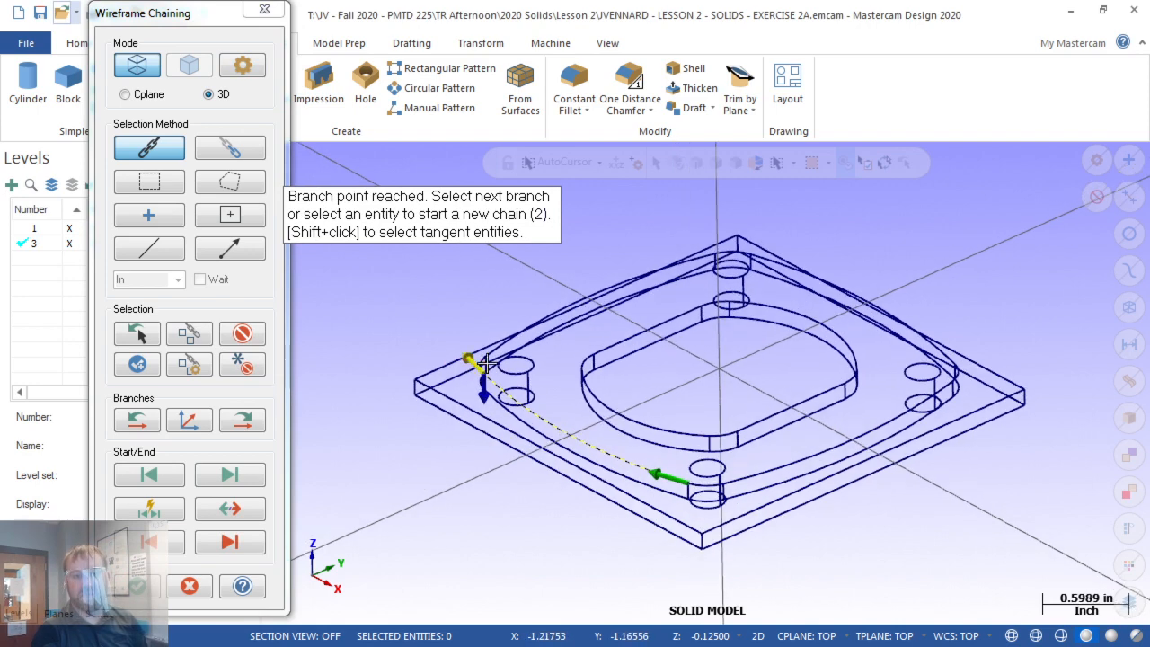
{"action": "scroll", "coordinate": [478, 392], "scroll_direction": "up", "scroll_amount": 1}
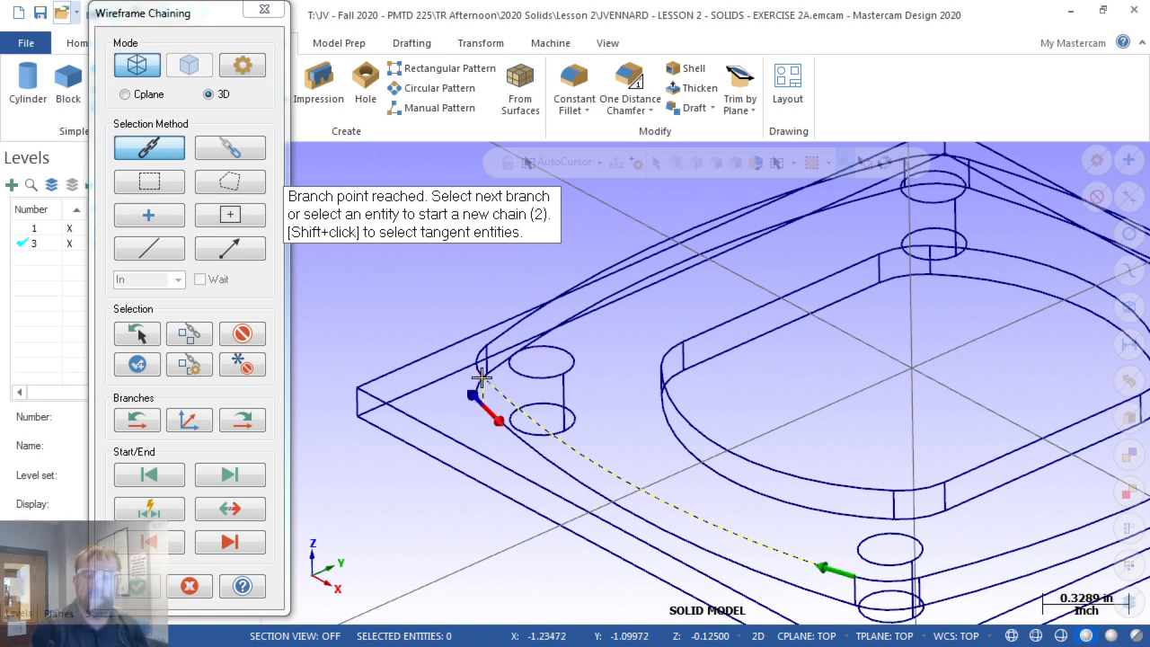
{"action": "left_click", "coordinate": [501, 352]}
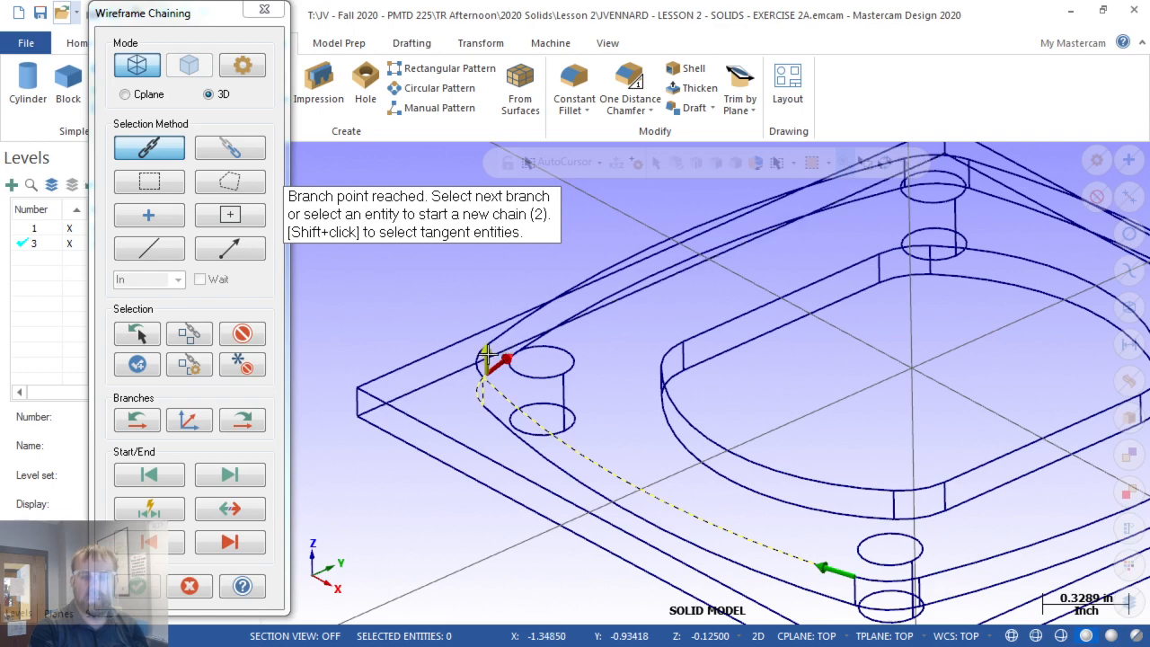
{"action": "left_click", "coordinate": [488, 354]}
{"action": "left_click", "coordinate": [500, 335]}
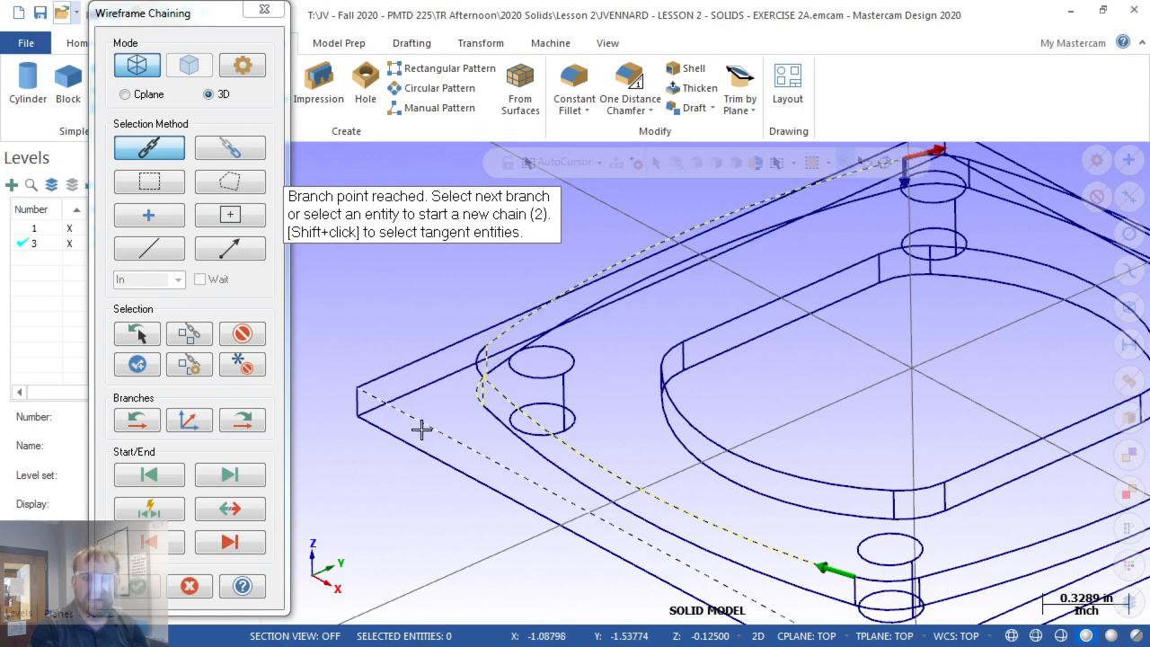
{"action": "middle_click_drag", "start_coordinate": [423, 428], "coordinate": [398, 464]}
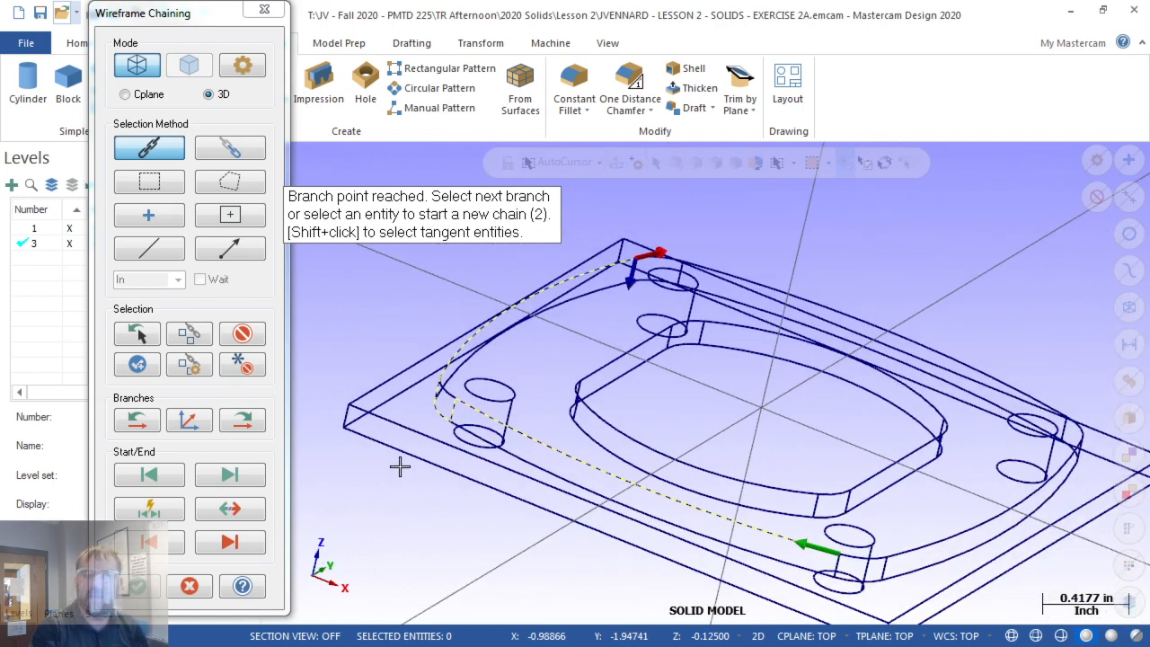
{"action": "left_click", "coordinate": [232, 338]}
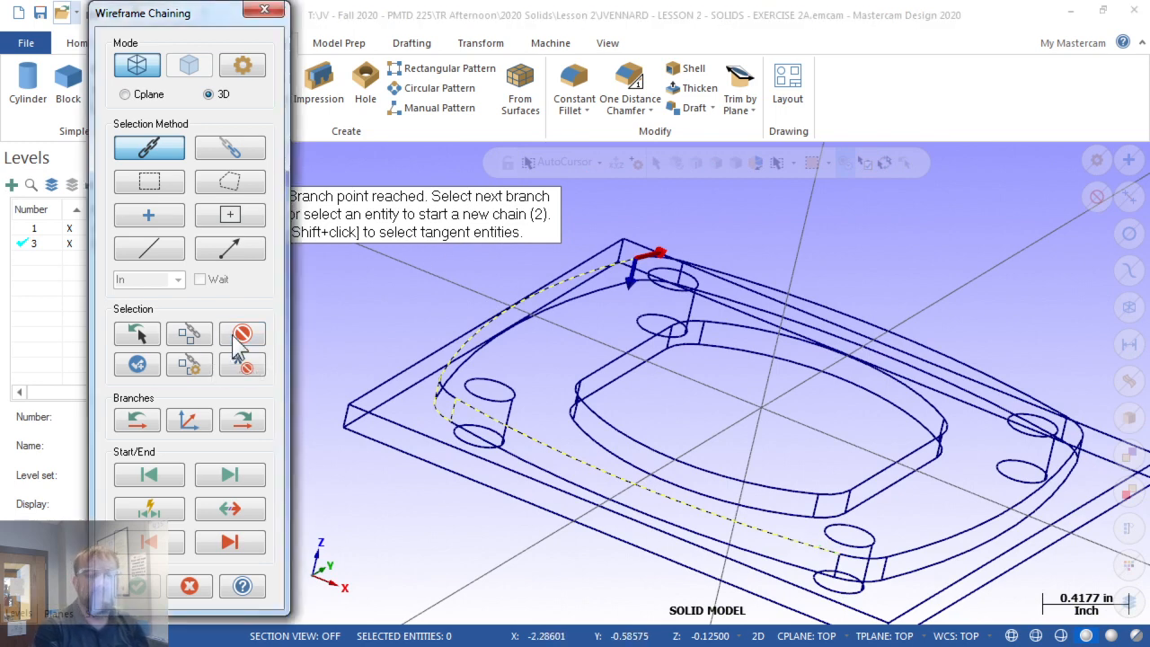
Chain the upper outlines of the rounded island and the inner pocket in Cplane mode as the extrusion profiles
{"action": "left_click", "coordinate": [148, 96]}
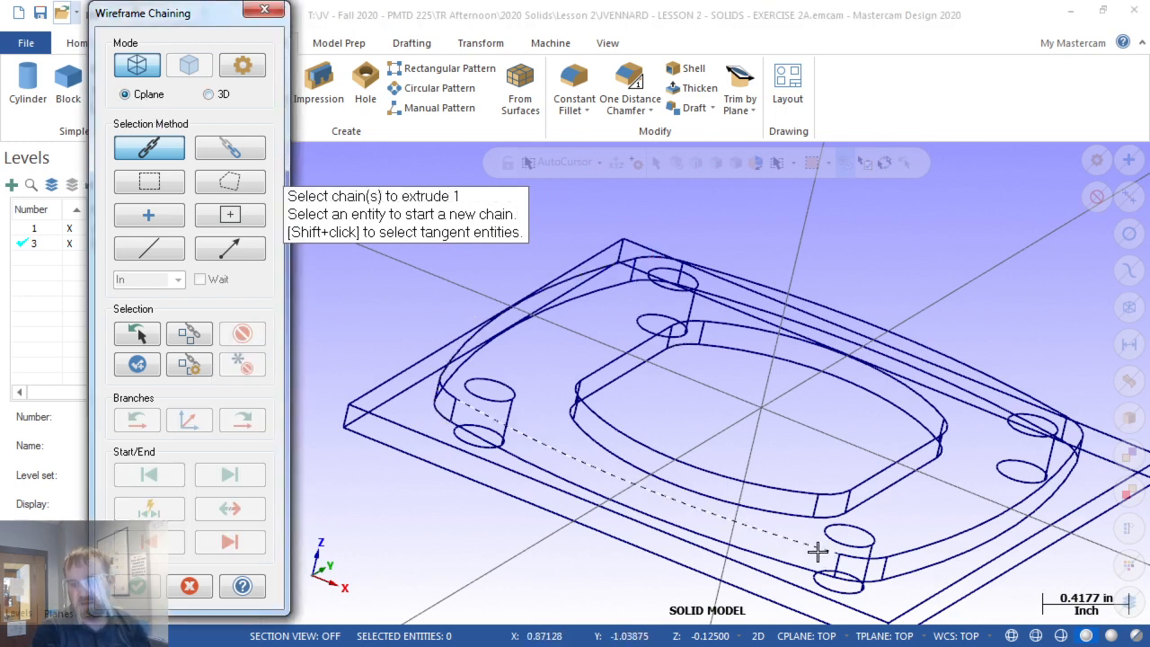
{"action": "middle_click_drag", "start_coordinate": [818, 553], "coordinate": [763, 540]}
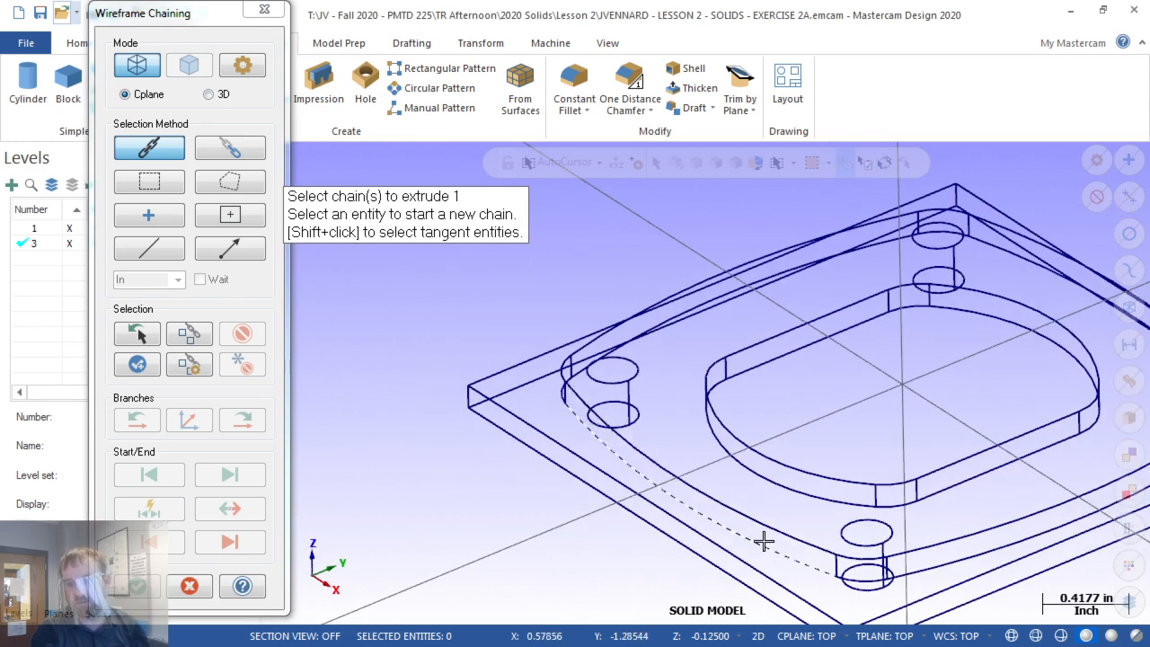
{"action": "left_click", "coordinate": [815, 537]}
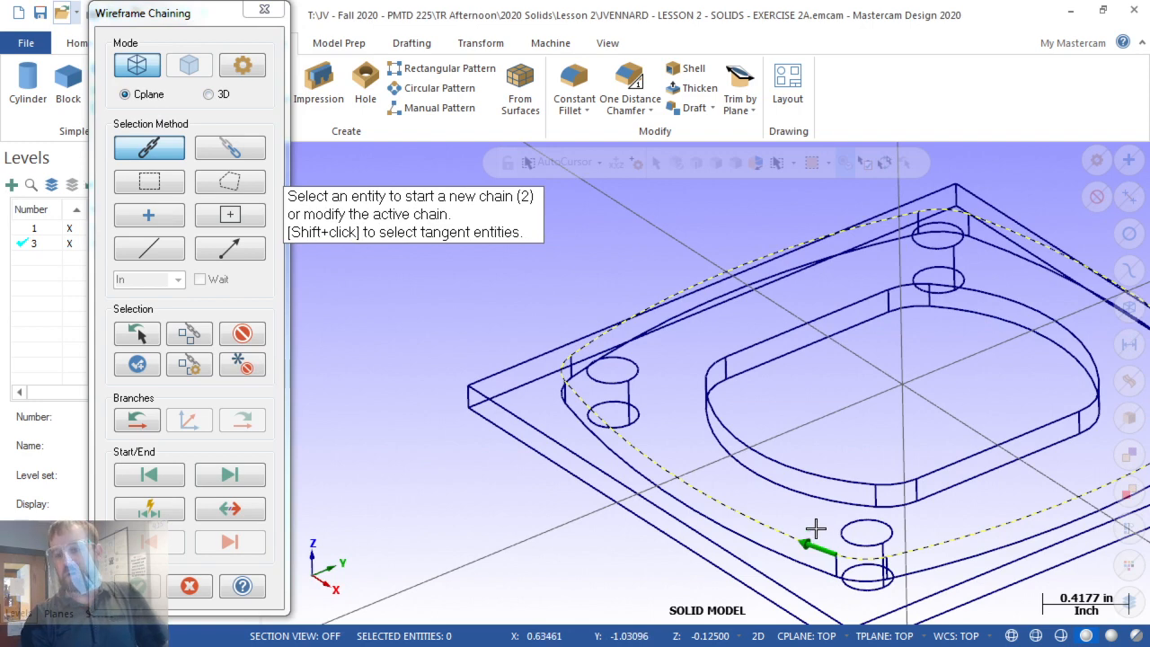
{"action": "left_click", "coordinate": [927, 469]}
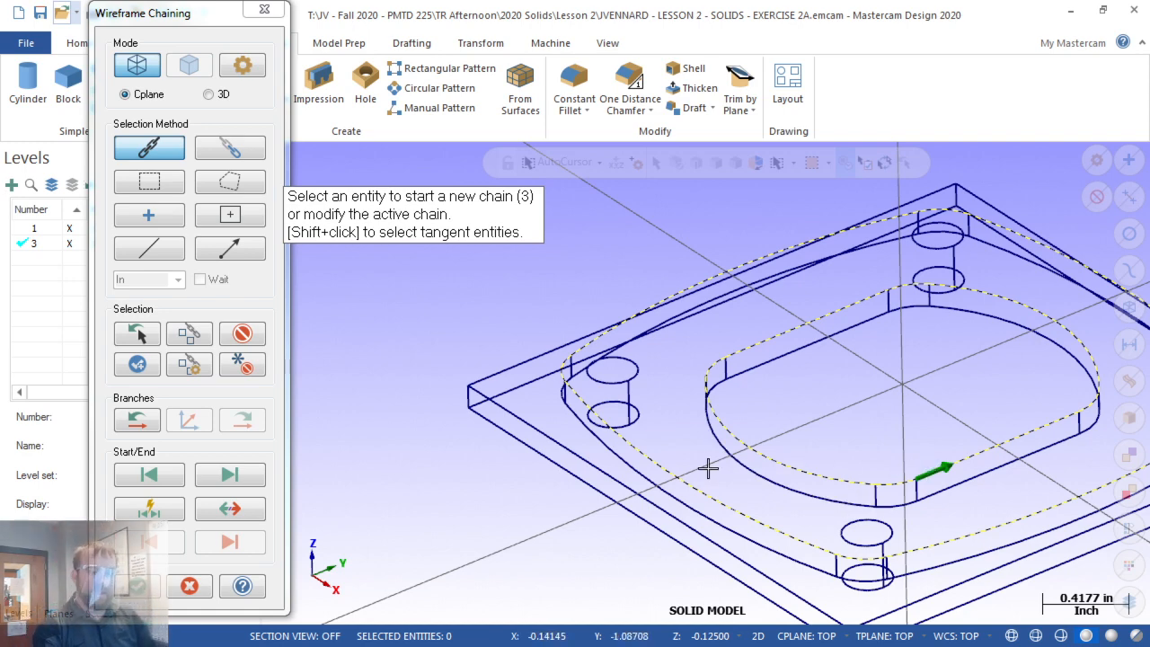
{"action": "left_click", "coordinate": [137, 586]}
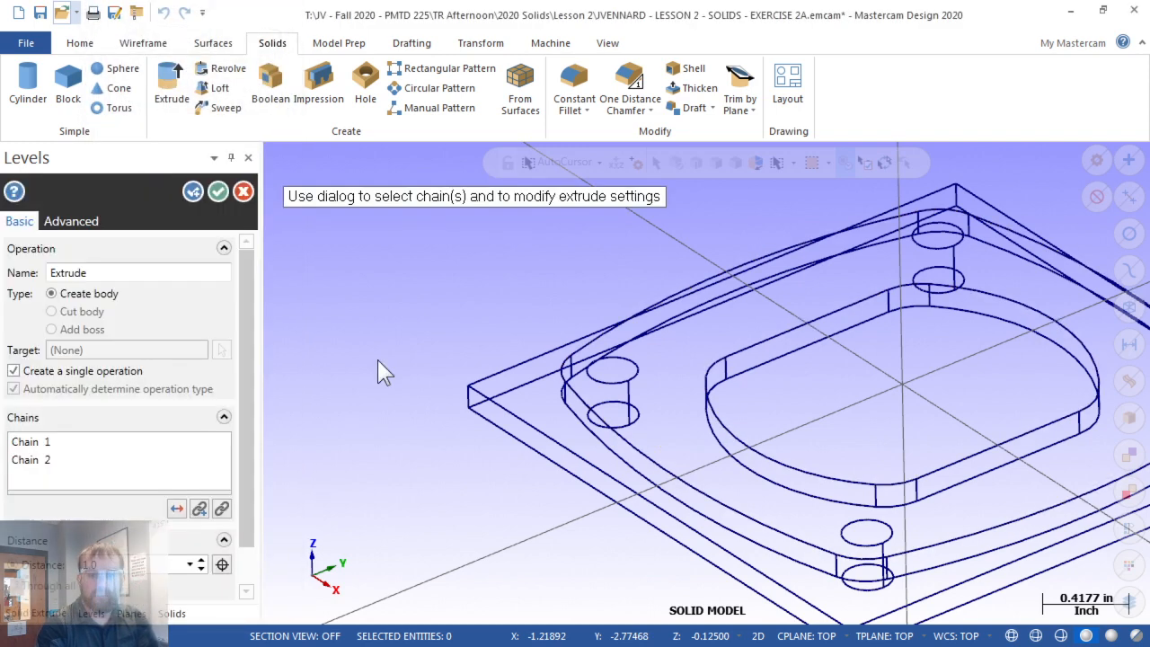
Name the extrude operation ISLAND WITH POCKET
{"action": "scroll", "coordinate": [404, 339], "scroll_direction": "down", "scroll_amount": 2}
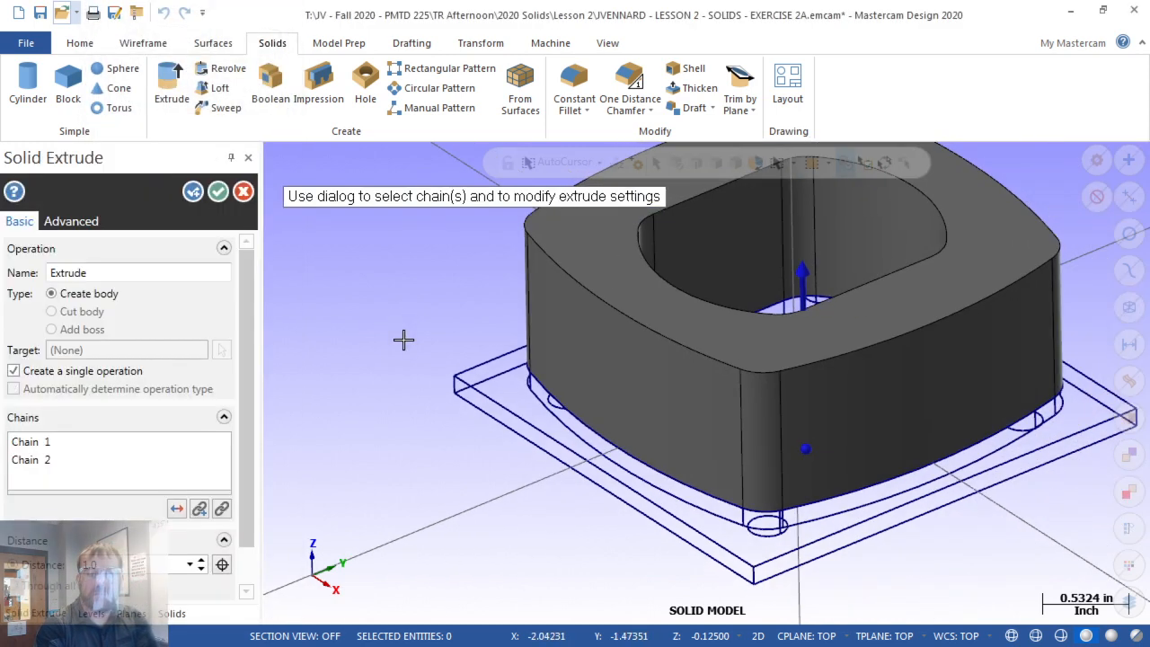
{"action": "double_click", "coordinate": [111, 279]}
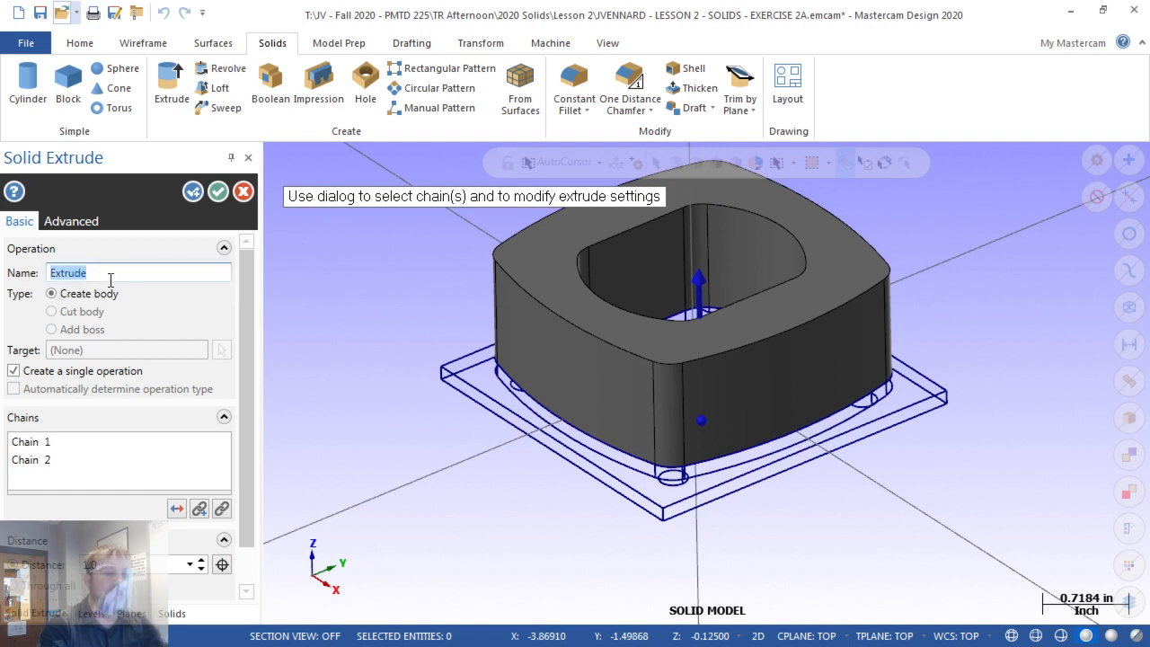
{"action": "type", "text": "ISLAND"}
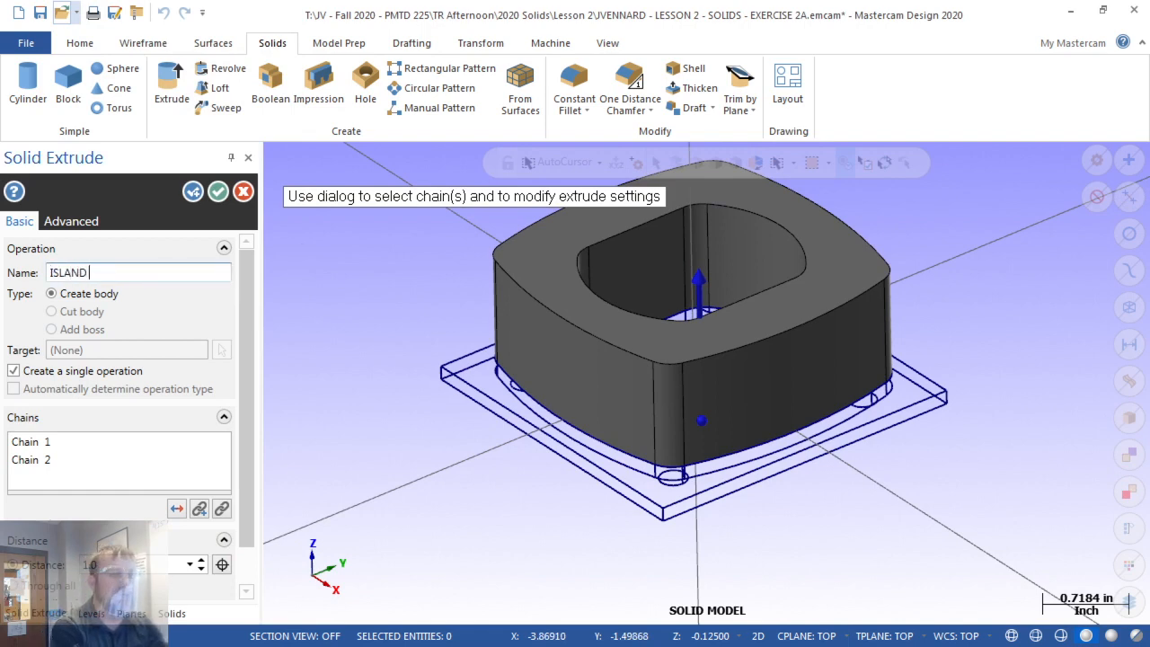
{"action": "type", "text": " WI"}
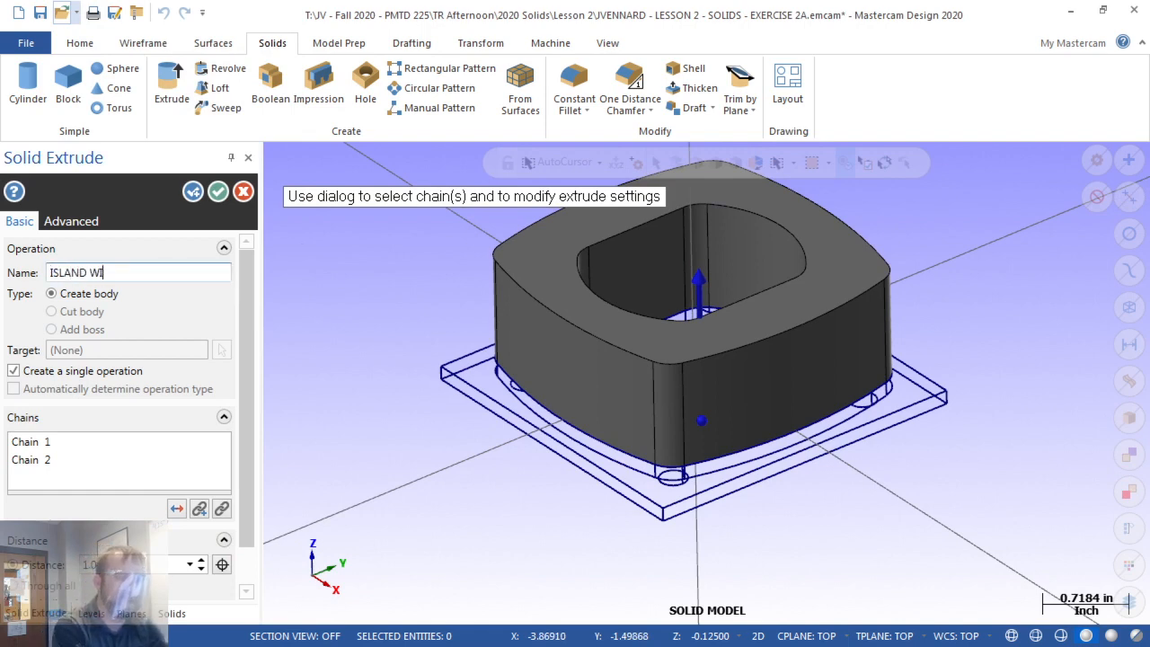
{"action": "type", "text": "TH POCKET"}
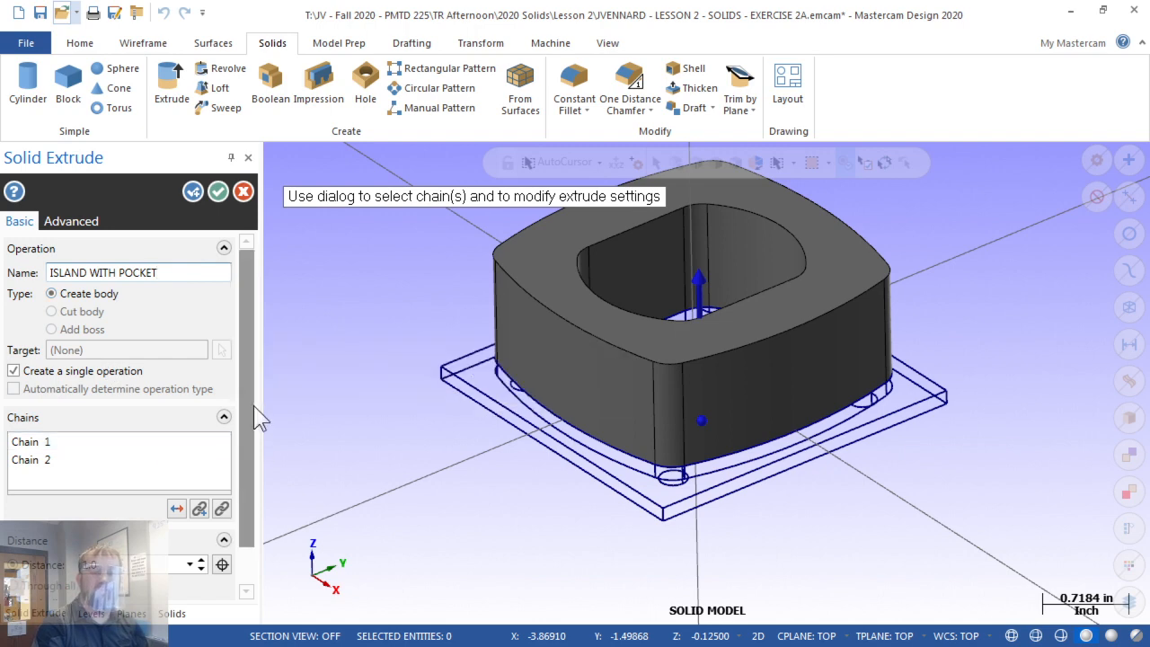
Set the downward extrusion distance to 0.125 from an endpoint on the pocket's lower outline, and create the body, continuing with a new extrusion
{"action": "left_click_drag", "start_coordinate": [255, 409], "coordinate": [241, 462]}
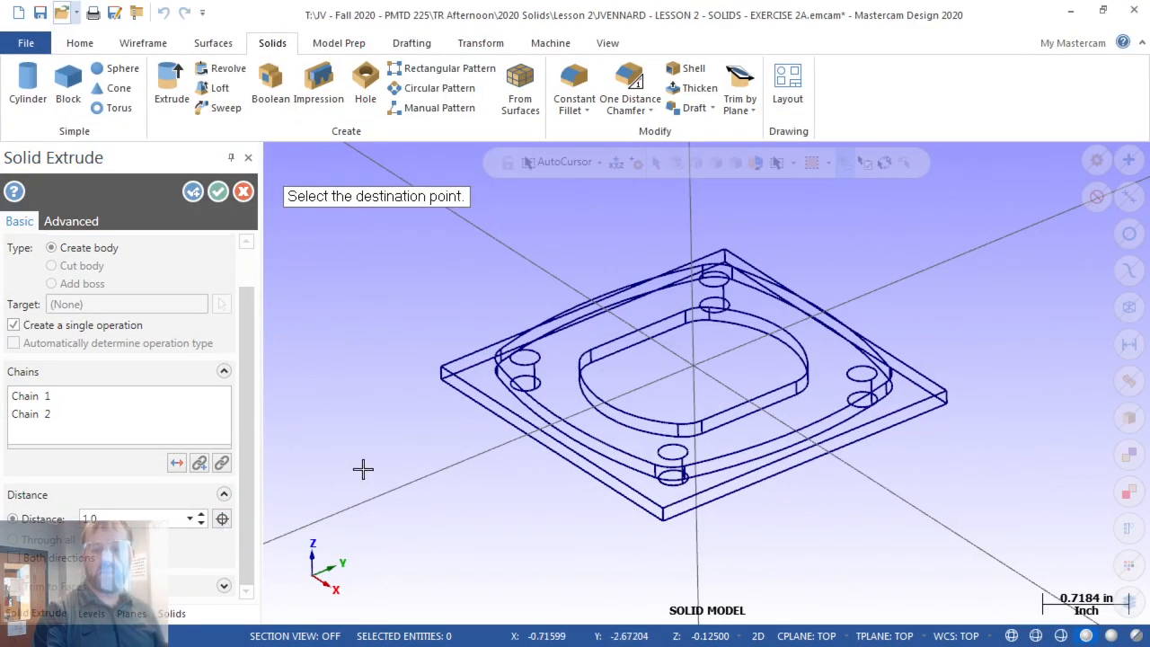
{"action": "scroll", "coordinate": [622, 407], "scroll_direction": "up", "scroll_amount": 5}
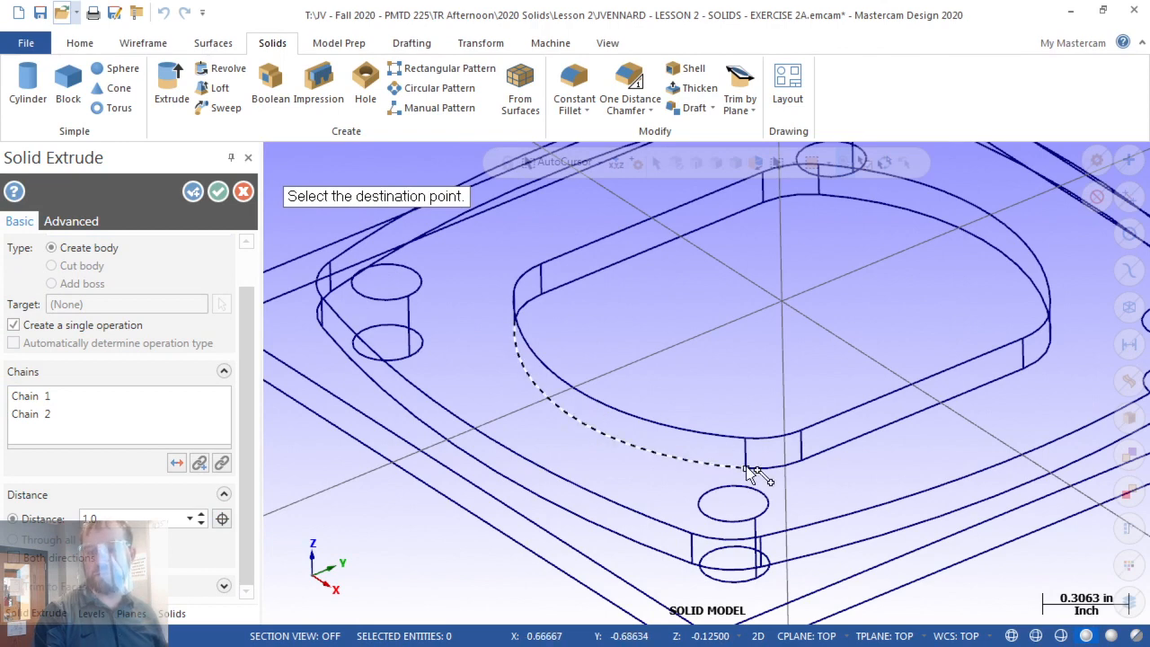
{"action": "left_click", "coordinate": [801, 461]}
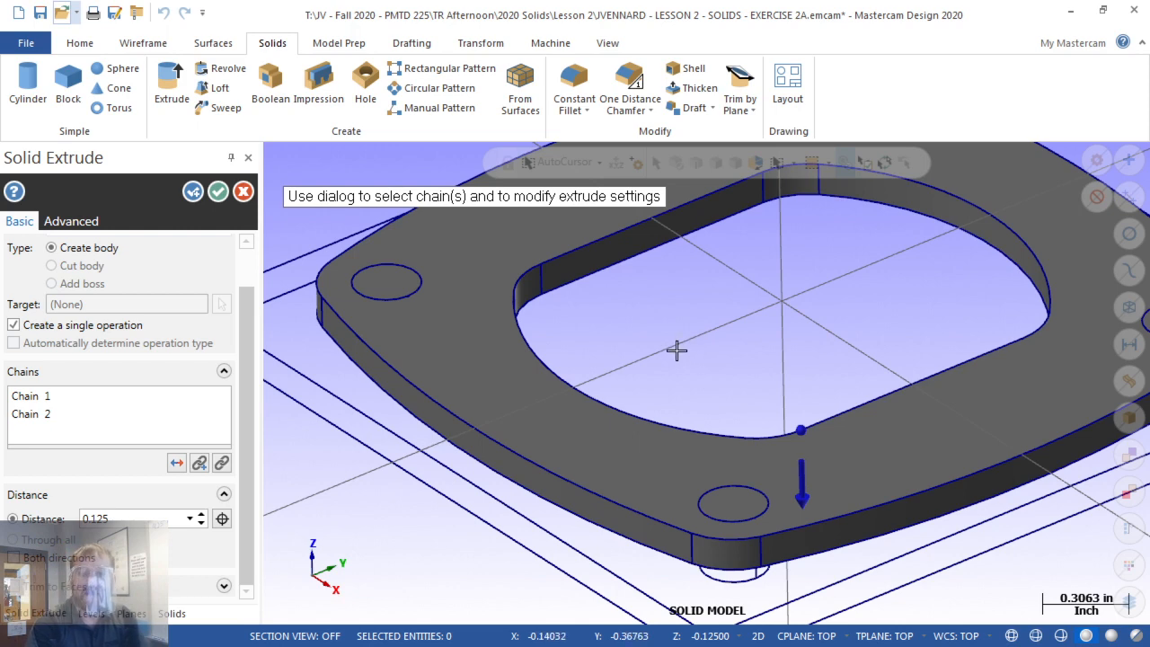
{"action": "left_click", "coordinate": [193, 192]}
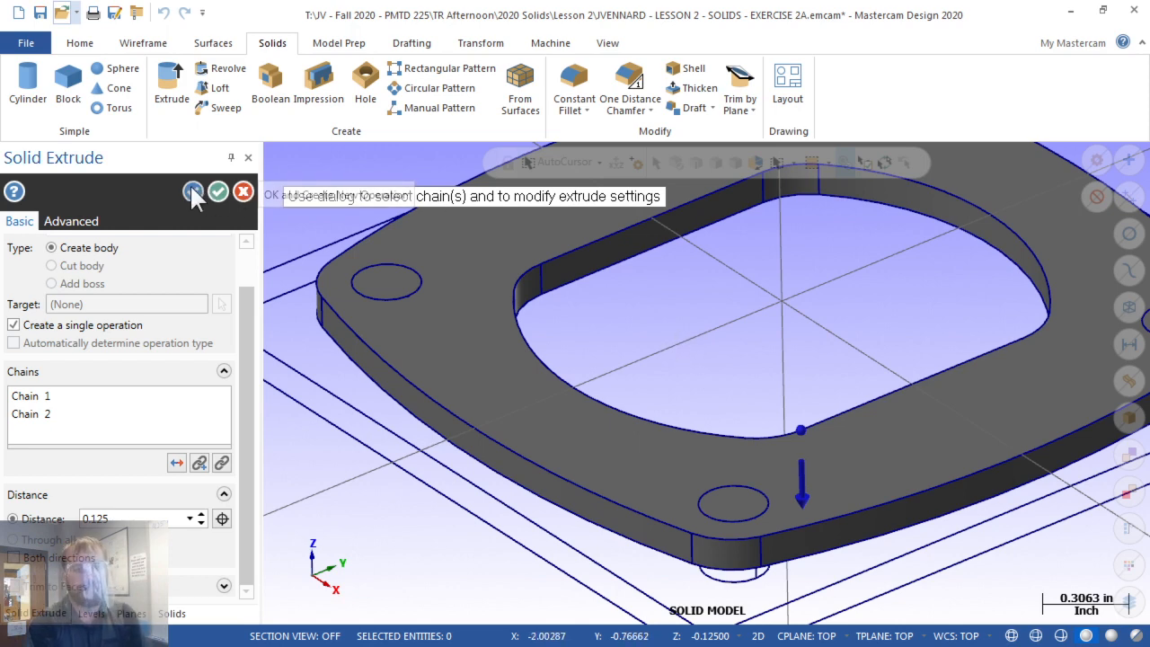
Chain the upper square outline of the base plate in Cplane mode as the profile for the new extrusion
{"action": "scroll", "coordinate": [604, 286], "scroll_direction": "down", "scroll_amount": 2}
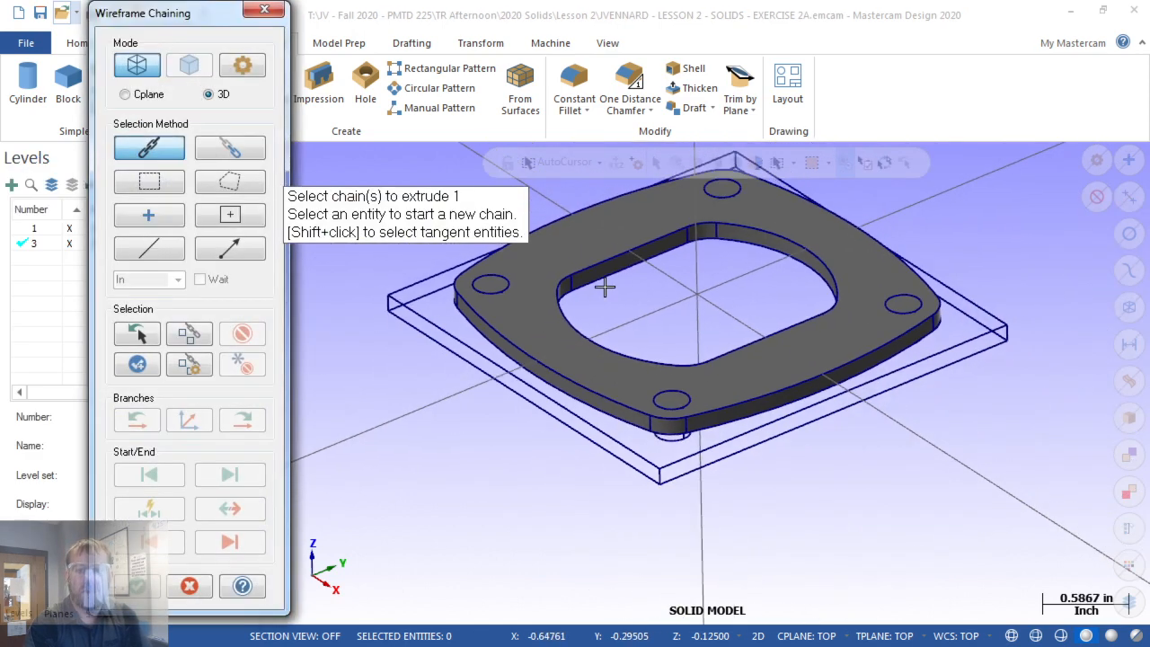
{"action": "left_click", "coordinate": [140, 96]}
{"action": "key", "text": "ctrl"}
{"action": "key", "text": "ctrl"}
{"action": "key", "text": "ctrl"}
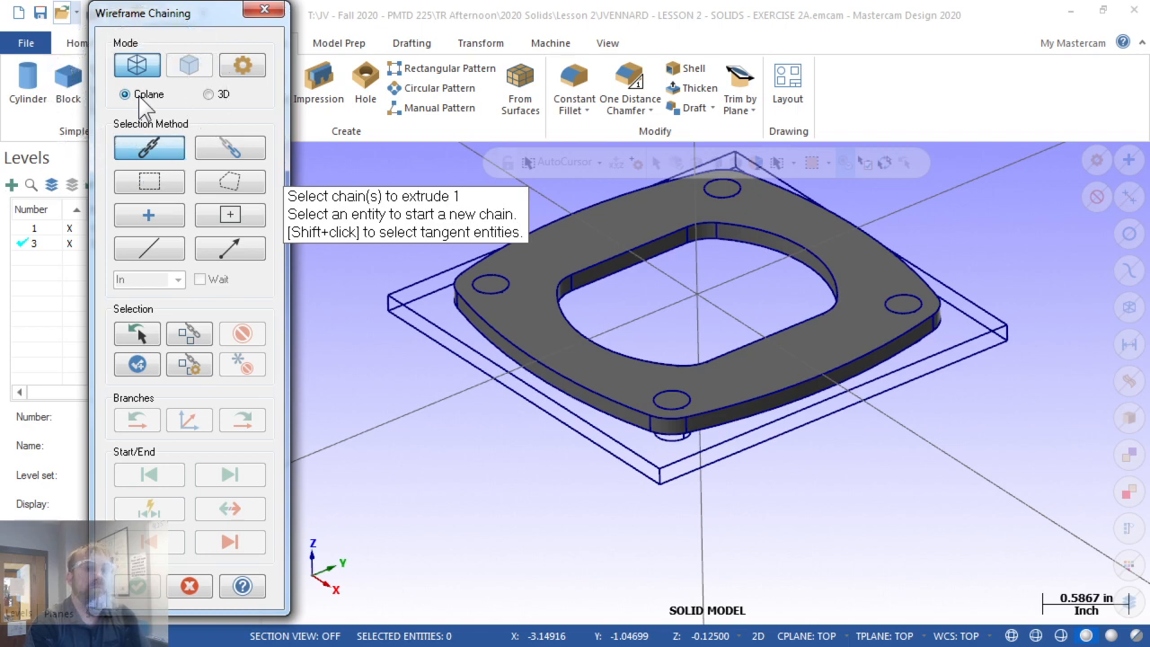
{"action": "left_click", "coordinate": [643, 458]}
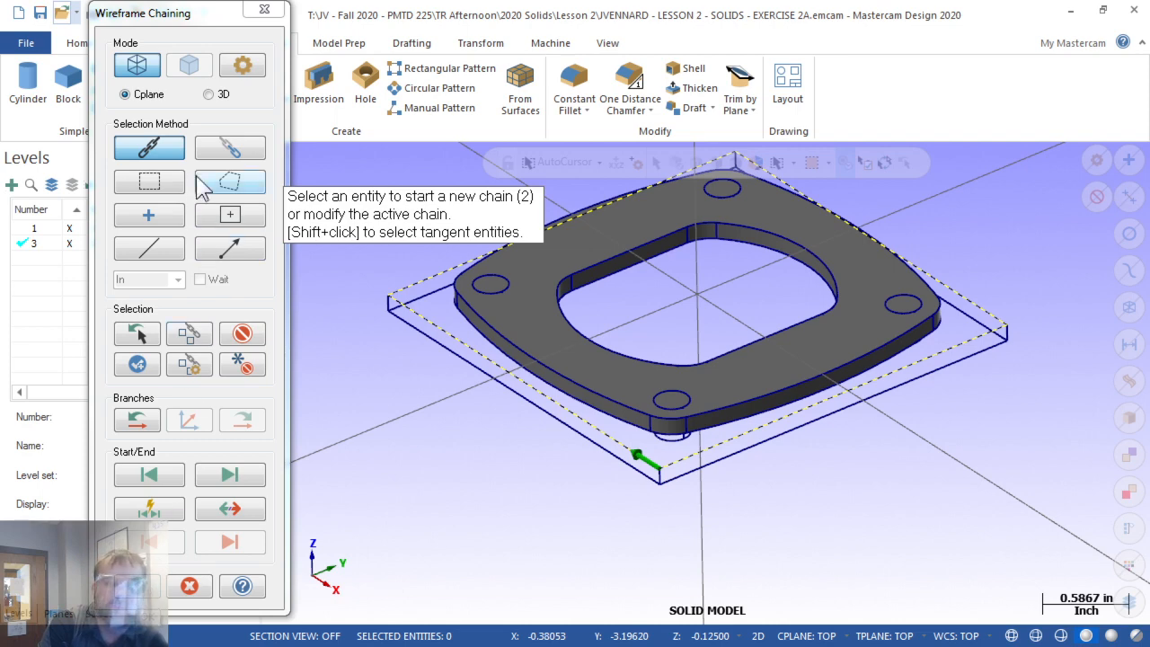
{"action": "key", "text": "Escape"}
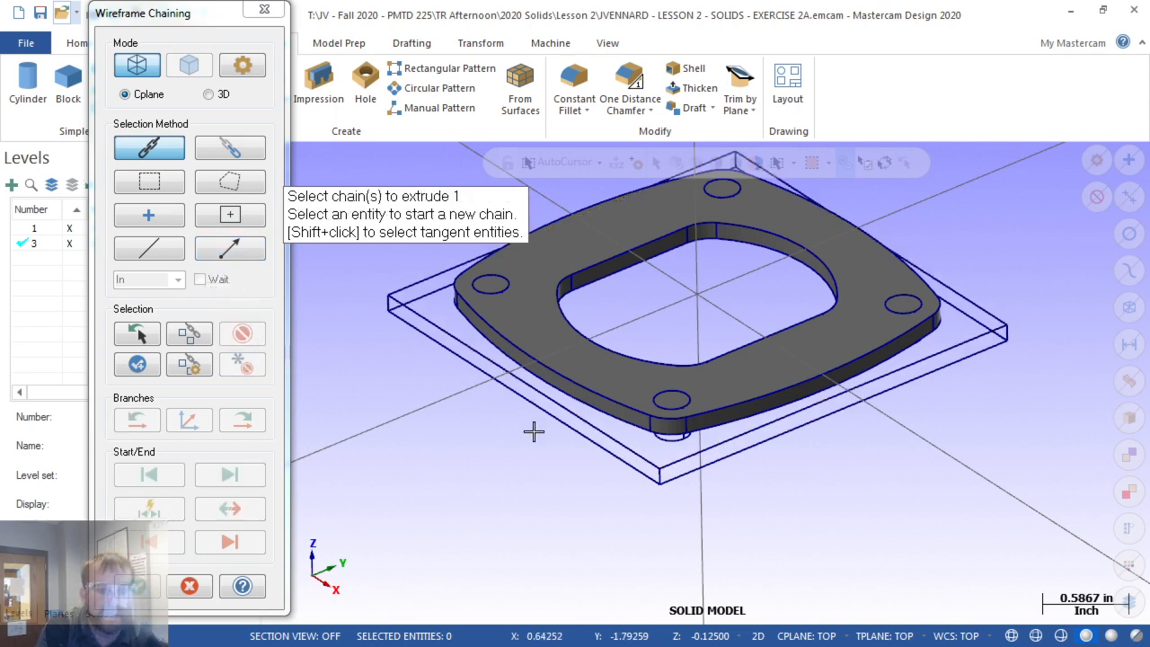
{"action": "left_click", "coordinate": [636, 452]}
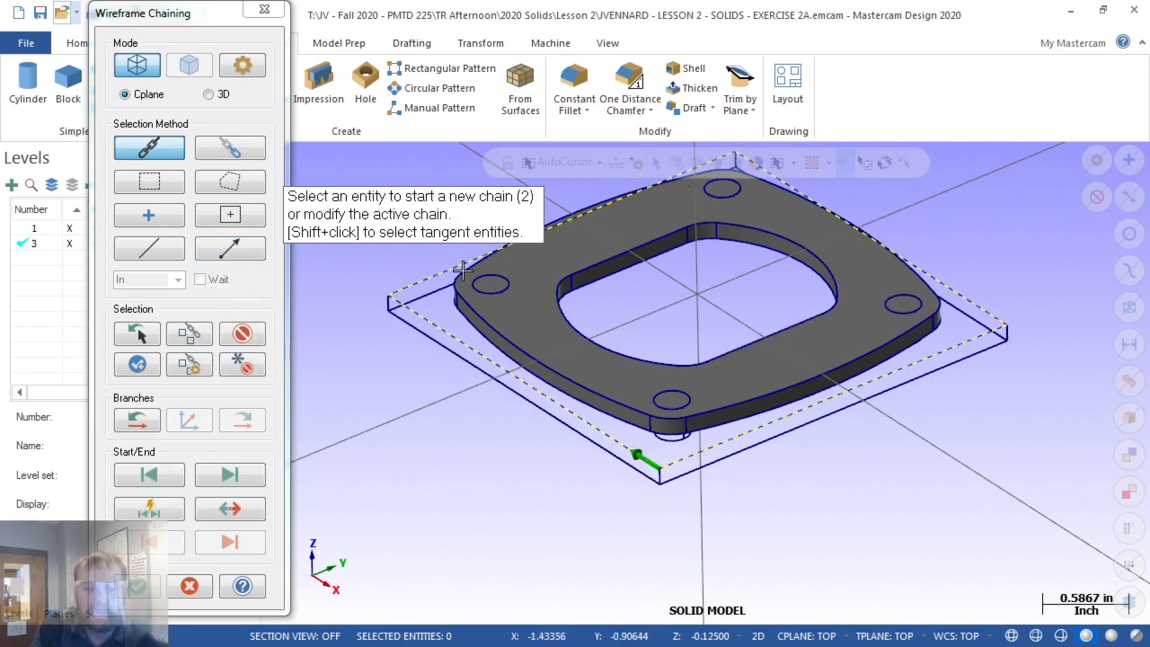
{"action": "left_click", "coordinate": [137, 586]}
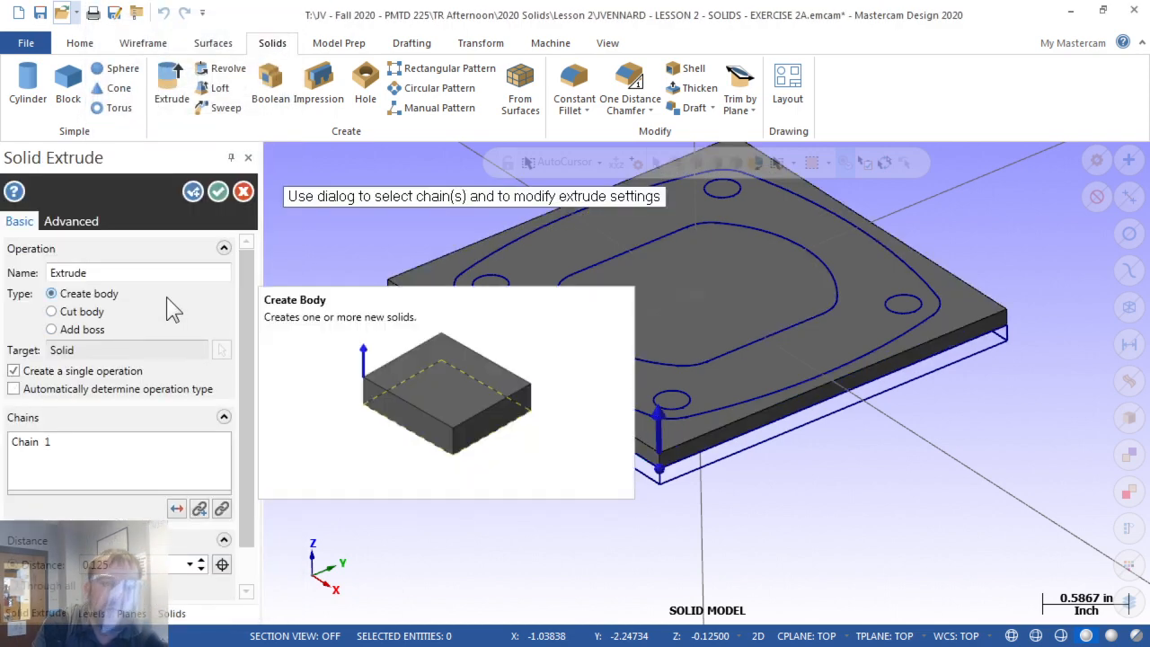
Name the extrude operation BASE PART and set its type to Add boss on the existing solid
{"action": "left_click", "coordinate": [100, 272]}
{"action": "double_click", "coordinate": [100, 272]}
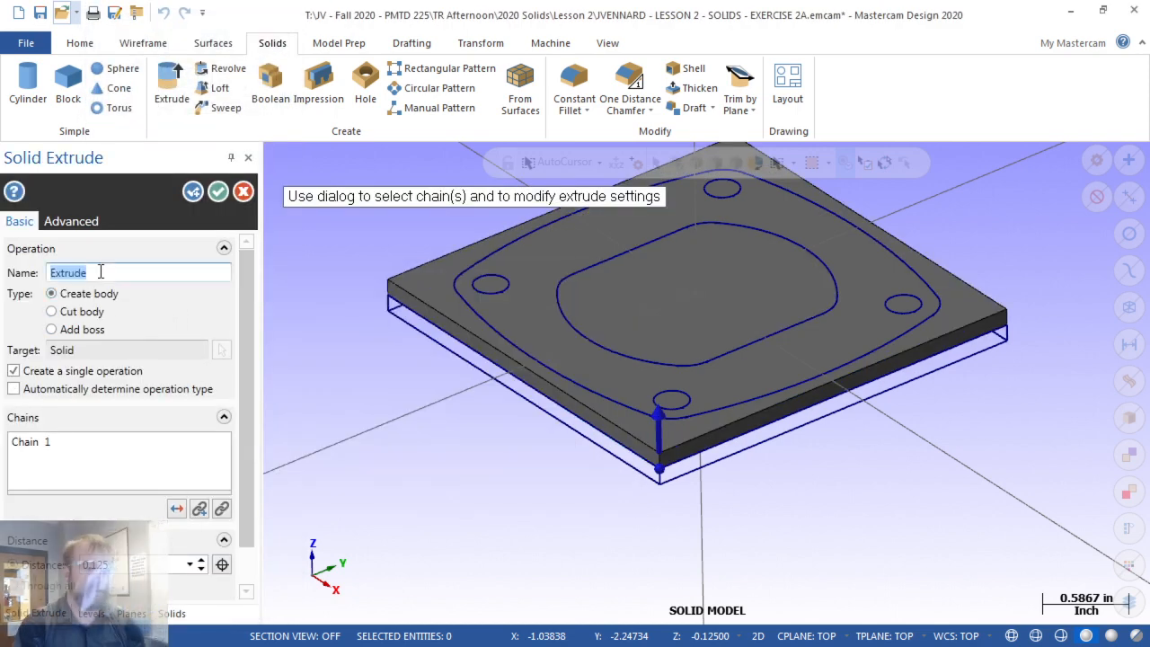
{"action": "type", "text": "BASE"}
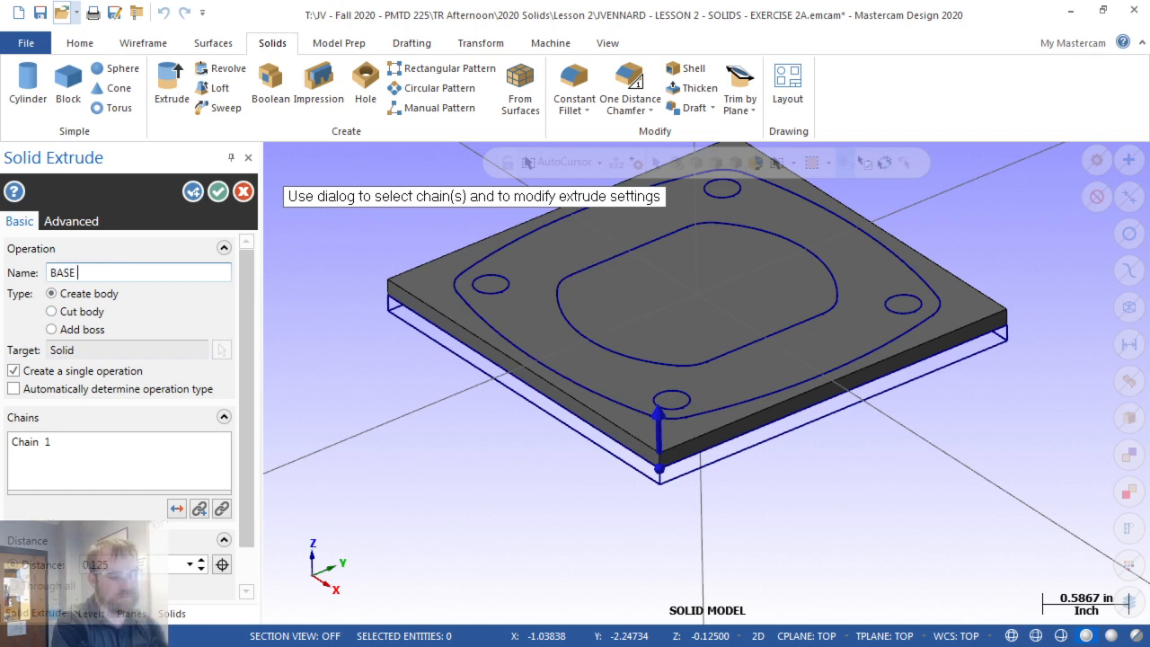
{"action": "type", "text": " PAR"}
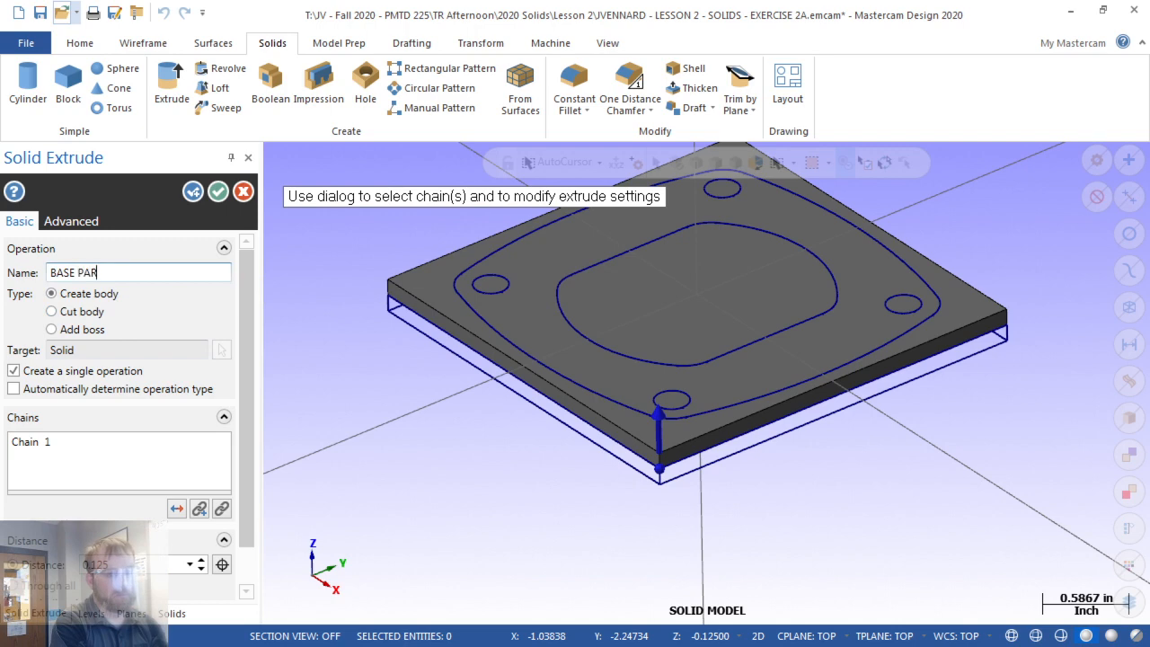
{"action": "type", "text": "T"}
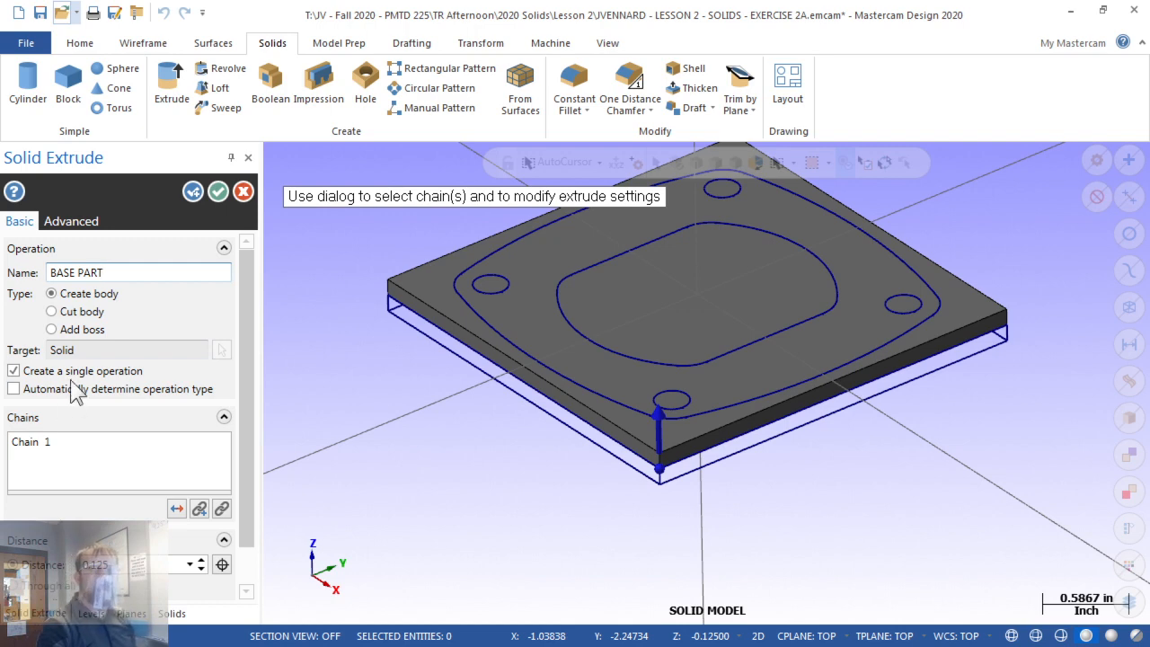
{"action": "left_click", "coordinate": [52, 327]}
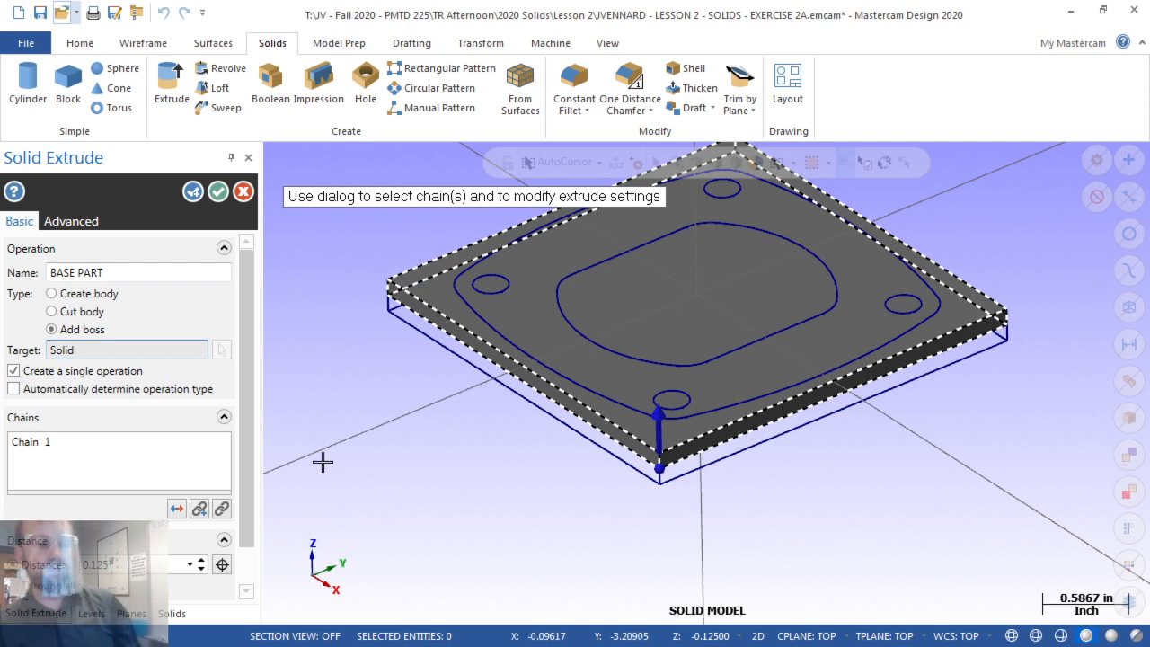
Set the BASE PART extrusion distance from the lower front corner of the square outline, and create the boss
{"action": "scroll", "coordinate": [243, 369], "scroll_direction": "down", "scroll_amount": 1}
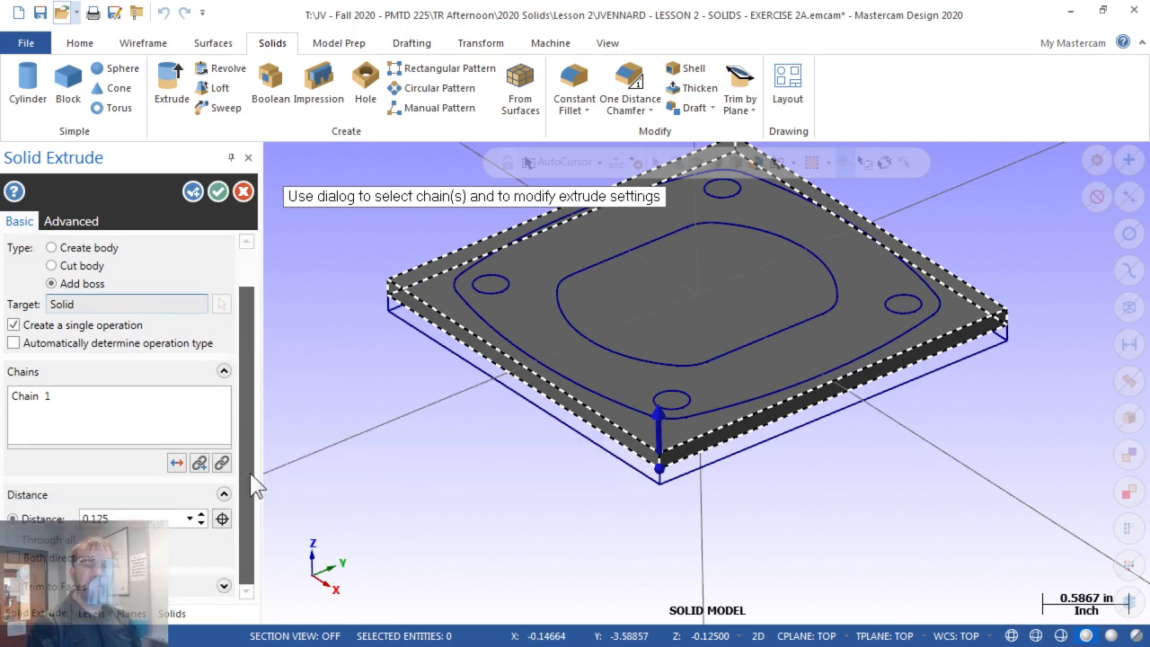
{"action": "left_click", "coordinate": [222, 518]}
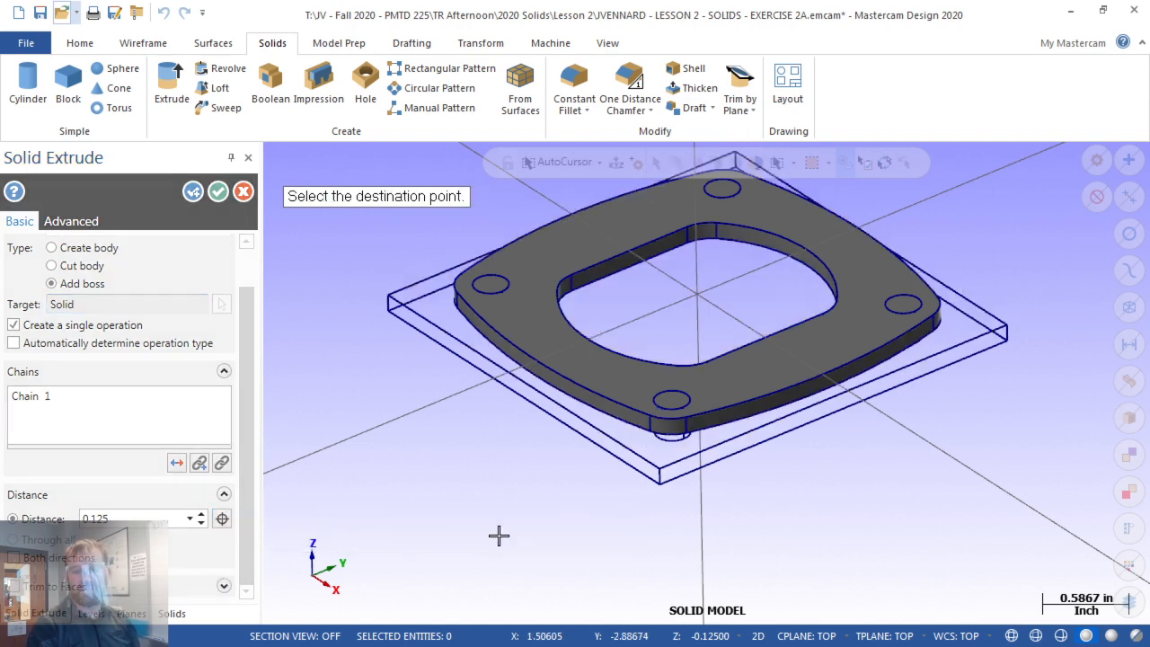
{"action": "left_click", "coordinate": [661, 488]}
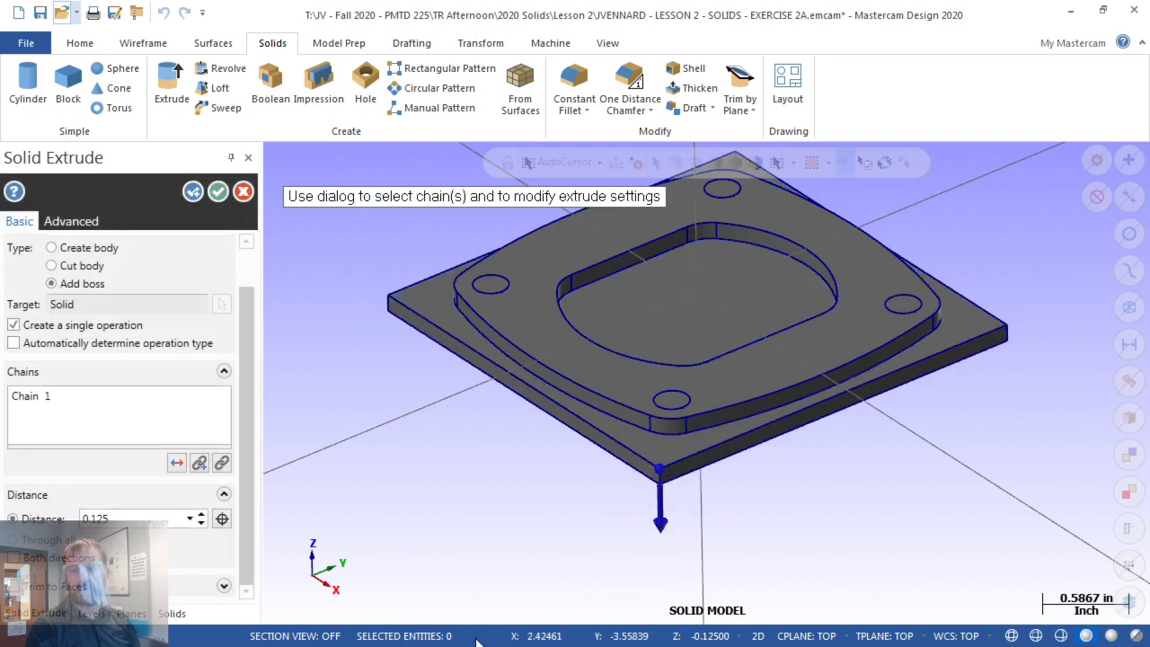
{"action": "left_click", "coordinate": [216, 192]}
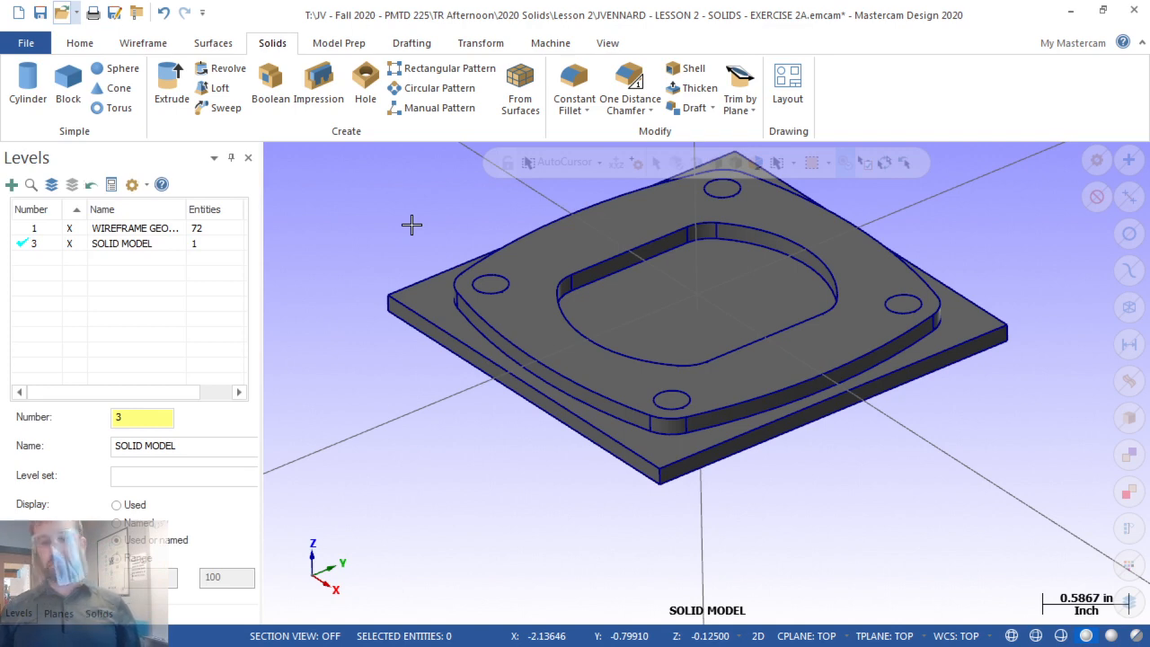
Start a Hole operation on the plate solid in isometric view and name it .25 THRU HOLES
{"action": "key", "text": "alt+7"}
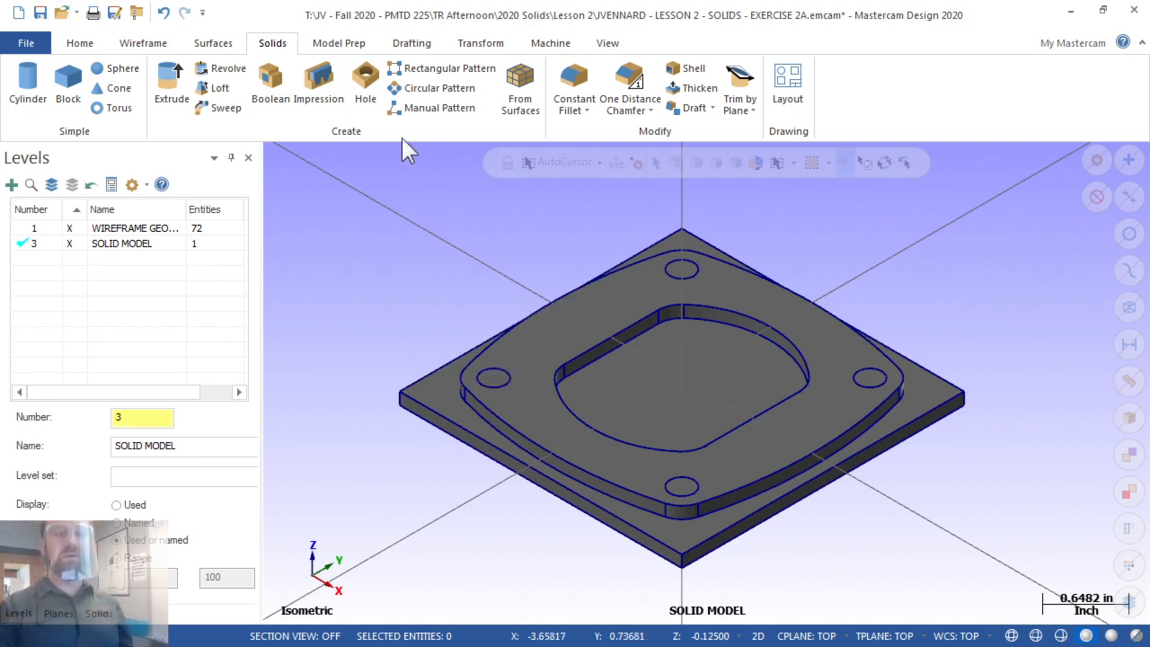
{"action": "left_click", "coordinate": [374, 90]}
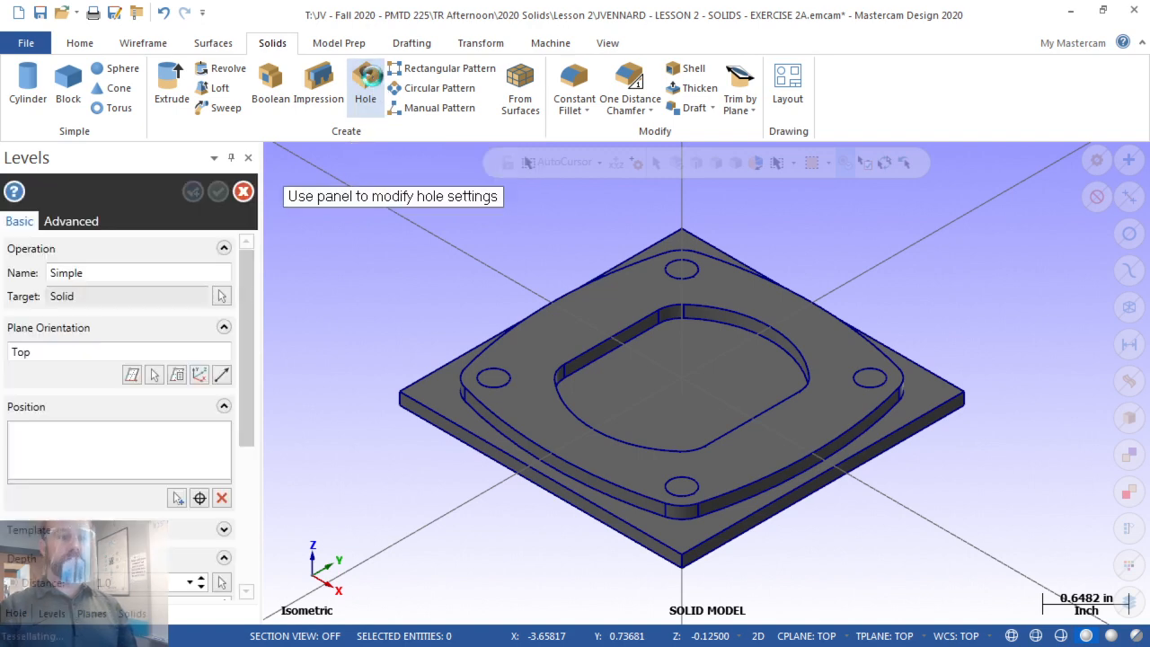
{"action": "double_click", "coordinate": [85, 276]}
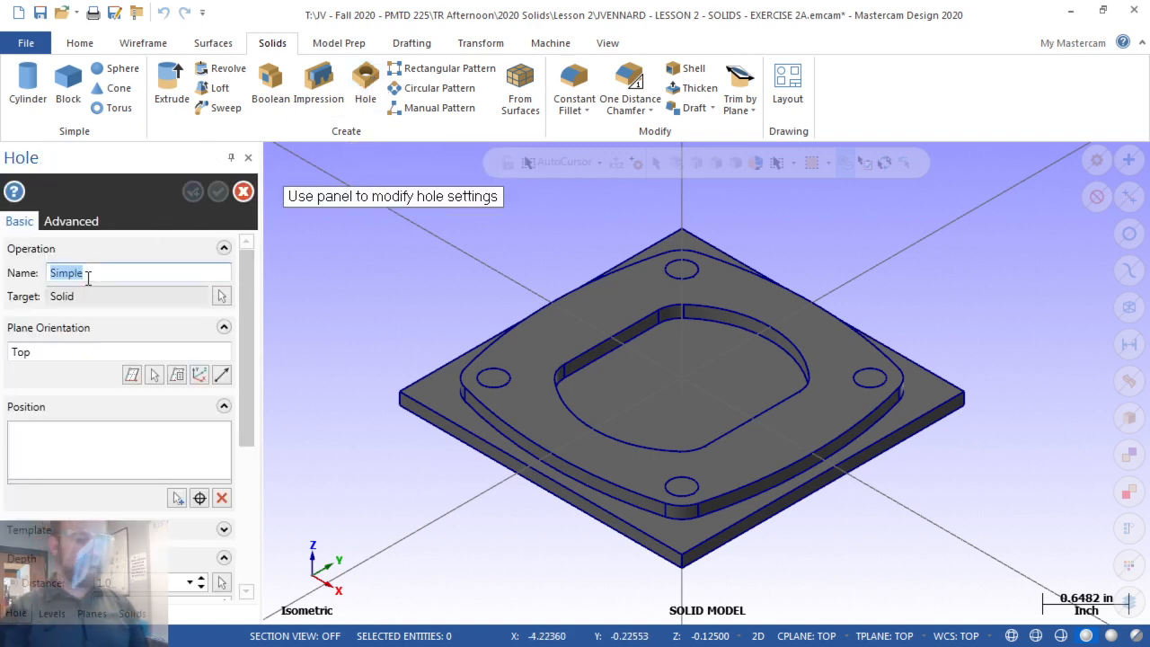
{"action": "type", "text": ".25"}
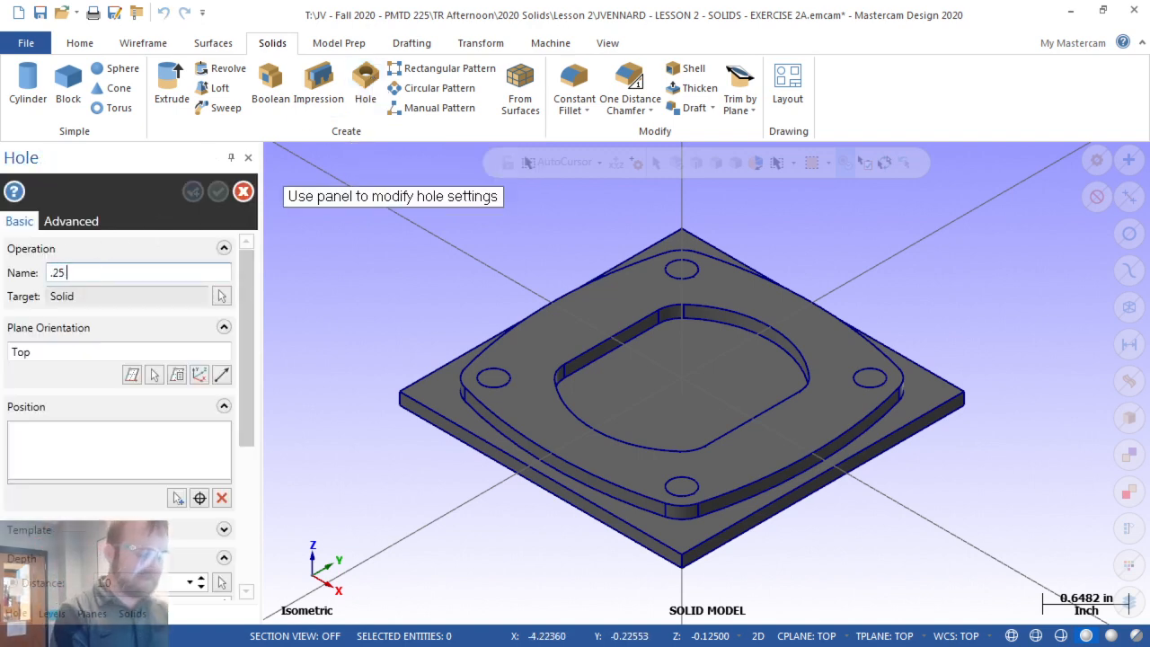
{"action": "type", "text": " THRE"}
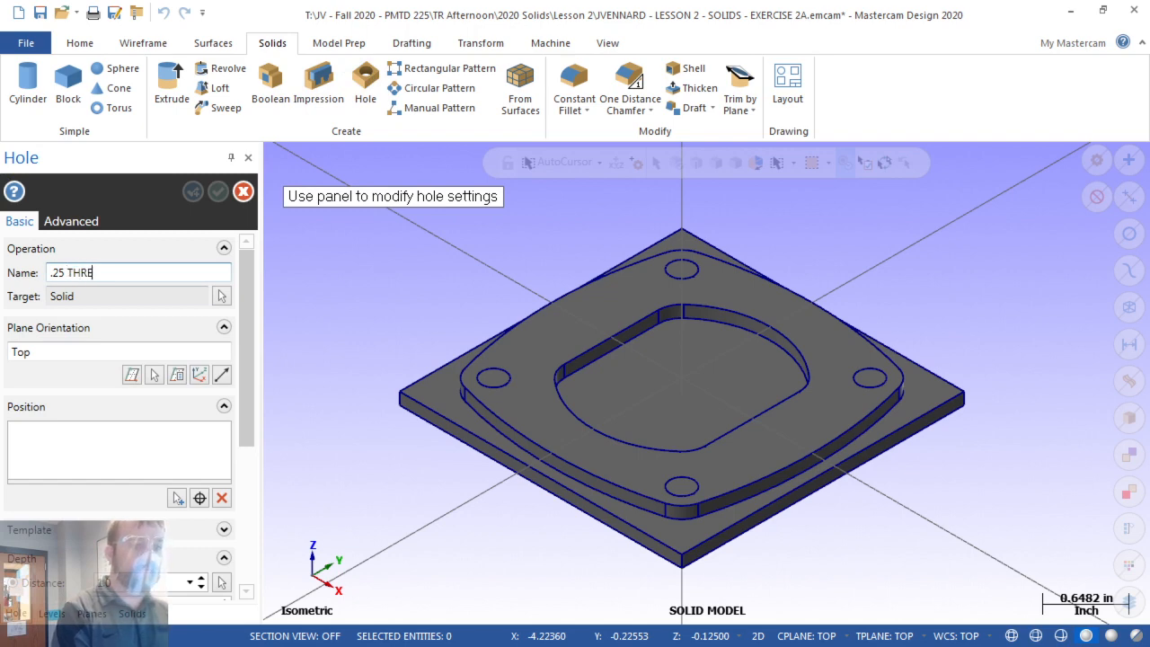
{"action": "key", "text": "BackSpace"}
{"action": "type", "text": "U HOLES"}
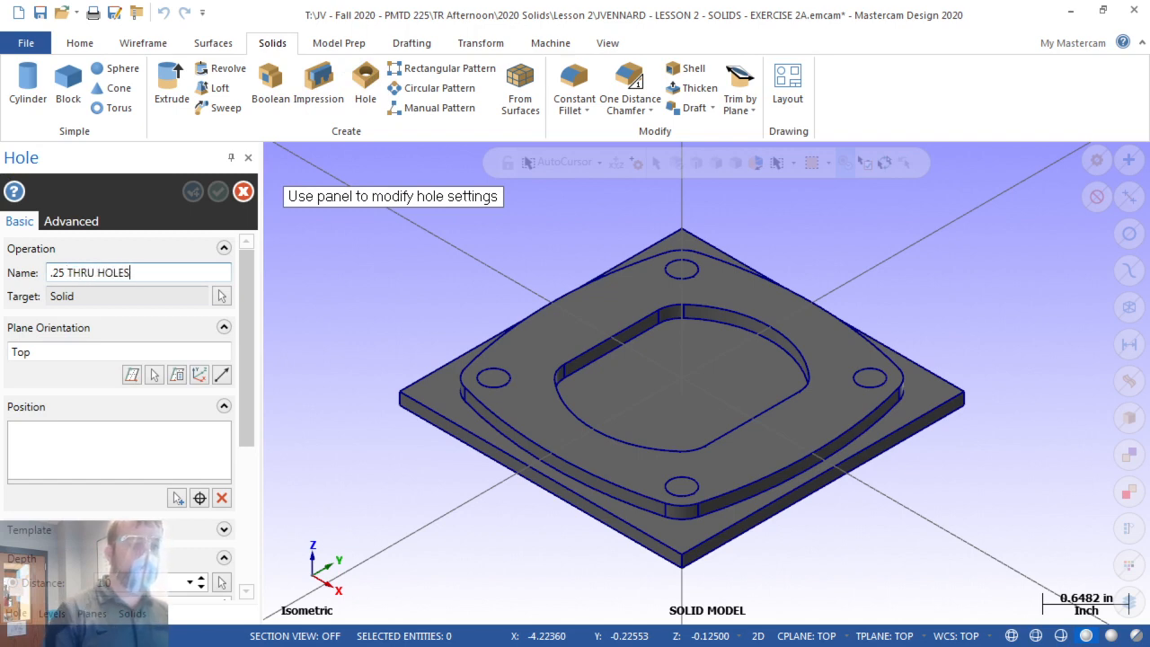
{"action": "key", "text": "Return"}
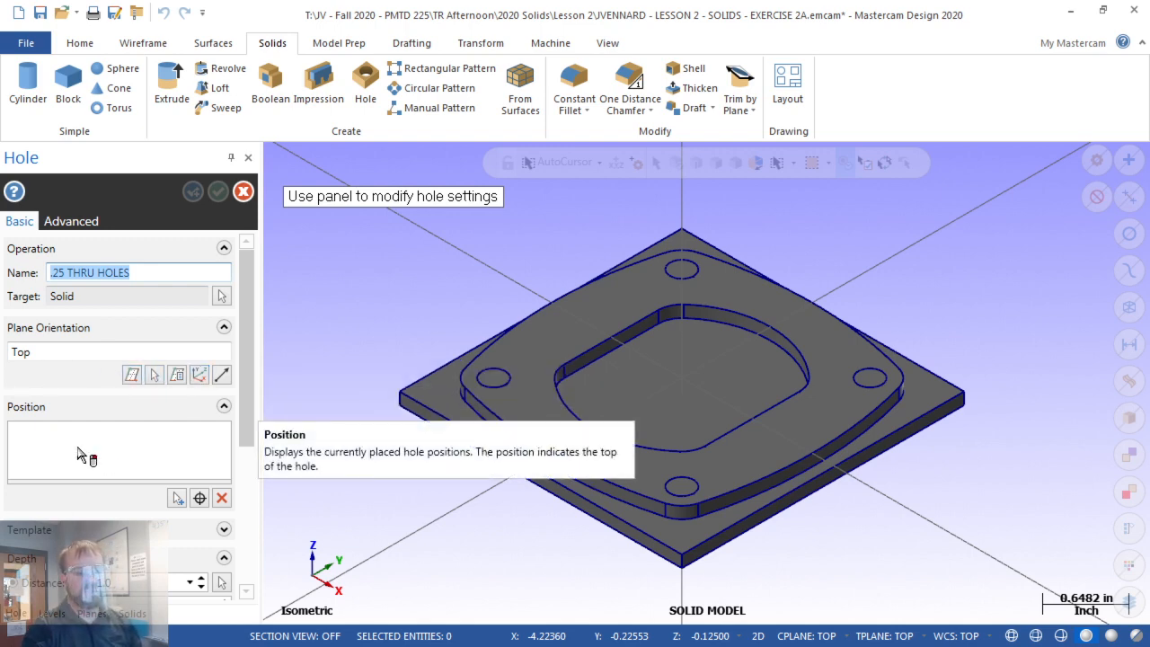
Try to place hole positions at the four corner circles by picking points in wireframe display
{"action": "left_click", "coordinate": [201, 500]}
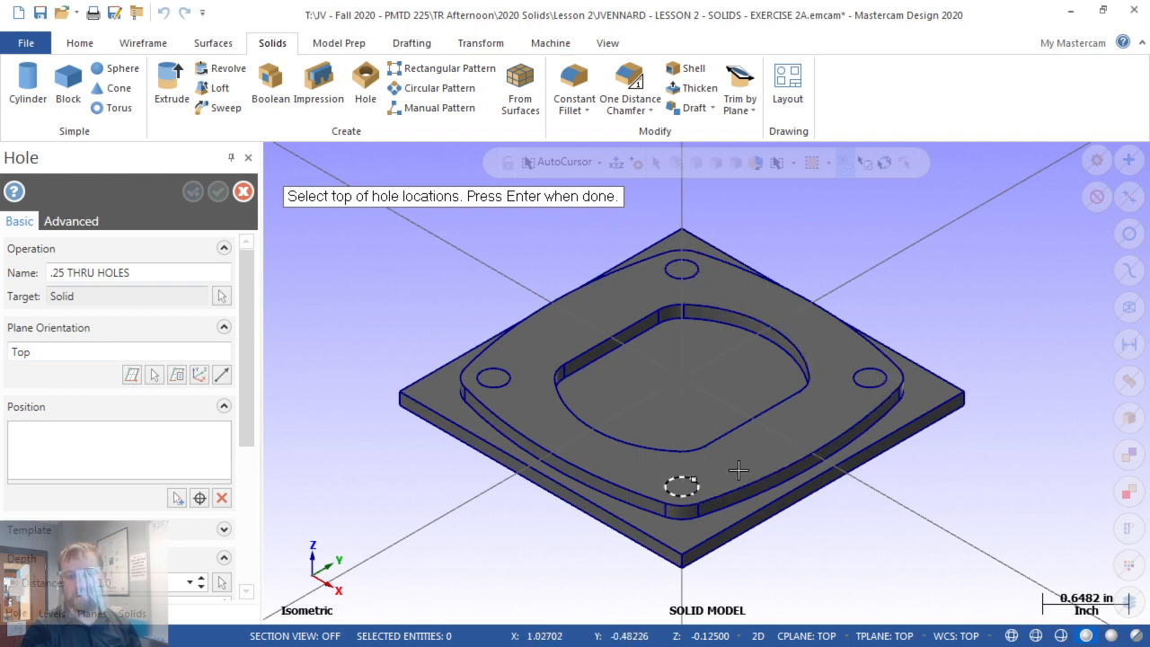
{"action": "key", "text": "alt+s"}
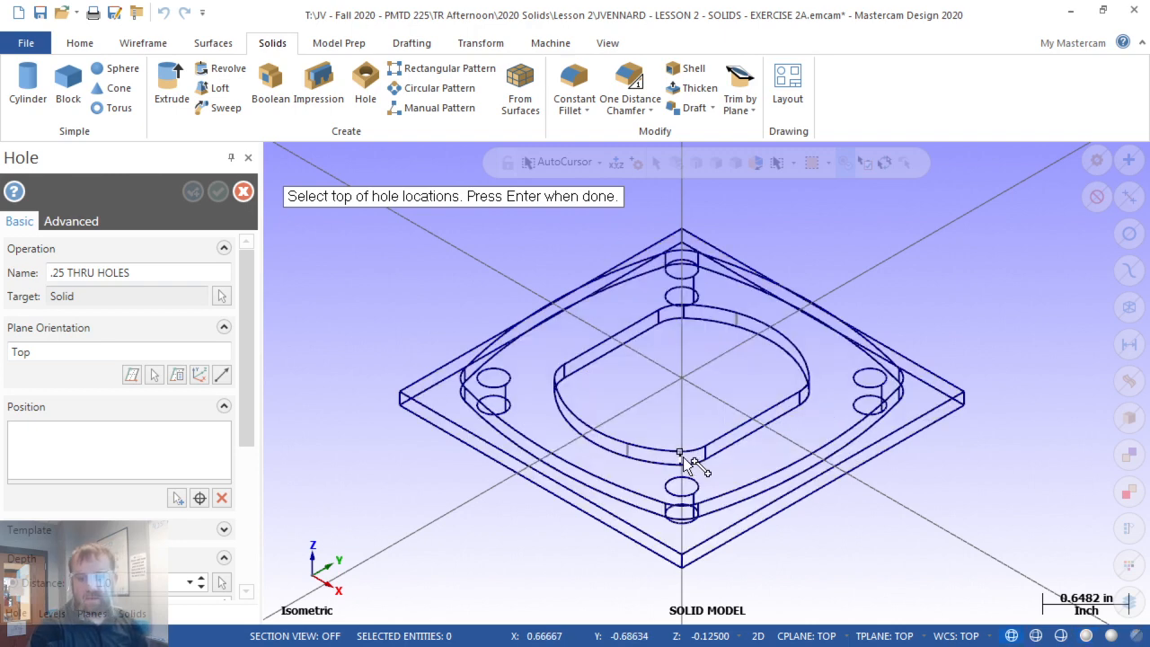
{"action": "scroll", "coordinate": [492, 409], "scroll_direction": "up", "scroll_amount": 3}
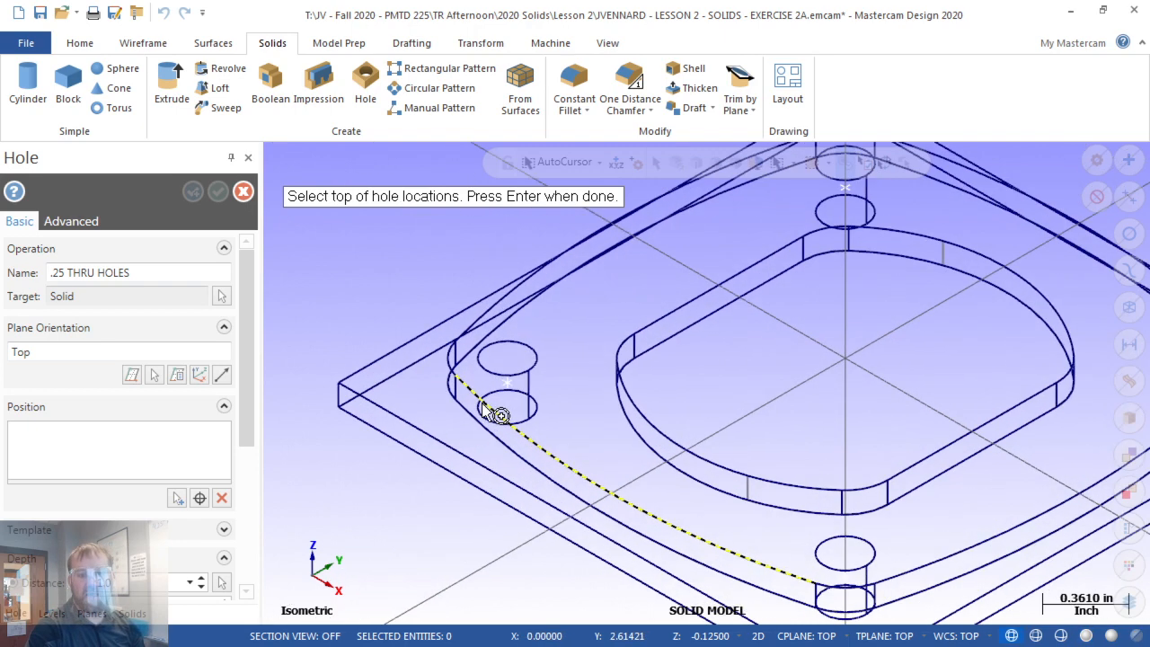
{"action": "scroll", "coordinate": [492, 414], "scroll_direction": "down", "scroll_amount": 2}
{"action": "scroll", "coordinate": [771, 301], "scroll_direction": "up", "scroll_amount": 2}
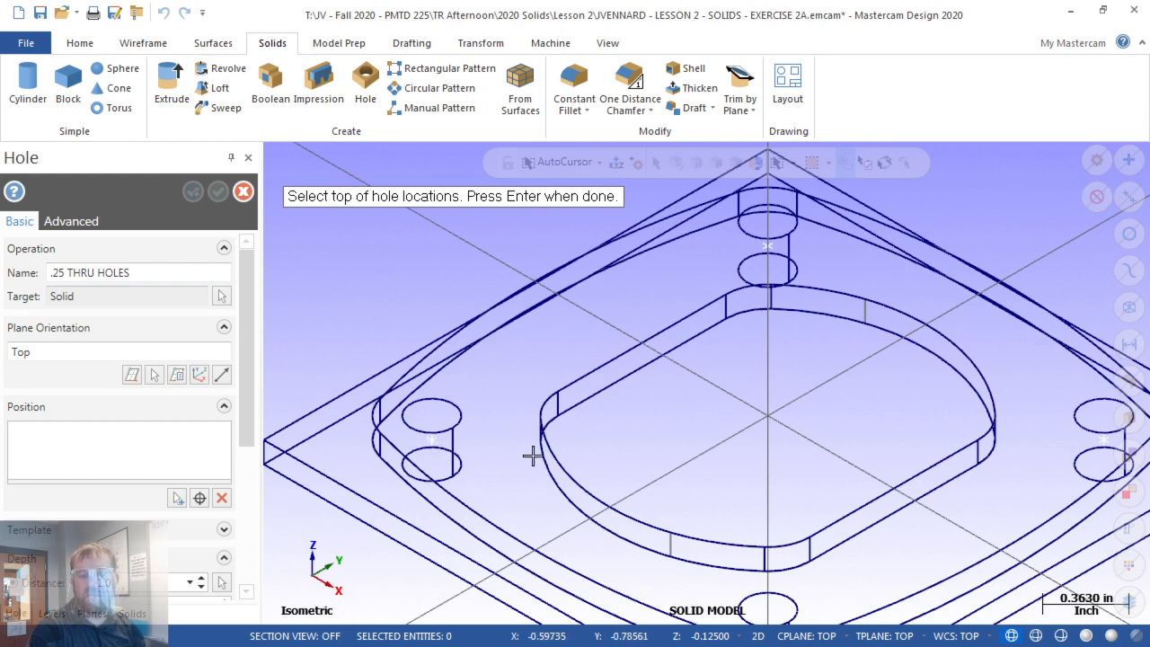
{"action": "scroll", "coordinate": [496, 398], "scroll_direction": "down", "scroll_amount": 2}
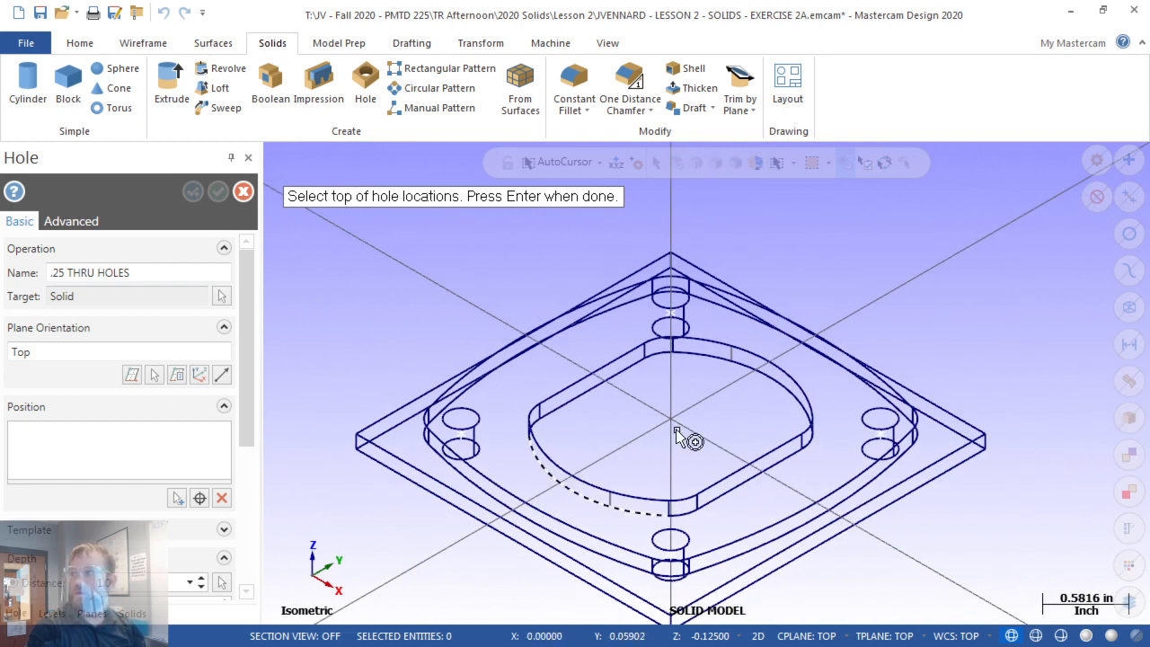
{"action": "right_click", "coordinate": [676, 429]}
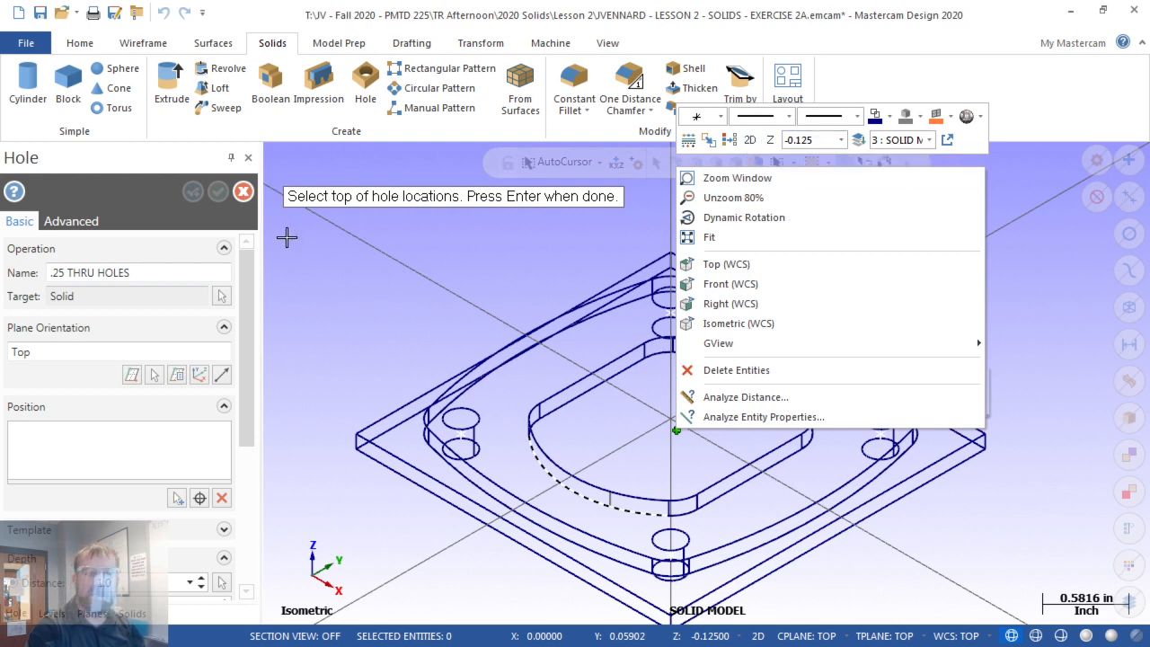
{"action": "left_click", "coordinate": [166, 174]}
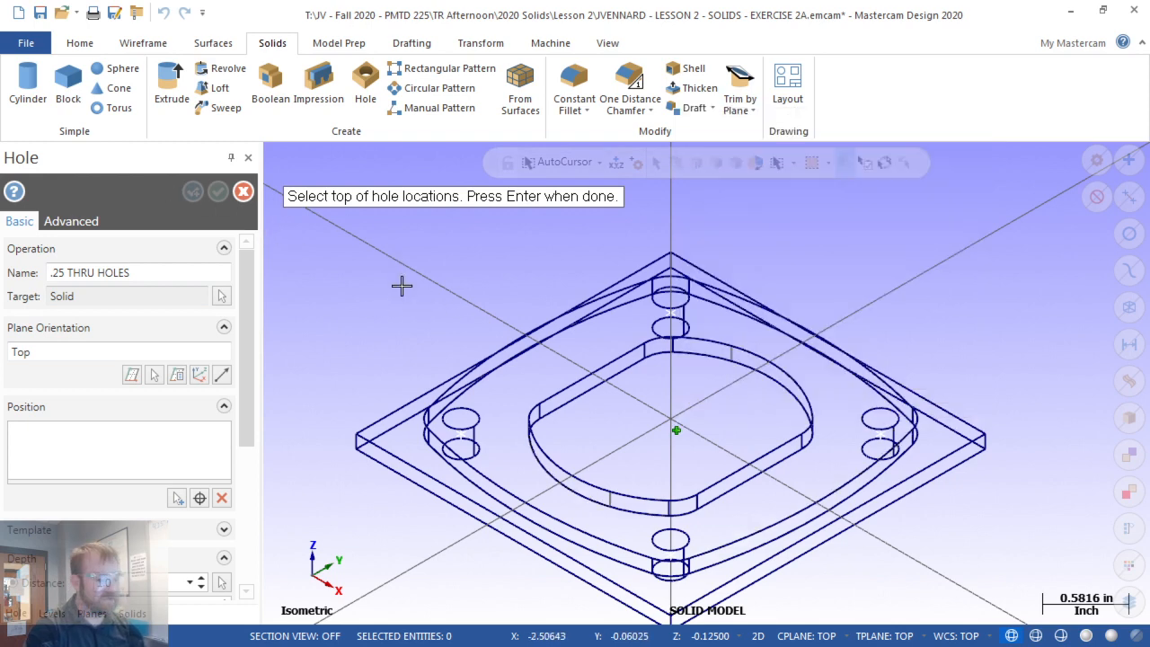
{"action": "key", "text": "alt+s"}
{"action": "key", "text": "alt+s"}
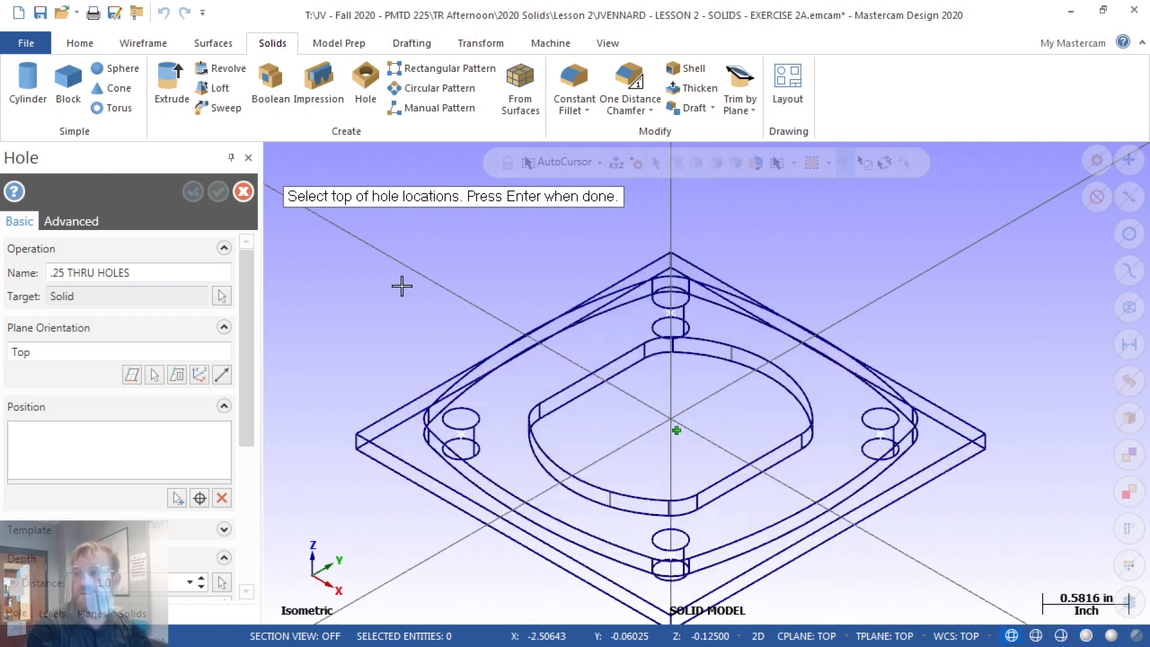
{"action": "key", "text": "alt+s"}
{"action": "key", "text": "alt+s"}
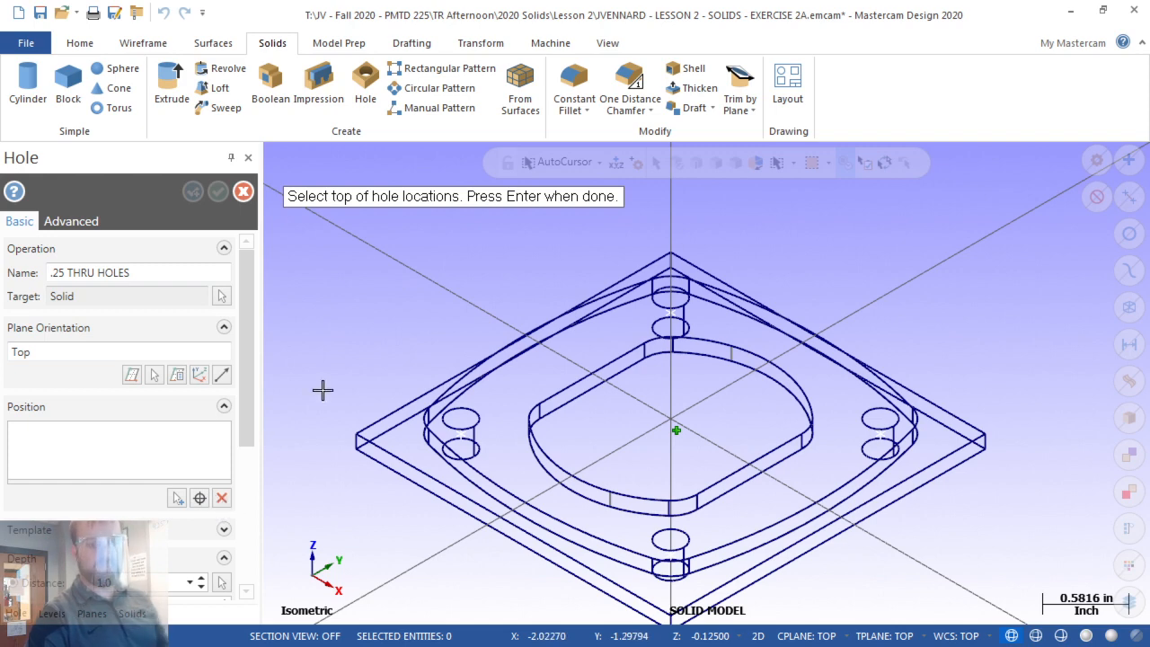
{"action": "key", "text": "Return"}
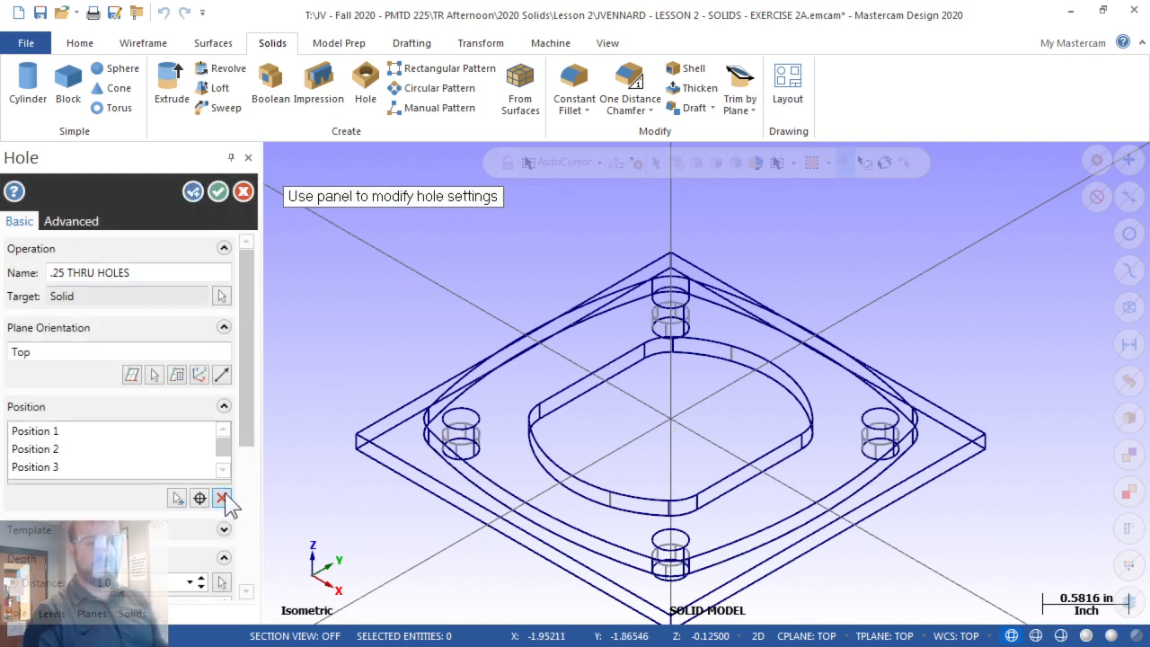
Inspect the previewed holes' height and clear all hole positions
{"action": "scroll", "coordinate": [477, 471], "scroll_direction": "up", "scroll_amount": 2}
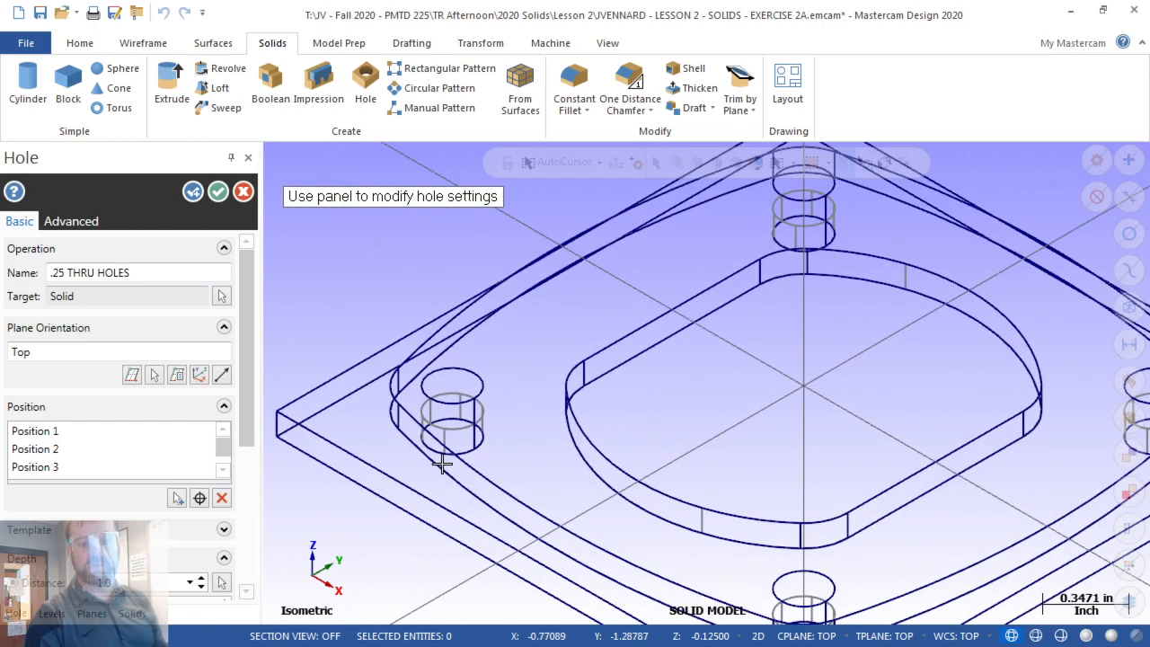
{"action": "mouse_move", "coordinate": [442, 463]}
{"action": "middle_mouse_down"}
{"action": "mouse_move", "coordinate": [452, 427]}
{"action": "mouse_move", "coordinate": [448, 464]}
{"action": "middle_mouse_up"}
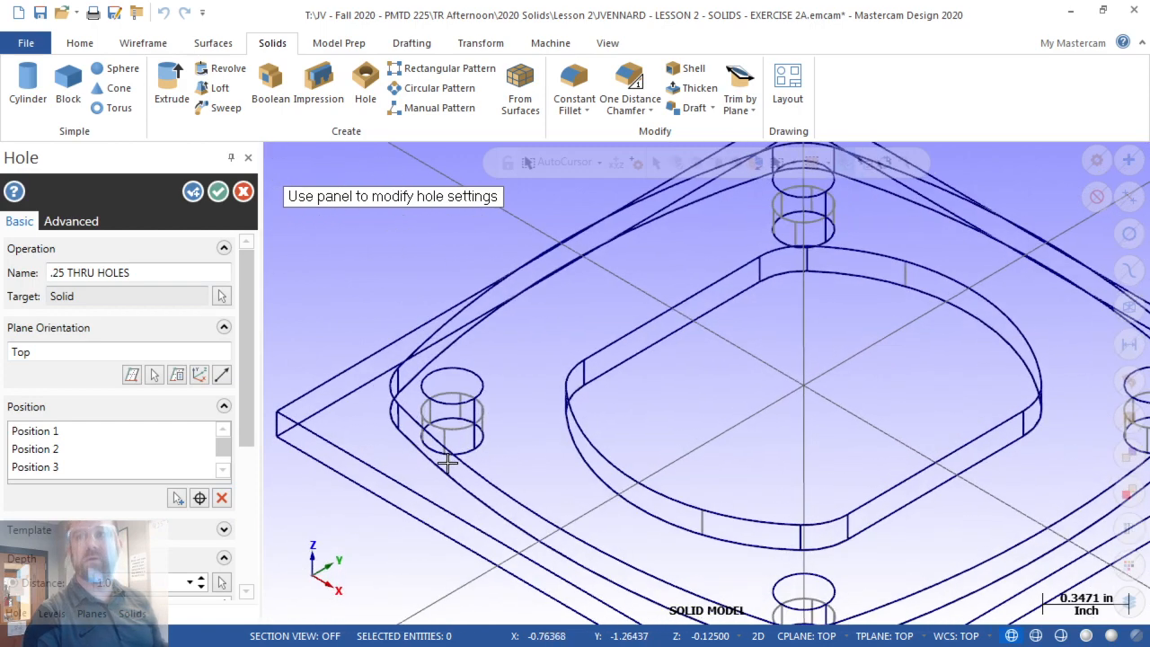
{"action": "left_click", "coordinate": [221, 499]}
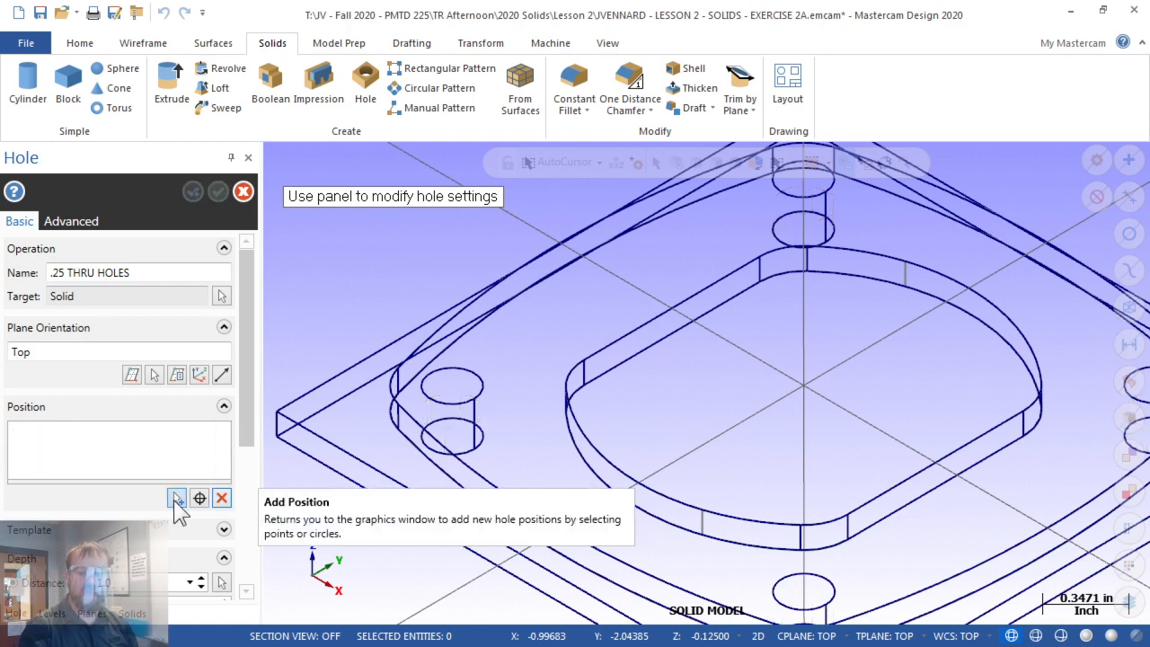
Add hole positions by selecting the four upper corner circles on the island, and restore the shaded display
{"action": "left_click", "coordinate": [177, 502]}
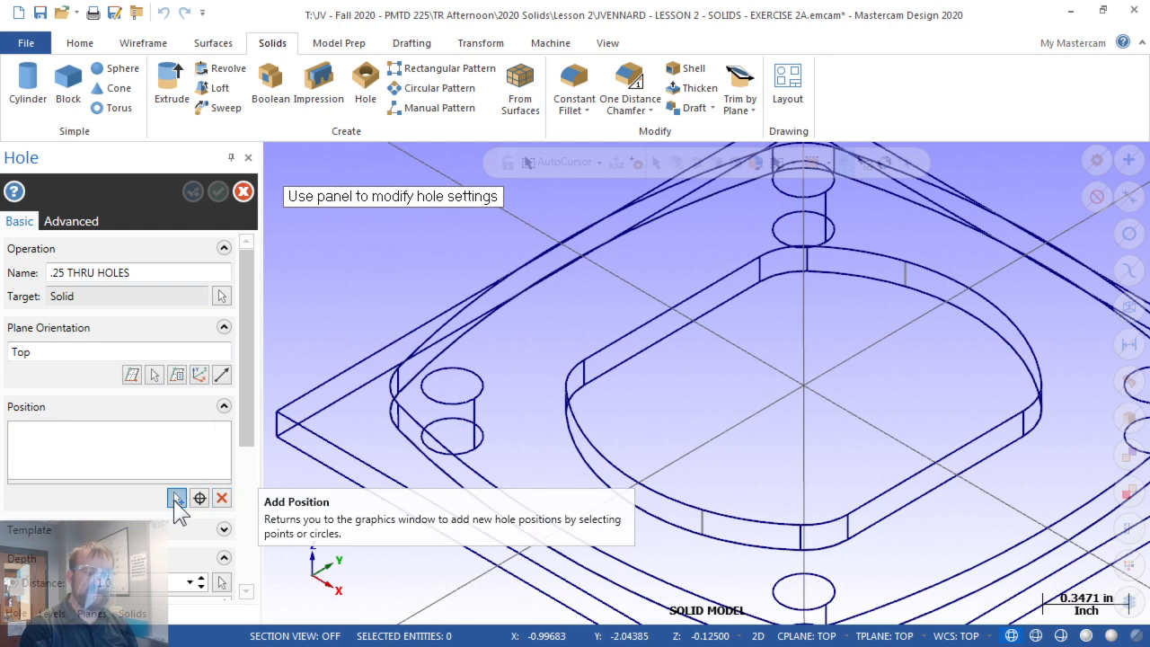
{"action": "left_click", "coordinate": [431, 399]}
{"action": "scroll", "coordinate": [356, 439], "scroll_direction": "down", "scroll_amount": 1}
{"action": "left_click", "coordinate": [708, 235]}
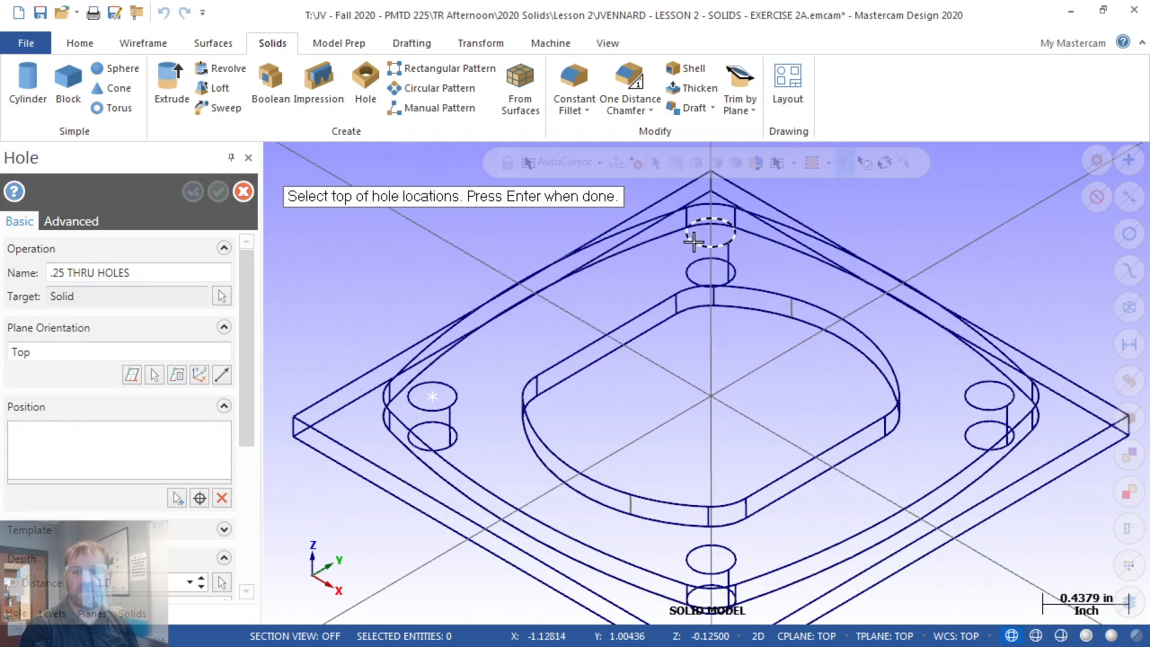
{"action": "left_click", "coordinate": [976, 406]}
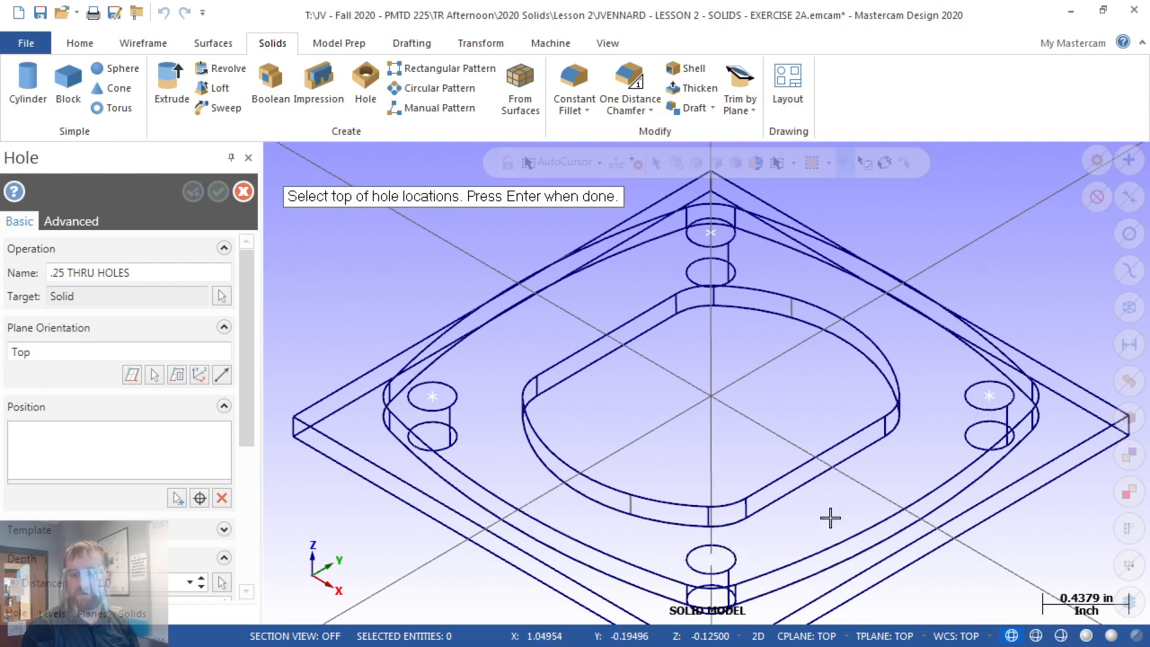
{"action": "scroll", "coordinate": [828, 520], "scroll_direction": "up", "scroll_amount": 2}
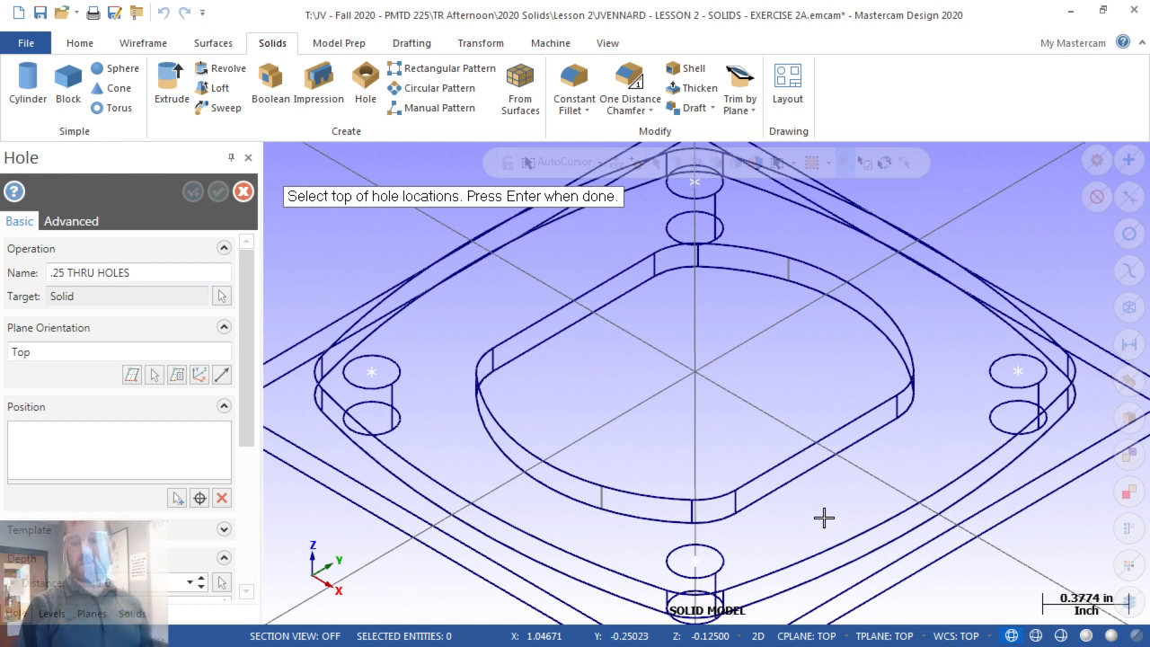
{"action": "key", "text": "Return"}
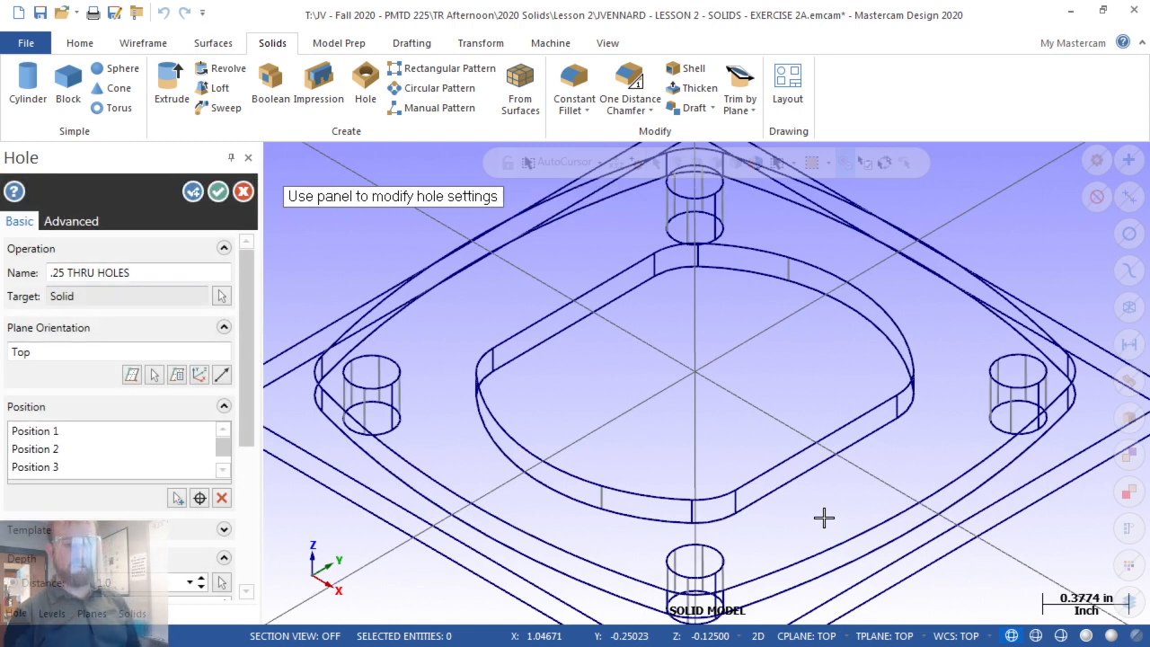
{"action": "key", "text": "alt+s"}
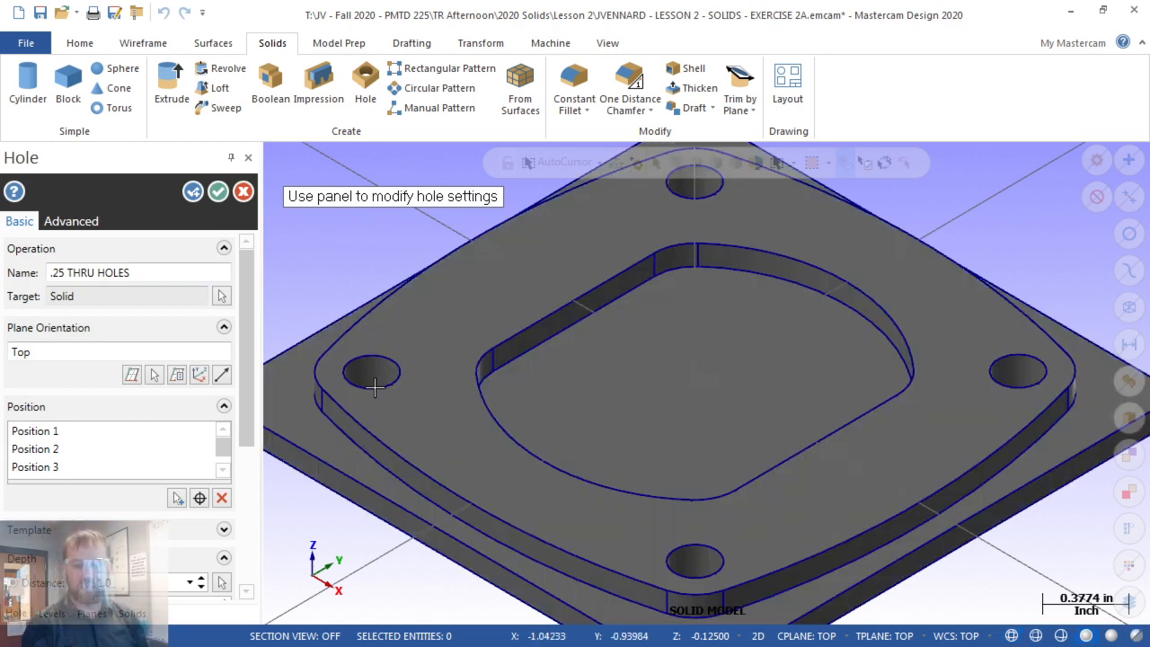
{"action": "scroll", "coordinate": [376, 376], "scroll_direction": "down", "scroll_amount": 4}
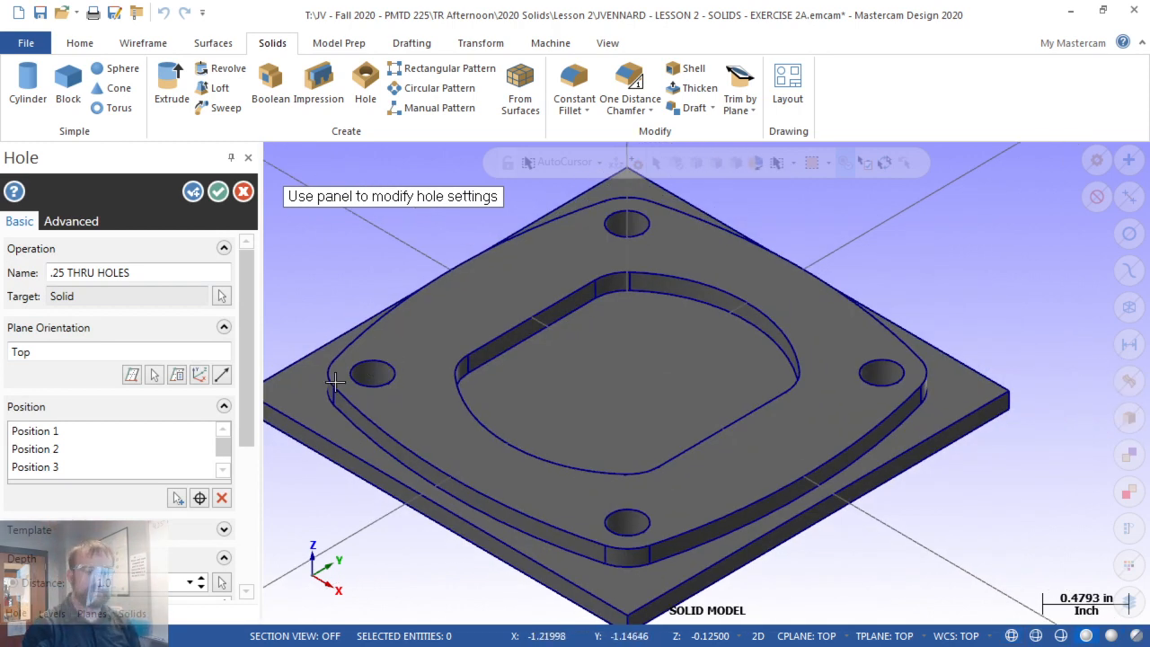
Set the simple hole style's diameter to 0.281
{"action": "left_click_drag", "start_coordinate": [249, 332], "coordinate": [237, 512]}
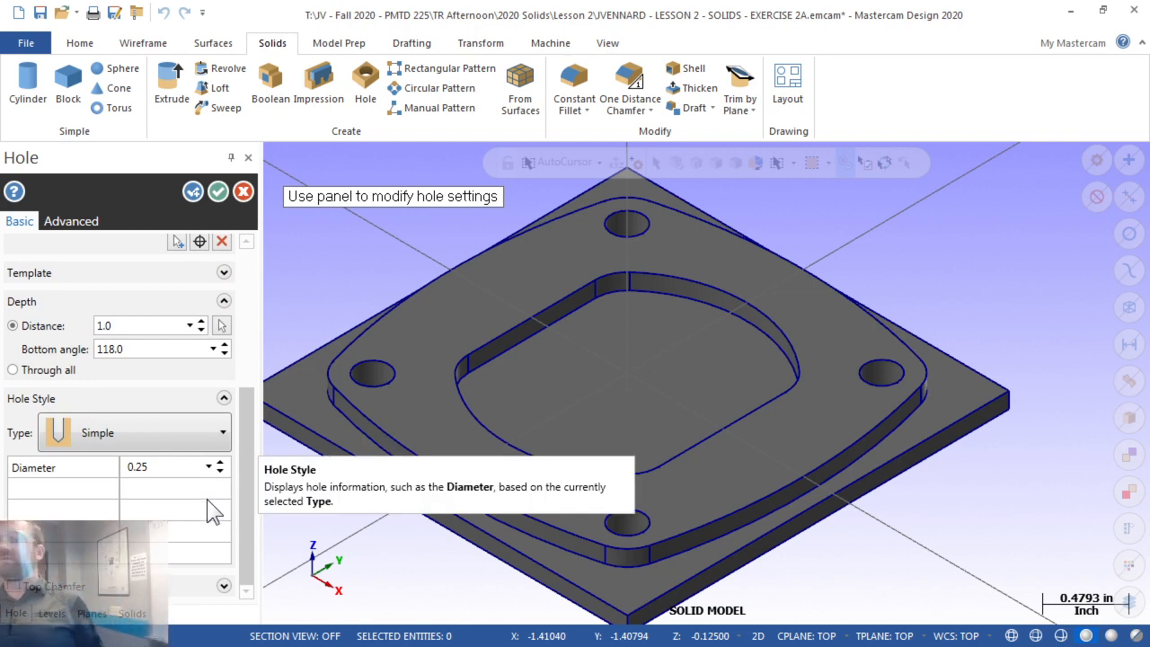
{"action": "double_click", "coordinate": [142, 468]}
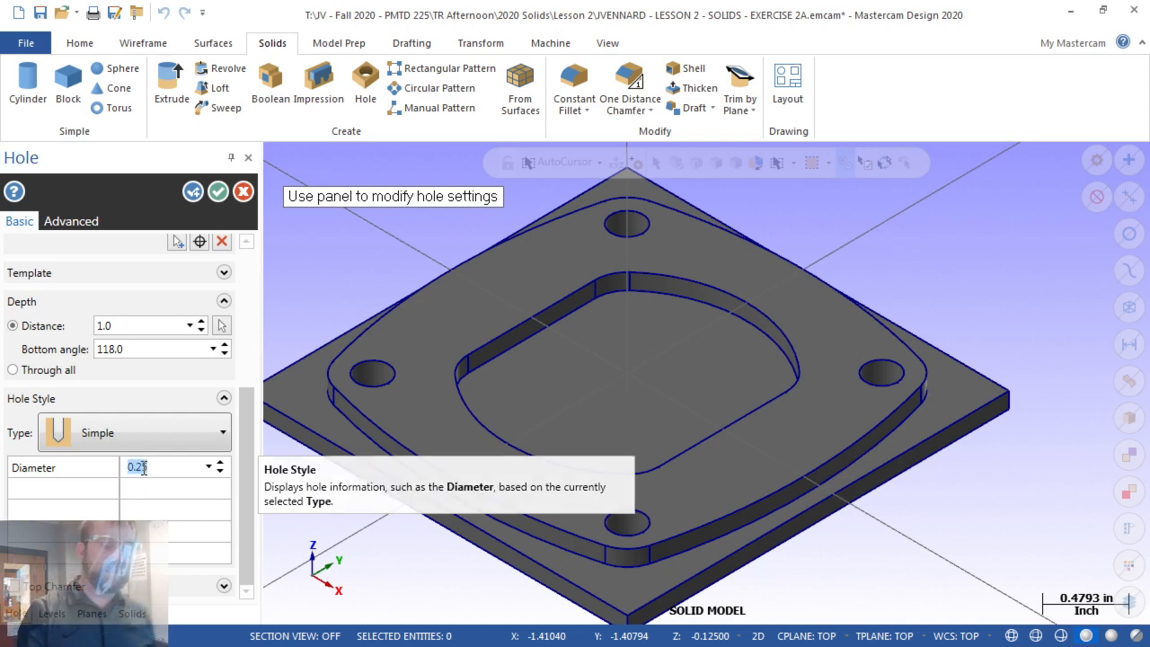
{"action": "type", "text": ".281"}
{"action": "key", "text": "Return"}
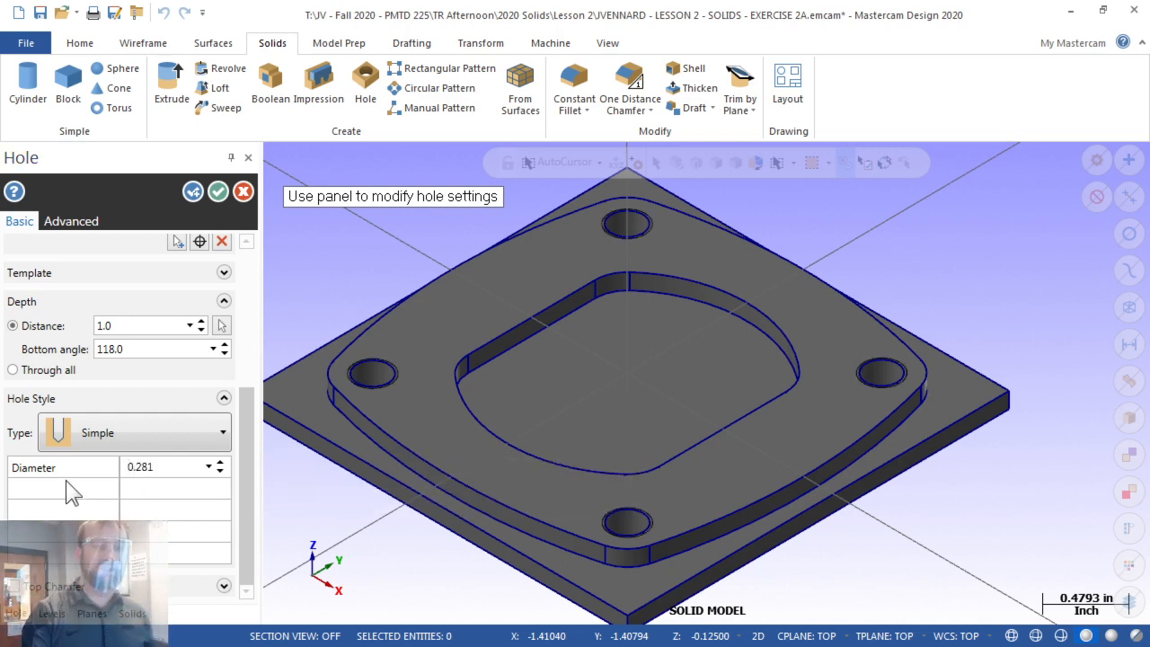
Try a diameter of 0.3785 for the four simple holes
{"action": "double_click", "coordinate": [145, 465]}
{"action": "type", "text": ".3785"}
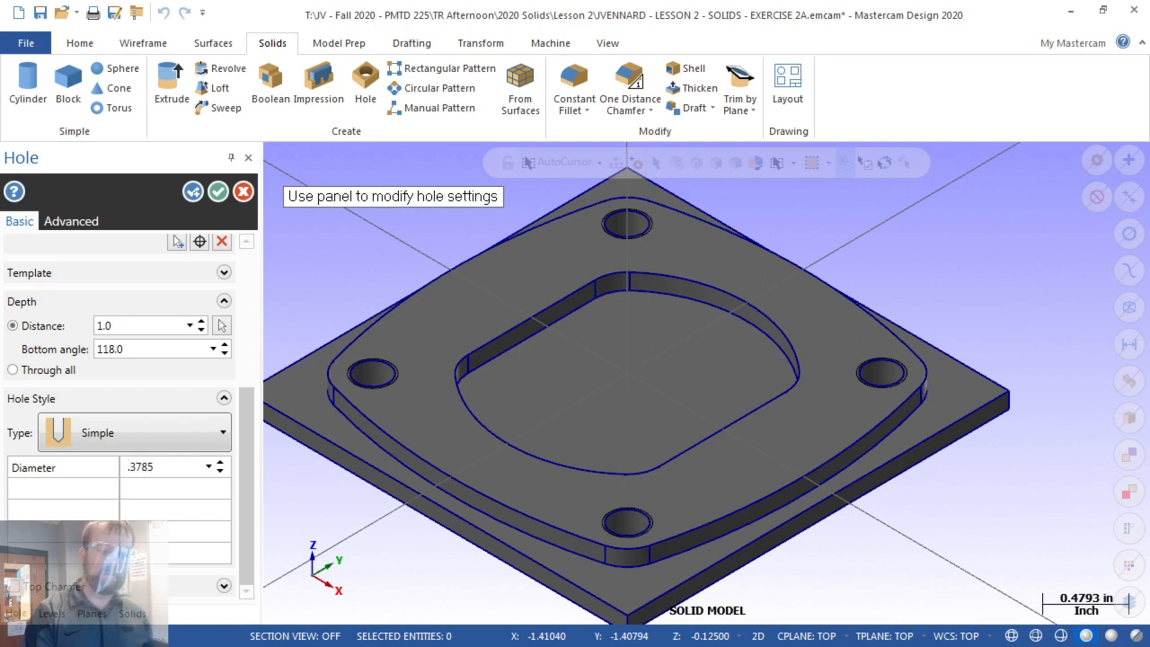
{"action": "key", "text": "Return"}
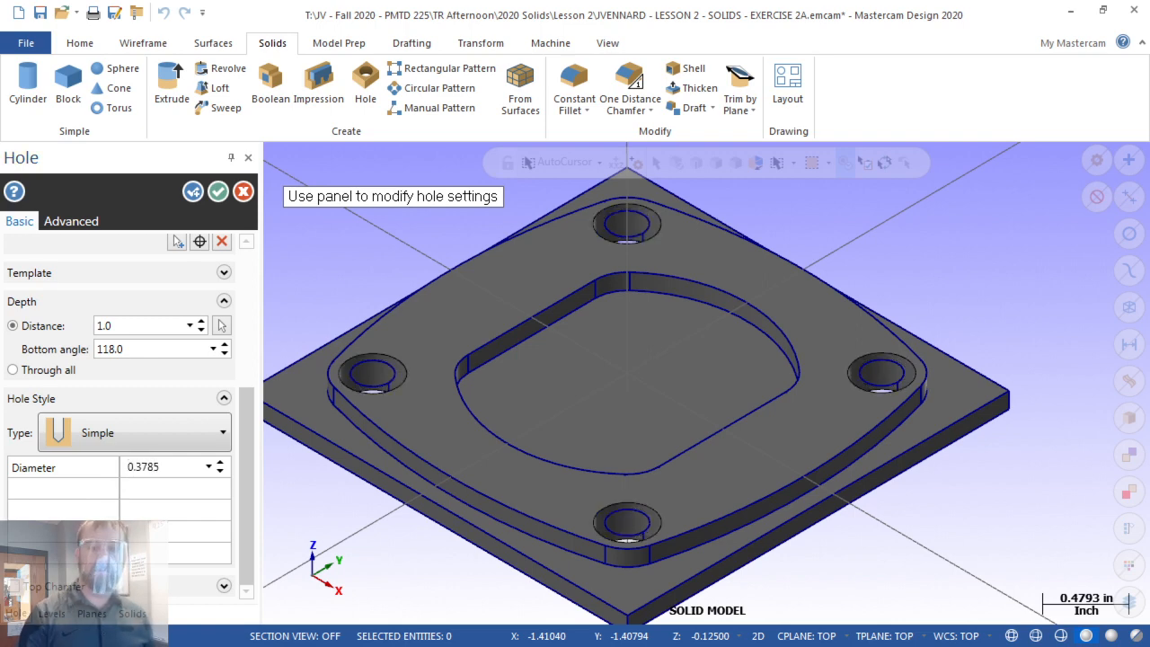
Set the simple hole style's diameter to 0.25
{"action": "double_click", "coordinate": [144, 467]}
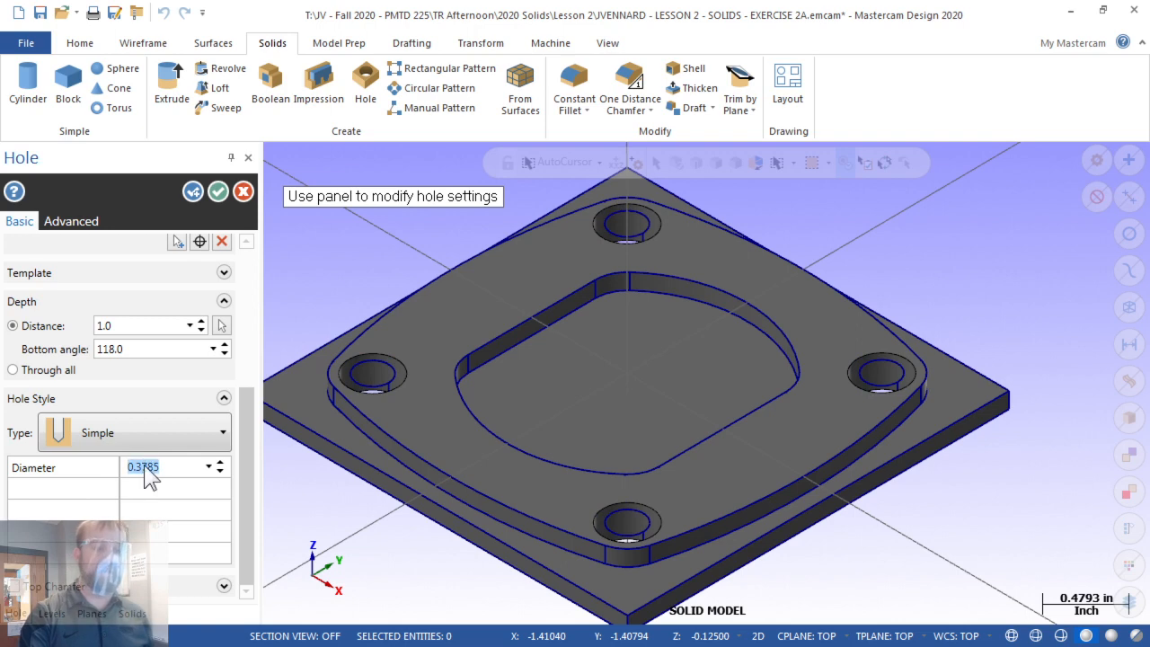
{"action": "type", "text": ".25"}
{"action": "key", "text": "Return"}
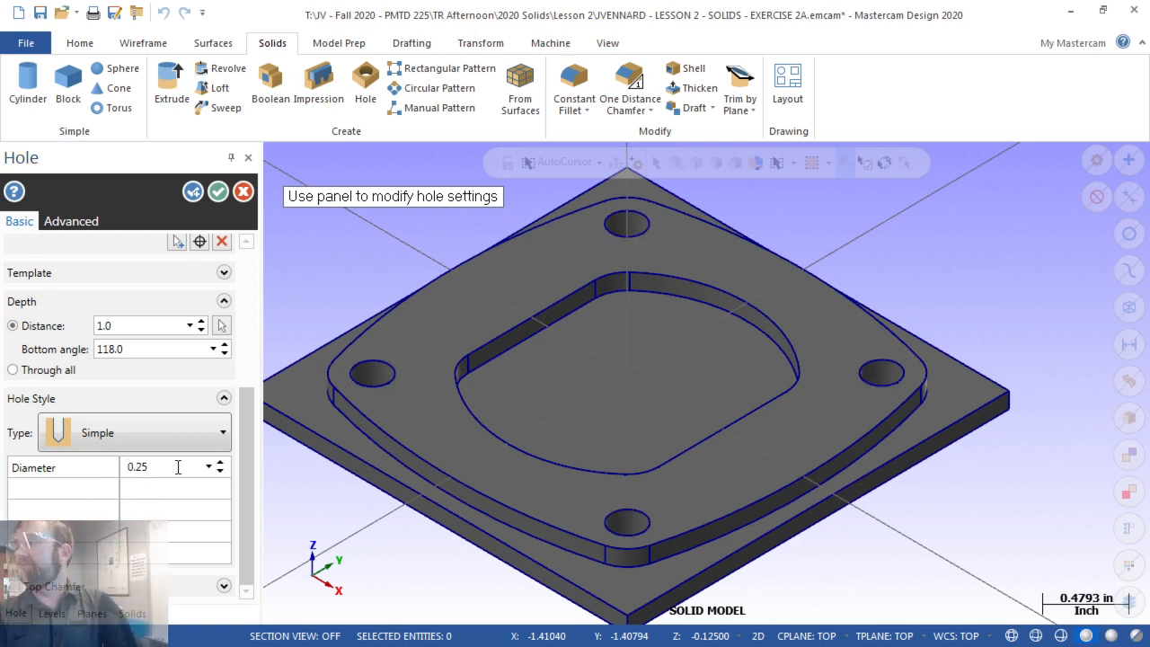
Try the Countersink hole style with a countersink diameter of 0.27, and return the style to Simple
{"action": "left_click", "coordinate": [224, 432]}
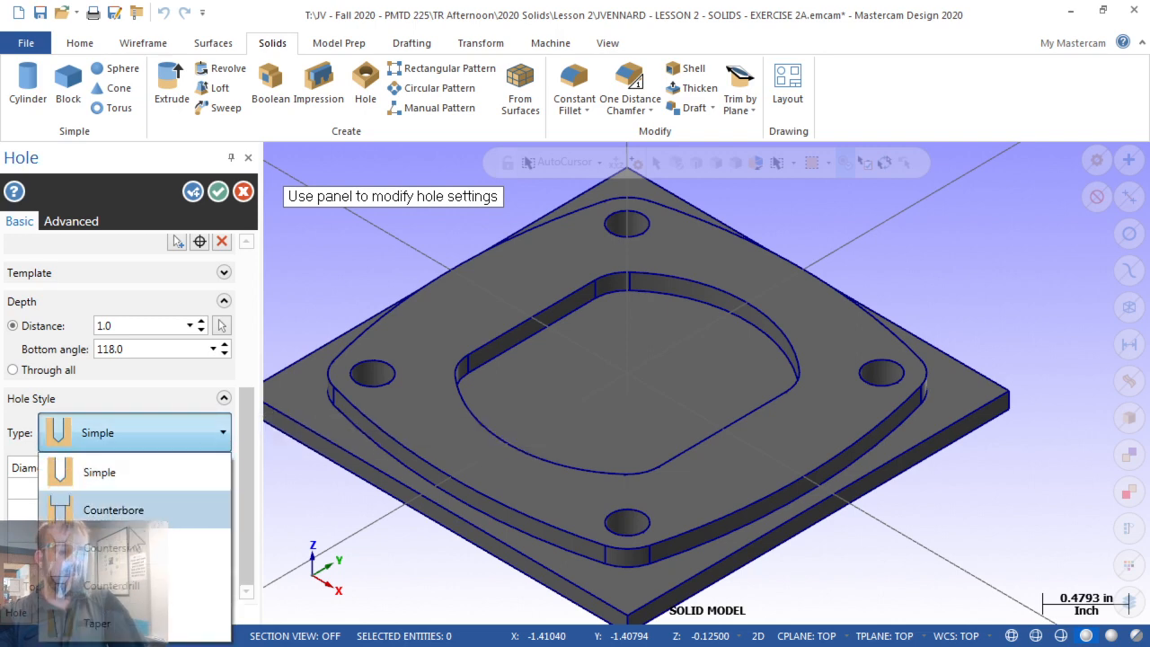
{"action": "left_click", "coordinate": [120, 550]}
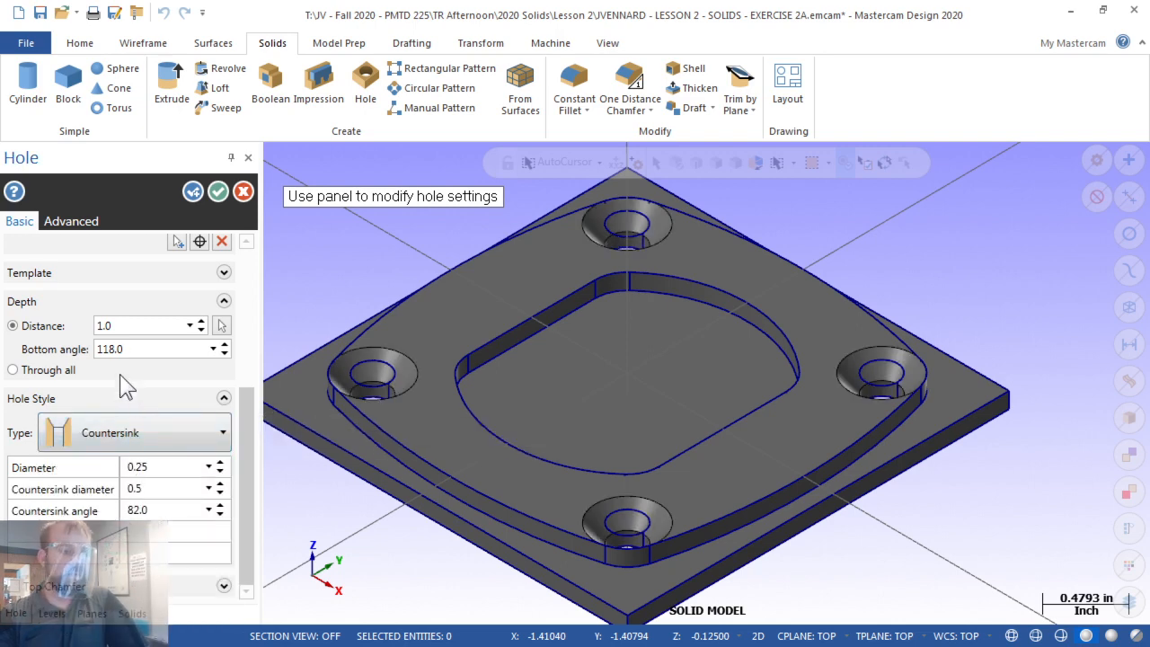
{"action": "double_click", "coordinate": [150, 488]}
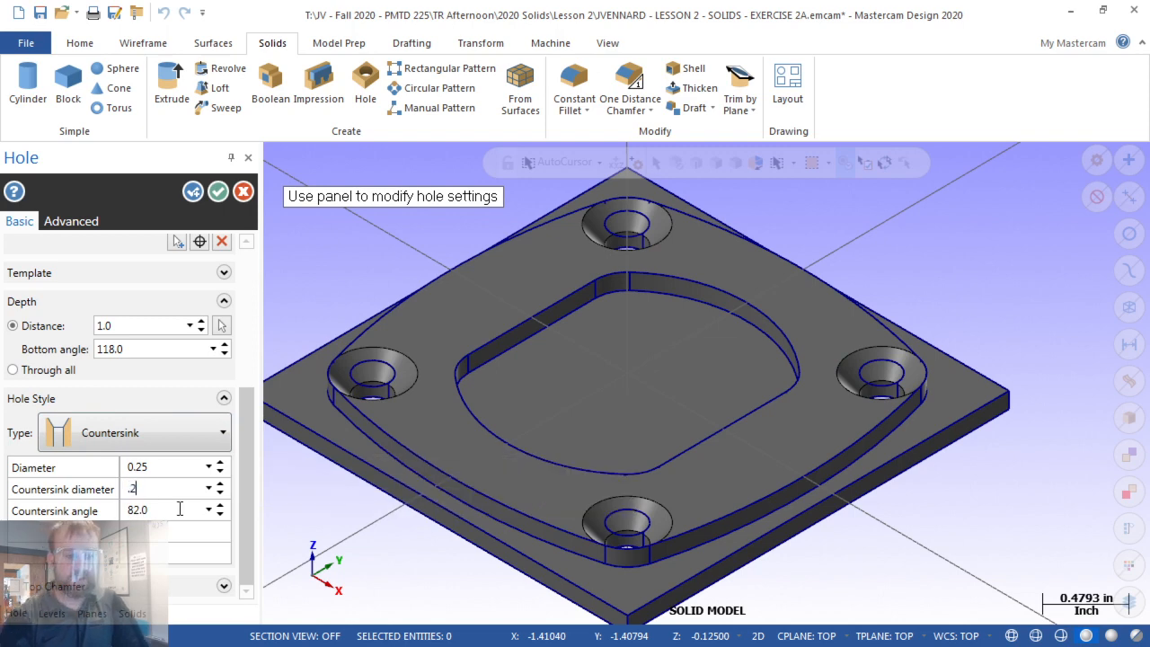
{"action": "key", "text": "Return"}
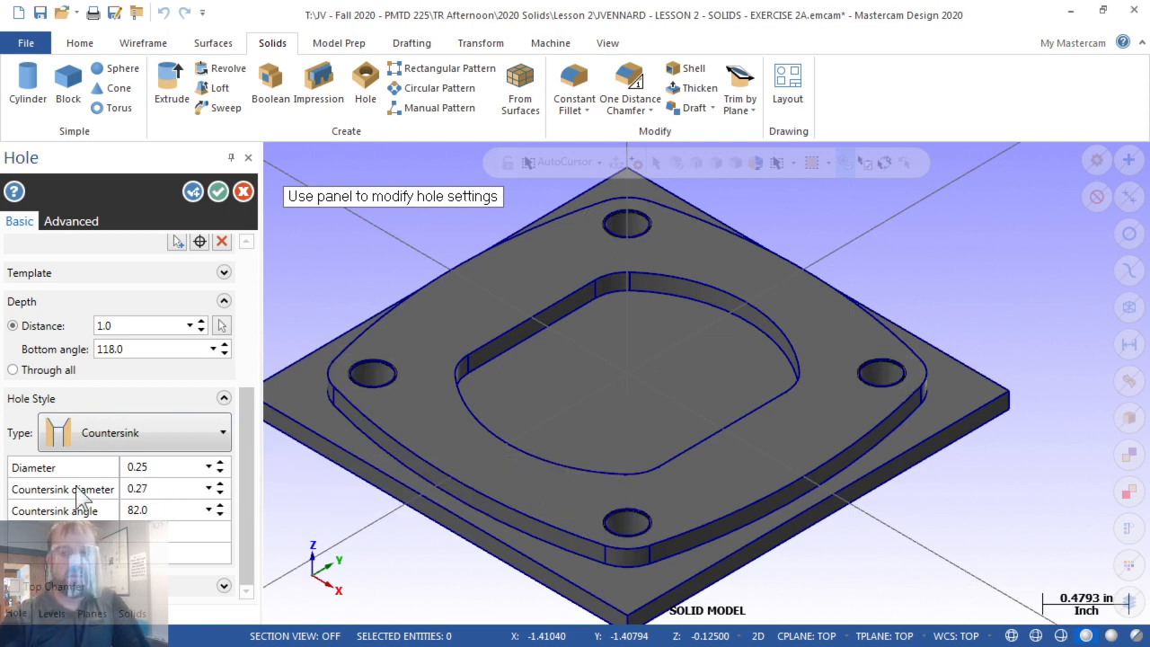
{"action": "scroll", "coordinate": [351, 396], "scroll_direction": "up", "scroll_amount": 6}
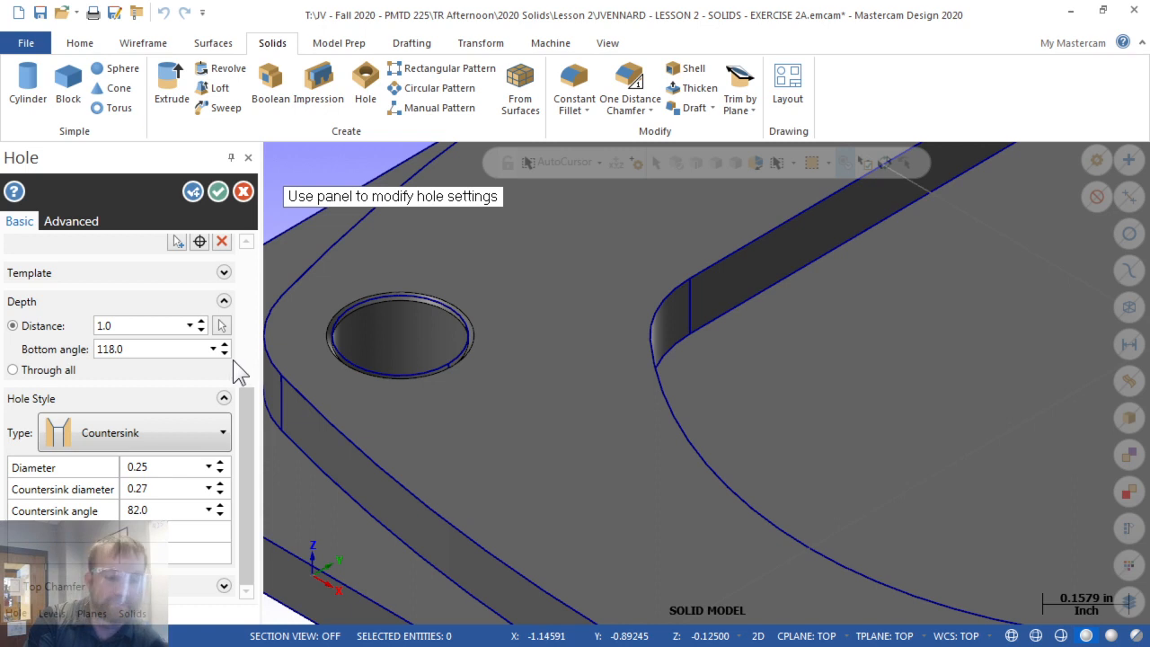
{"action": "left_click", "coordinate": [197, 440]}
{"action": "left_click", "coordinate": [98, 474]}
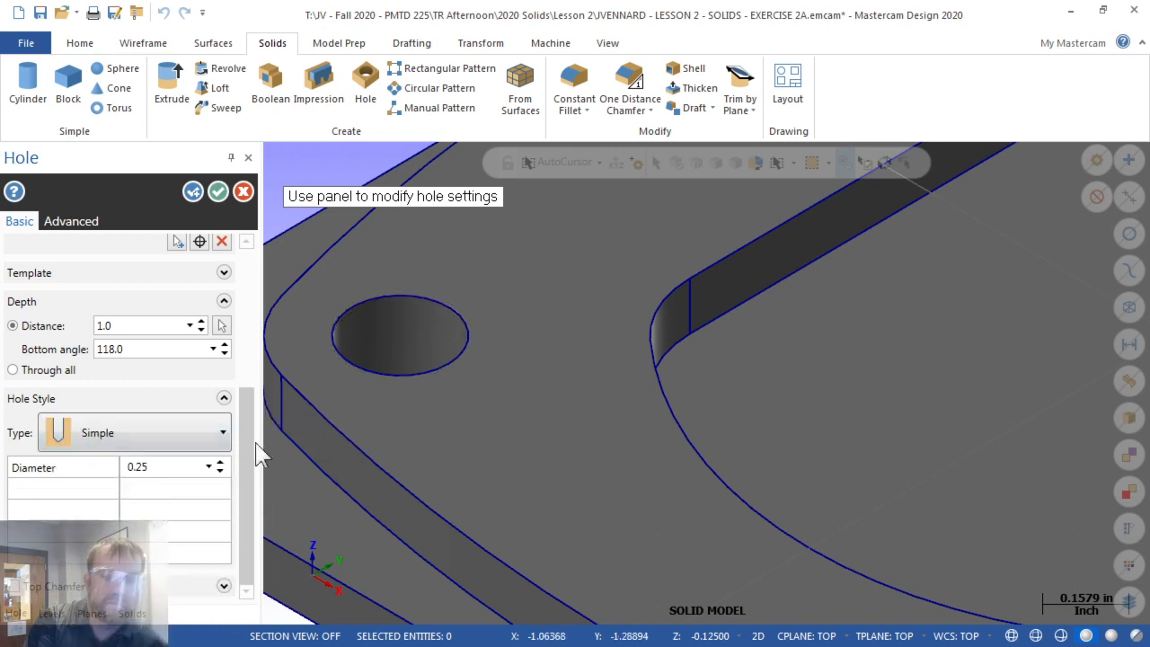
{"action": "scroll", "coordinate": [341, 405], "scroll_direction": "down", "scroll_amount": 5}
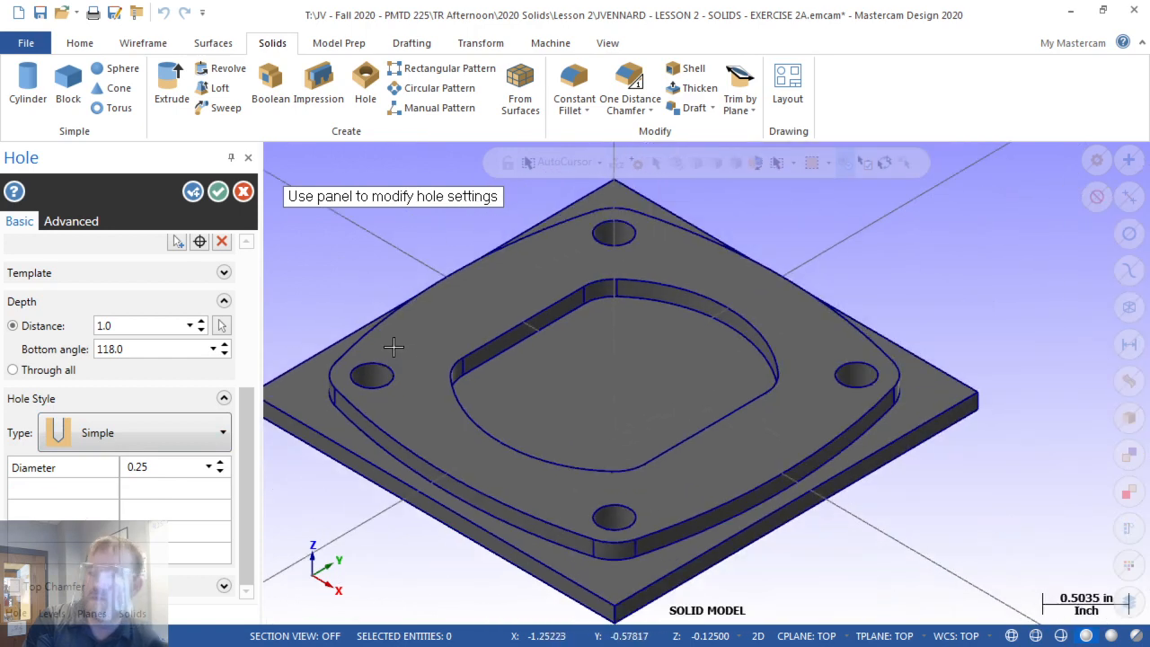
{"action": "scroll", "coordinate": [382, 355], "scroll_direction": "up", "scroll_amount": 2}
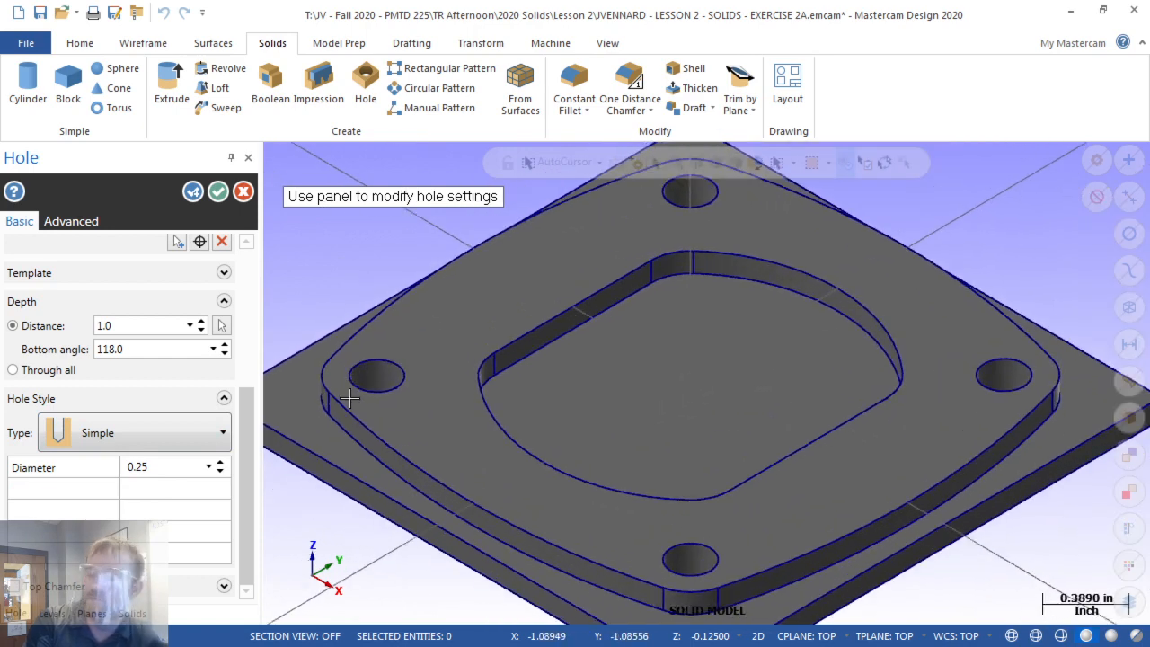
Try the Taper hole style with a taper angle of 20 on the four corner holes
{"action": "left_click", "coordinate": [132, 433]}
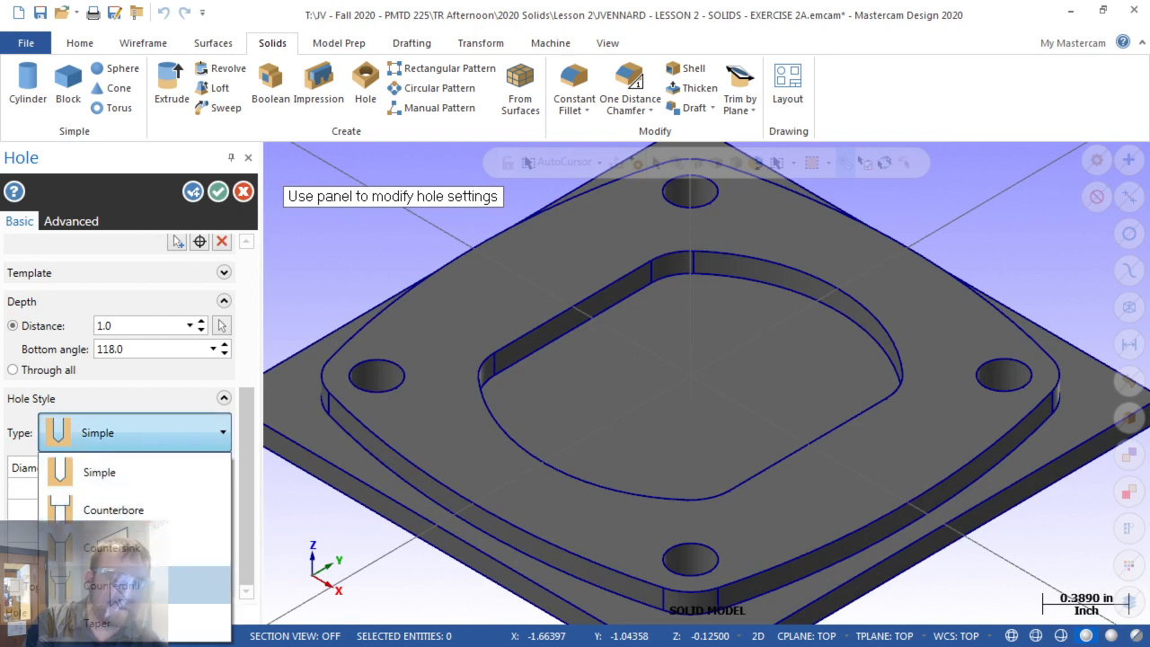
{"action": "left_click", "coordinate": [108, 623]}
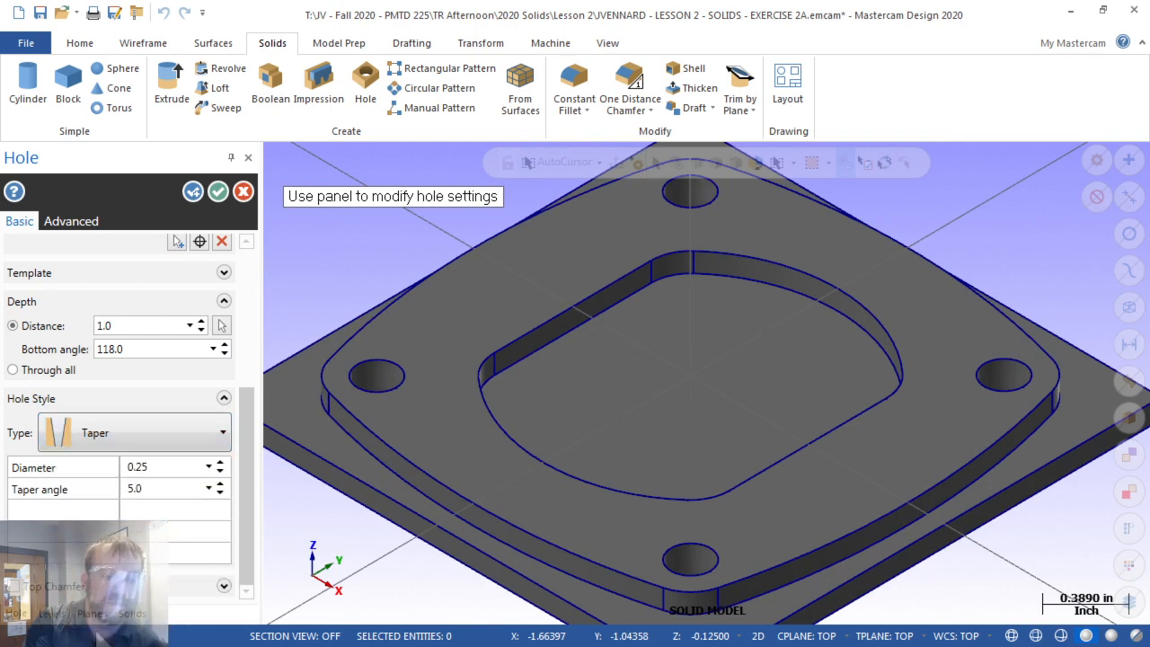
{"action": "double_click", "coordinate": [159, 490]}
{"action": "type", "text": "20"}
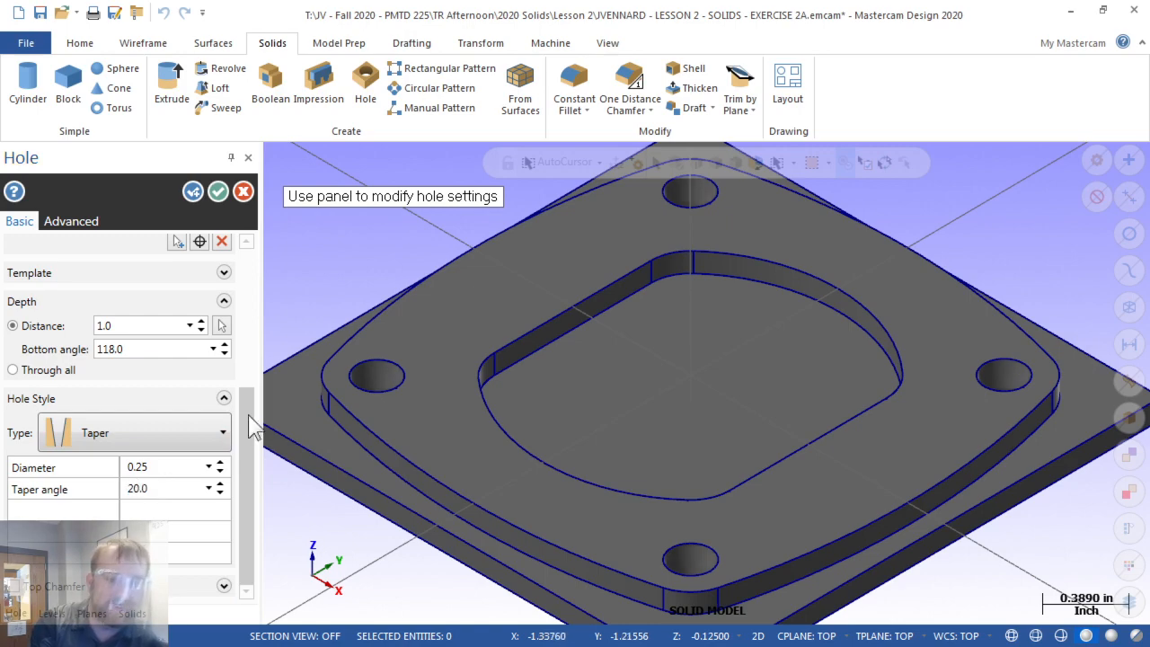
{"action": "middle_click_drag", "start_coordinate": [455, 336], "coordinate": [433, 373]}
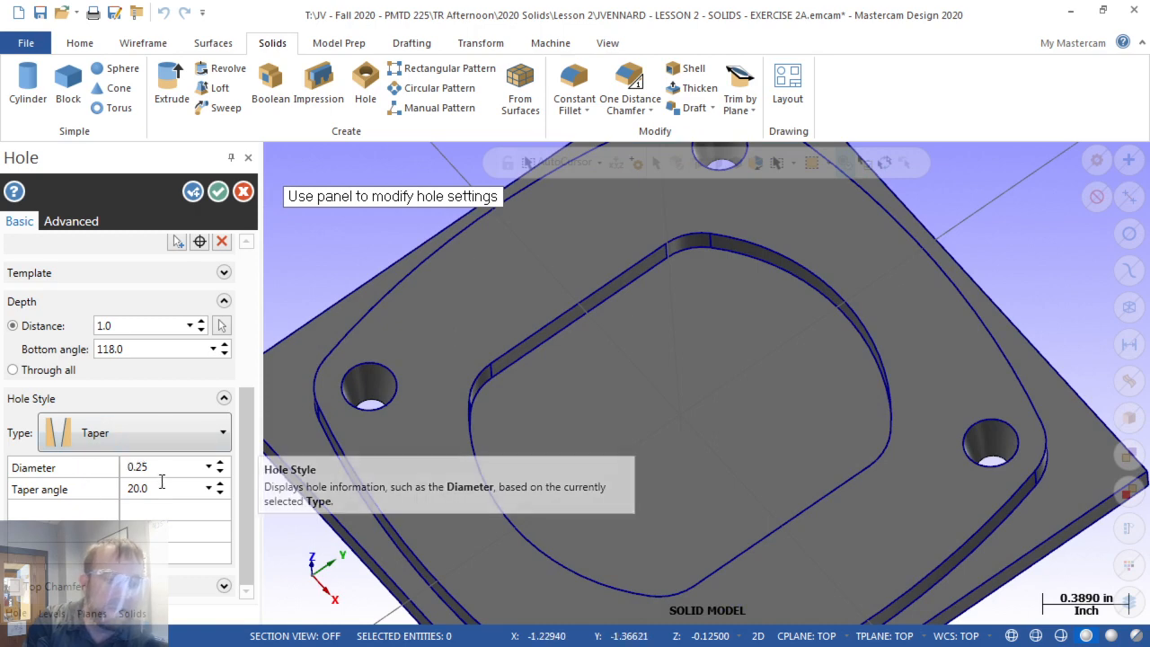
Try a negative taper angle of -20 for the holes and restore it to 20
{"action": "left_click", "coordinate": [131, 488]}
{"action": "type", "text": "-"}
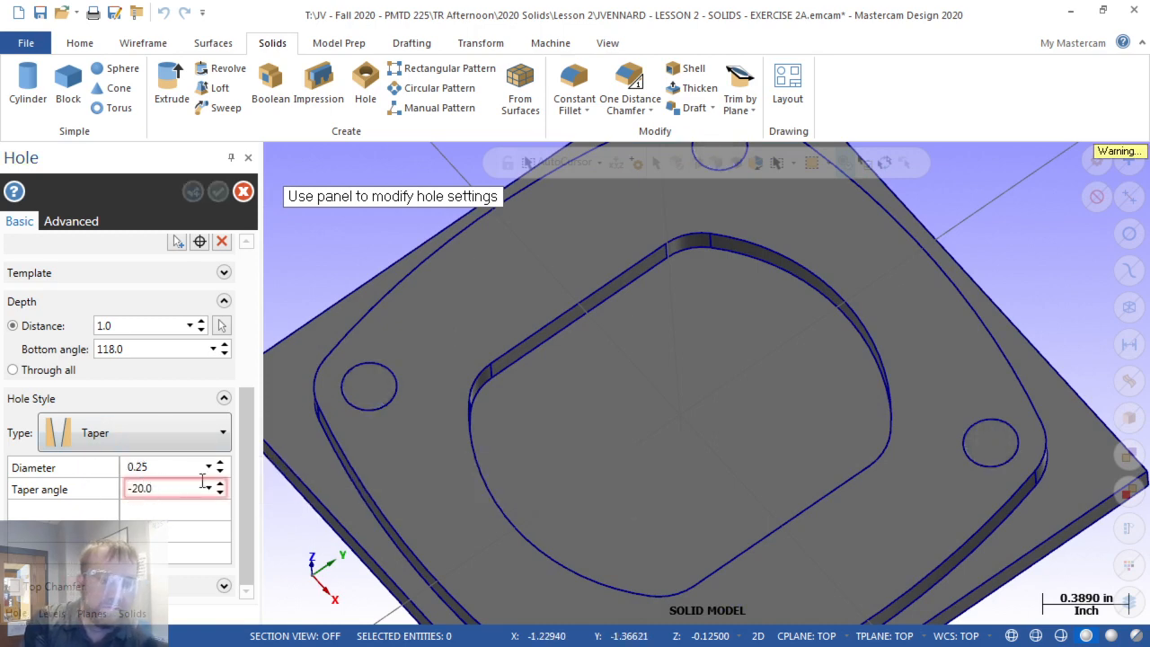
{"action": "double_click", "coordinate": [166, 490]}
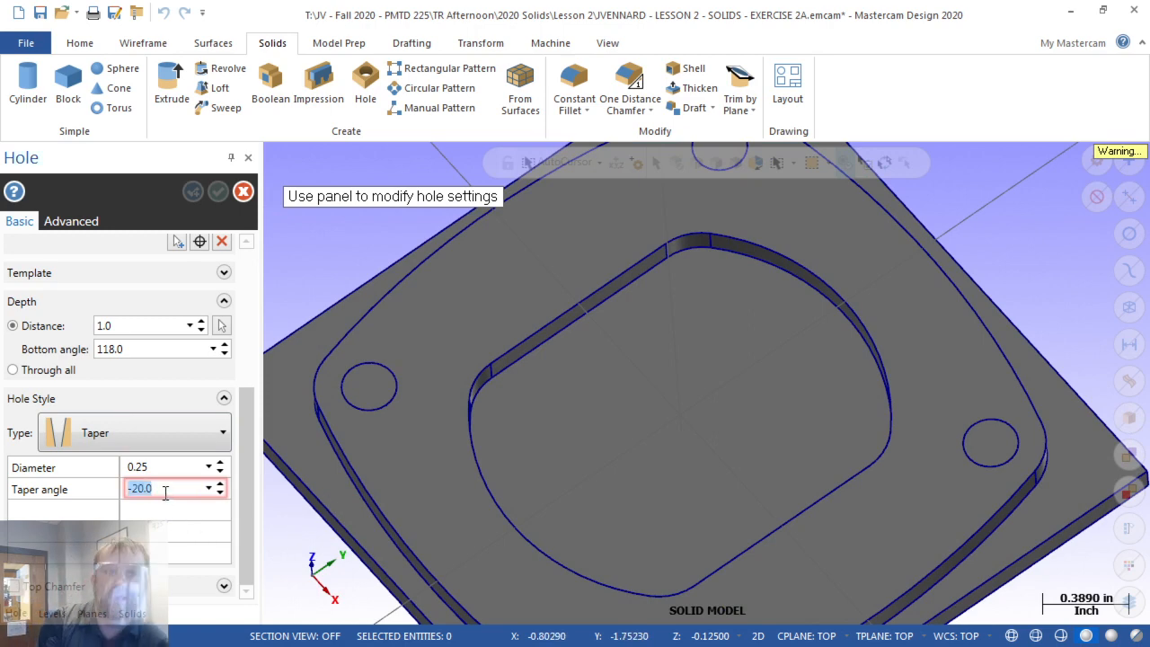
{"action": "type", "text": "2"}
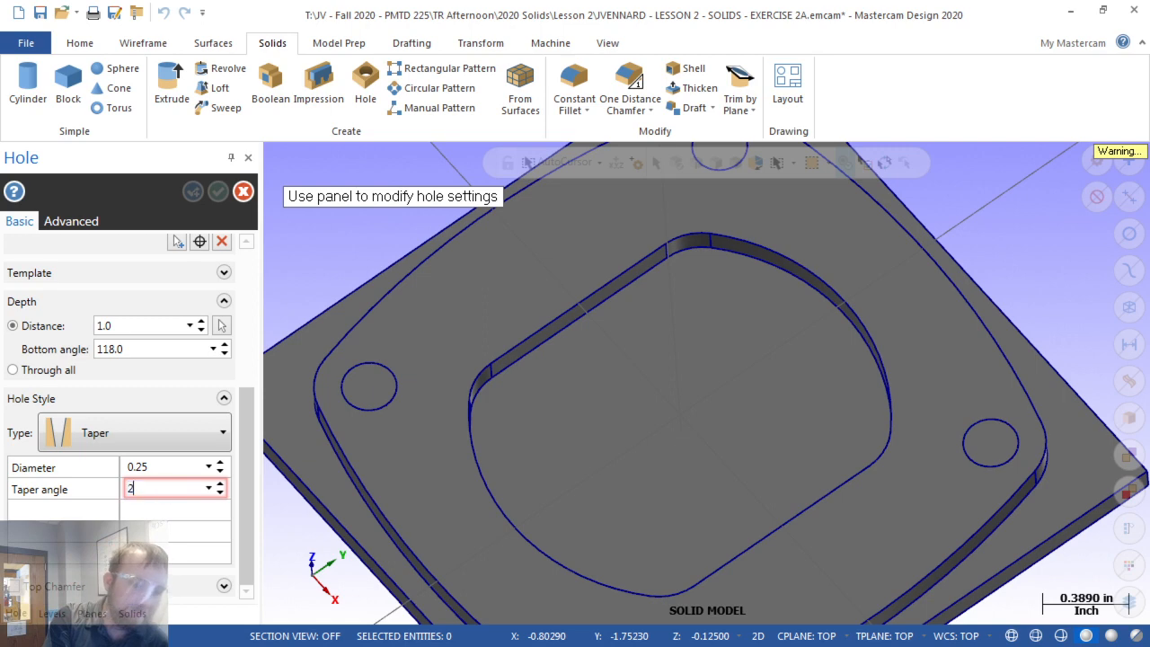
{"action": "type", "text": "0"}
{"action": "key", "text": "Return"}
Switch the hole style back to Simple and set the hole depth to Through all
{"action": "left_click", "coordinate": [208, 435]}
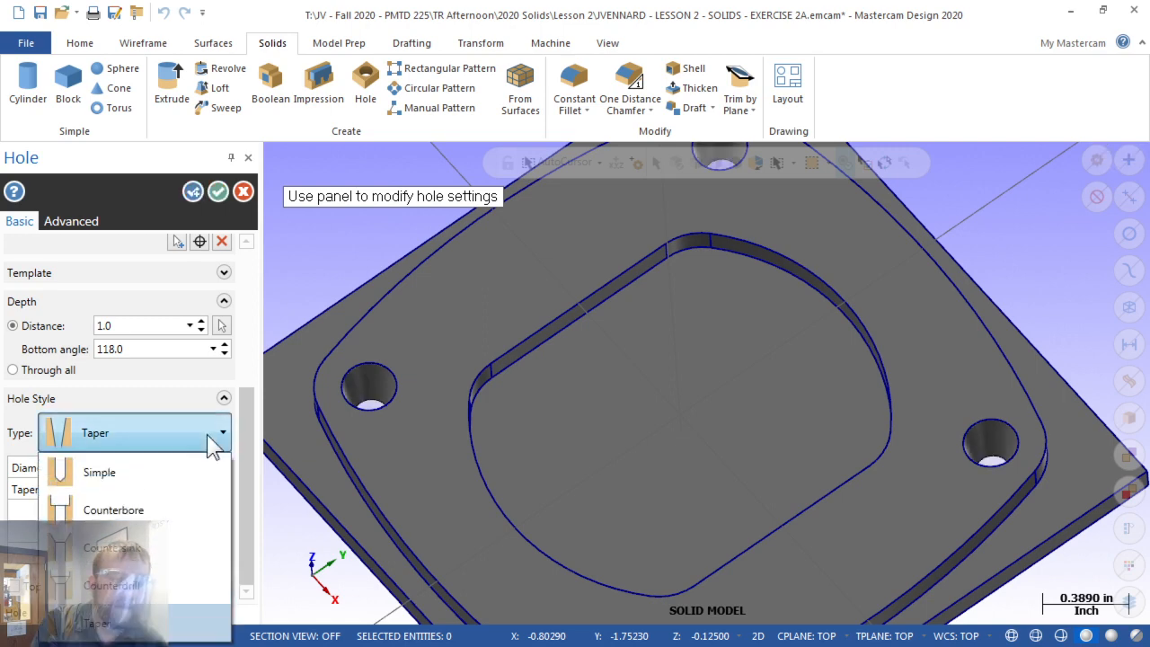
{"action": "left_click", "coordinate": [125, 477]}
{"action": "middle_click_drag", "start_coordinate": [468, 463], "coordinate": [300, 428]}
{"action": "scroll", "coordinate": [239, 404], "scroll_direction": "up", "scroll_amount": 4}
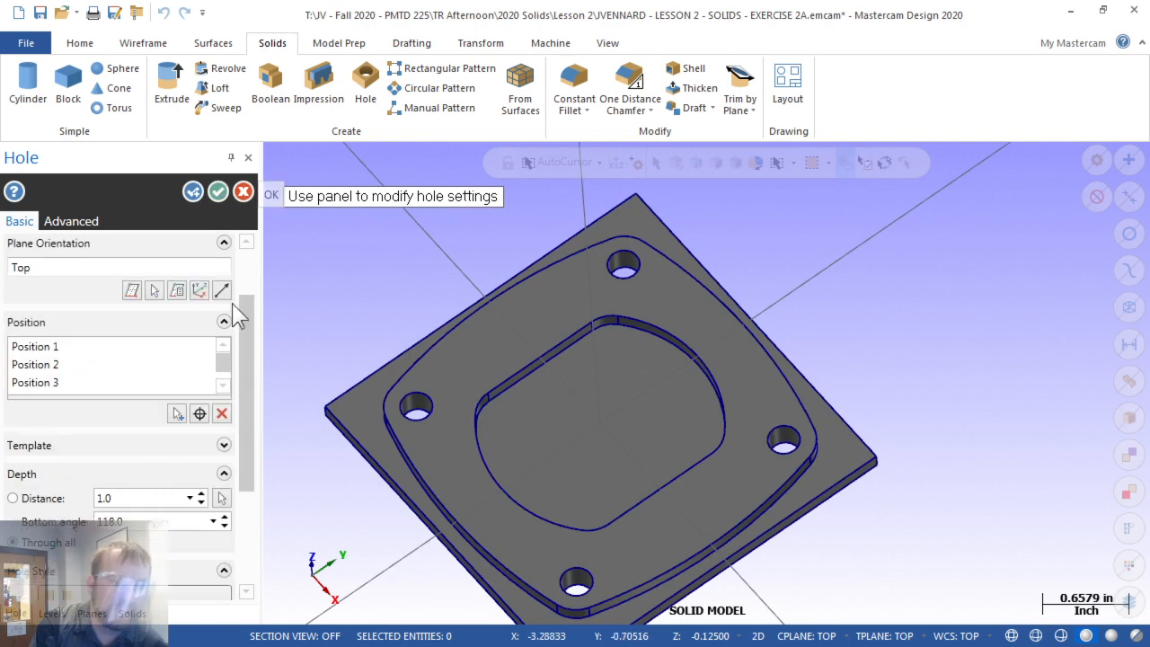
Start a new hole orientation plane on the island's top face, with its origin at X -1.0, Y -0.875, Z -0.125
{"action": "mouse_move", "coordinate": [251, 355]}
{"action": "left_mouse_down"}
{"action": "mouse_move", "coordinate": [250, 463]}
{"action": "mouse_move", "coordinate": [250, 332]}
{"action": "mouse_move", "coordinate": [250, 349]}
{"action": "left_mouse_up"}
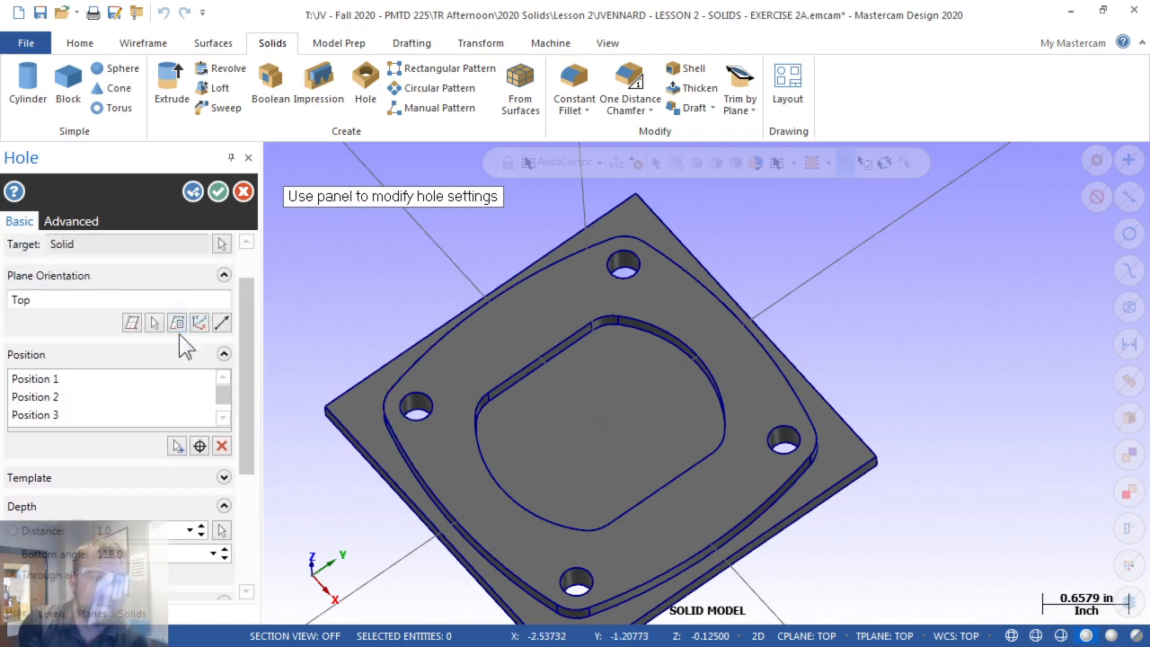
{"action": "left_click", "coordinate": [200, 323]}
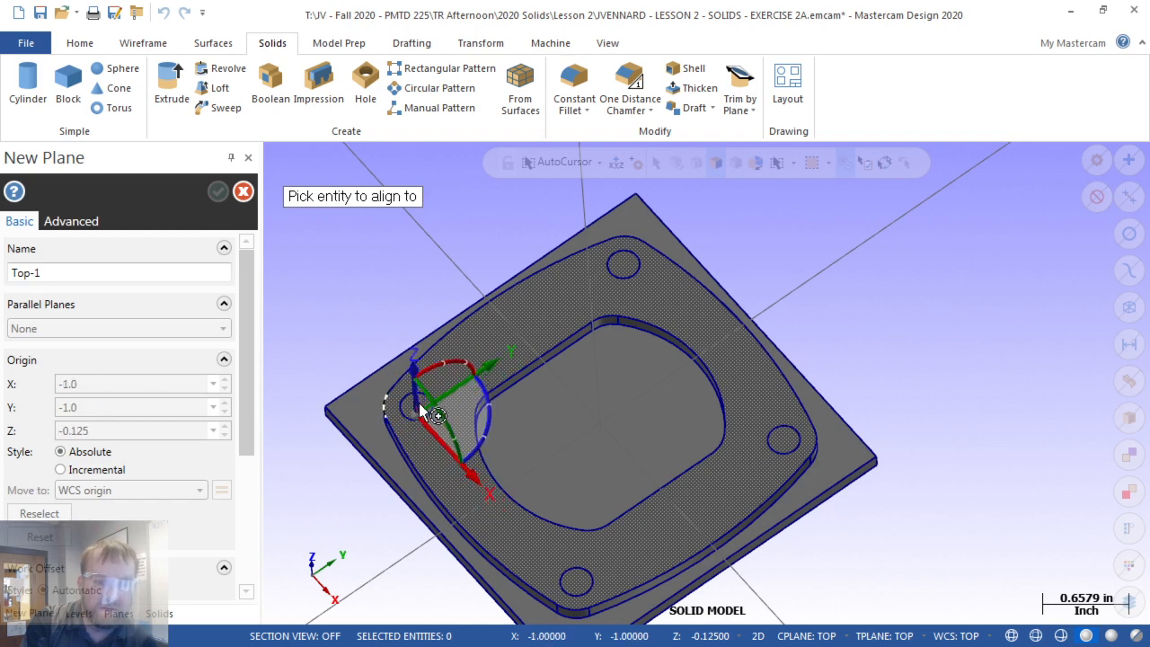
{"action": "left_click", "coordinate": [437, 404]}
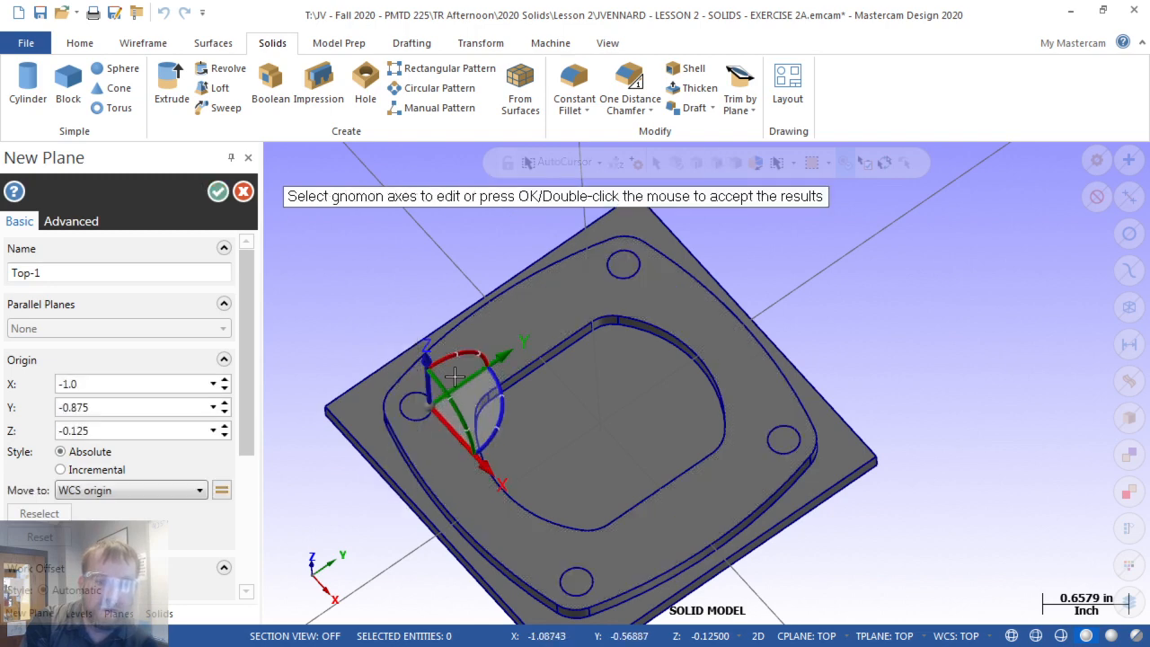
Rotate the new plane about two of its axes, accept it as the hole orientation, and inspect the tilted holes
{"action": "left_click", "coordinate": [467, 352]}
{"action": "left_click", "coordinate": [433, 358]}
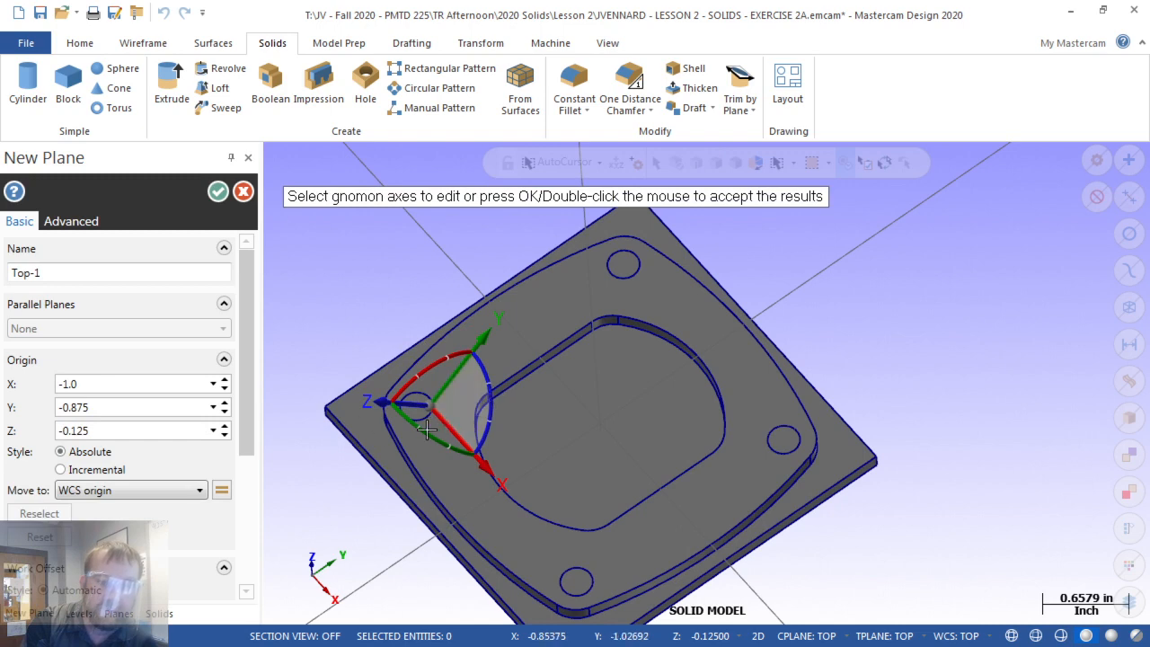
{"action": "left_click", "coordinate": [447, 451]}
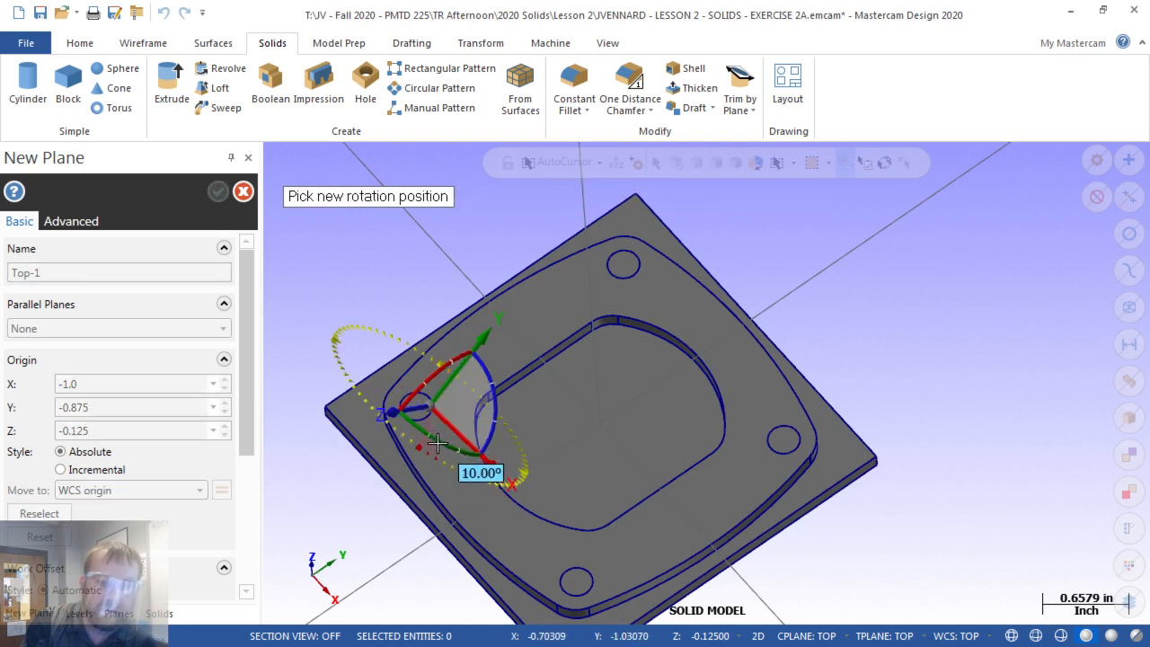
{"action": "left_click", "coordinate": [450, 451]}
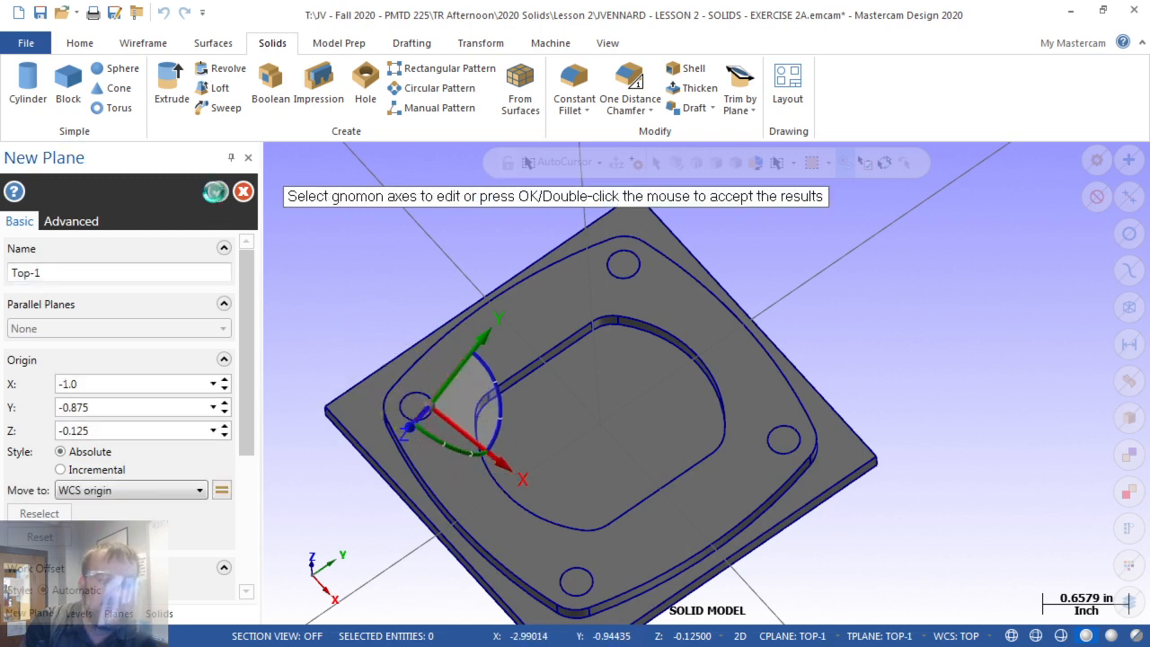
{"action": "left_click", "coordinate": [214, 192]}
{"action": "middle_click_drag", "start_coordinate": [372, 407], "coordinate": [437, 458]}
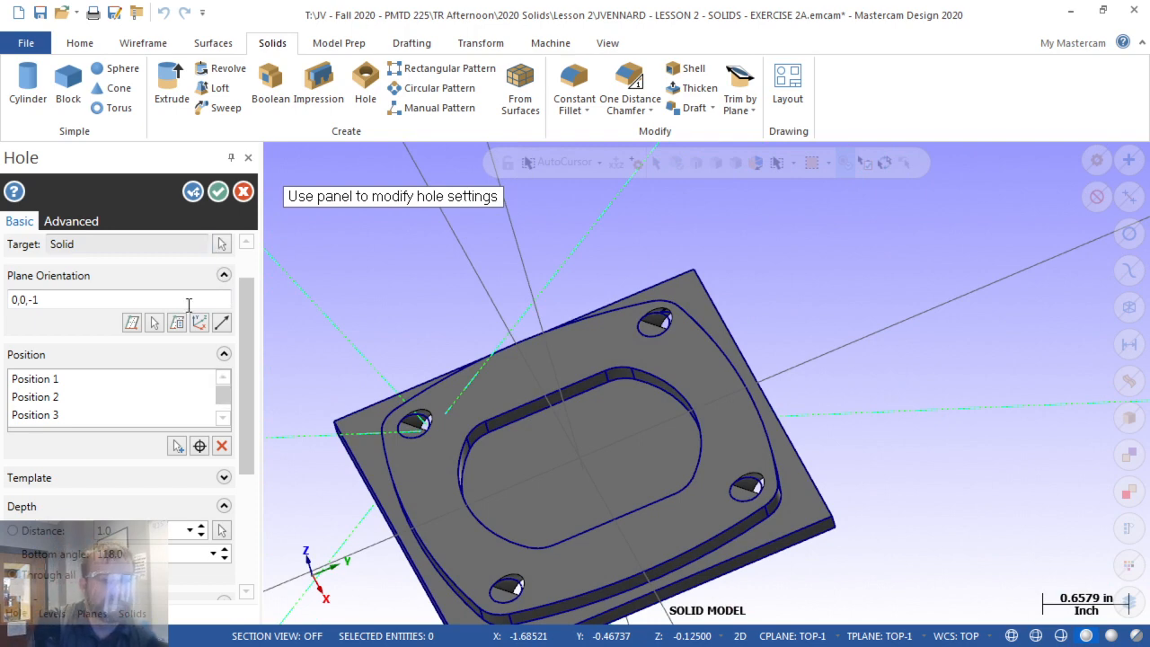
Set the holes' plane orientation to the named Top plane and create the .25 THRU HOLES operation
{"action": "left_click", "coordinate": [132, 323]}
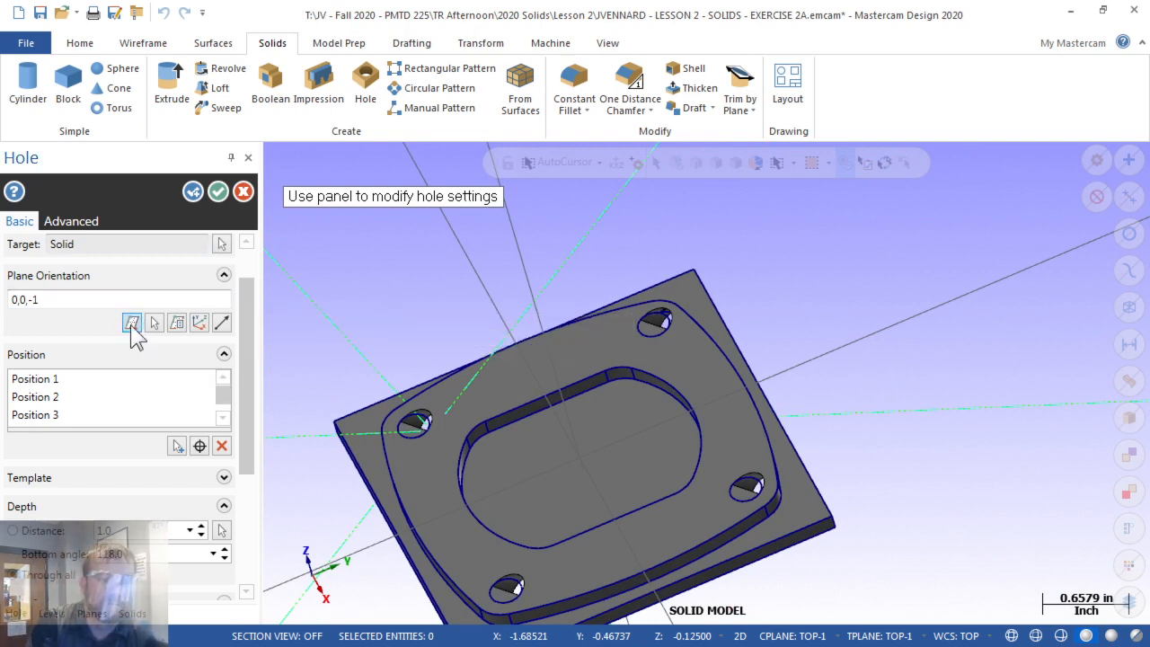
{"action": "scroll", "coordinate": [247, 353], "scroll_direction": "up", "scroll_amount": 1}
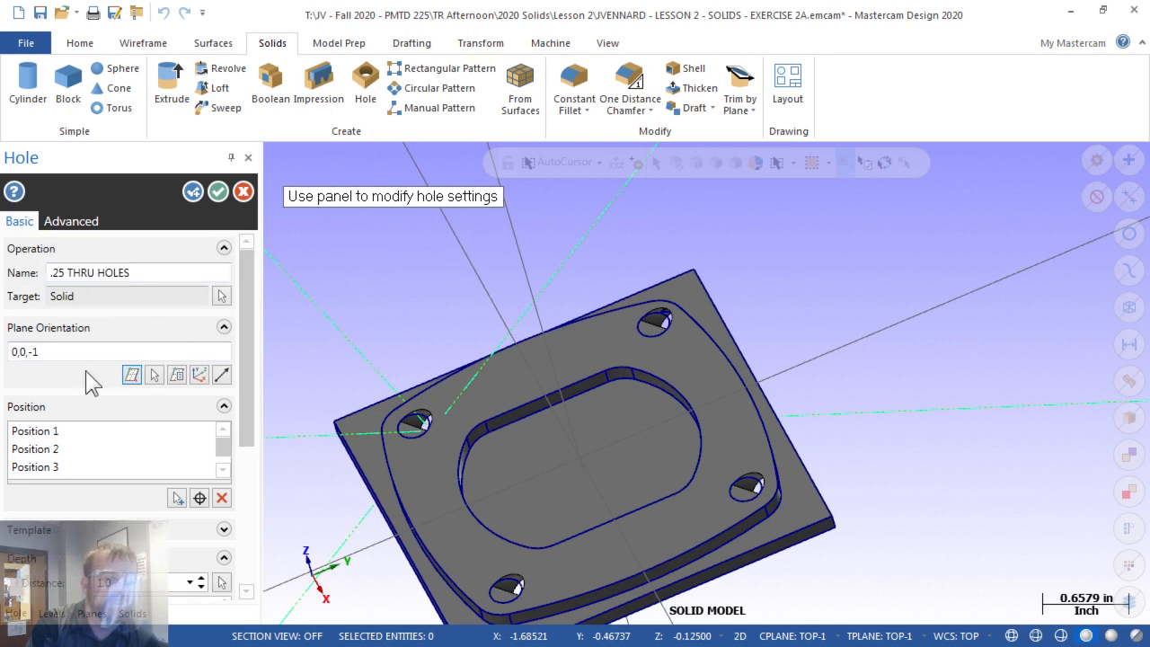
{"action": "left_click", "coordinate": [176, 374]}
{"action": "left_click", "coordinate": [380, 144]}
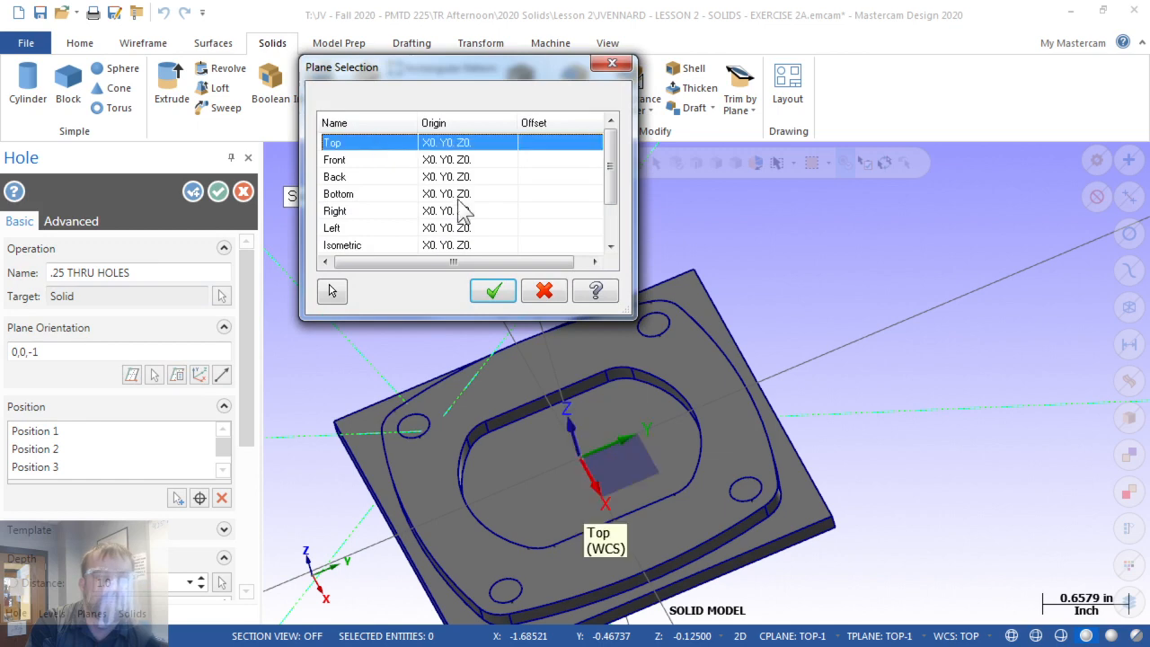
{"action": "left_click", "coordinate": [492, 291]}
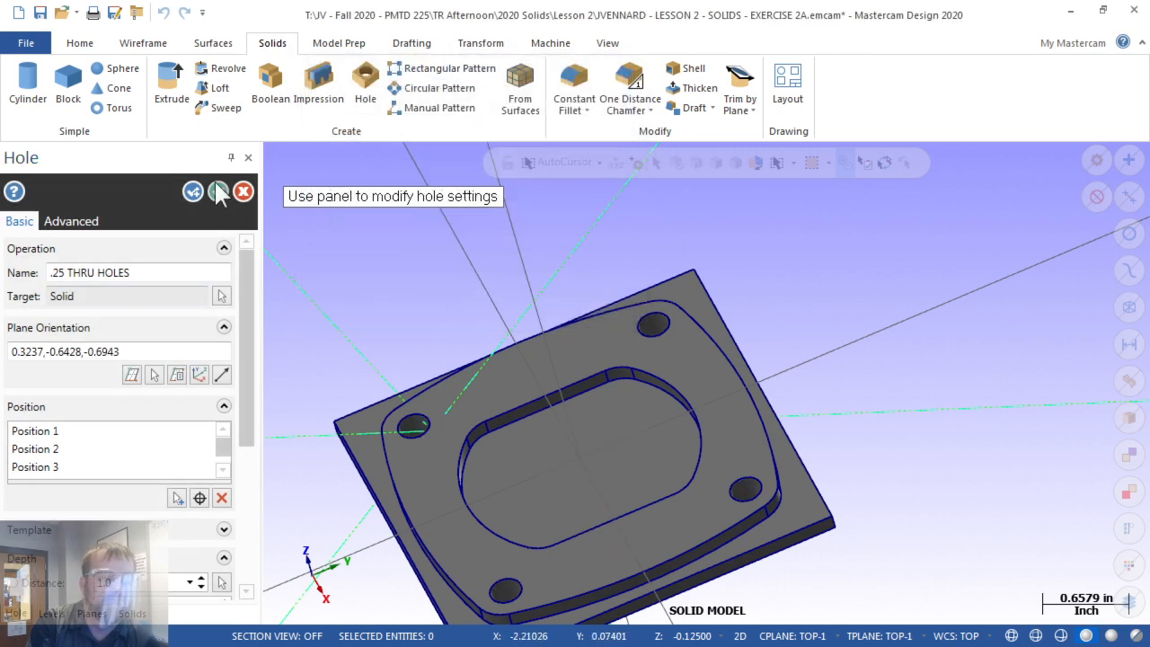
{"action": "left_click", "coordinate": [217, 191]}
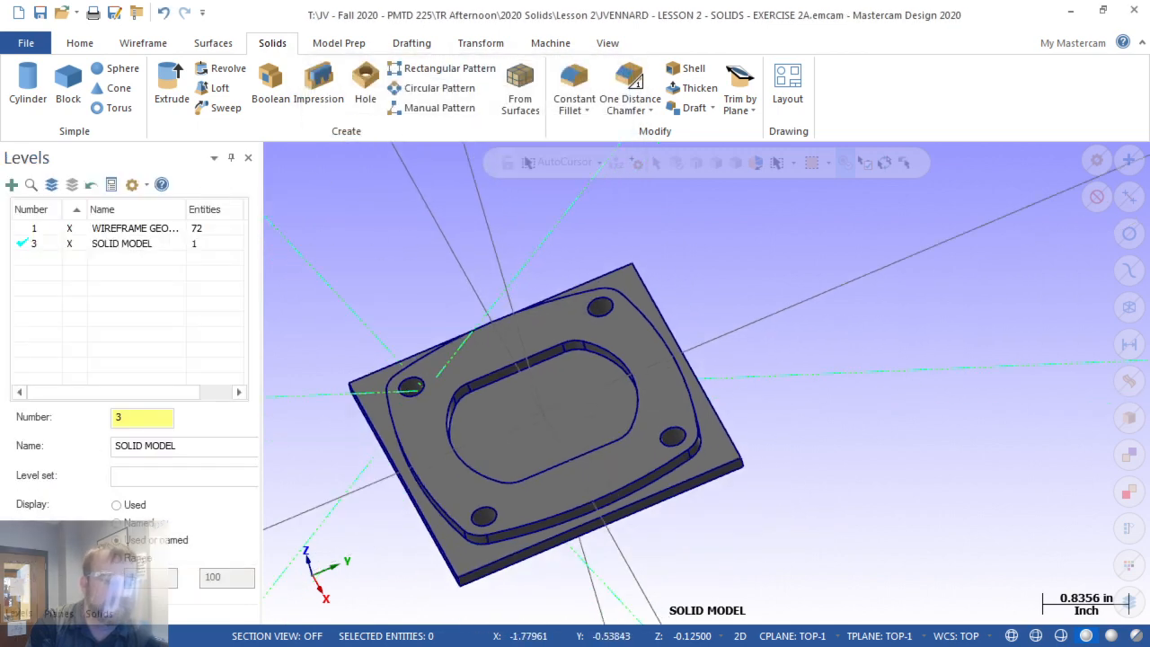
Delete the Top-1 plane and make the Top plane the active WCS, construction plane and tool plane
{"action": "left_click", "coordinate": [58, 613]}
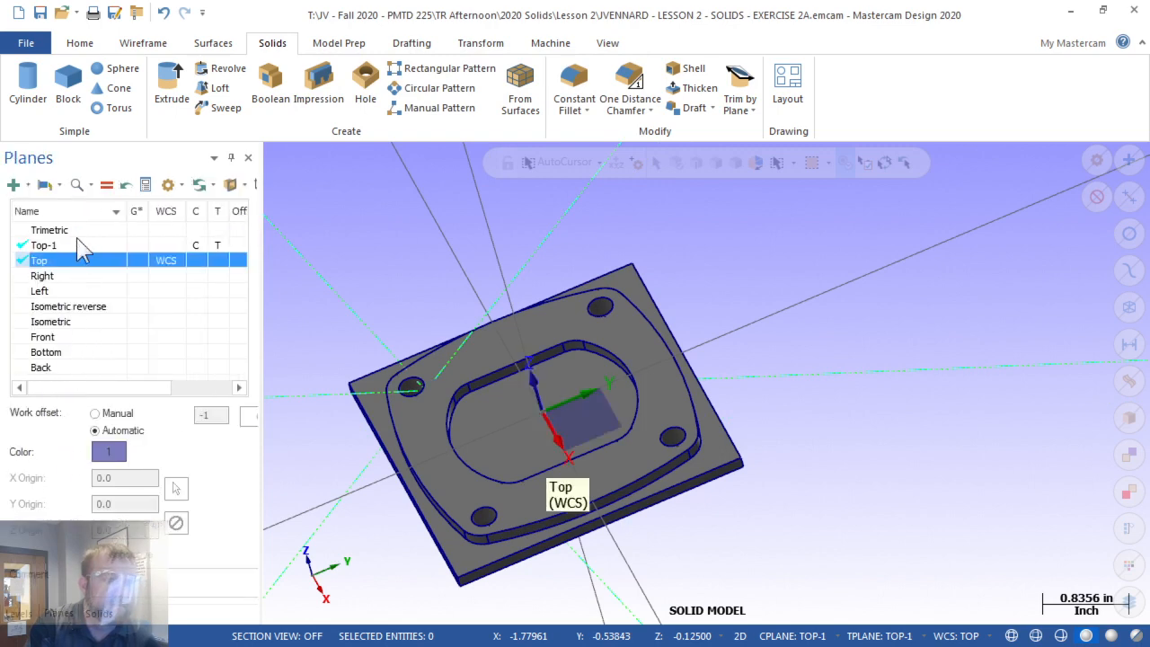
{"action": "left_click", "coordinate": [107, 186]}
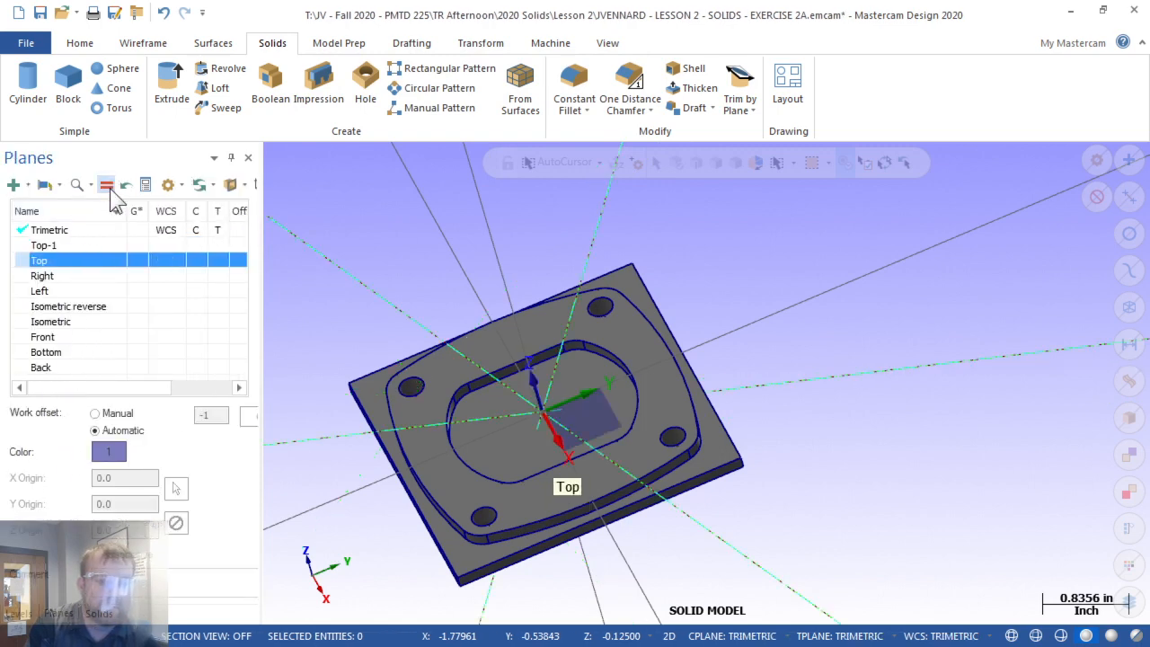
{"action": "left_click", "coordinate": [83, 248]}
{"action": "key", "text": "Delete"}
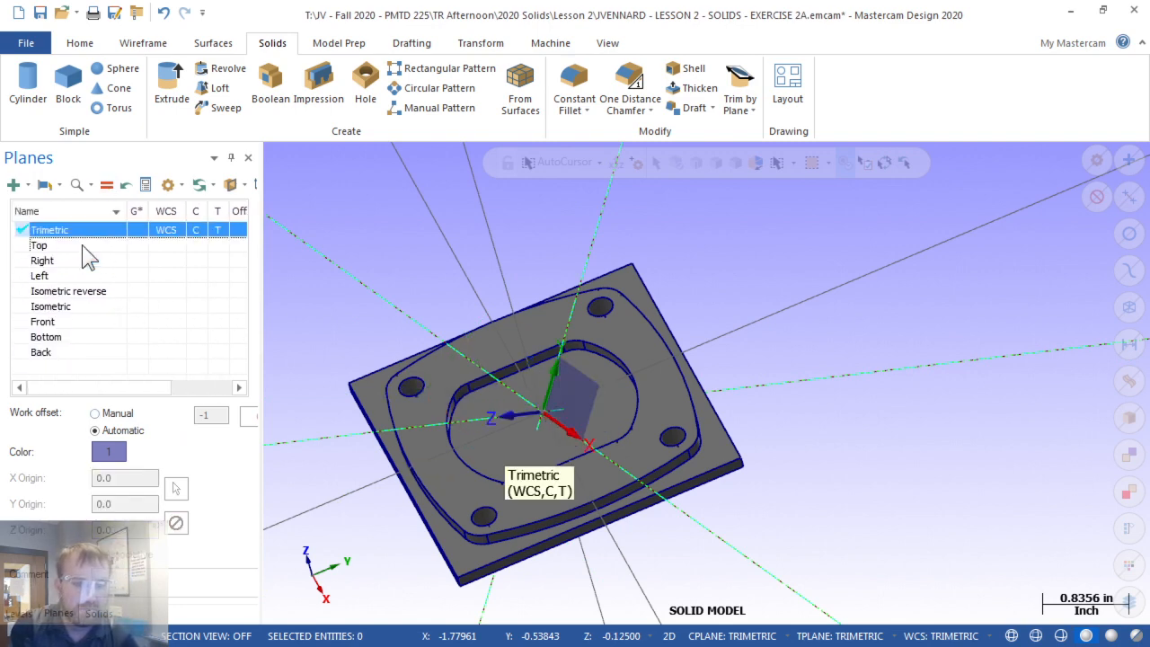
{"action": "left_click", "coordinate": [85, 248]}
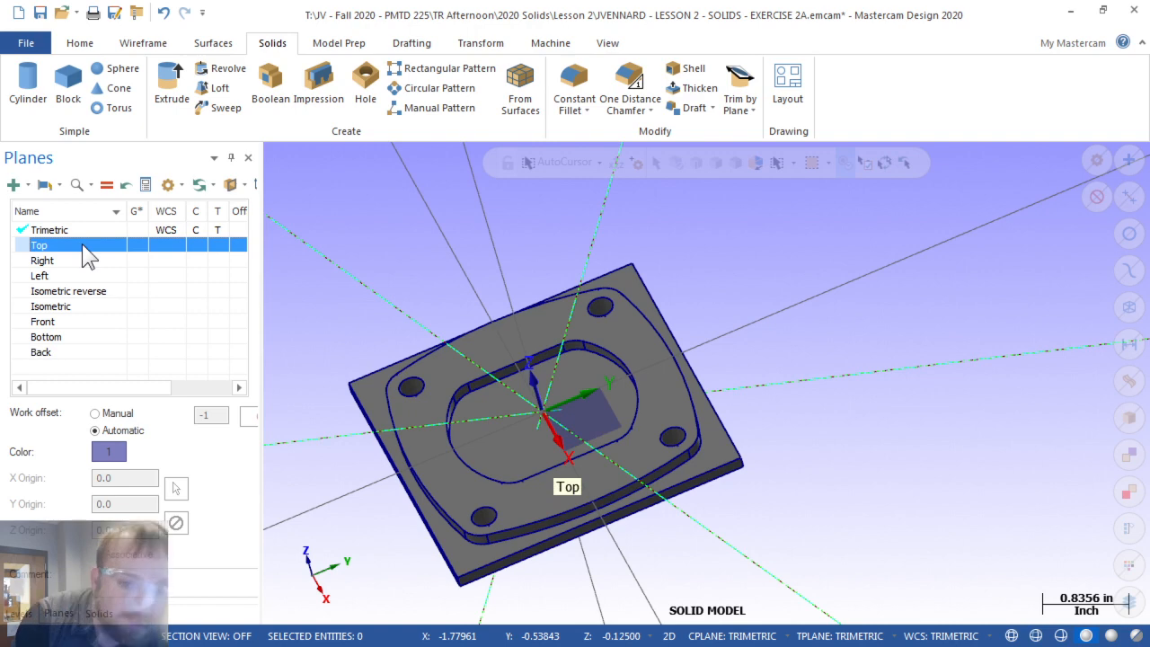
{"action": "left_click", "coordinate": [107, 185]}
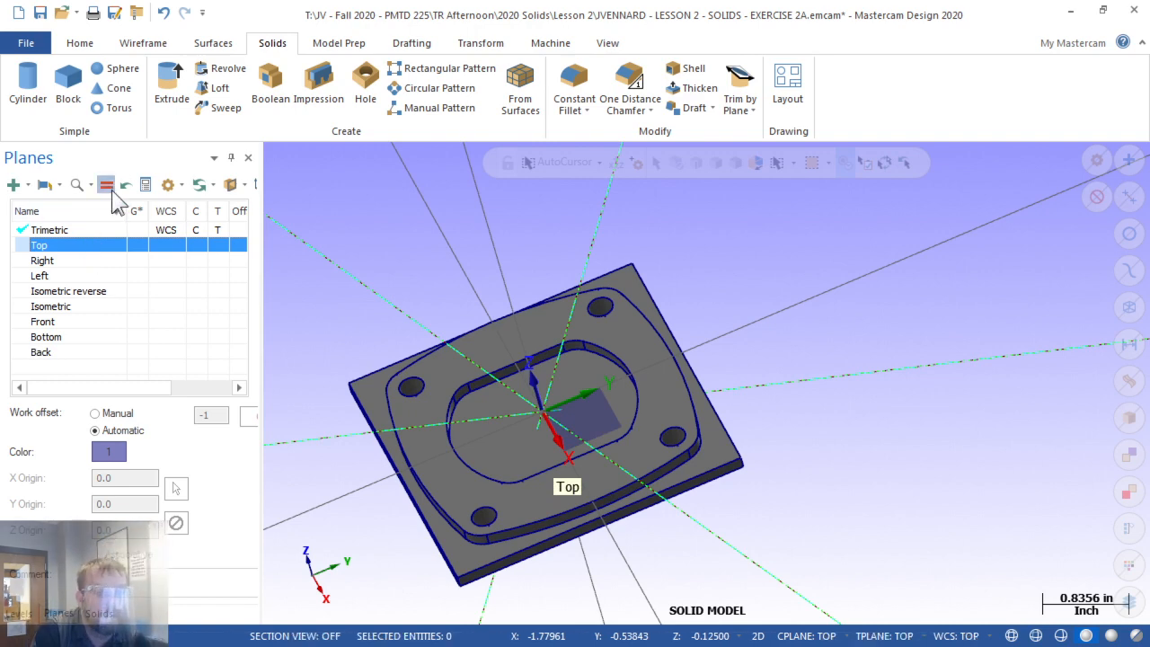
Show the plate in the isometric view and save the file
{"action": "scroll", "coordinate": [568, 413], "scroll_direction": "down", "scroll_amount": 3}
{"action": "scroll", "coordinate": [539, 449], "scroll_direction": "up", "scroll_amount": 3}
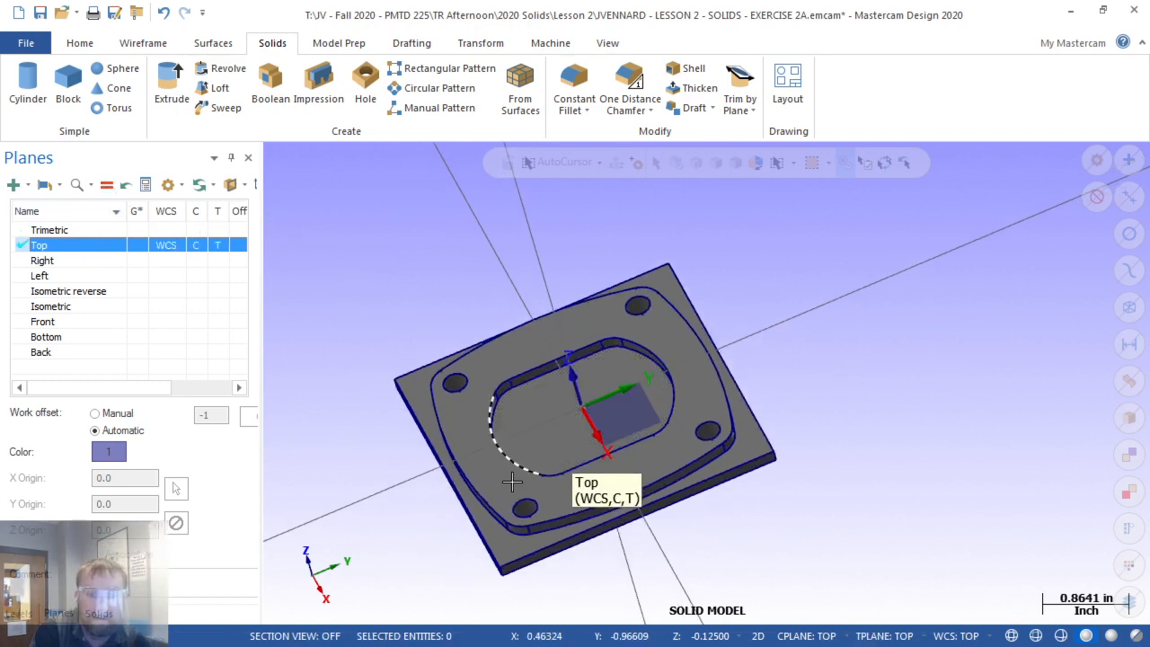
{"action": "middle_click_drag", "start_coordinate": [505, 479], "coordinate": [547, 466]}
{"action": "key", "text": "alt+7"}
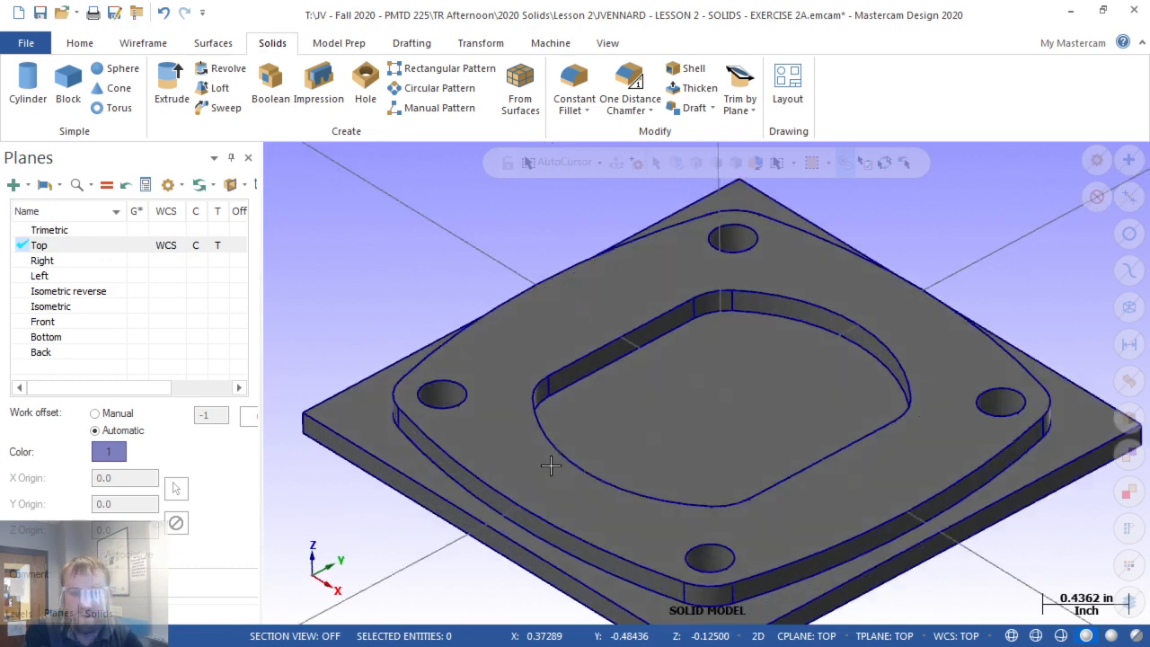
{"action": "scroll", "coordinate": [621, 388], "scroll_direction": "down", "scroll_amount": 2}
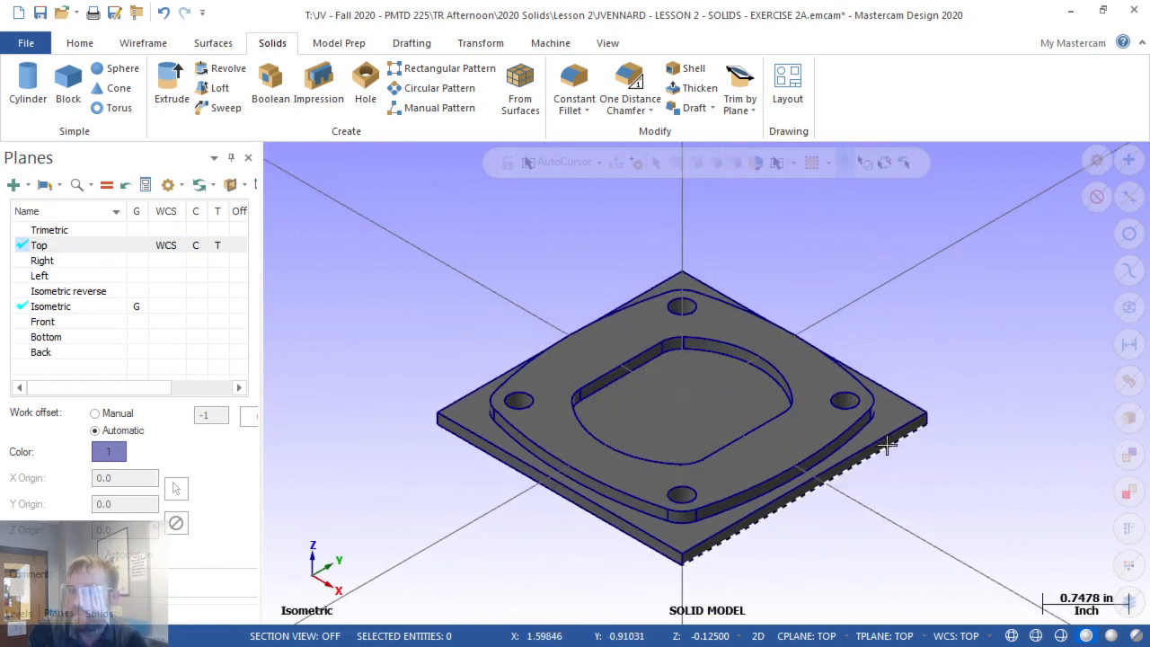
{"action": "scroll", "coordinate": [812, 406], "scroll_direction": "up", "scroll_amount": 2}
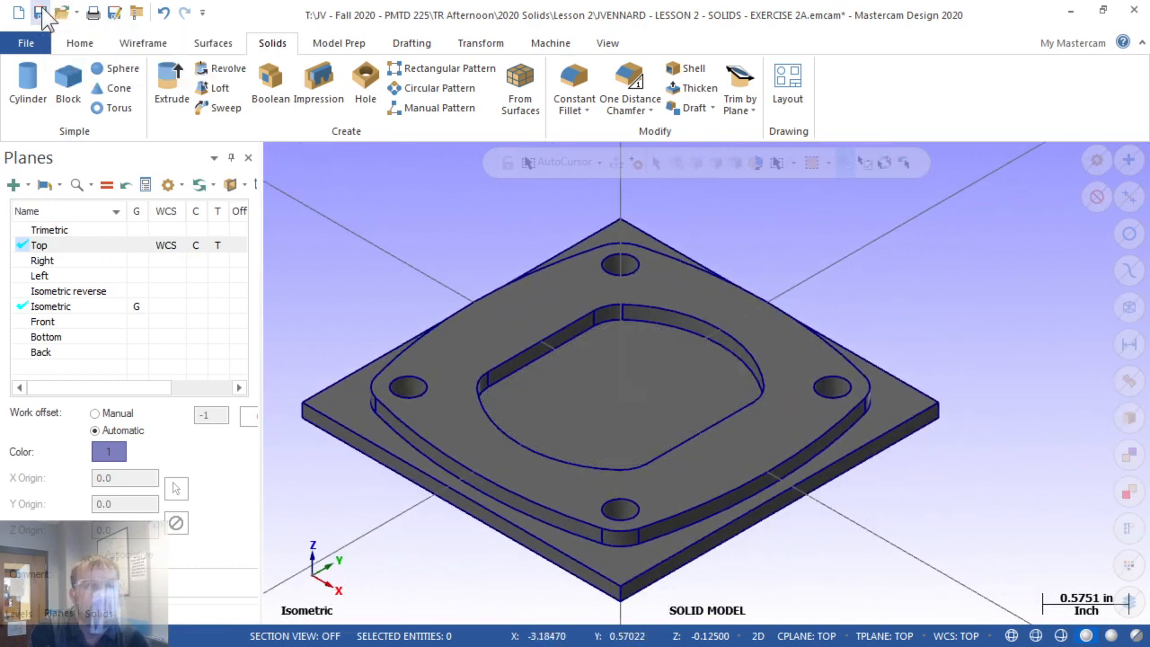
{"action": "left_click", "coordinate": [40, 12]}
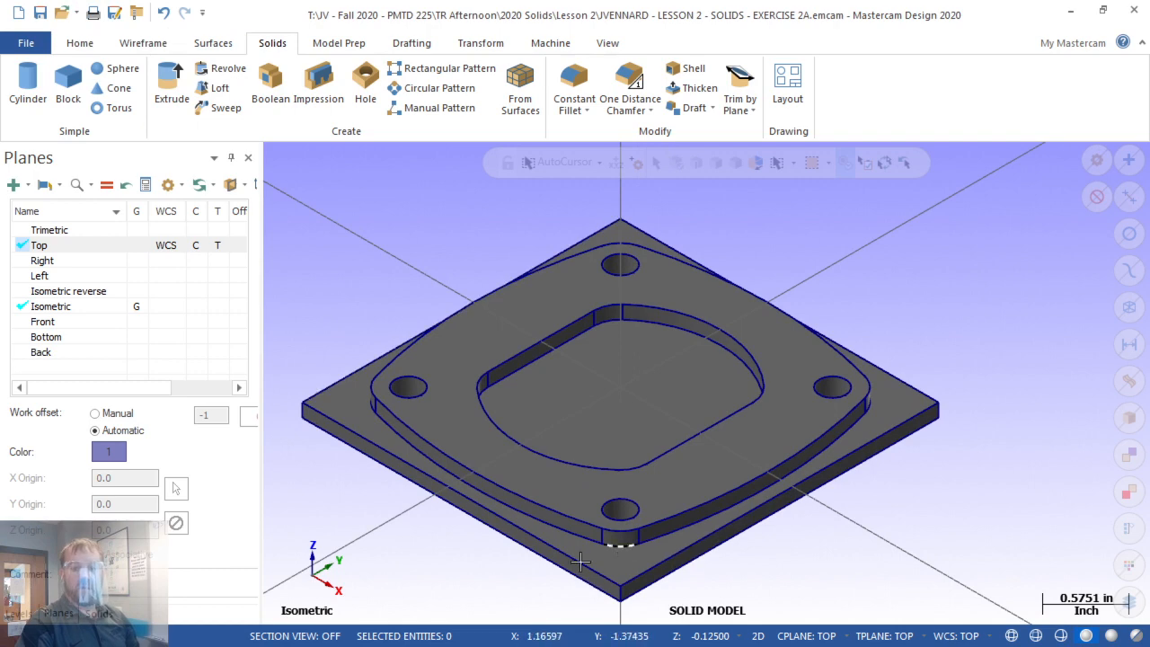
Expand the solid's history and highlight the ISLAND WITH POCKET, BASE PART and .25 THRU HOLES operations in turn
{"action": "scroll", "coordinate": [437, 488], "scroll_direction": "down", "scroll_amount": 1}
{"action": "scroll", "coordinate": [328, 521], "scroll_direction": "up", "scroll_amount": 1}
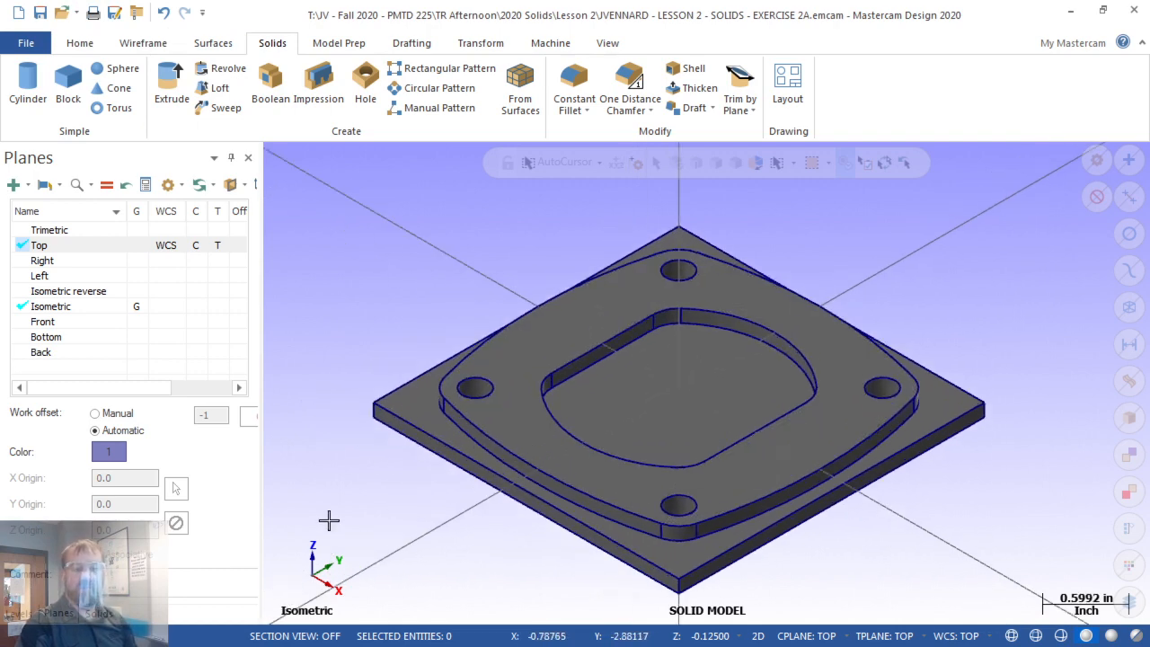
{"action": "left_click", "coordinate": [101, 614]}
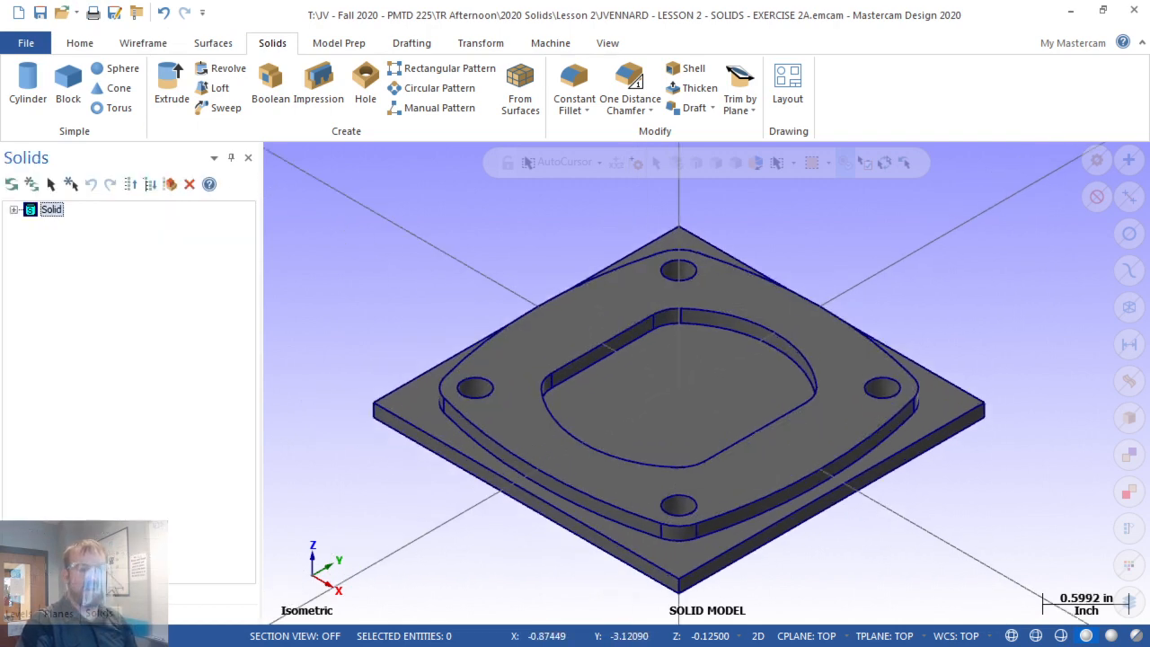
{"action": "left_click", "coordinate": [13, 209]}
{"action": "left_click", "coordinate": [76, 227]}
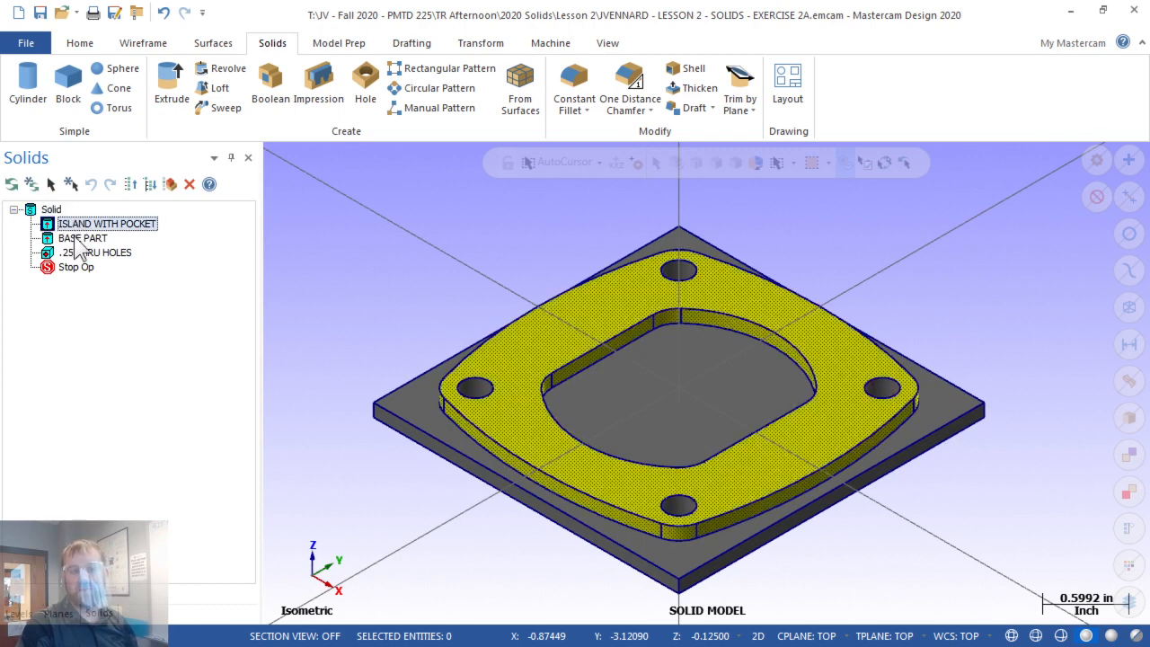
{"action": "left_click", "coordinate": [81, 239]}
{"action": "left_click", "coordinate": [82, 254]}
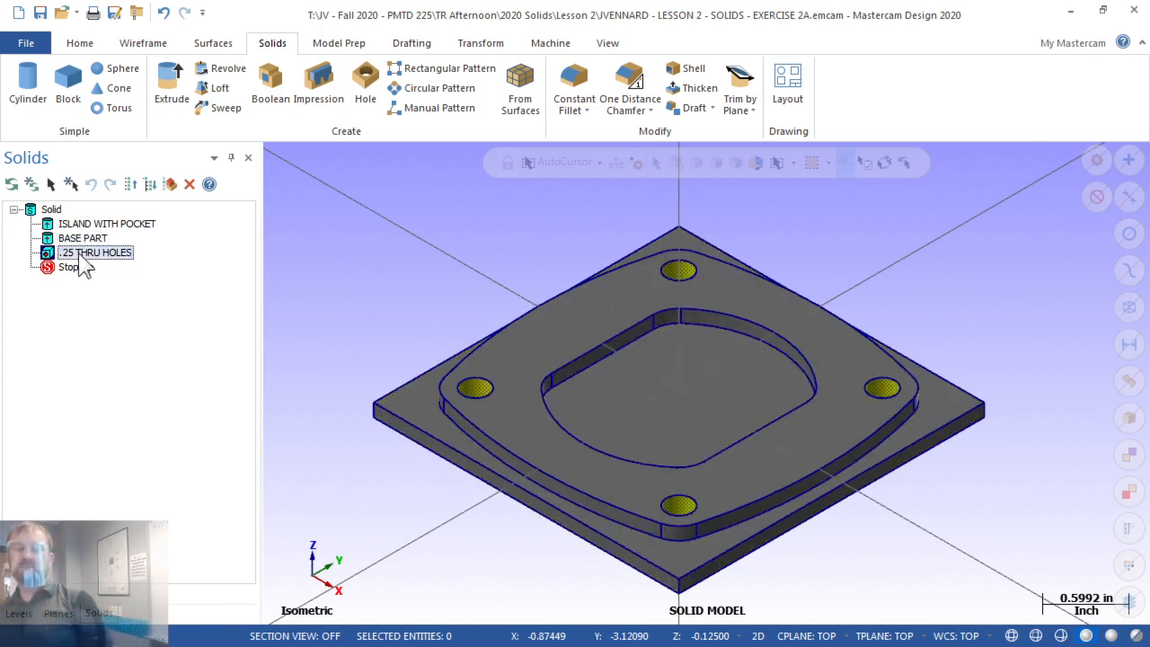
Make the WIREFRAME GEOMETRY level active and switch back to the SOLID MODEL level
{"action": "left_click", "coordinate": [22, 614]}
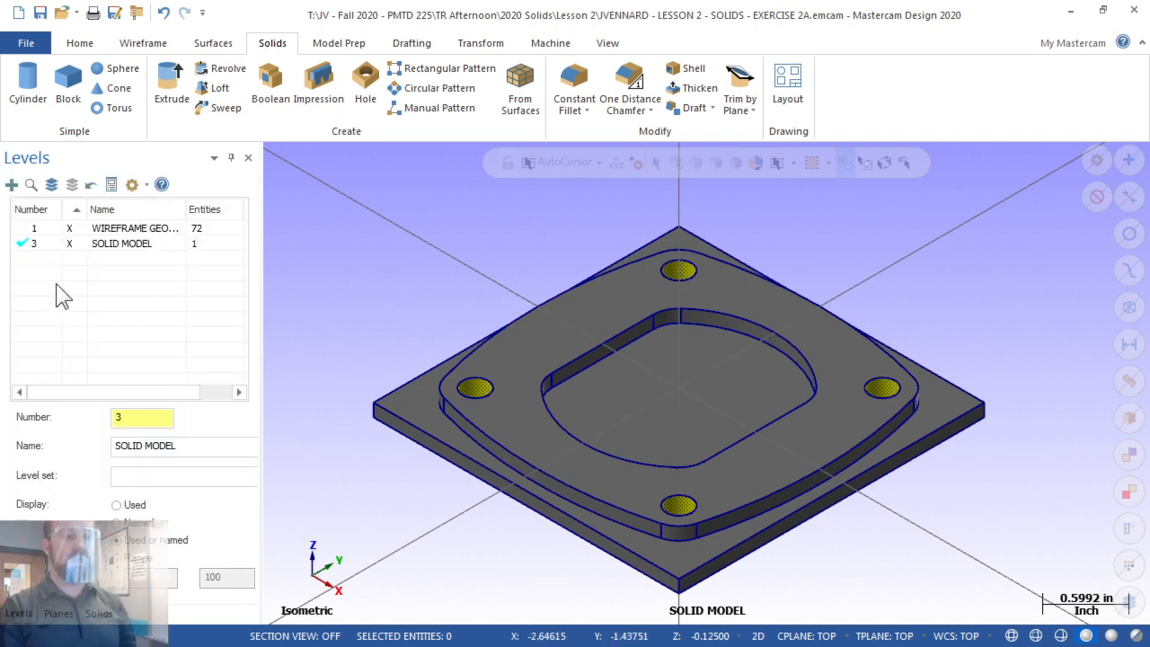
{"action": "left_click", "coordinate": [51, 227]}
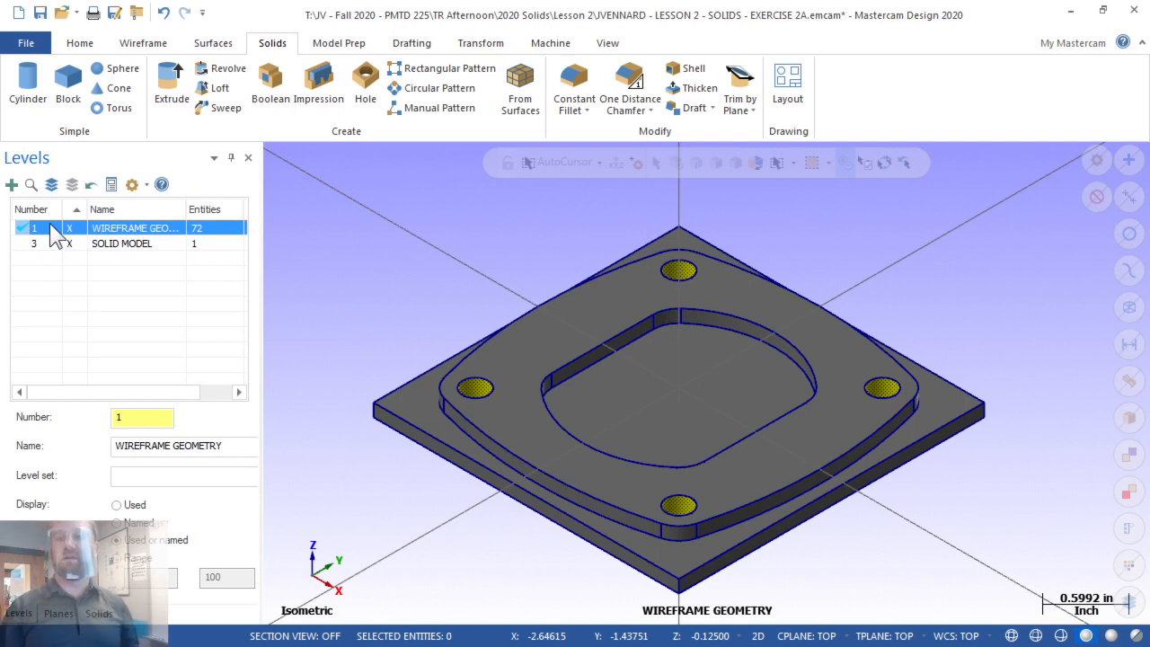
{"action": "left_click", "coordinate": [60, 244]}
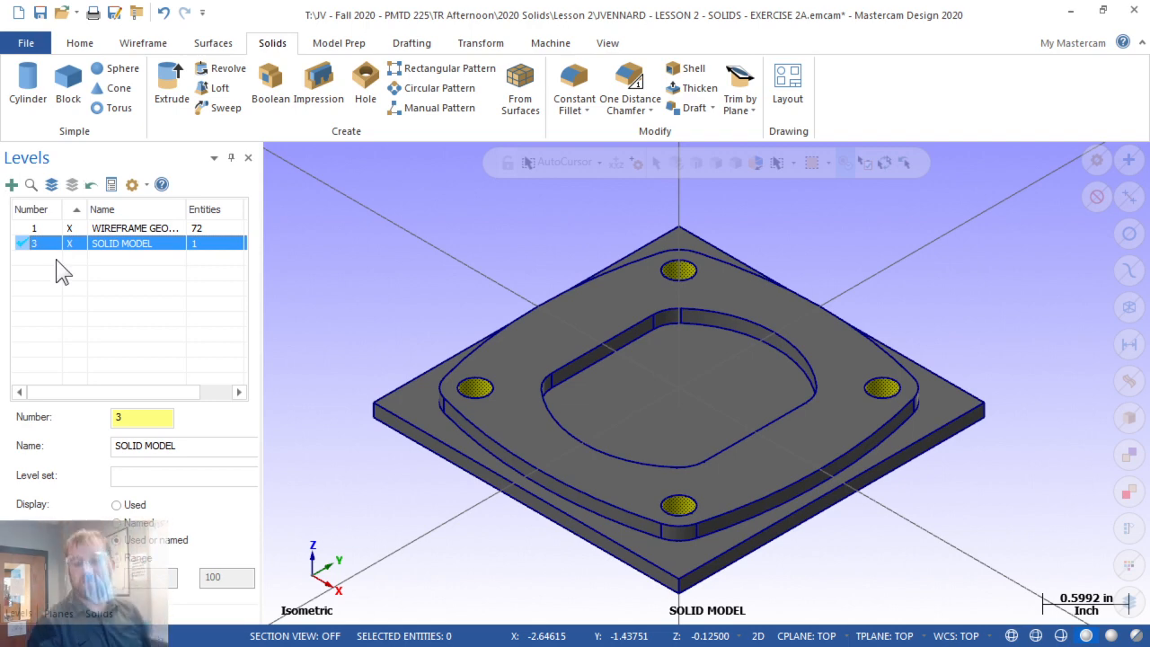
{"action": "left_click", "coordinate": [565, 47]}
{"action": "left_click", "coordinate": [607, 45]}
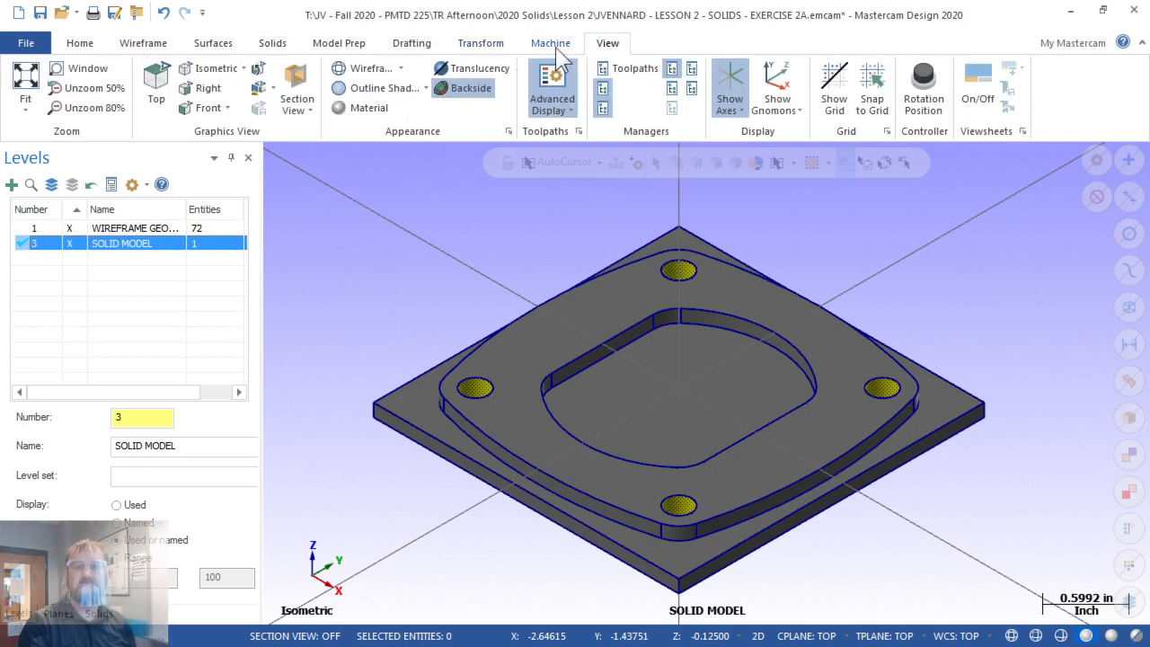
{"action": "left_click", "coordinate": [557, 47]}
{"action": "left_click", "coordinate": [485, 50]}
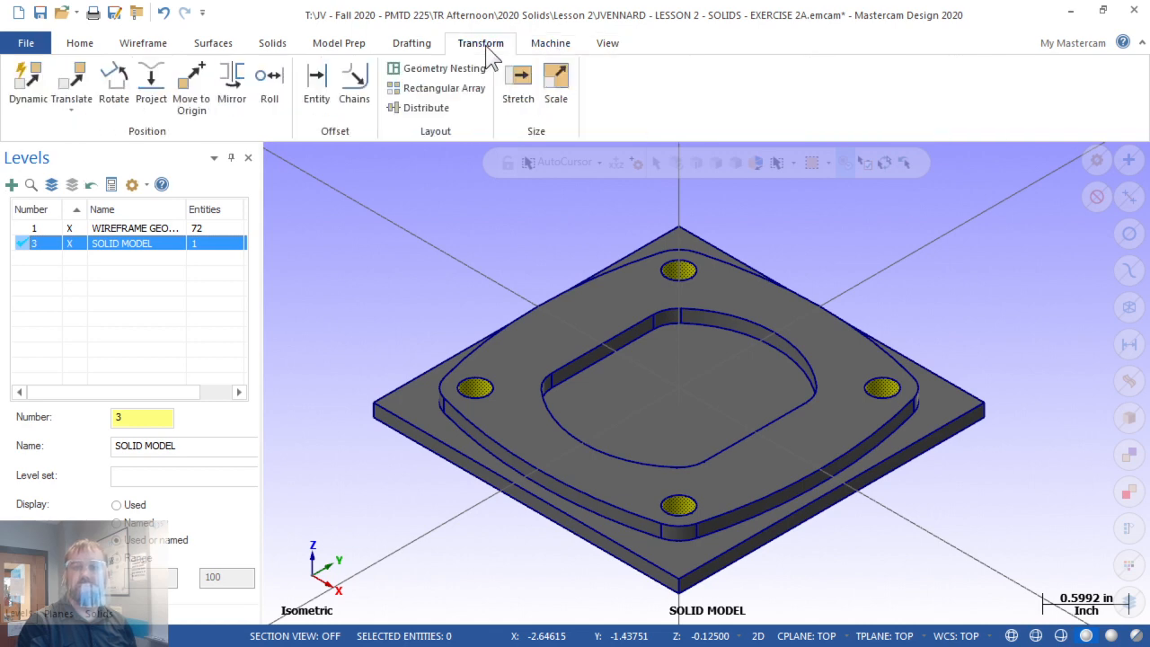
{"action": "left_click", "coordinate": [430, 49]}
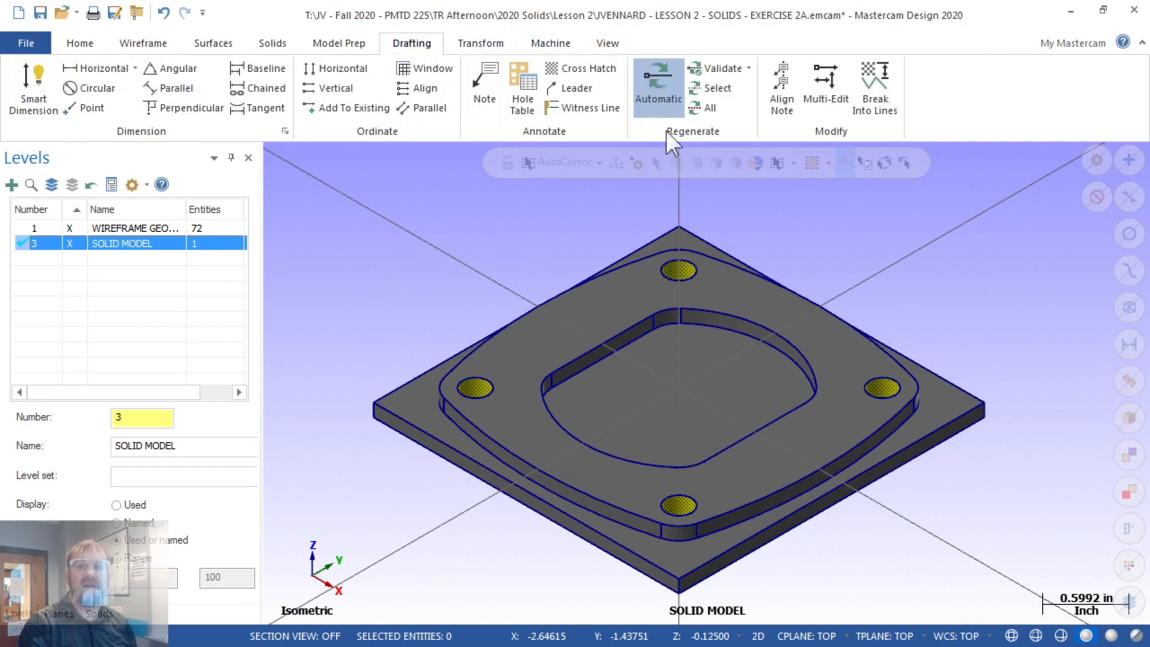
Try to draft the pocket's side walls with Draft Extrude, and leave the command
{"action": "left_click", "coordinate": [272, 43]}
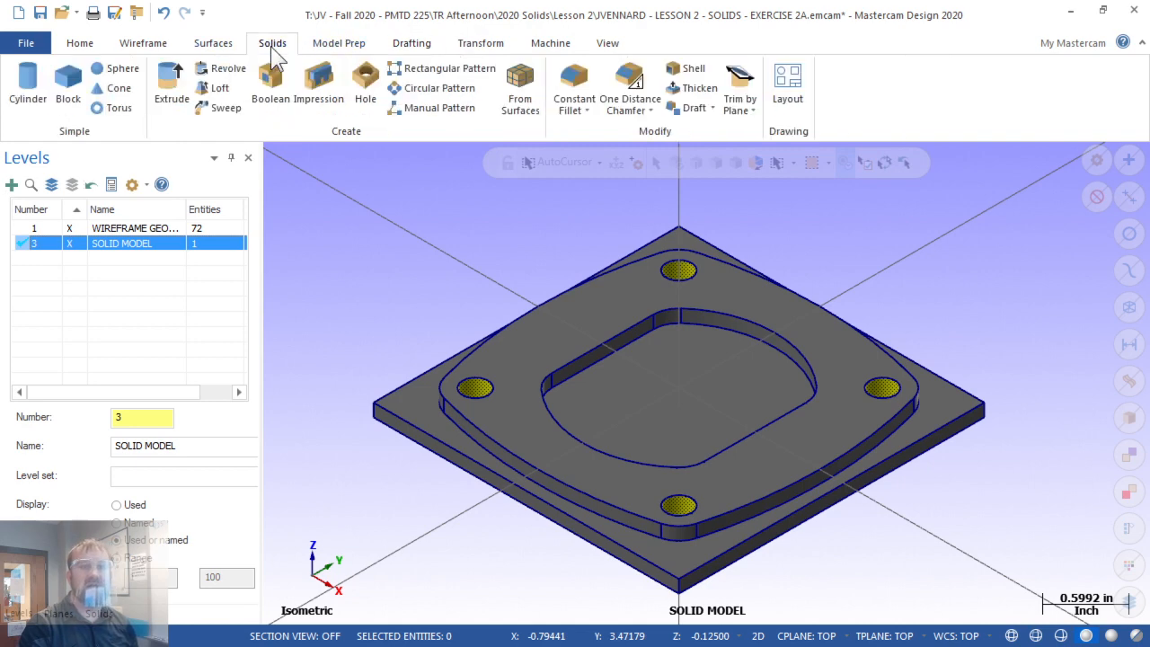
{"action": "left_click", "coordinate": [712, 109]}
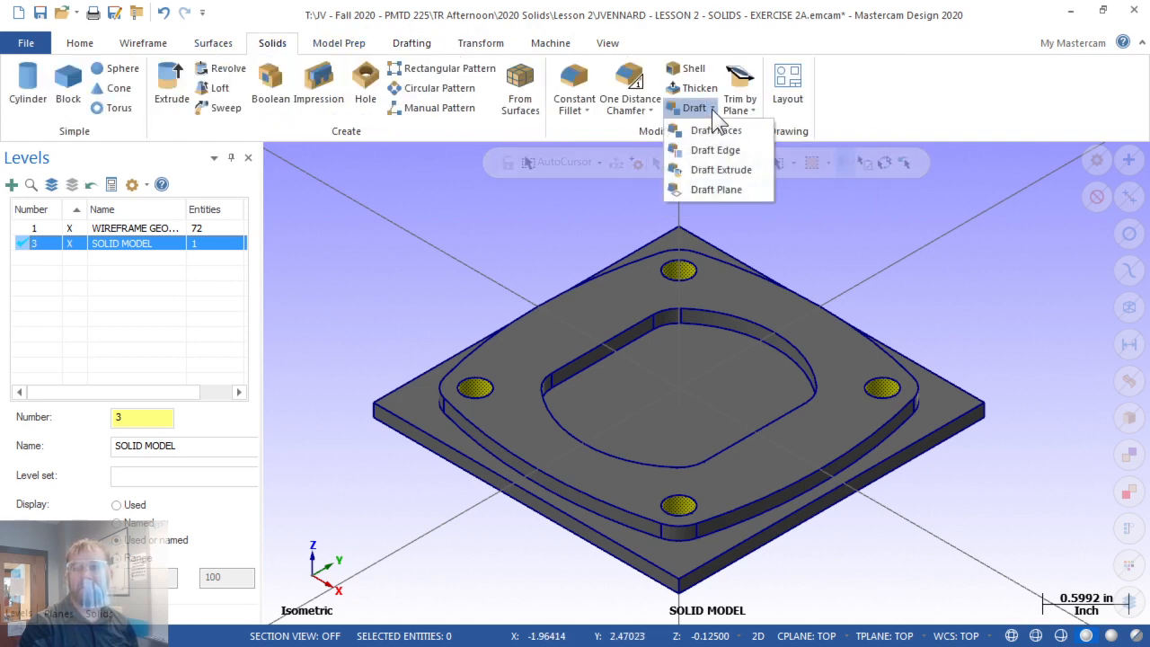
{"action": "left_click", "coordinate": [710, 170]}
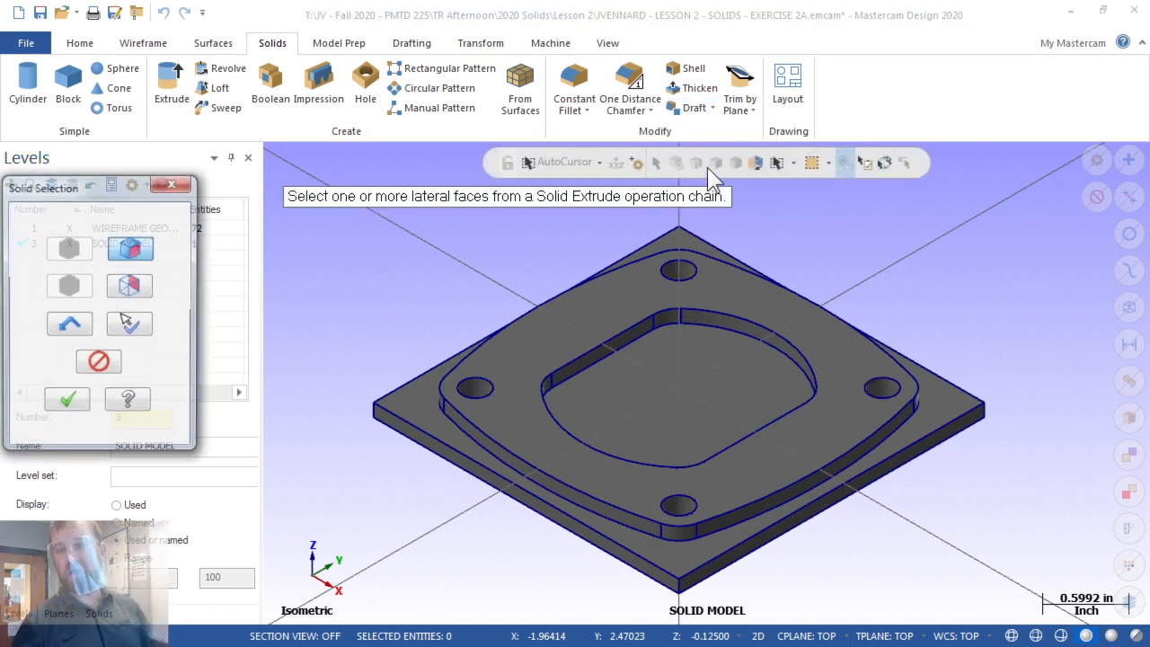
{"action": "left_click", "coordinate": [768, 345]}
{"action": "key", "text": "Return"}
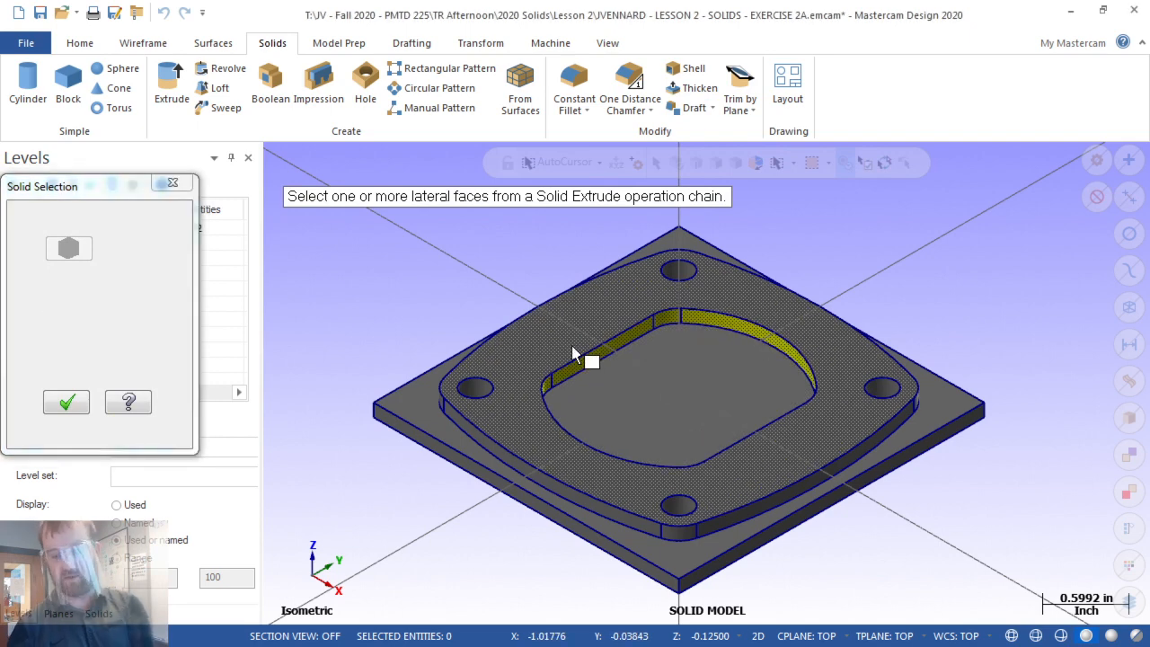
{"action": "mouse_move", "coordinate": [1114, 158]}
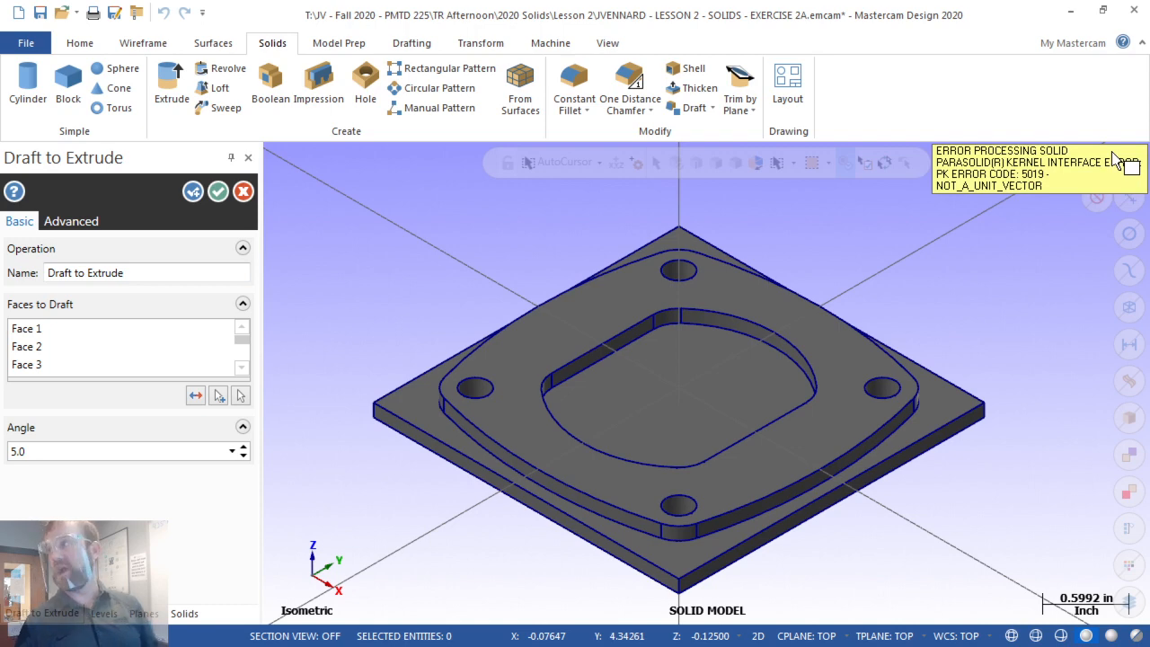
{"action": "left_click", "coordinate": [244, 191]}
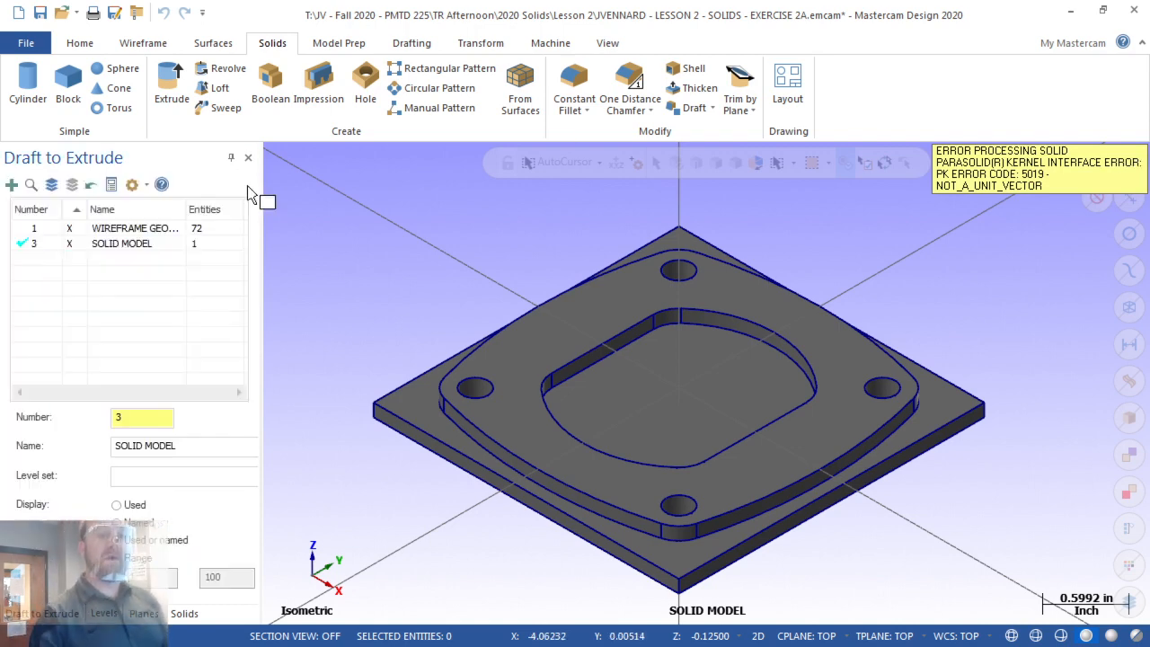
Set up a Draft Faces operation on the pocket's side walls, using the pocket floor as the reference face
{"action": "left_click", "coordinate": [712, 109]}
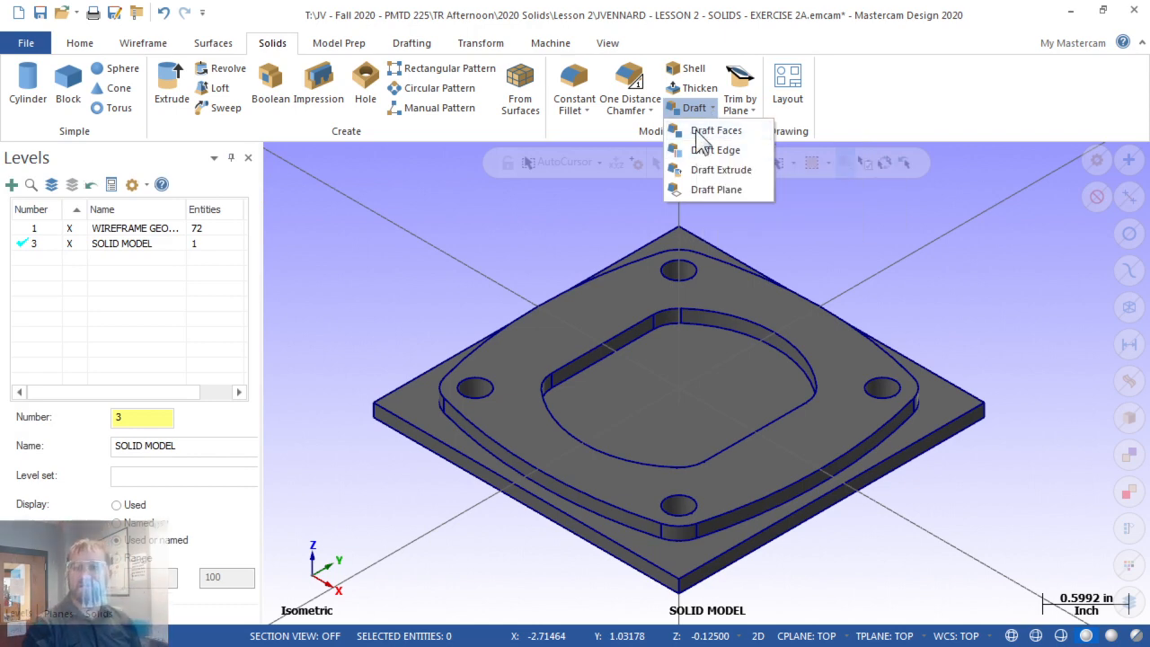
{"action": "left_click", "coordinate": [703, 131]}
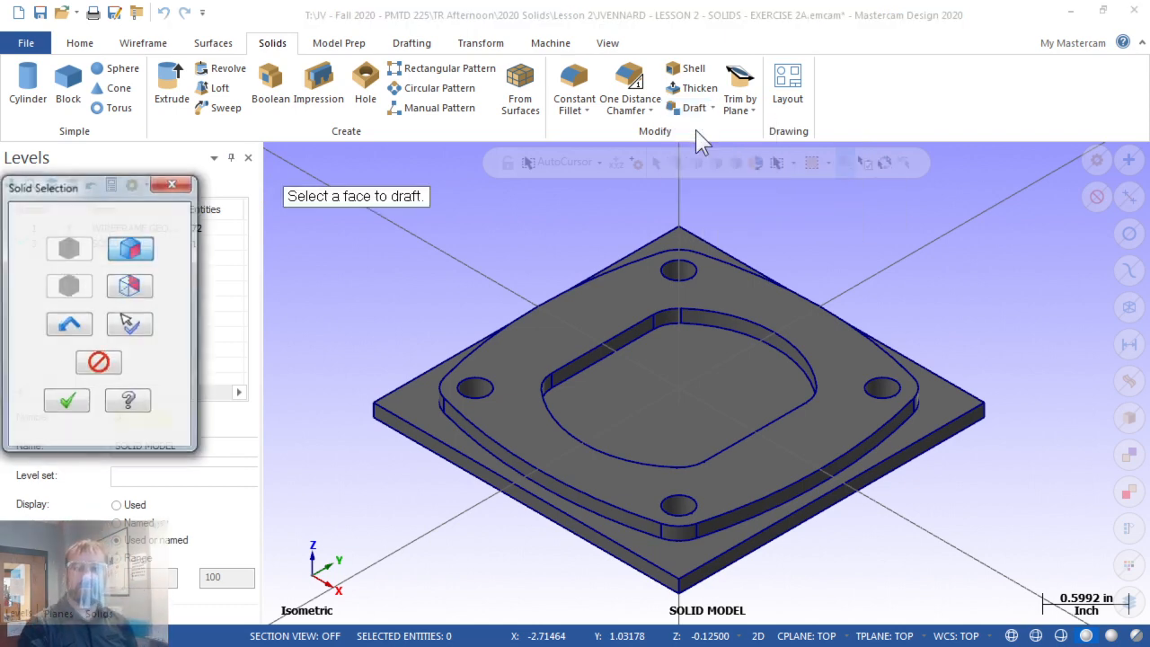
{"action": "left_click", "coordinate": [773, 342]}
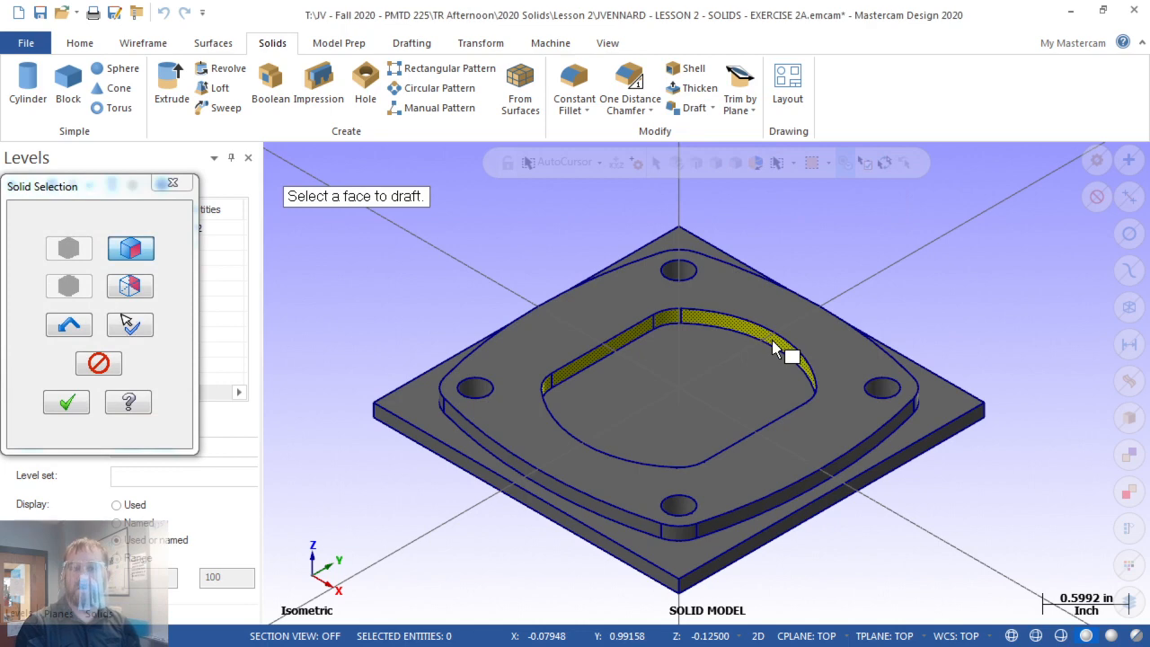
{"action": "key", "text": "Return"}
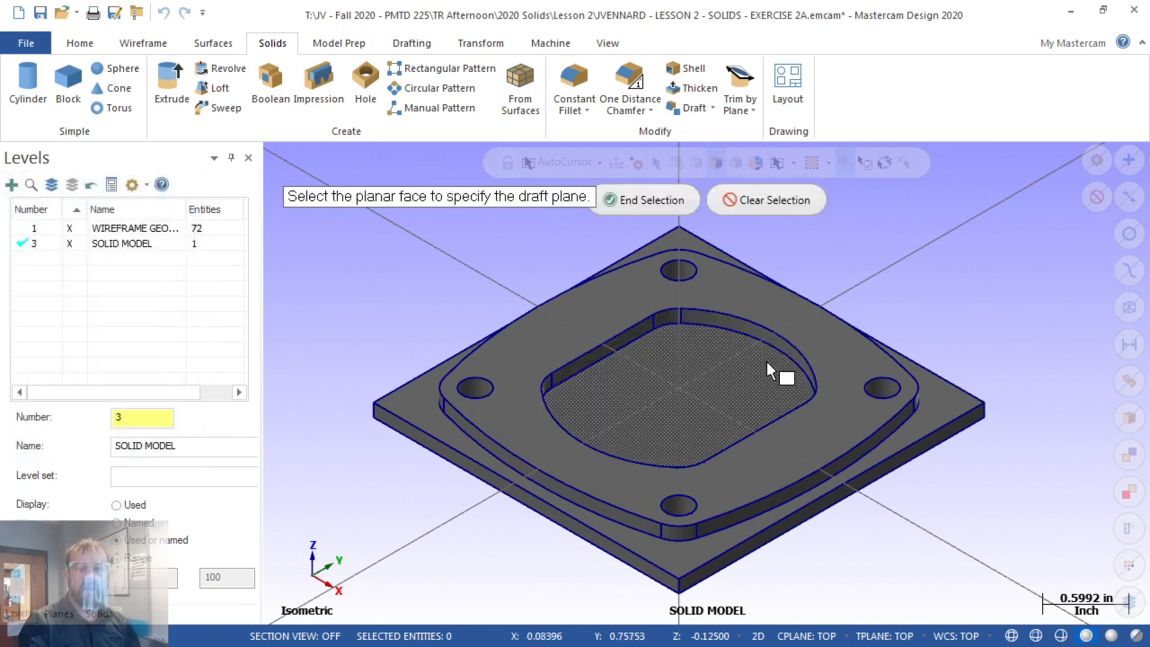
{"action": "left_click", "coordinate": [755, 373]}
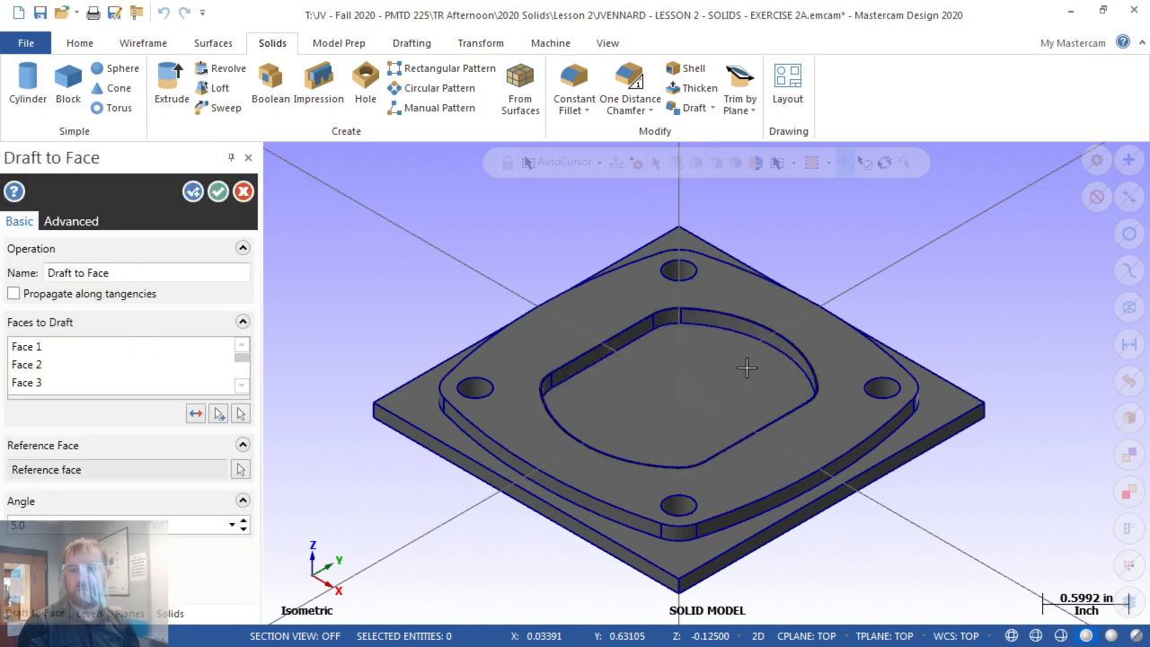
{"action": "scroll", "coordinate": [747, 367], "scroll_direction": "up", "scroll_amount": 3}
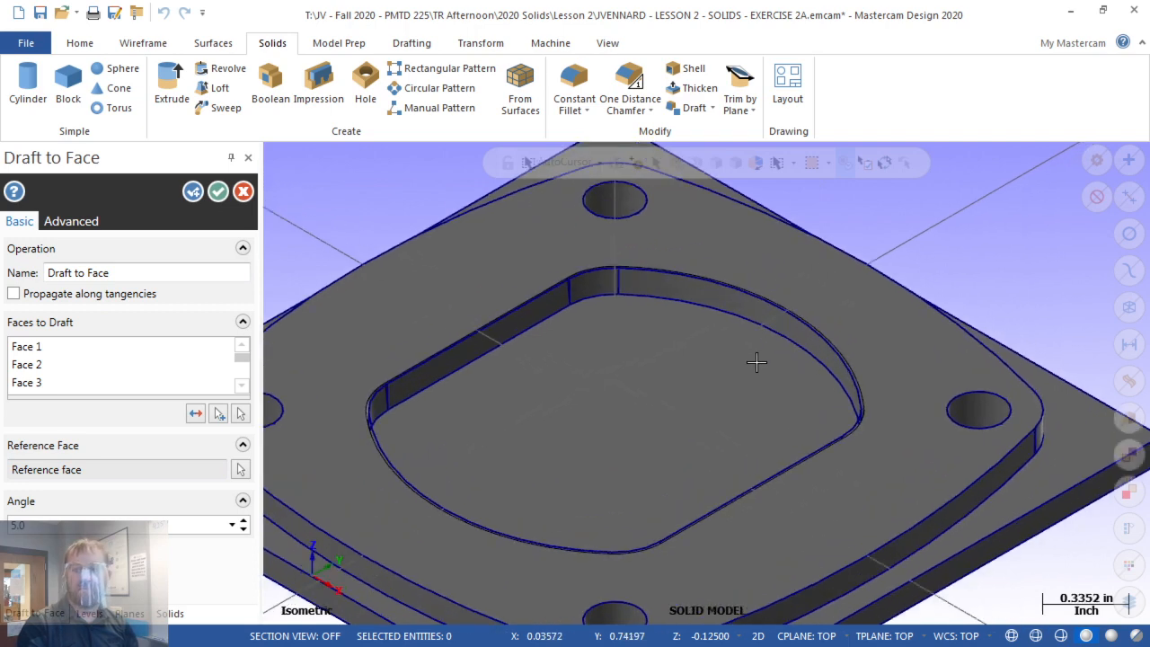
Review the pocket wall faces listed for drafting in the Draft to Face operation
{"action": "left_click", "coordinate": [99, 349]}
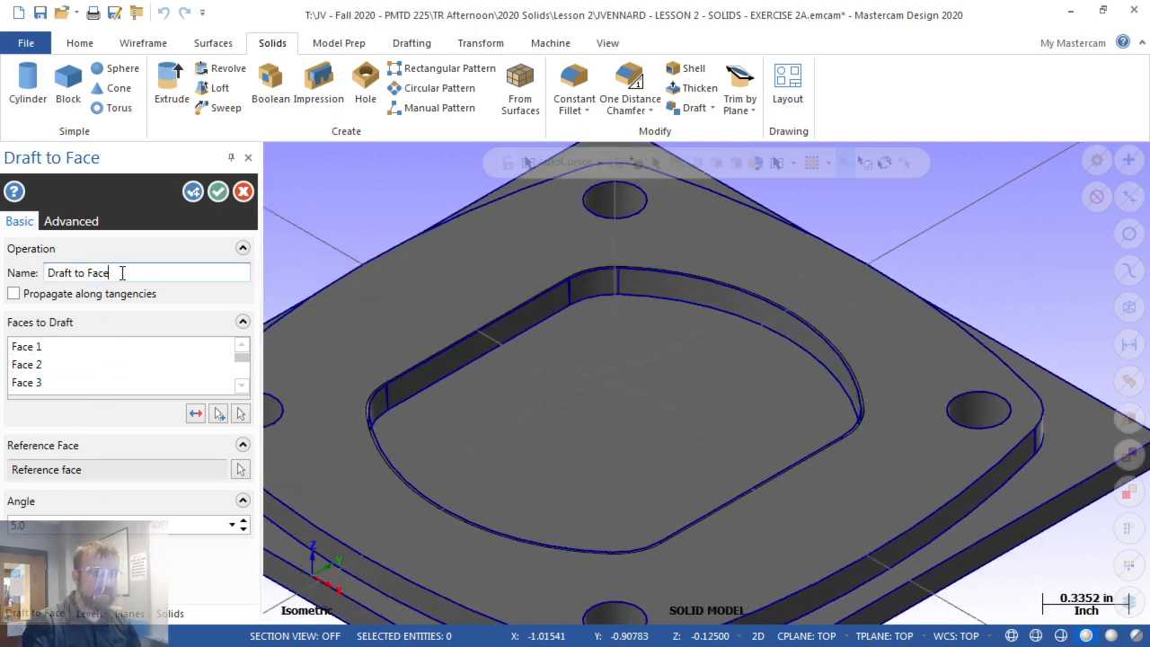
{"action": "left_click", "coordinate": [34, 368]}
{"action": "scroll", "coordinate": [36, 382], "scroll_direction": "down", "scroll_amount": 2}
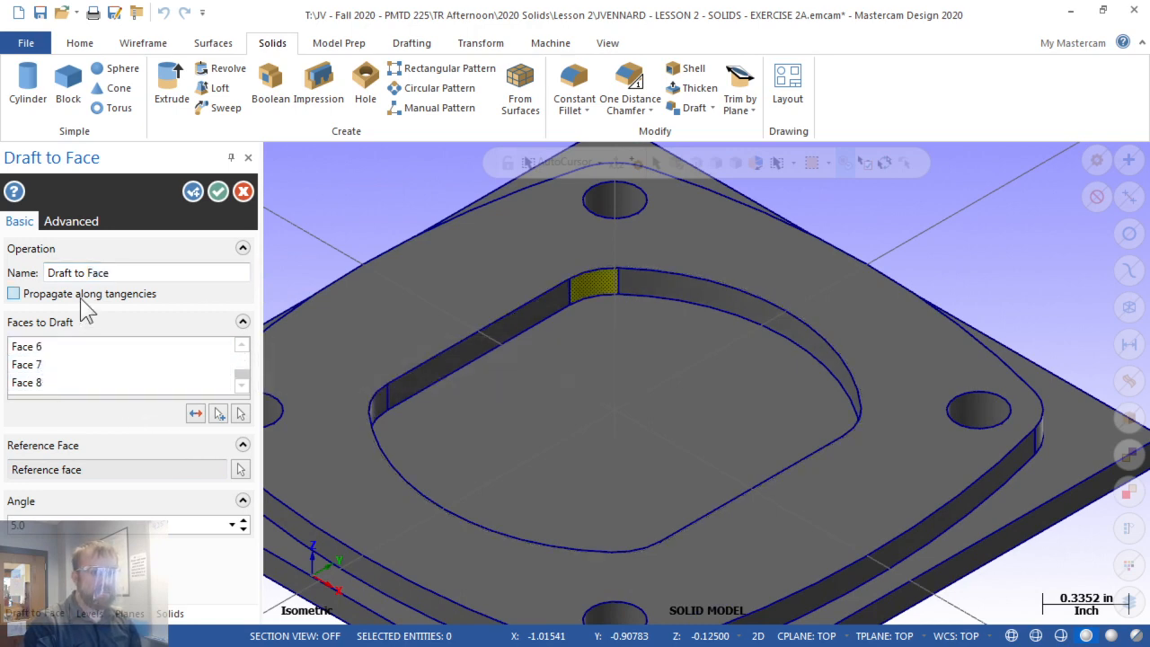
{"action": "left_click_drag", "start_coordinate": [138, 275], "coordinate": [32, 287]}
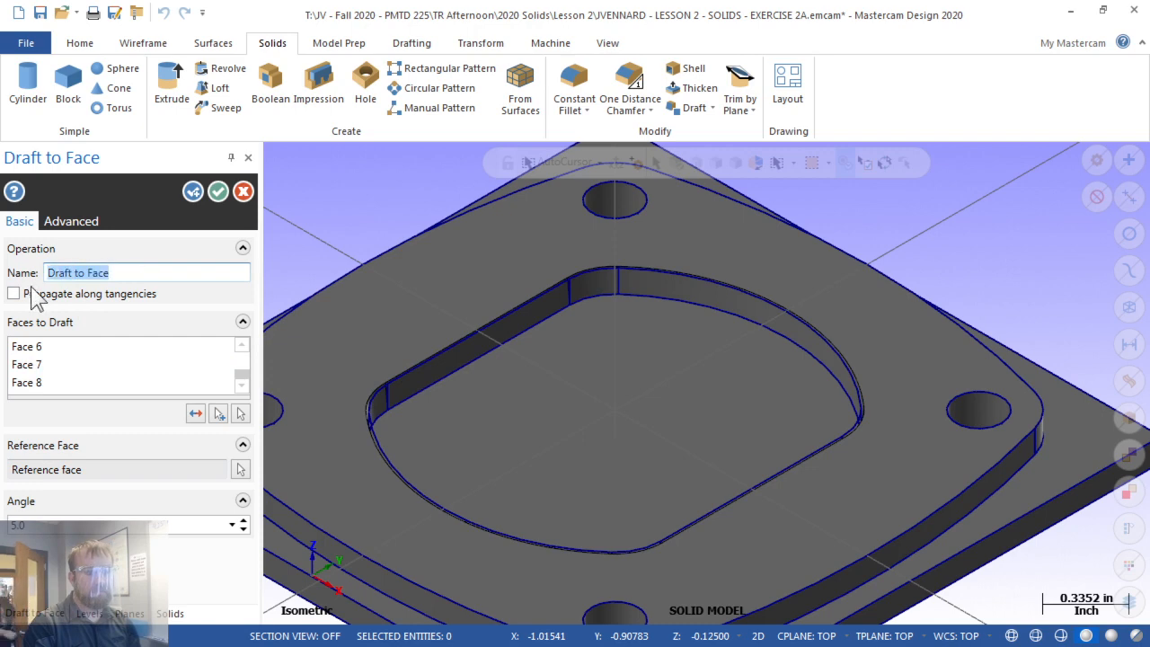
{"action": "left_click", "coordinate": [121, 432]}
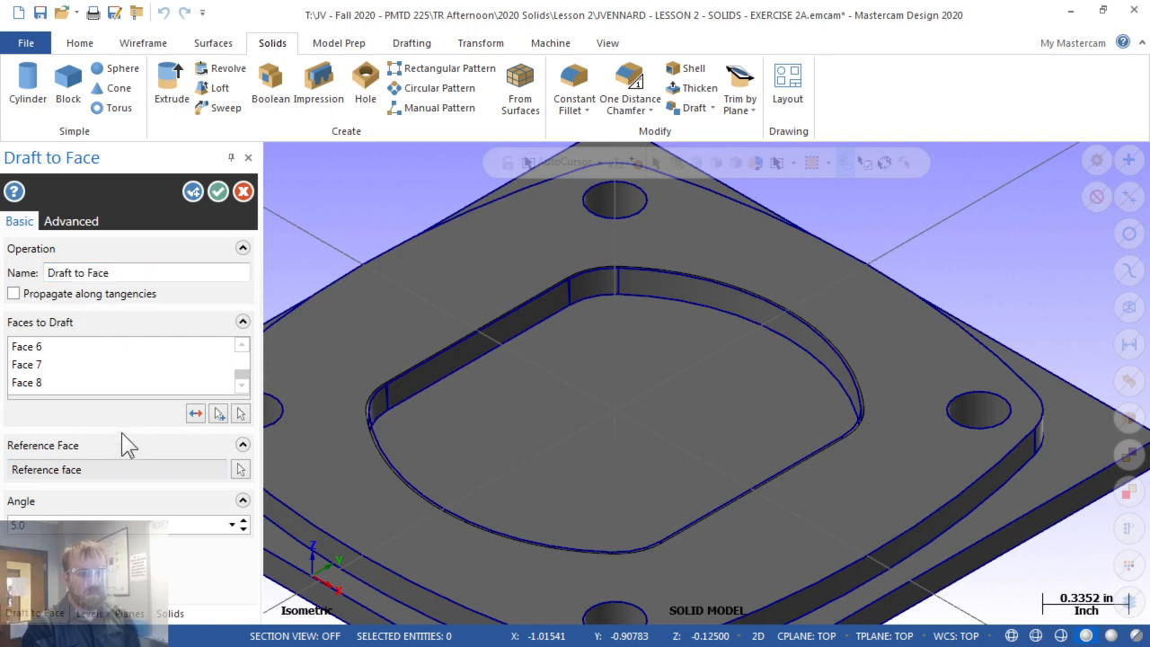
Change the draft's reference face to the island's top face, set the angle to 20 degrees, and apply the pocket wall draft
{"action": "left_click", "coordinate": [240, 469]}
{"action": "left_click", "coordinate": [807, 307]}
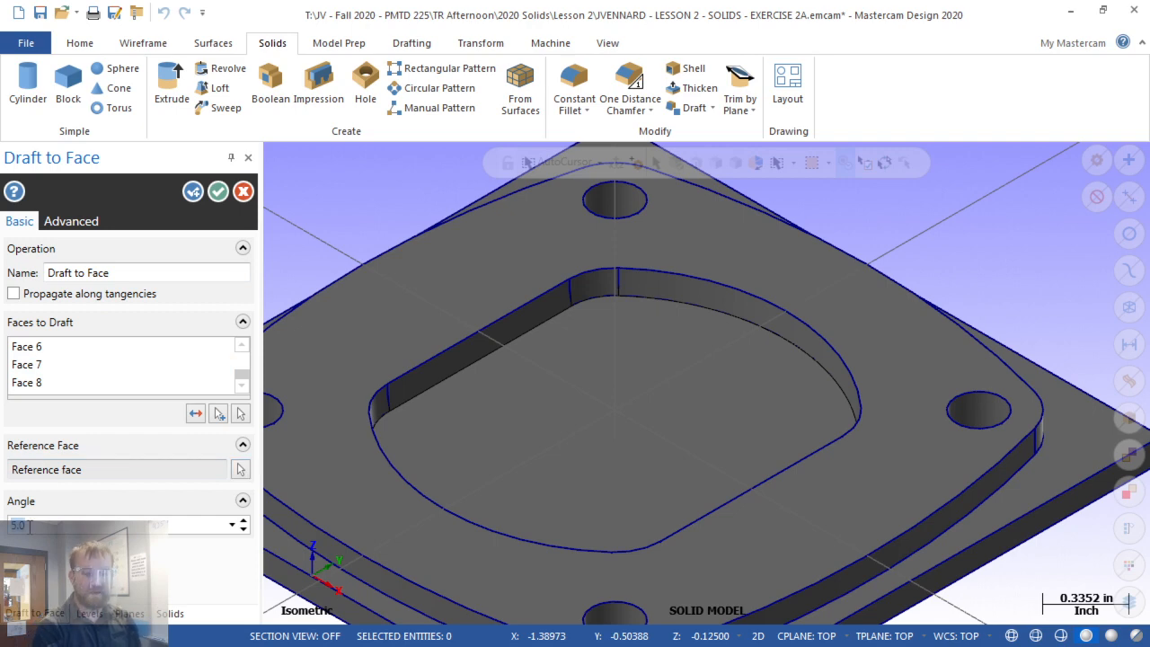
{"action": "type", "text": "20"}
{"action": "key", "text": "Return"}
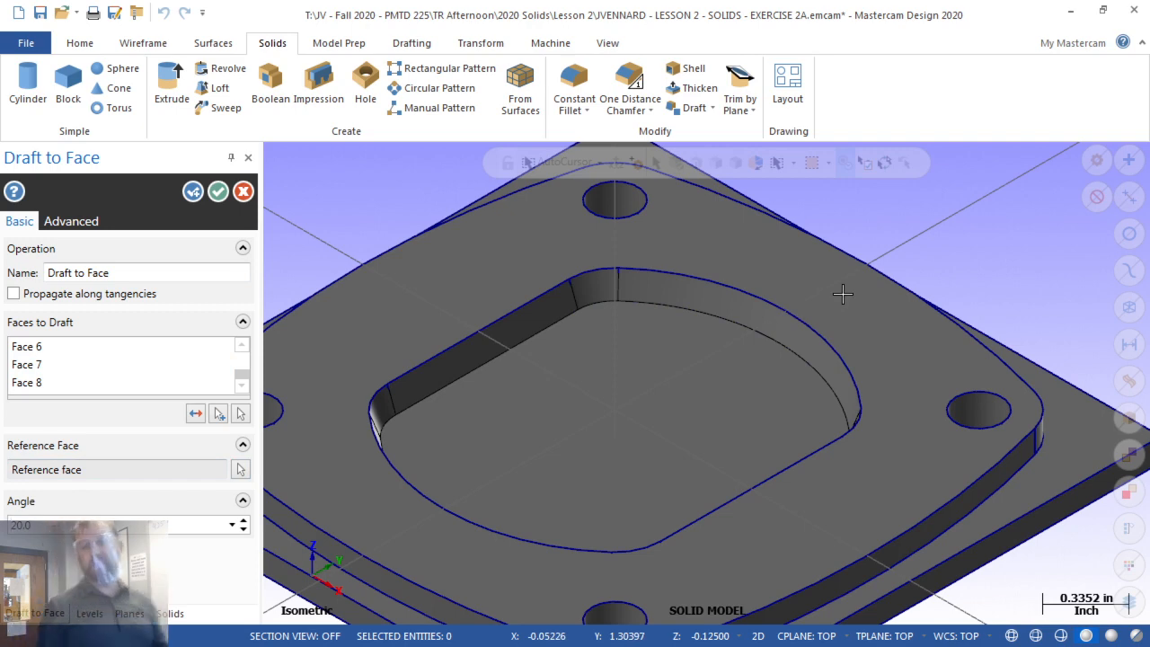
{"action": "scroll", "coordinate": [510, 348], "scroll_direction": "down", "scroll_amount": 4}
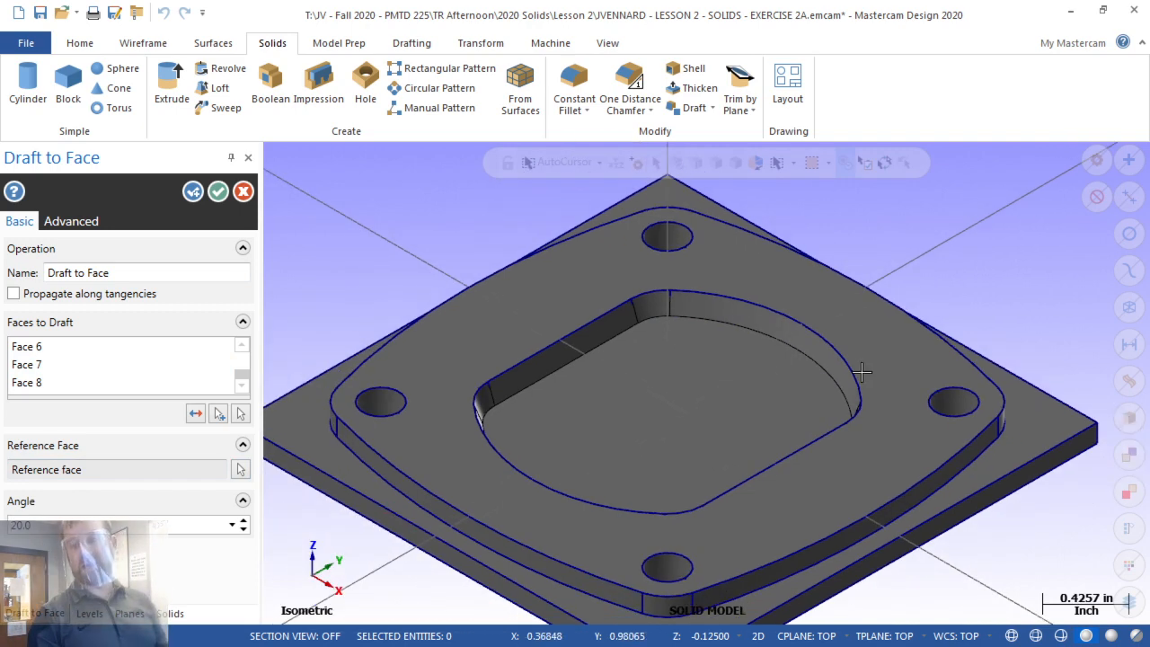
{"action": "scroll", "coordinate": [686, 360], "scroll_direction": "up", "scroll_amount": 2}
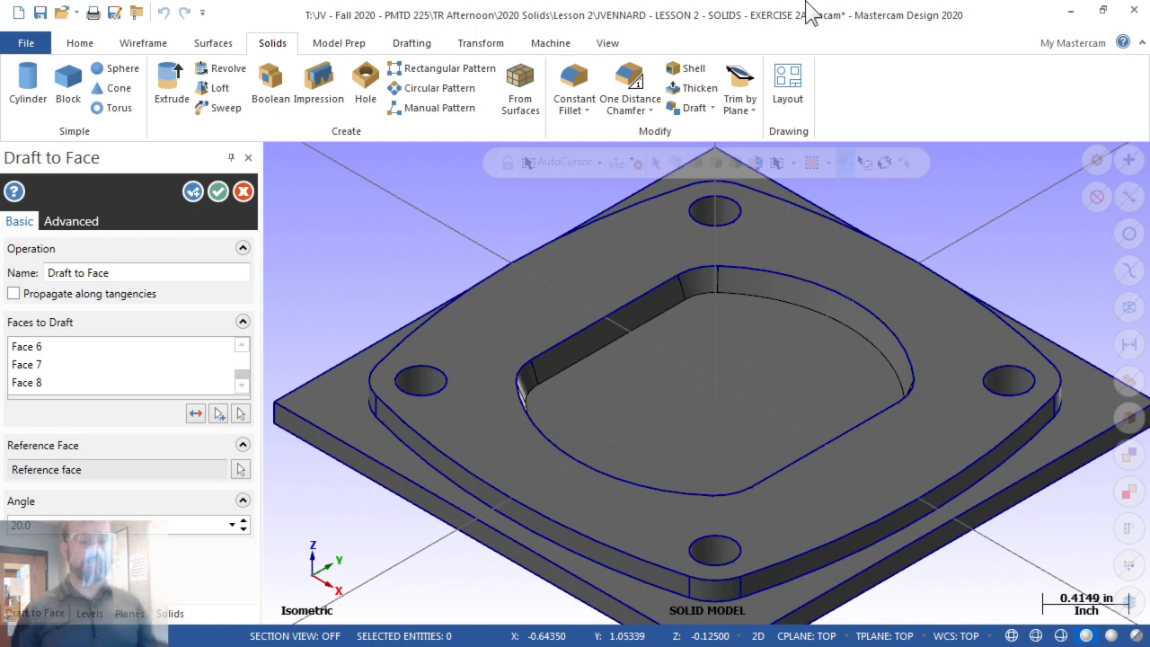
{"action": "left_click", "coordinate": [696, 108]}
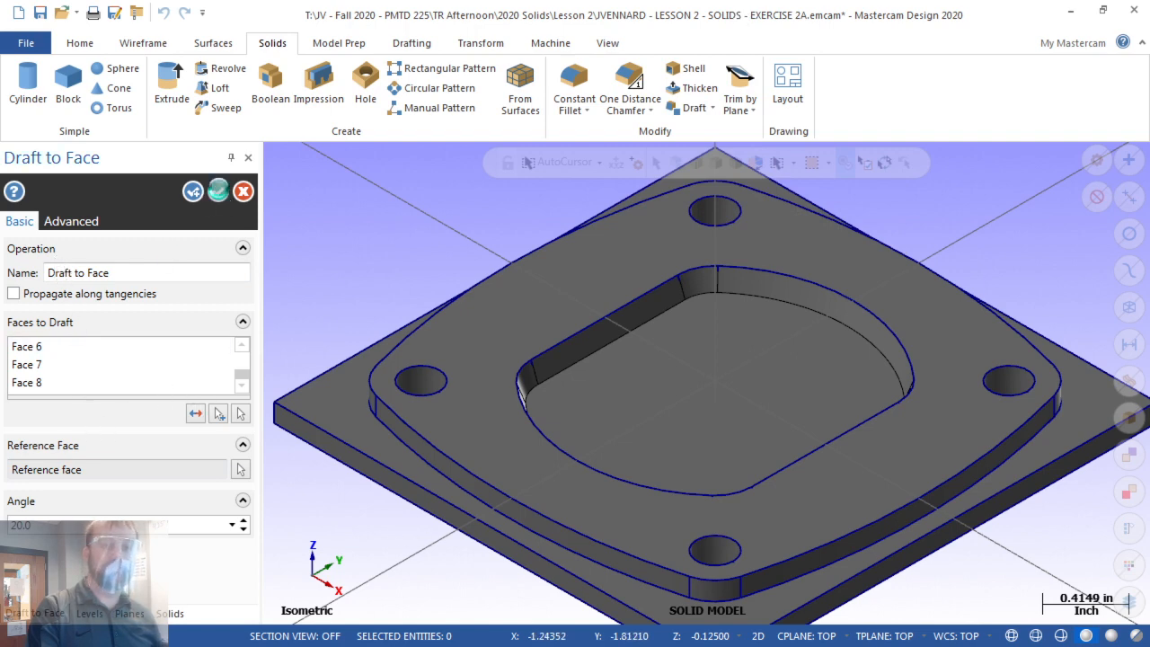
{"action": "left_click", "coordinate": [218, 190]}
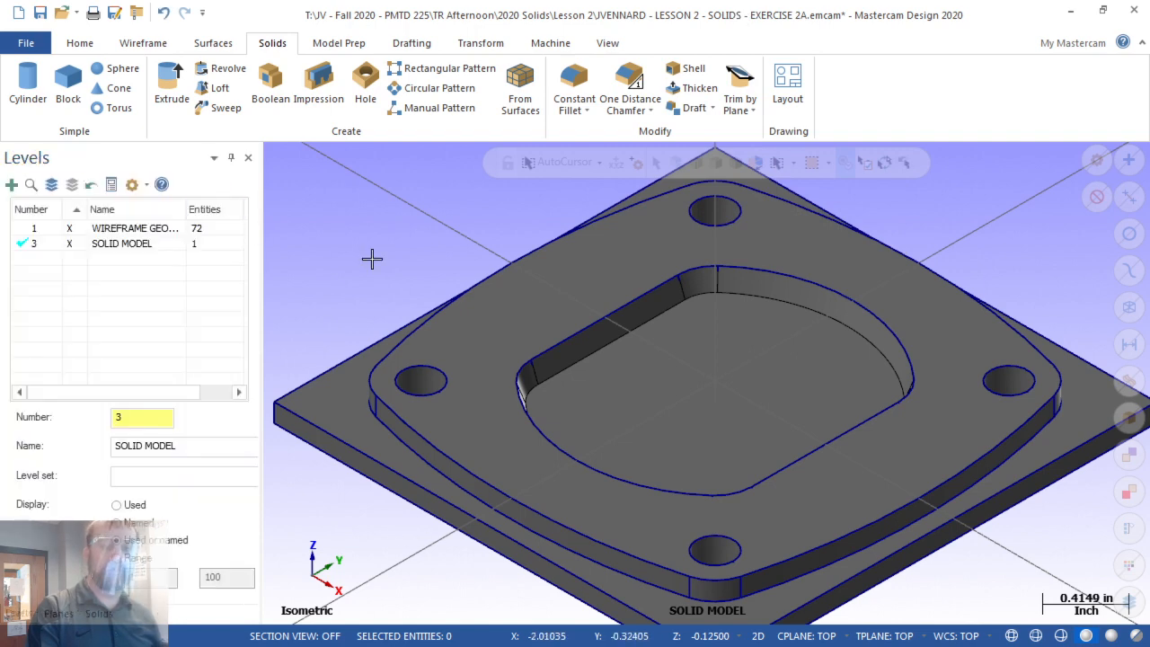
Try a 20-degree Draft Extrude on the island's outer side walls, reversing its direction, and cancel the command
{"action": "left_click", "coordinate": [713, 109]}
{"action": "left_click", "coordinate": [708, 168]}
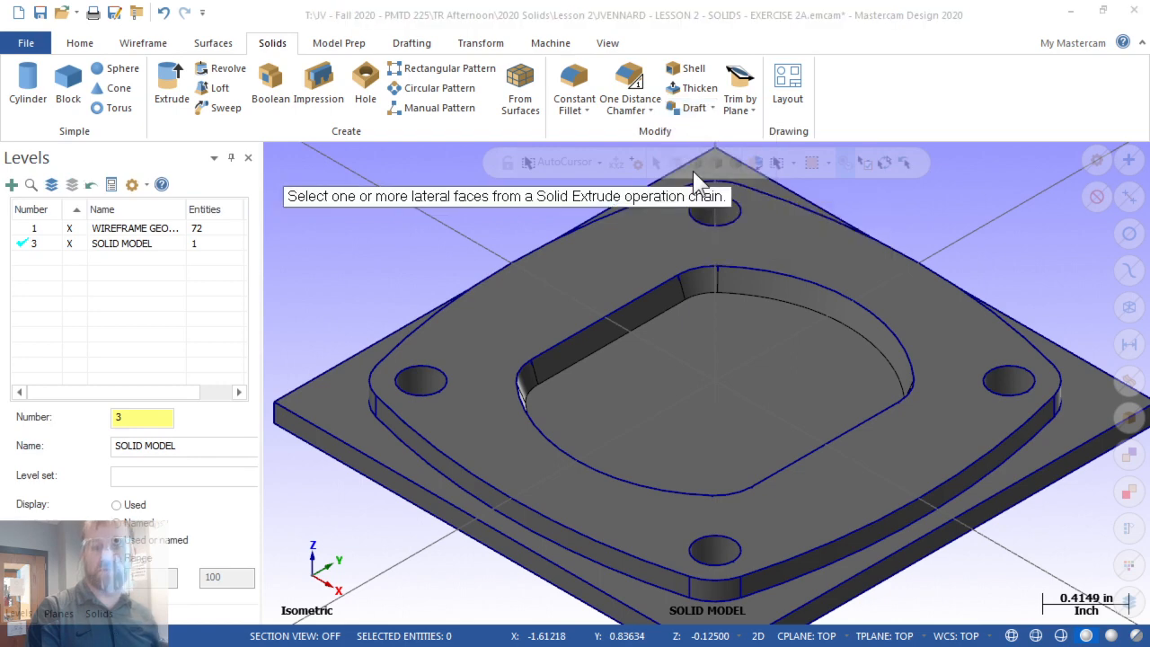
{"action": "left_click", "coordinate": [544, 539]}
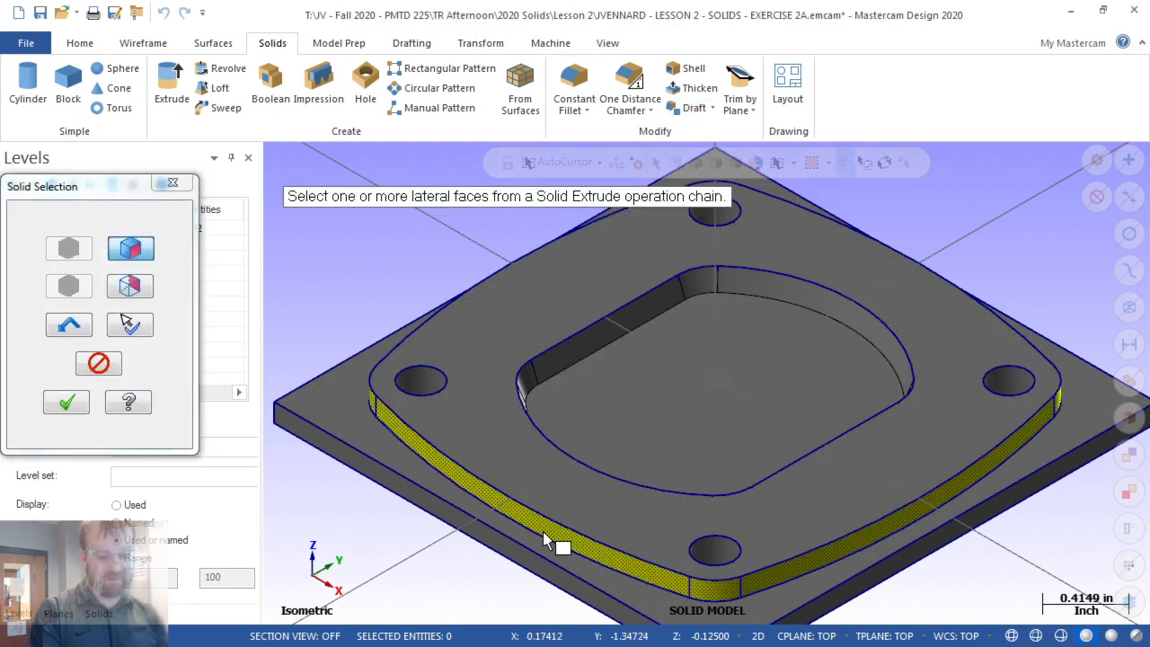
{"action": "key", "text": "Return"}
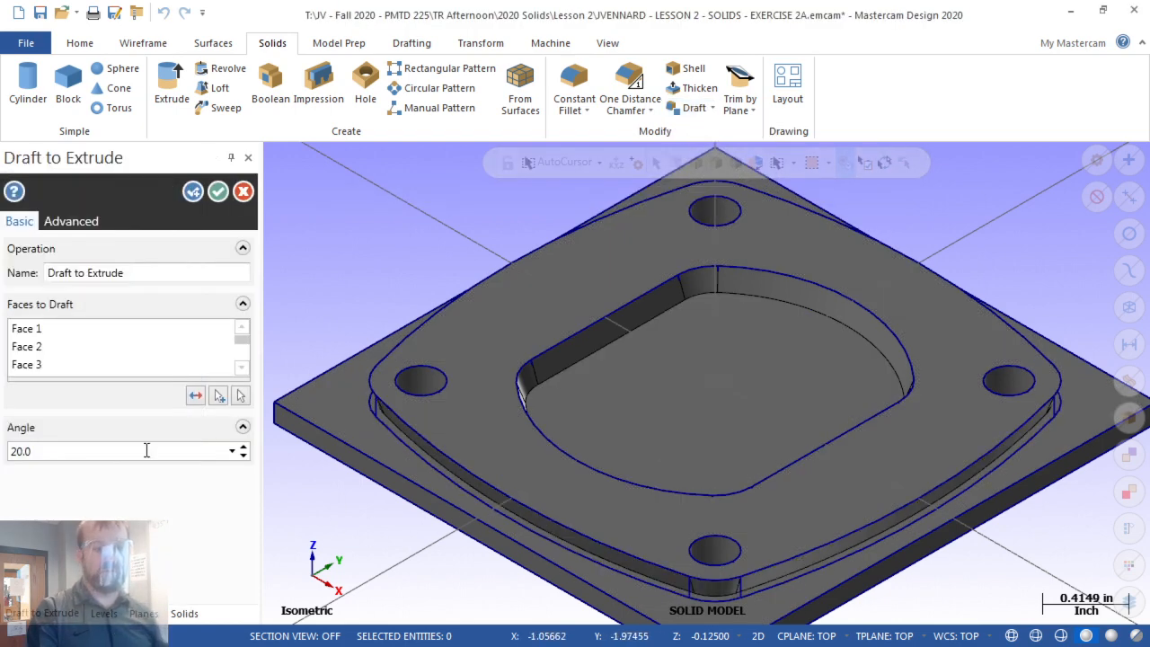
{"action": "left_click", "coordinate": [196, 396]}
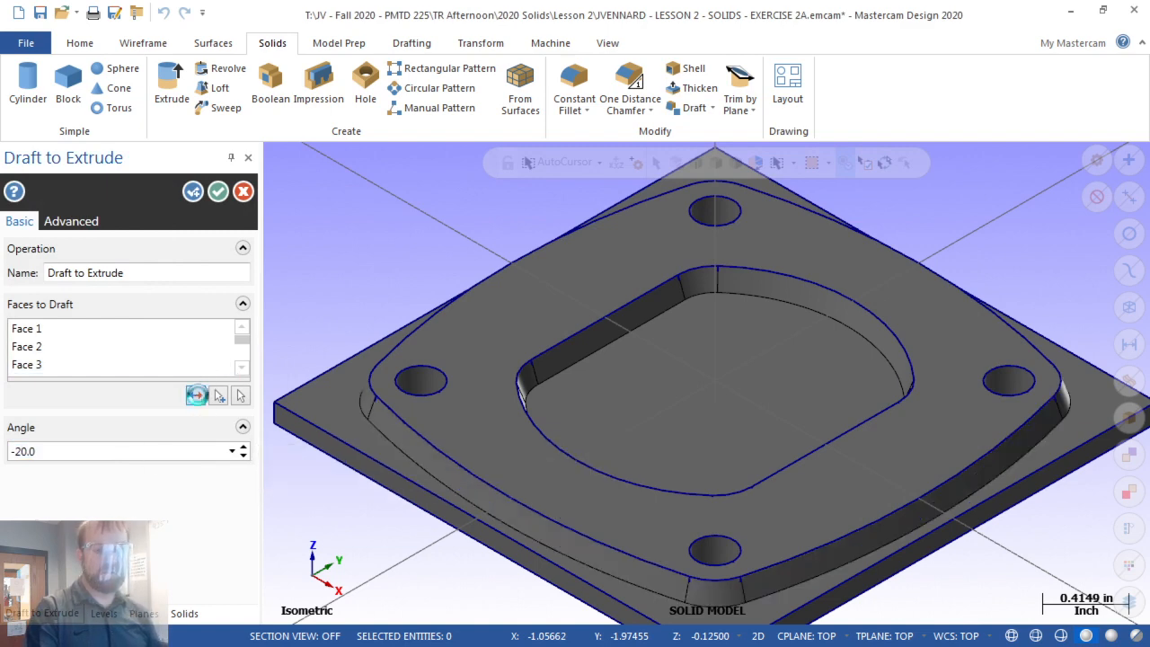
{"action": "scroll", "coordinate": [419, 238], "scroll_direction": "down", "scroll_amount": 2}
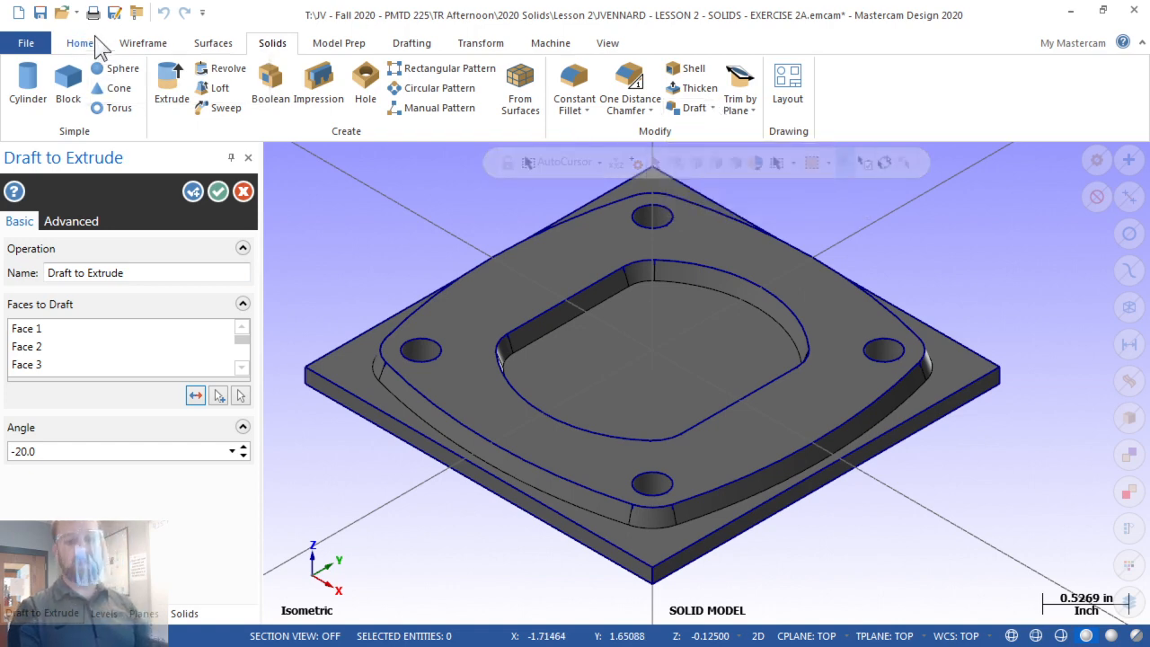
{"action": "left_click", "coordinate": [196, 395]}
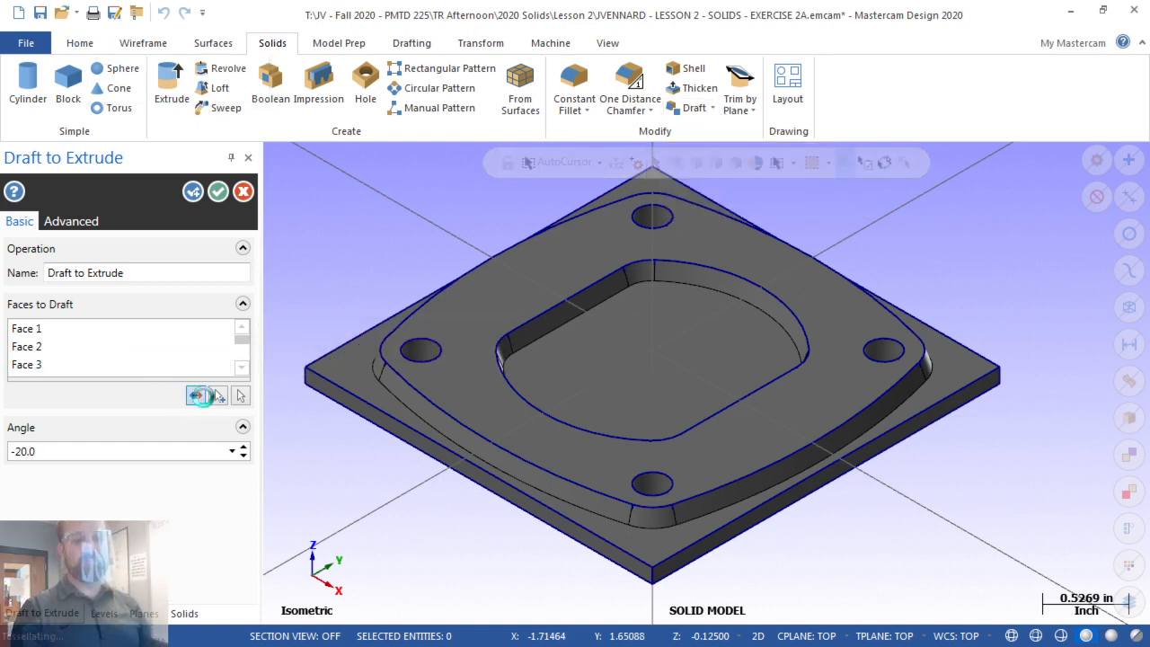
{"action": "left_click", "coordinate": [196, 394]}
{"action": "left_click", "coordinate": [196, 394]}
{"action": "left_click", "coordinate": [196, 395]}
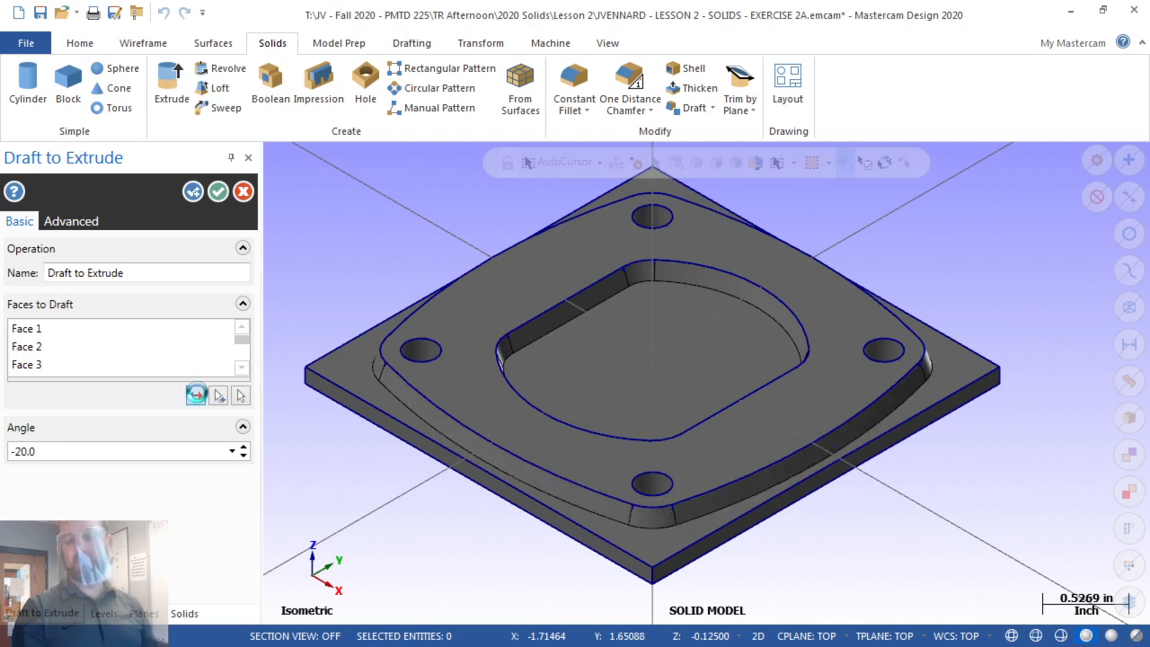
{"action": "left_click", "coordinate": [243, 192]}
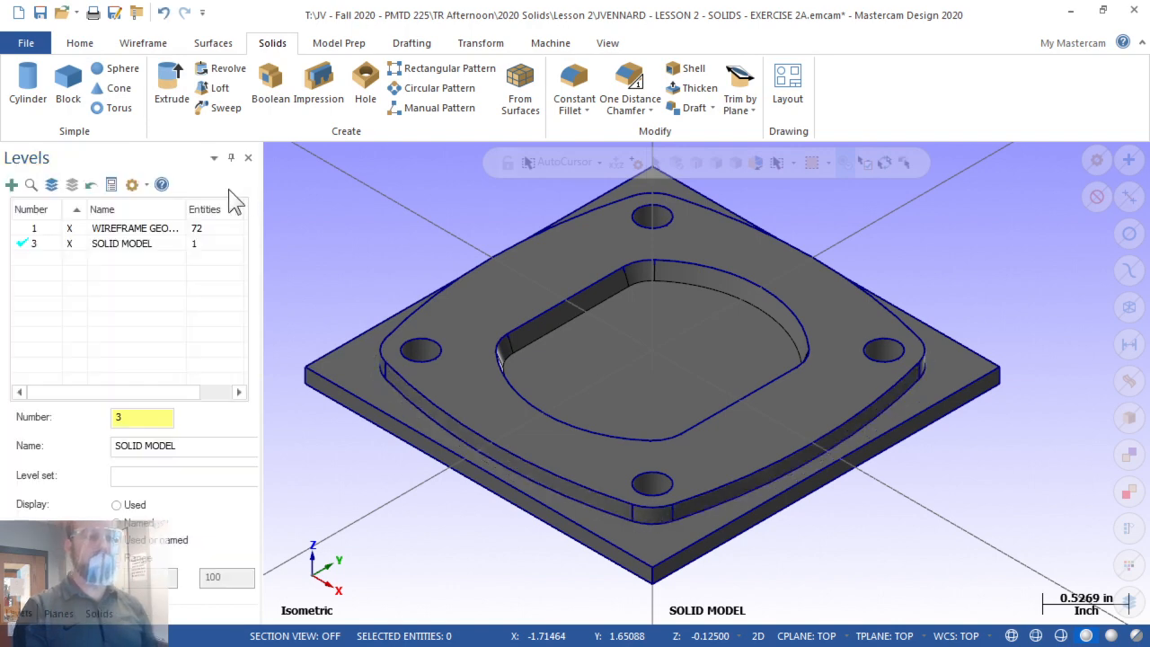
Delete the Draft to Face operation from the solid's history and regenerate the solid
{"action": "left_click", "coordinate": [99, 614]}
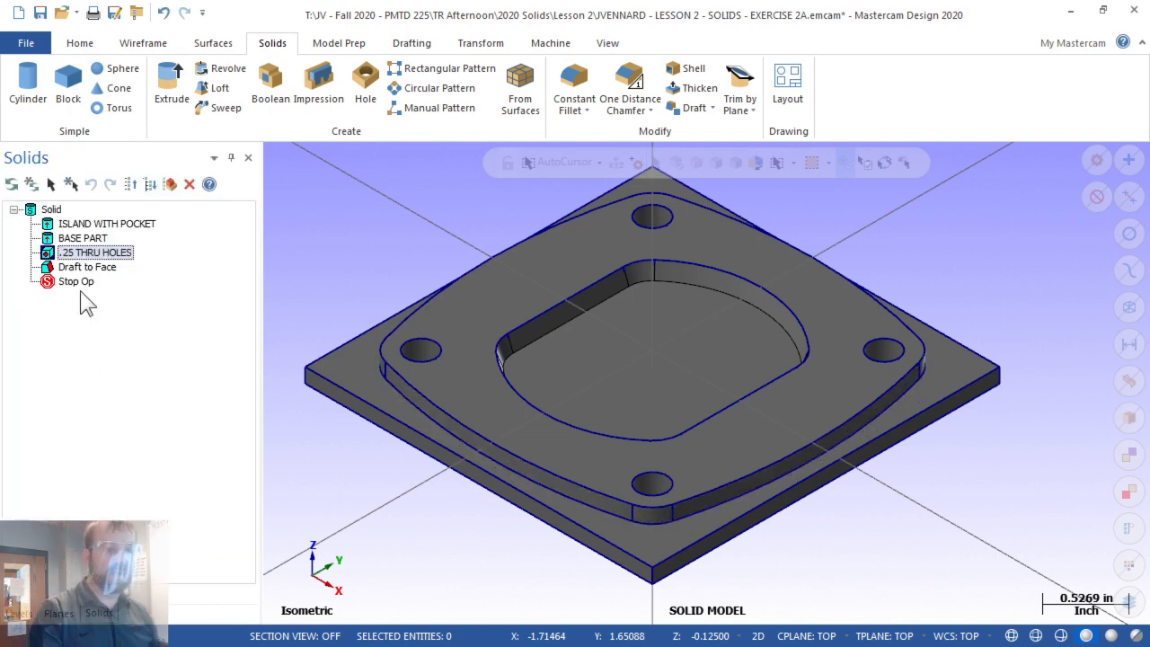
{"action": "left_click", "coordinate": [81, 268]}
{"action": "key", "text": "Delete"}
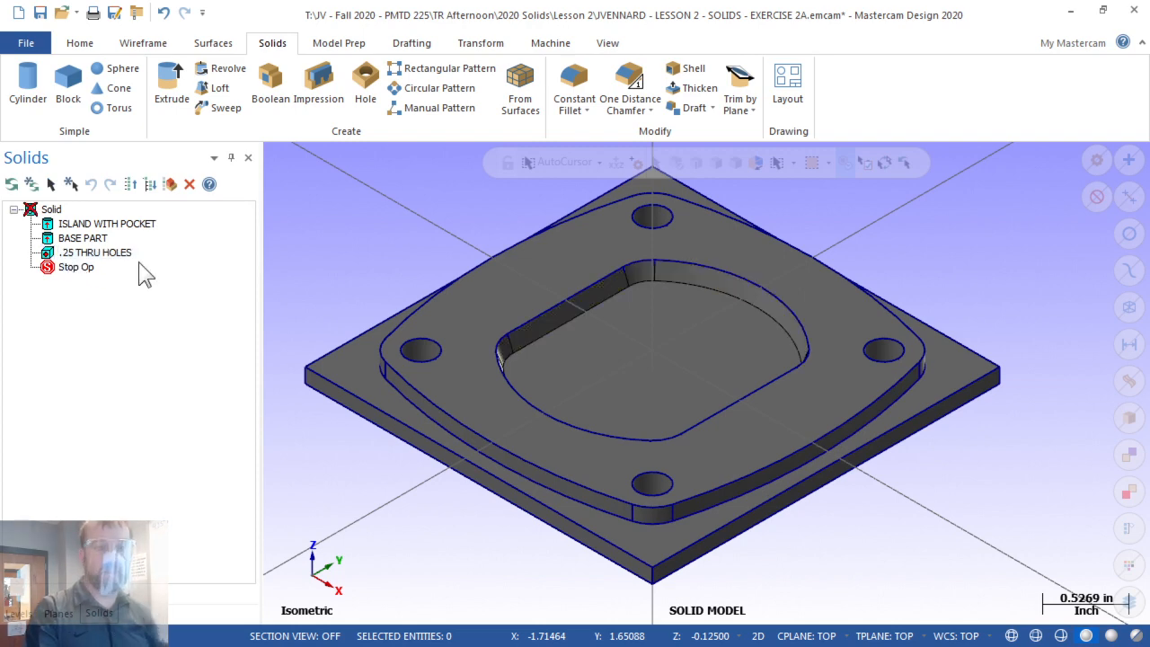
{"action": "left_click", "coordinate": [51, 210]}
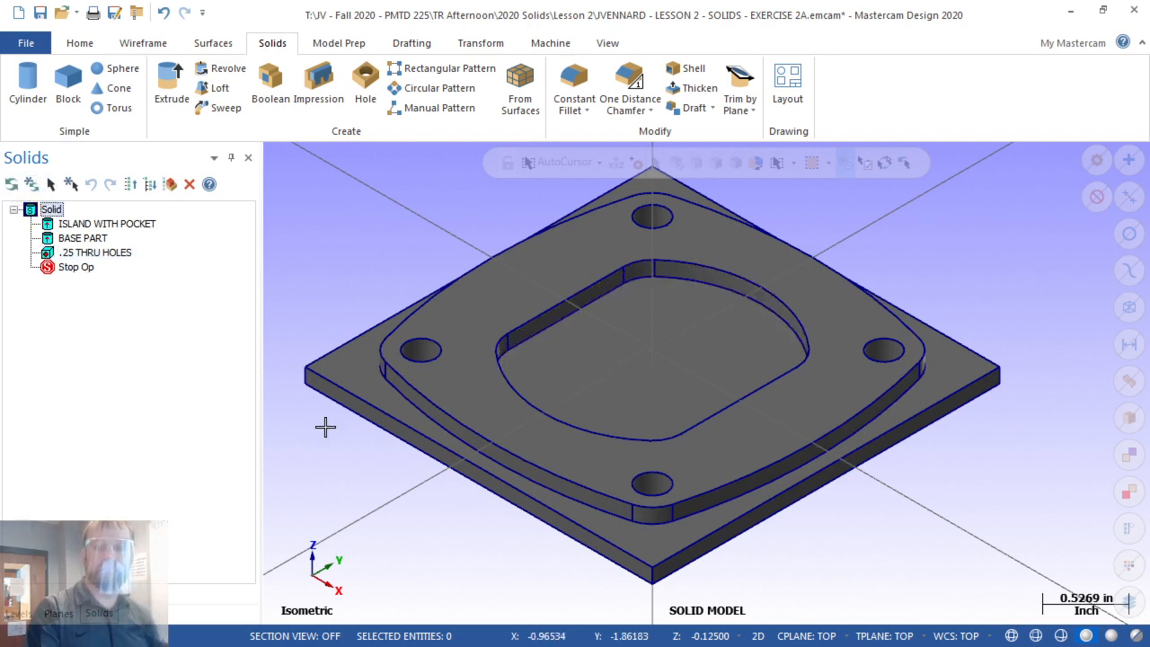
{"action": "scroll", "coordinate": [333, 336], "scroll_direction": "up", "scroll_amount": 2}
{"action": "scroll", "coordinate": [351, 341], "scroll_direction": "down", "scroll_amount": 2}
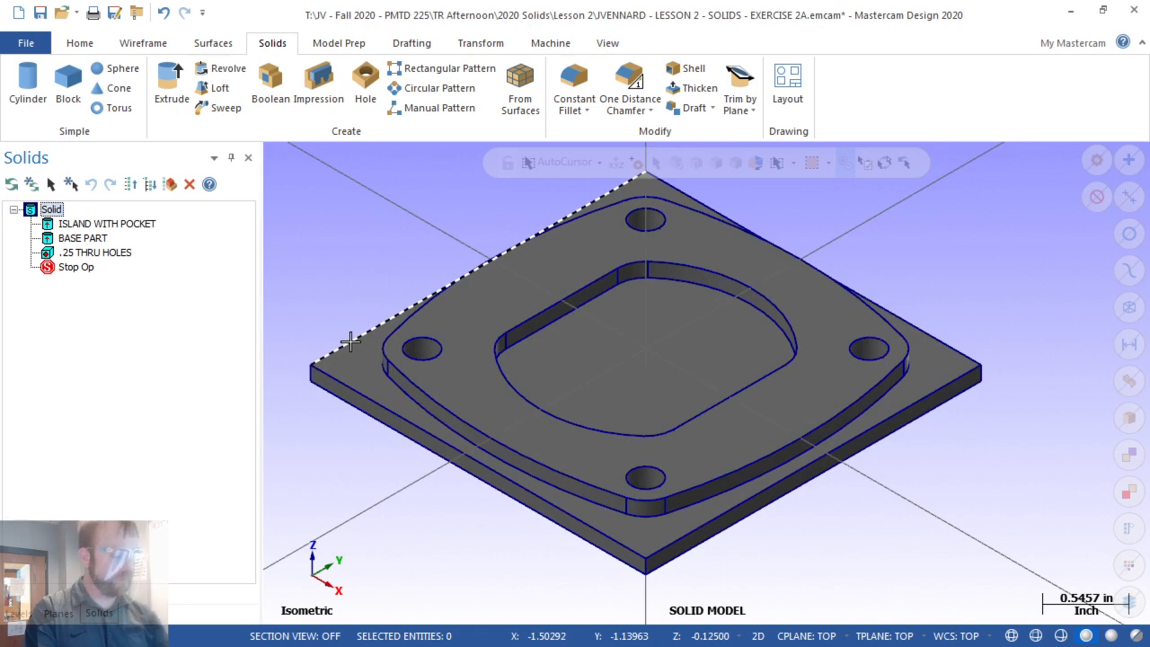
{"action": "key", "text": "alt+7"}
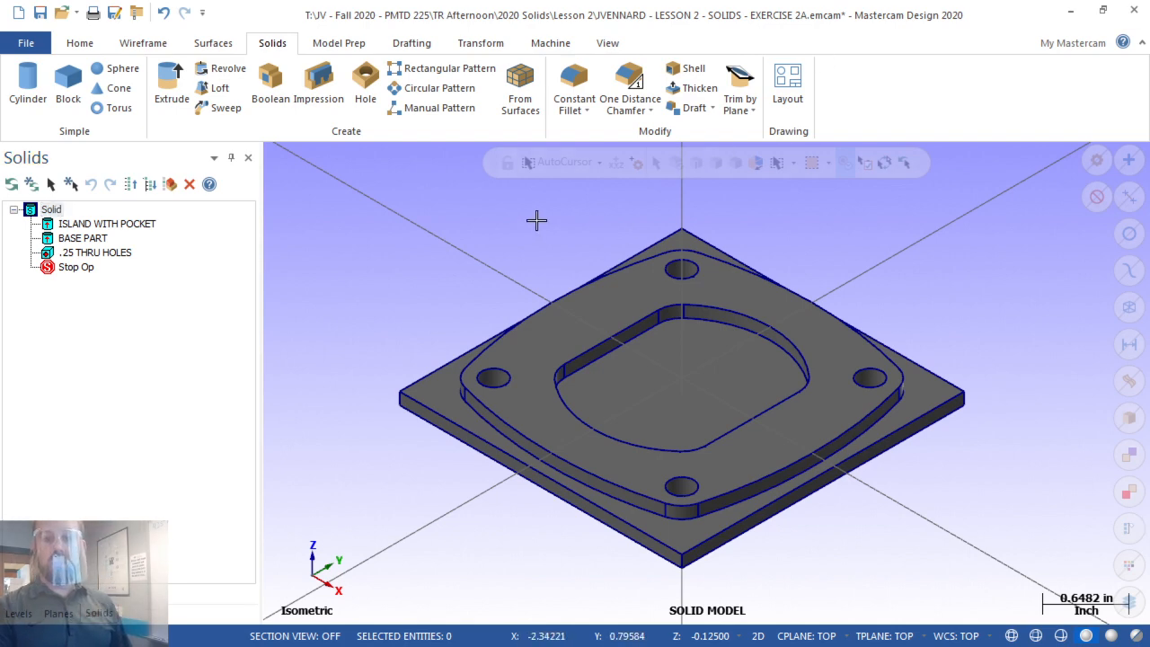
{"action": "scroll", "coordinate": [531, 225], "scroll_direction": "down", "scroll_amount": 1}
{"action": "scroll", "coordinate": [530, 225], "scroll_direction": "up", "scroll_amount": 1}
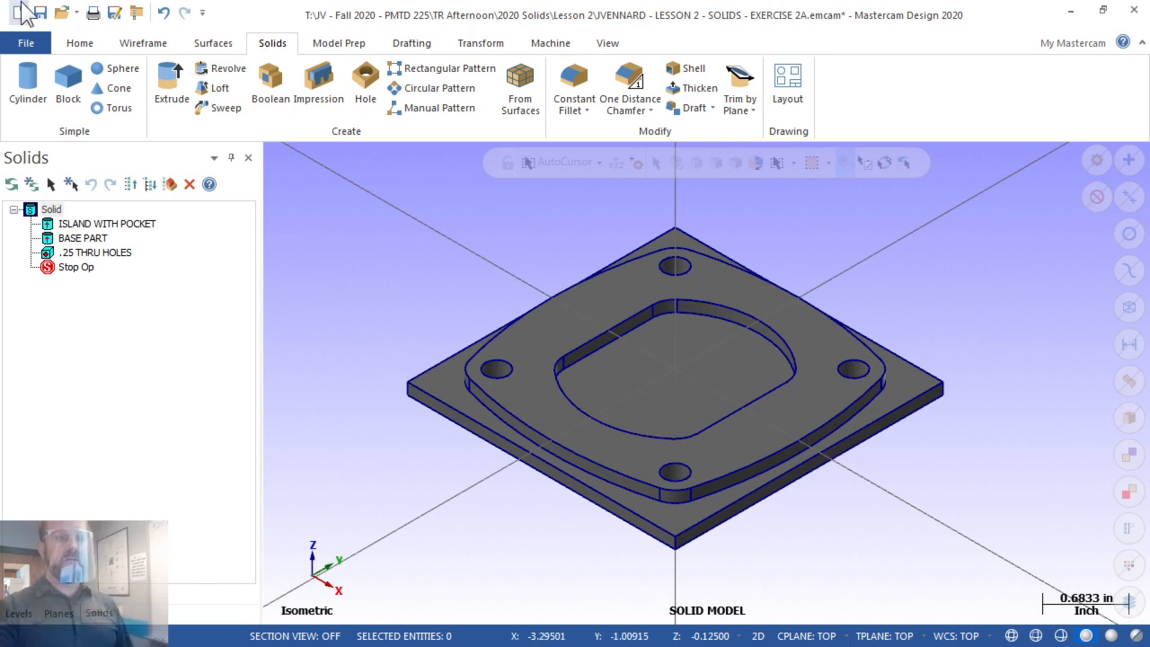
Open the LESSON 2 - 2020 SOLIDS EXAMPLE file, saving the changes to the EXERCISE 2A file
{"action": "left_click", "coordinate": [65, 18]}
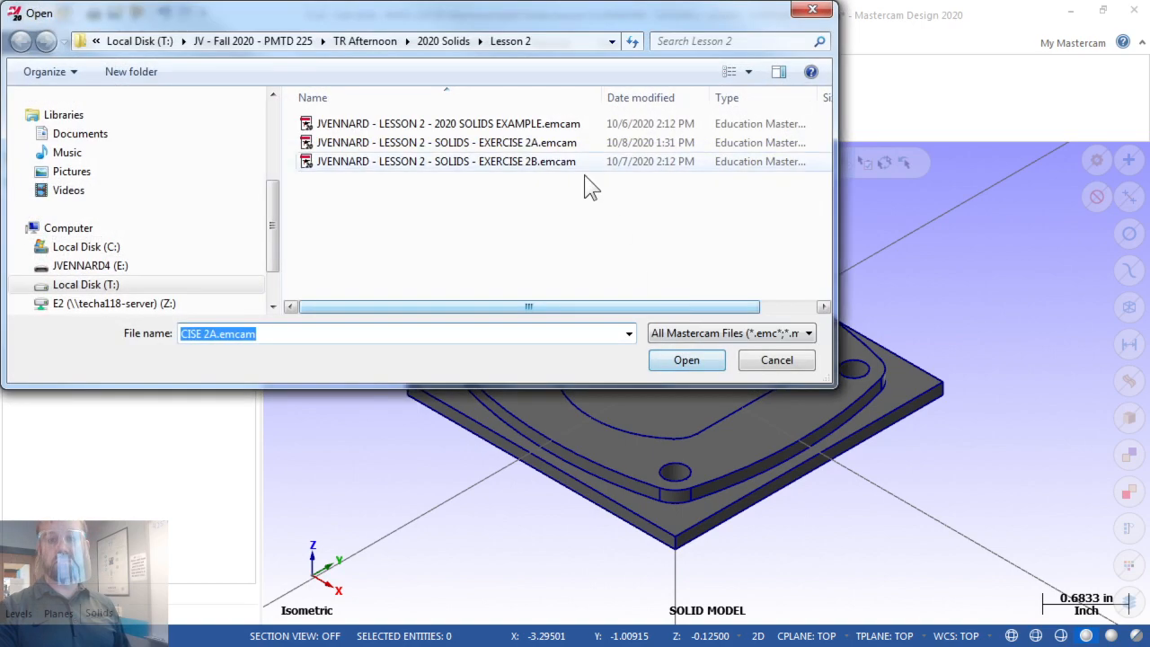
{"action": "left_click", "coordinate": [443, 129]}
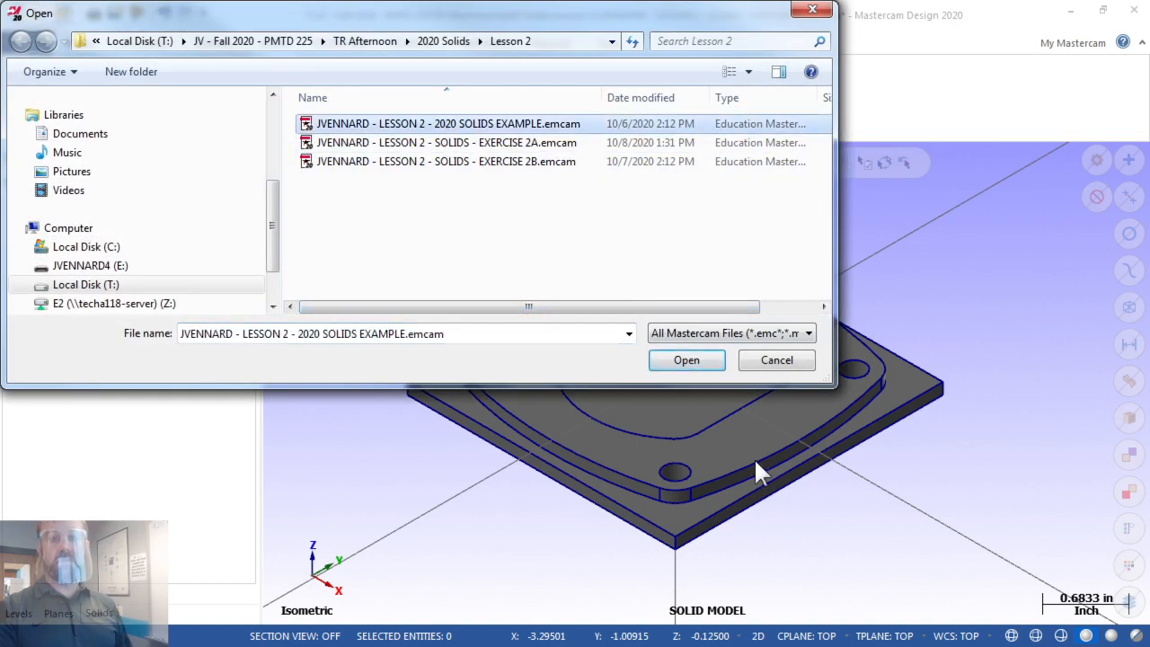
{"action": "left_click", "coordinate": [690, 360]}
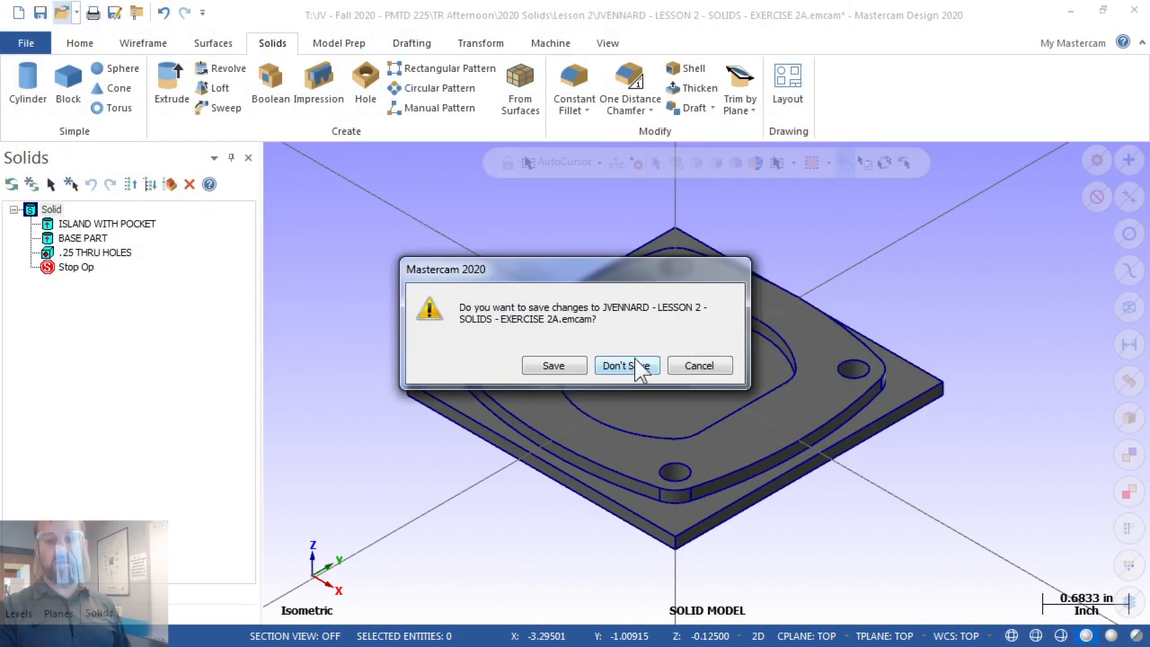
{"action": "left_click", "coordinate": [559, 358]}
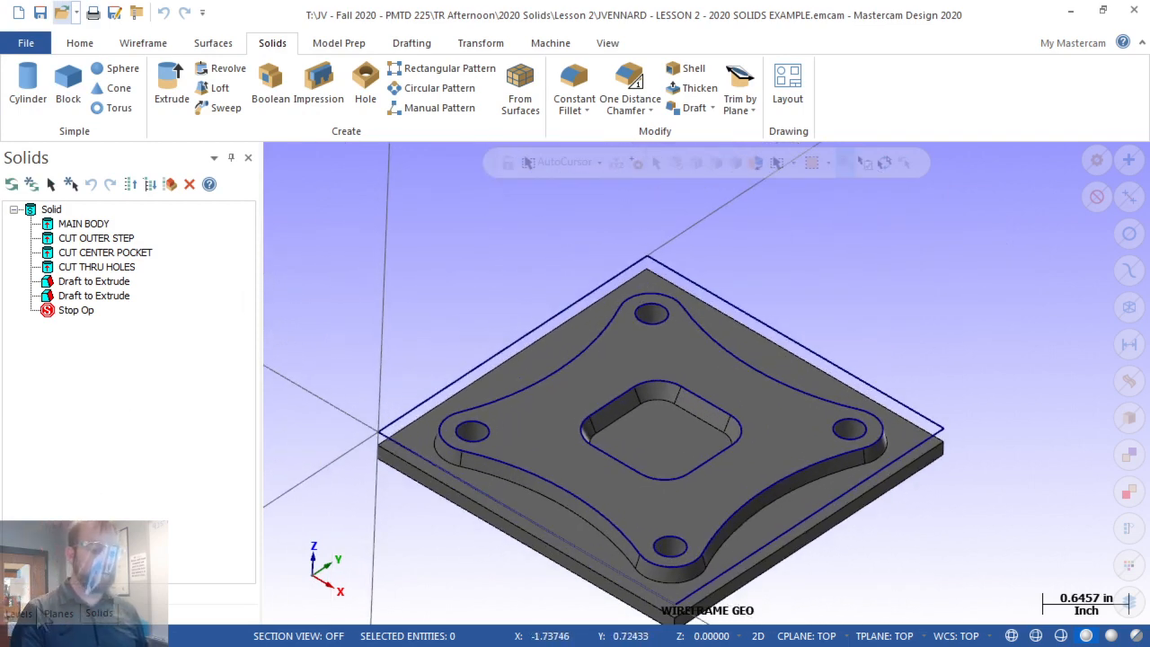
Show the example file's levels and consult the exercise 2A drawing in Adobe Acrobat Reader, returning to Mastercam
{"action": "left_click", "coordinate": [18, 614]}
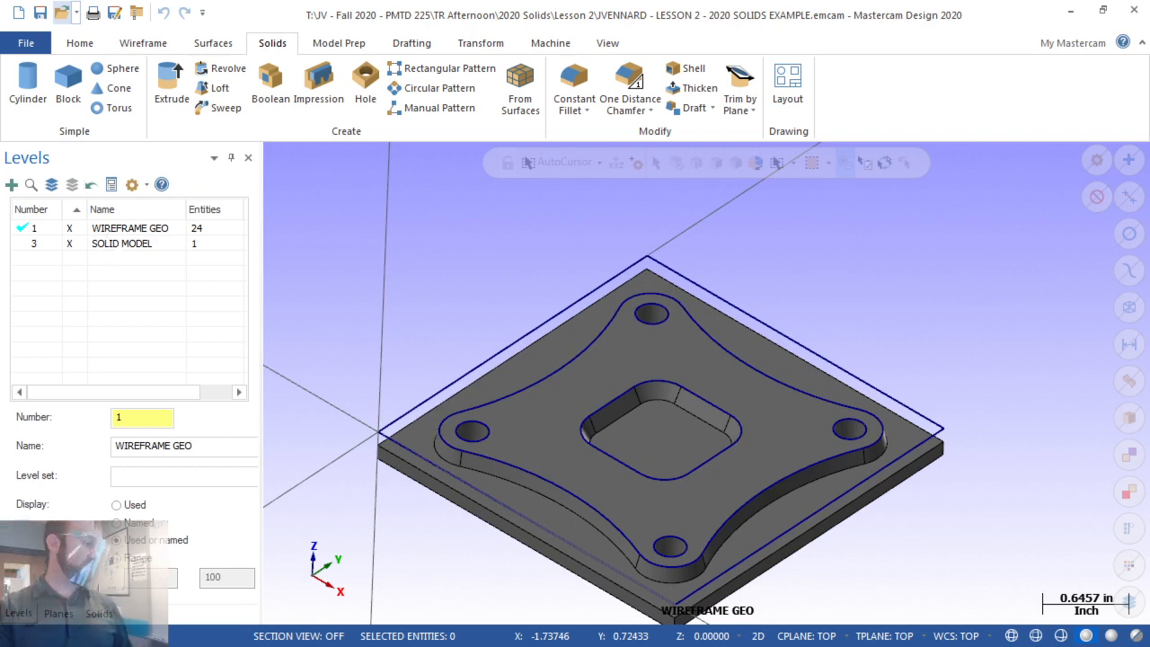
{"action": "key", "text": "alt+Tab"}
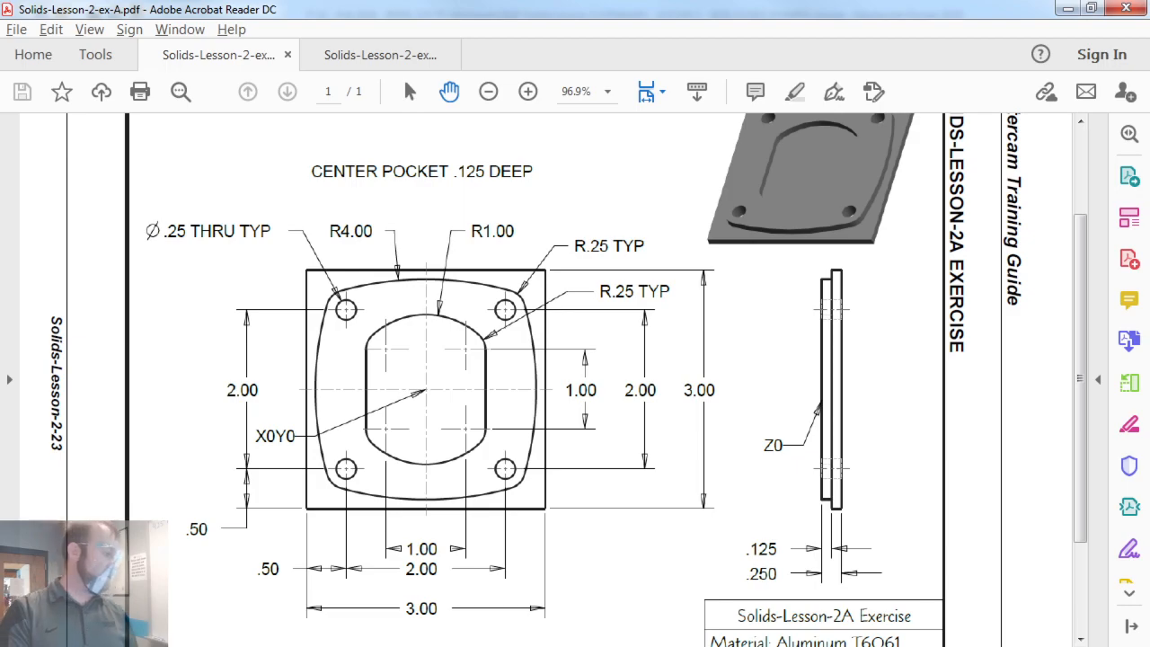
{"action": "key", "text": "alt+Tab"}
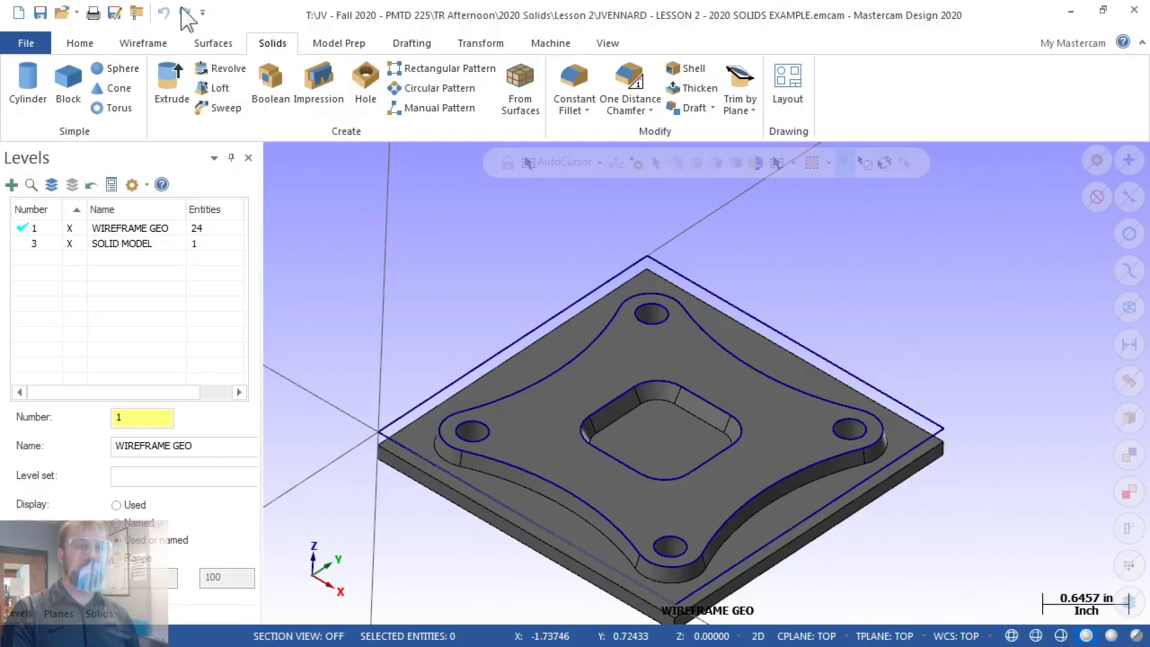
Open the LESSON 2 - SOLIDS - EXERCISE 2B file and switch to the Solids-Lesson-2-ex-B.pdf drawing in Adobe Acrobat Reader
{"action": "left_click", "coordinate": [62, 13]}
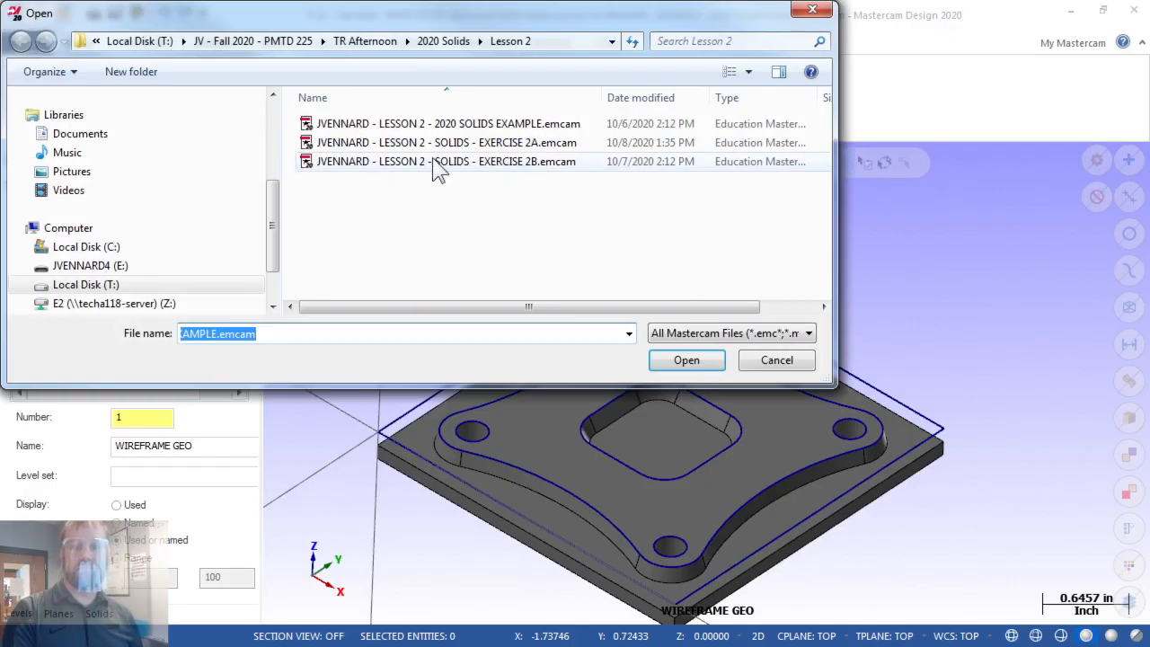
{"action": "left_click", "coordinate": [701, 162]}
{"action": "left_click", "coordinate": [685, 361]}
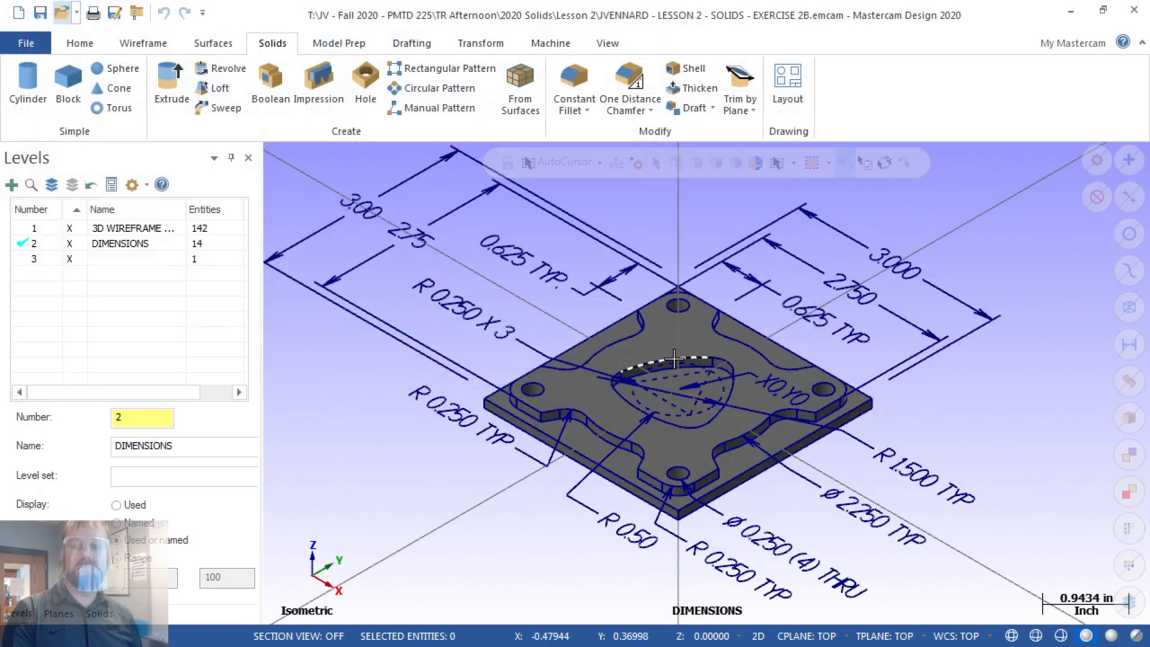
{"action": "scroll", "coordinate": [466, 344], "scroll_direction": "up", "scroll_amount": 2}
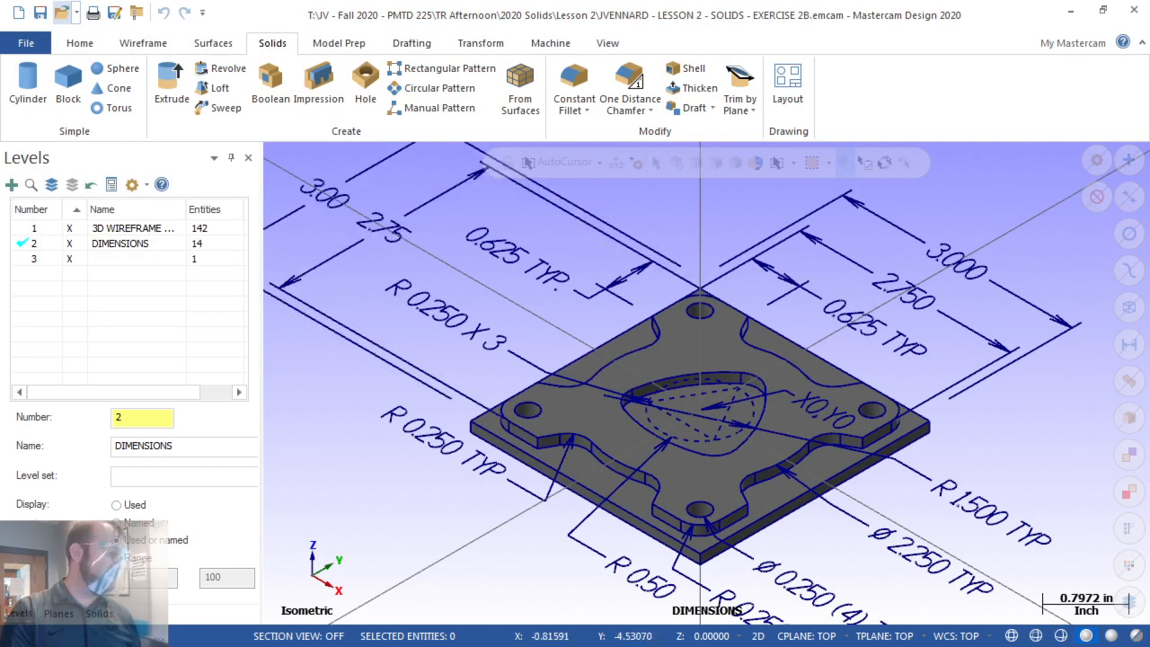
{"action": "key", "text": "alt+Tab"}
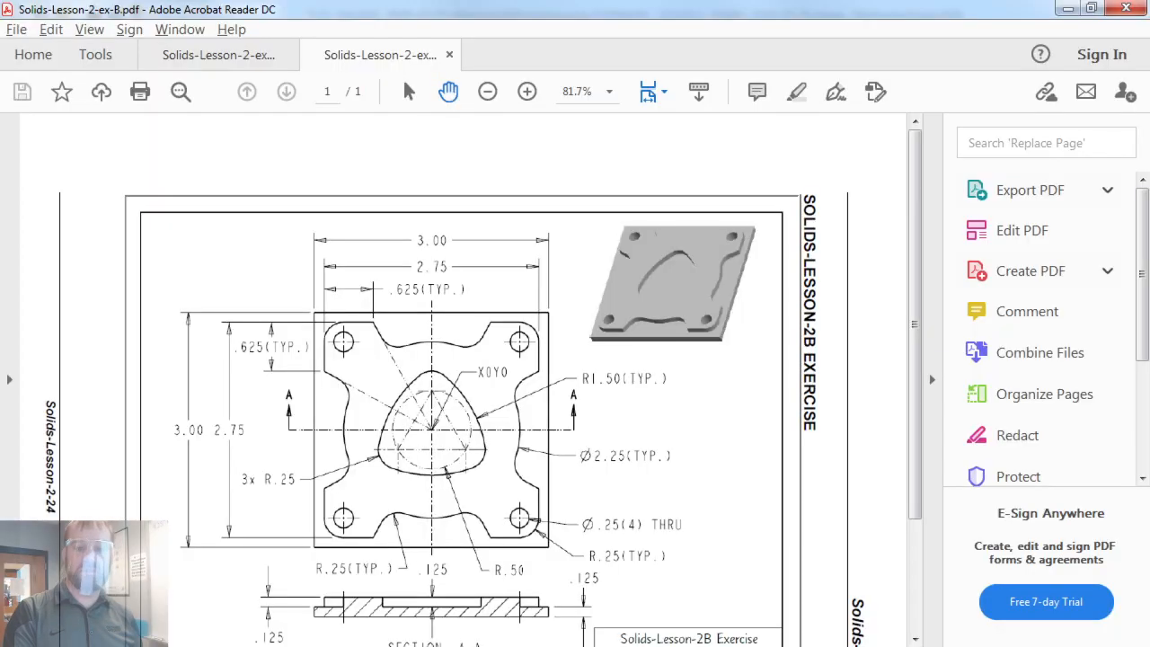
Examine the exercise 2B drawing's dimensions and section view, and return to Mastercam
{"action": "scroll", "coordinate": [430, 437], "scroll_direction": "down", "scroll_amount": 2}
{"action": "scroll", "coordinate": [390, 392], "scroll_direction": "up", "scroll_amount": 2}
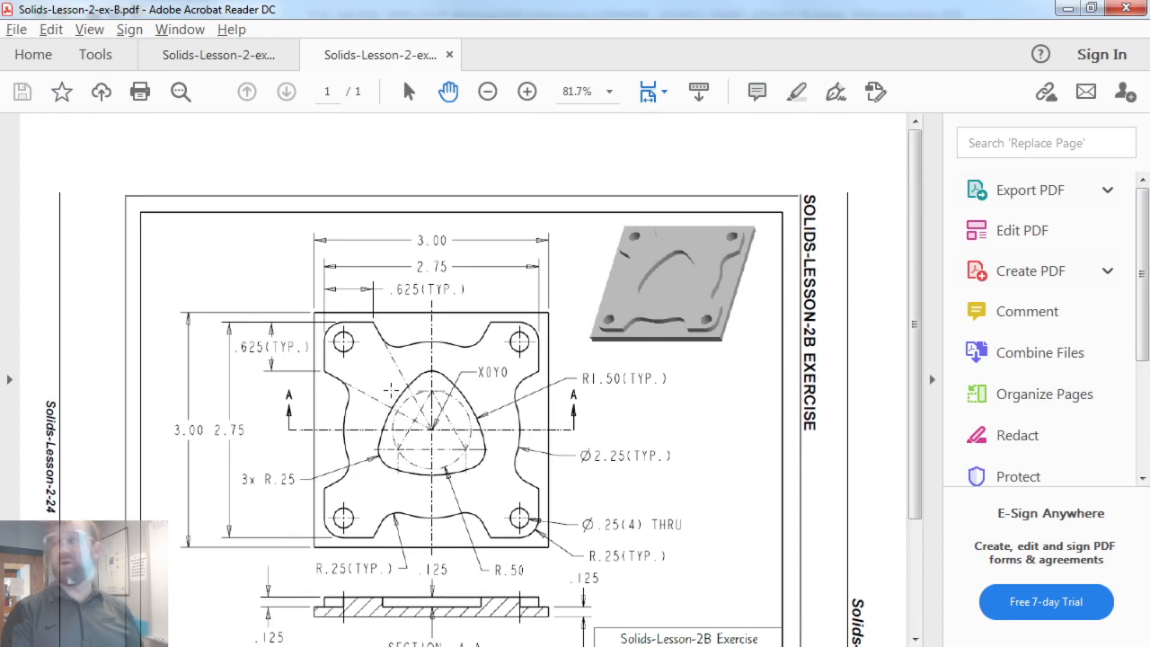
{"action": "scroll", "coordinate": [390, 390], "scroll_direction": "down", "scroll_amount": 1}
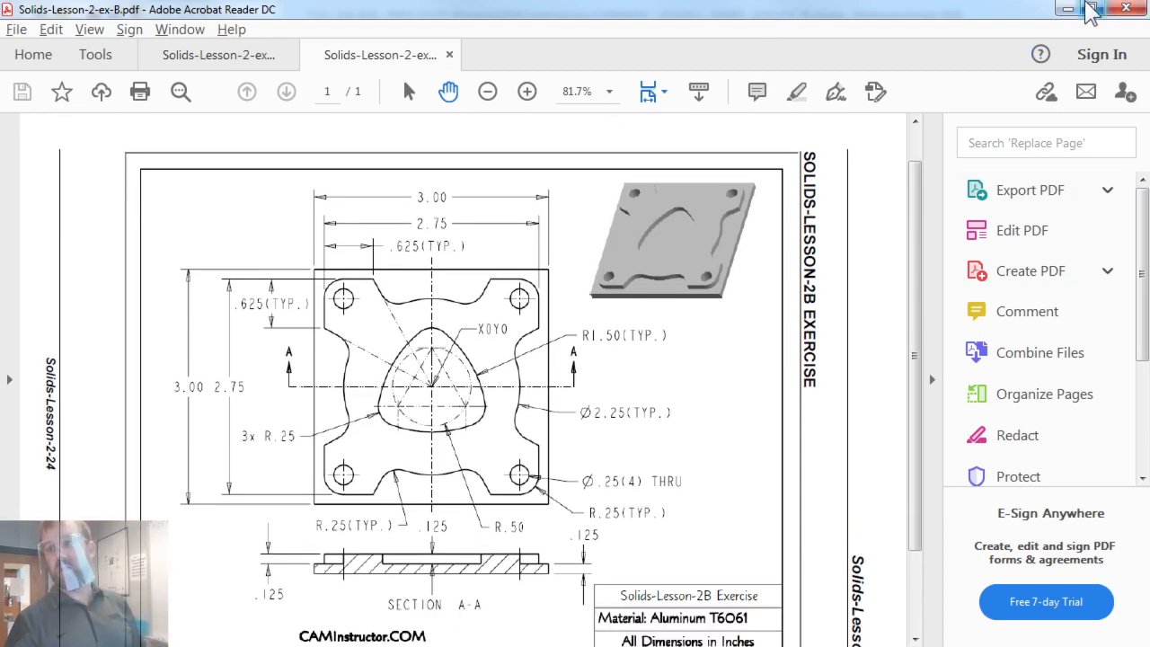
{"action": "left_click", "coordinate": [1069, 8]}
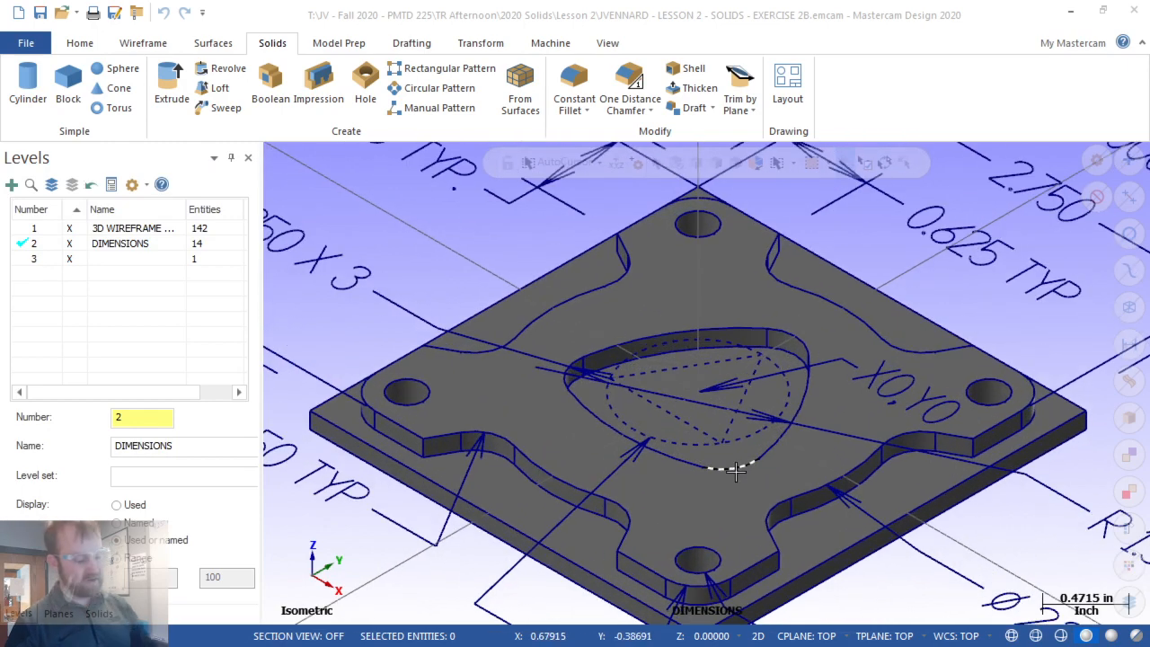
Inspect the plate's central pocket and its dashed construction triangle and circle from the top, checking the line style setting
{"action": "key", "text": "alt+1"}
{"action": "scroll", "coordinate": [665, 420], "scroll_direction": "up", "scroll_amount": 4}
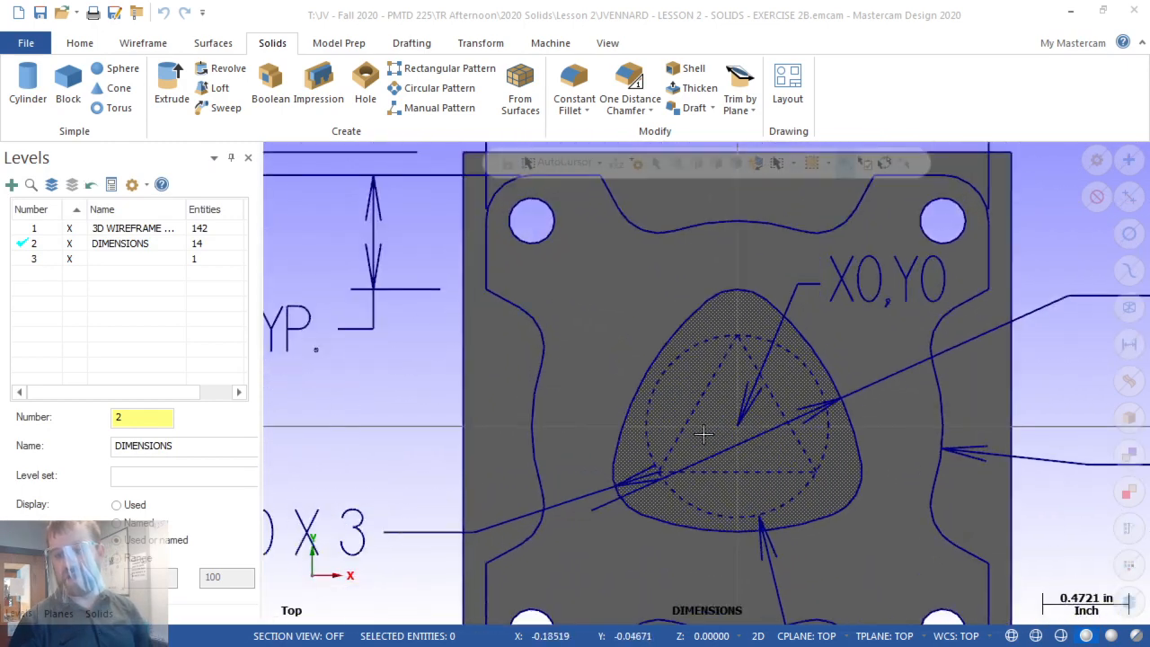
{"action": "scroll", "coordinate": [665, 420], "scroll_direction": "down", "scroll_amount": 3}
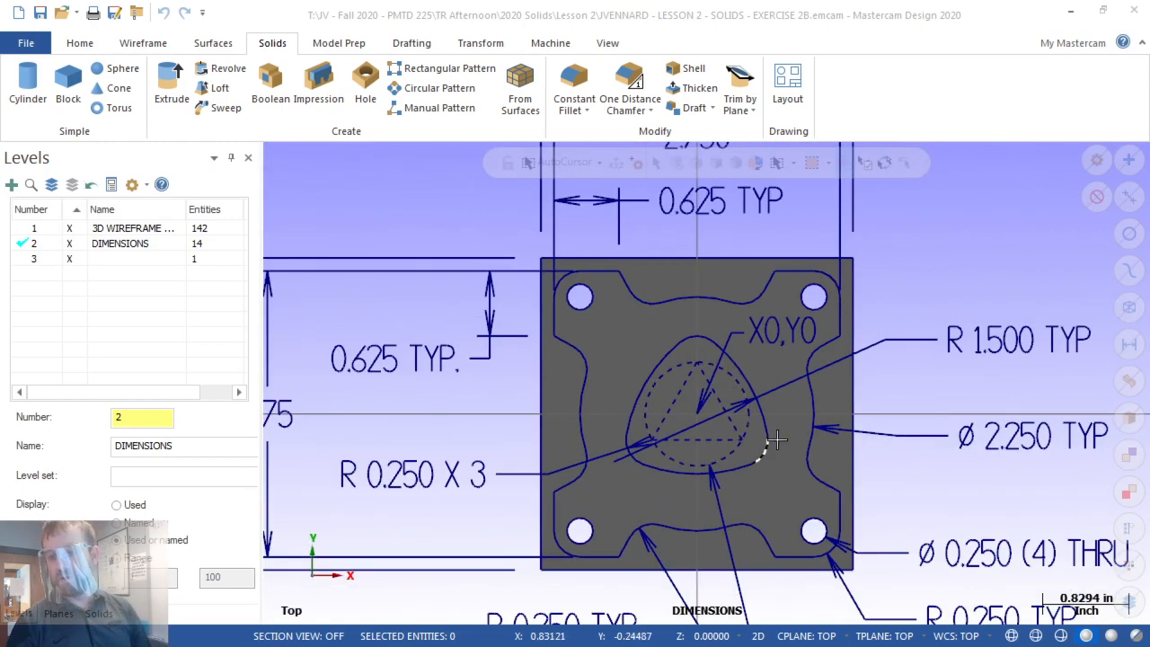
{"action": "scroll", "coordinate": [739, 410], "scroll_direction": "up", "scroll_amount": 3}
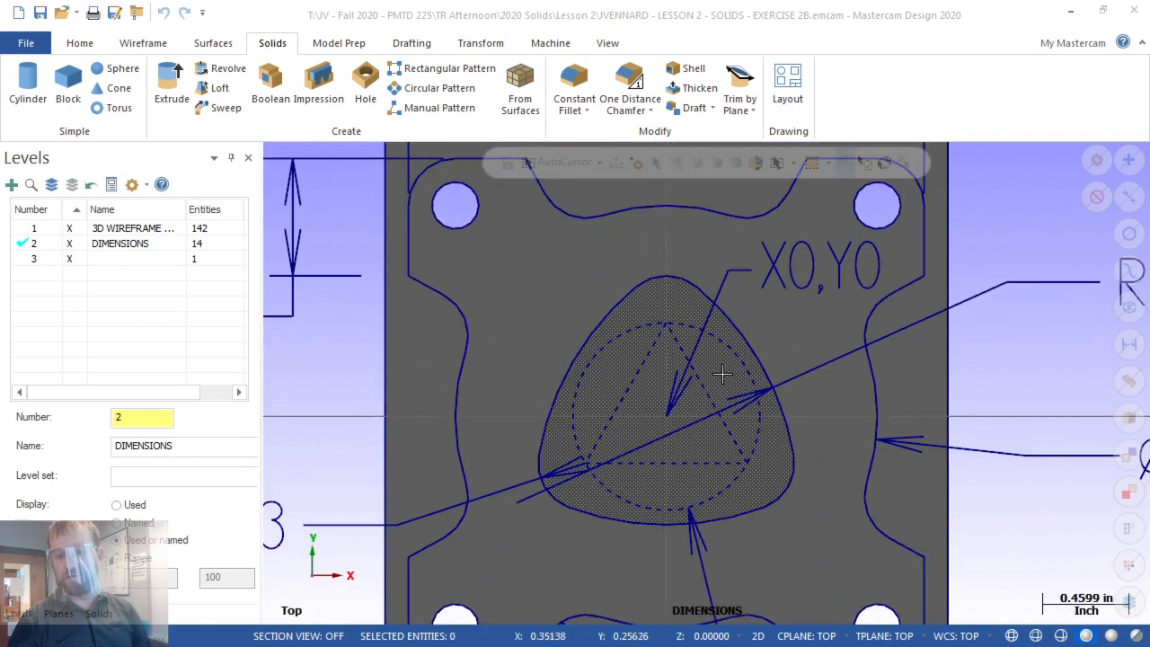
{"action": "right_click", "coordinate": [755, 358]}
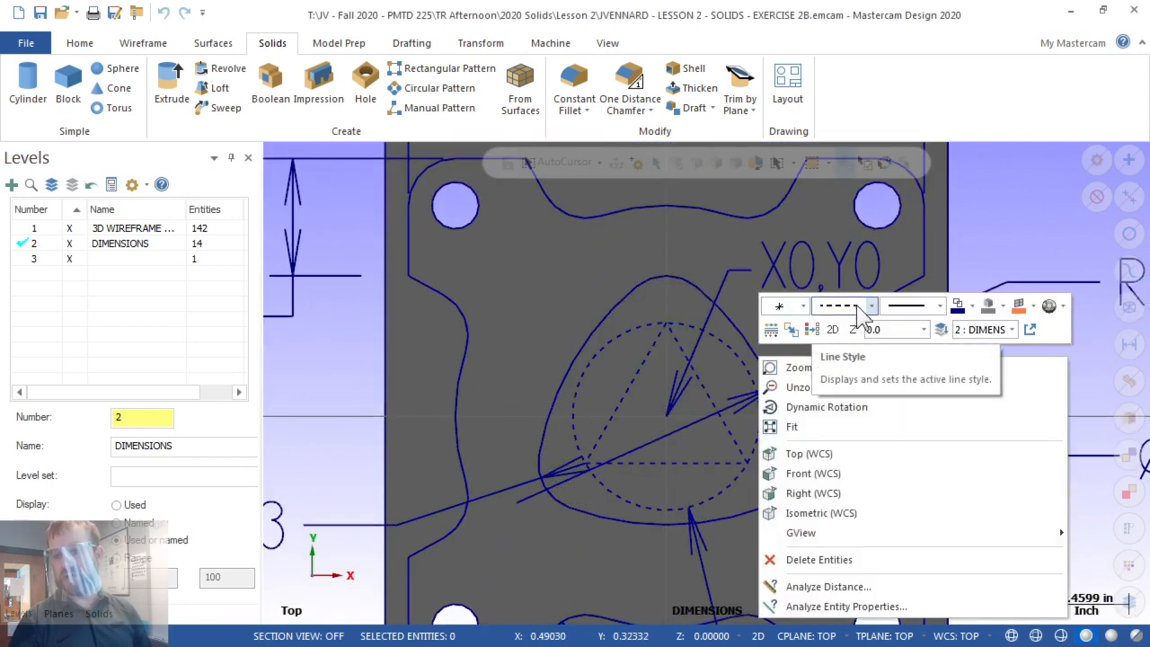
{"action": "left_click", "coordinate": [1010, 257]}
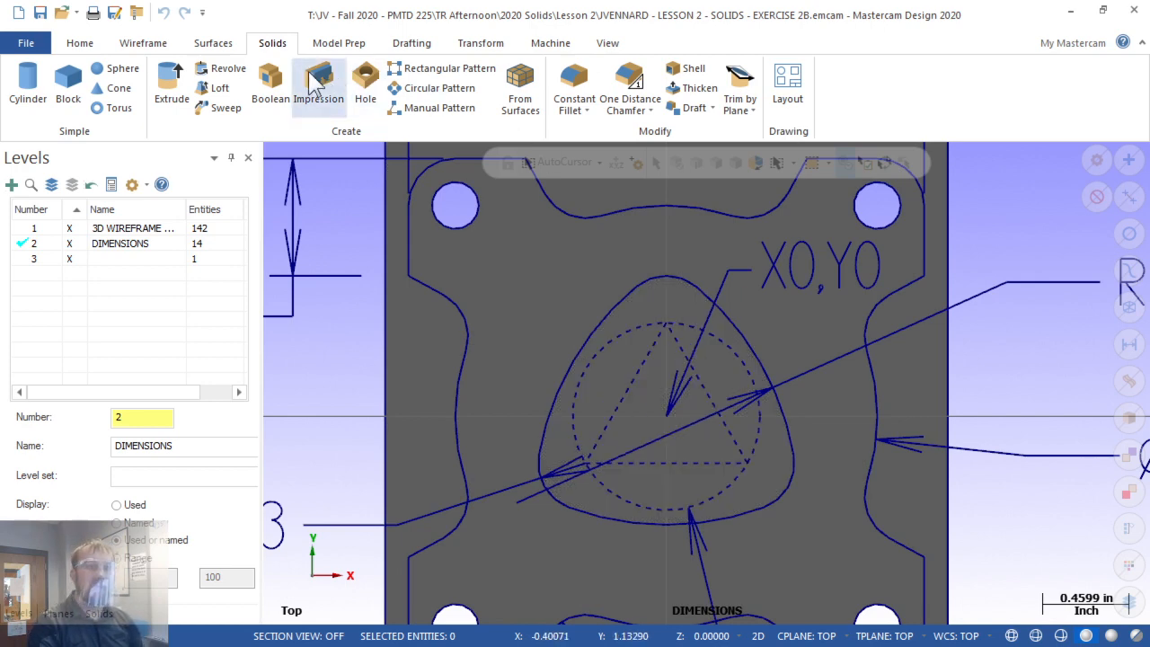
Draw a three-sided polygon with a radius of about 0.83 in, measured to the flat, in the empty space beside the plate
{"action": "left_click", "coordinate": [160, 46]}
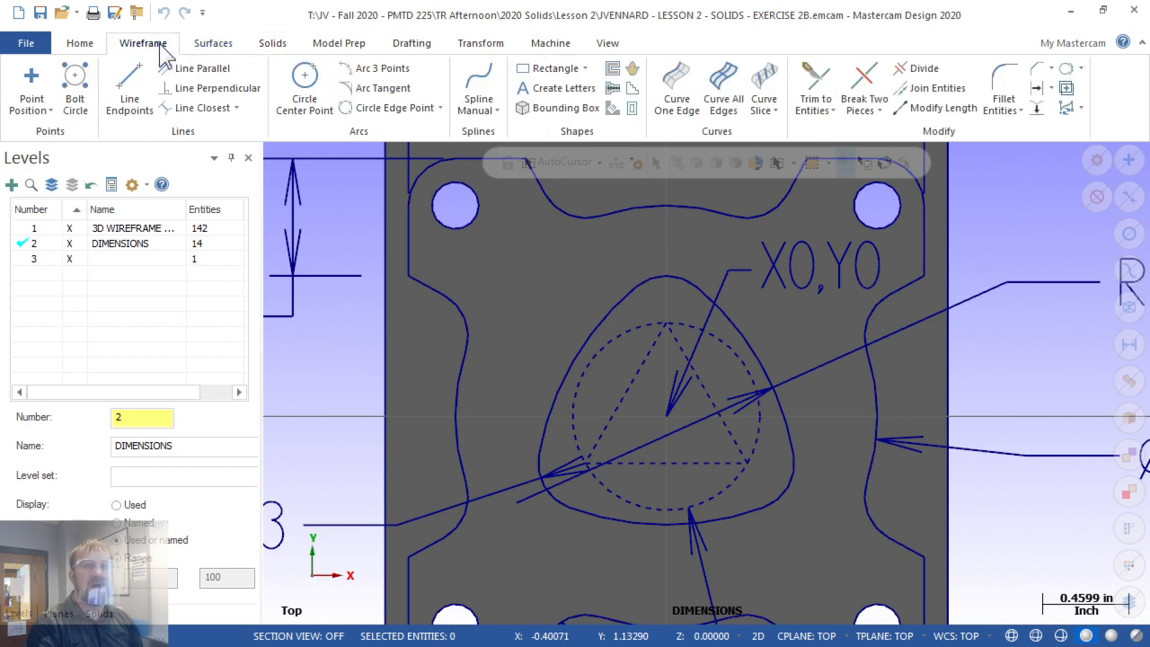
{"action": "left_click", "coordinate": [585, 70]}
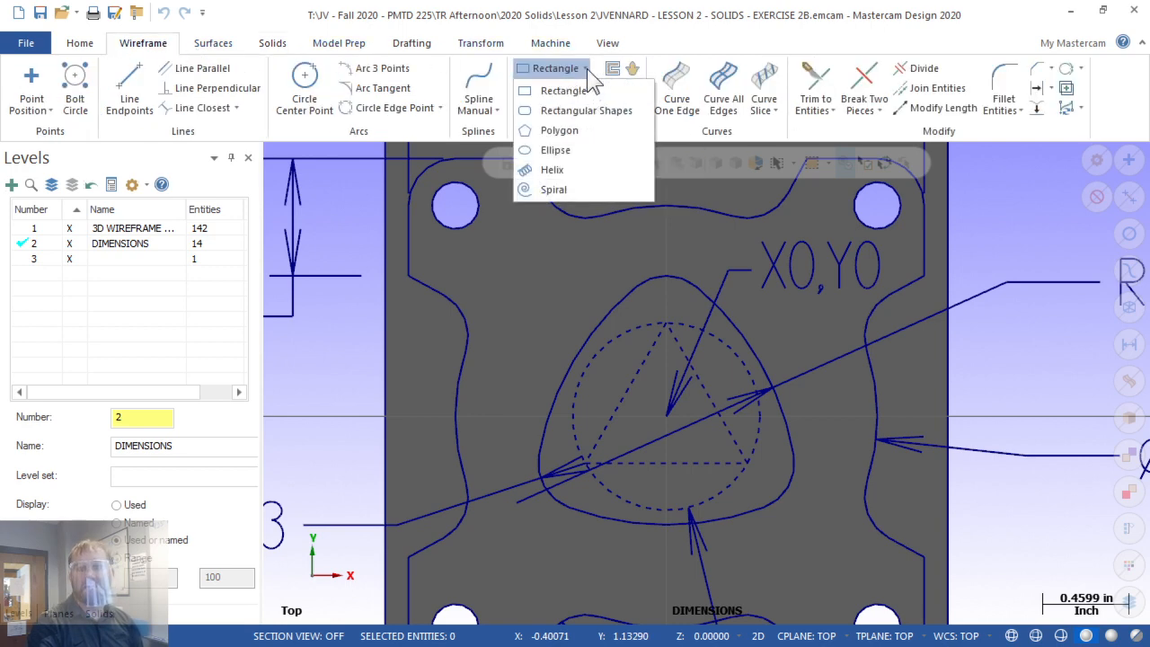
{"action": "left_click", "coordinate": [591, 130]}
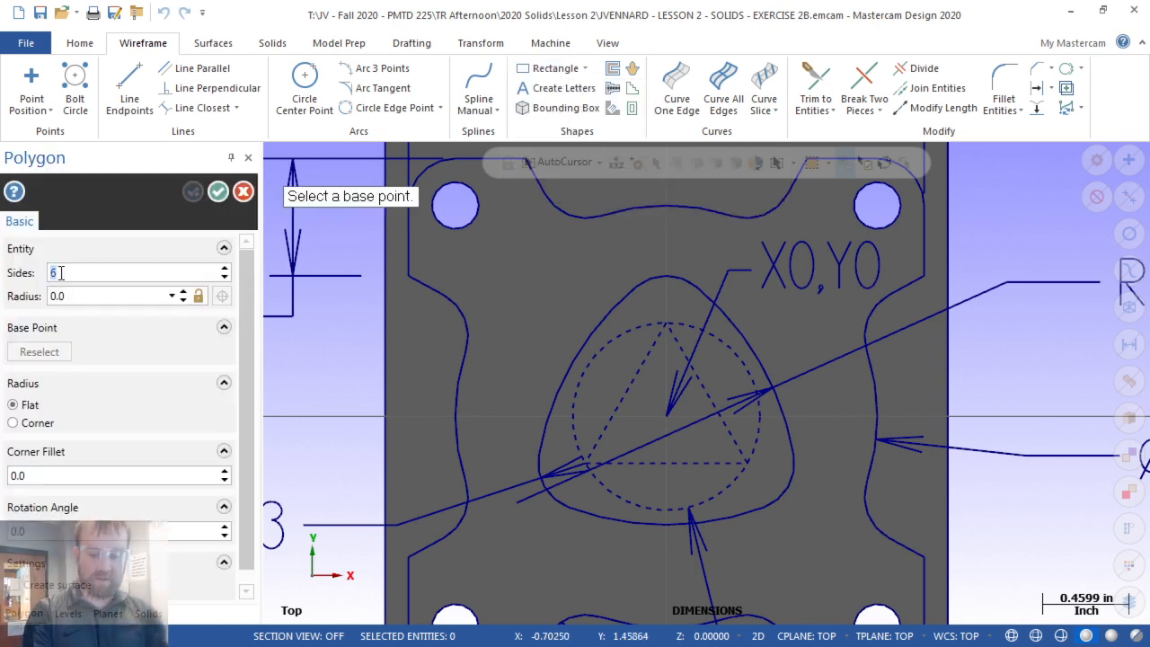
{"action": "type", "text": "3"}
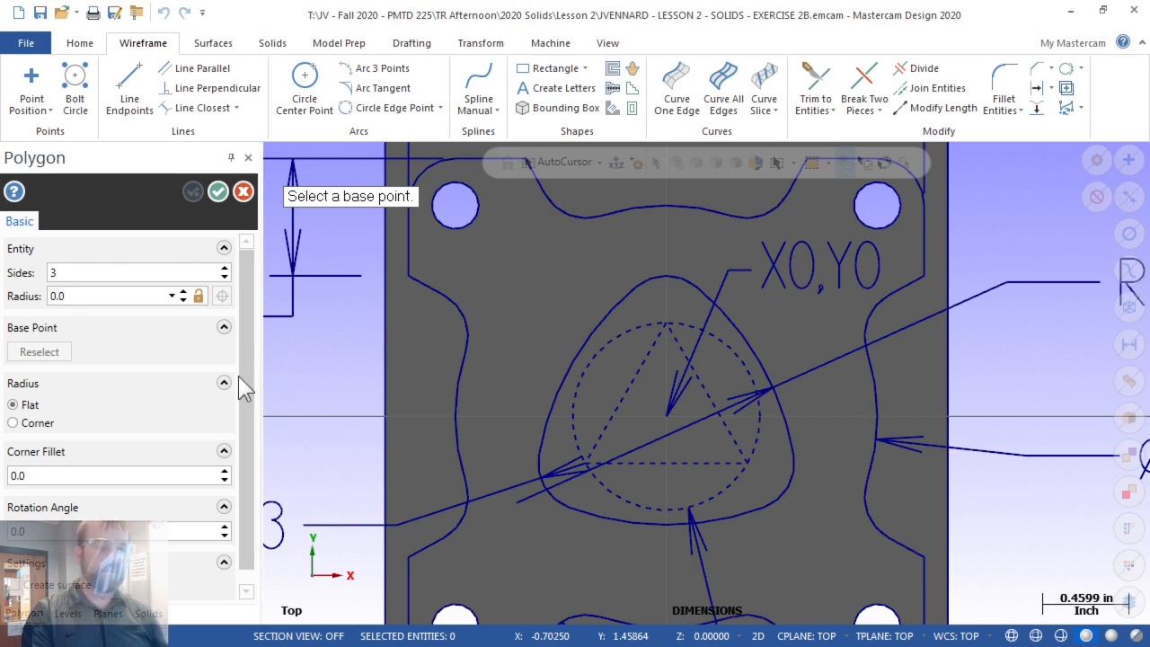
{"action": "scroll", "coordinate": [486, 368], "scroll_direction": "down", "scroll_amount": 4}
{"action": "left_click", "coordinate": [908, 281]}
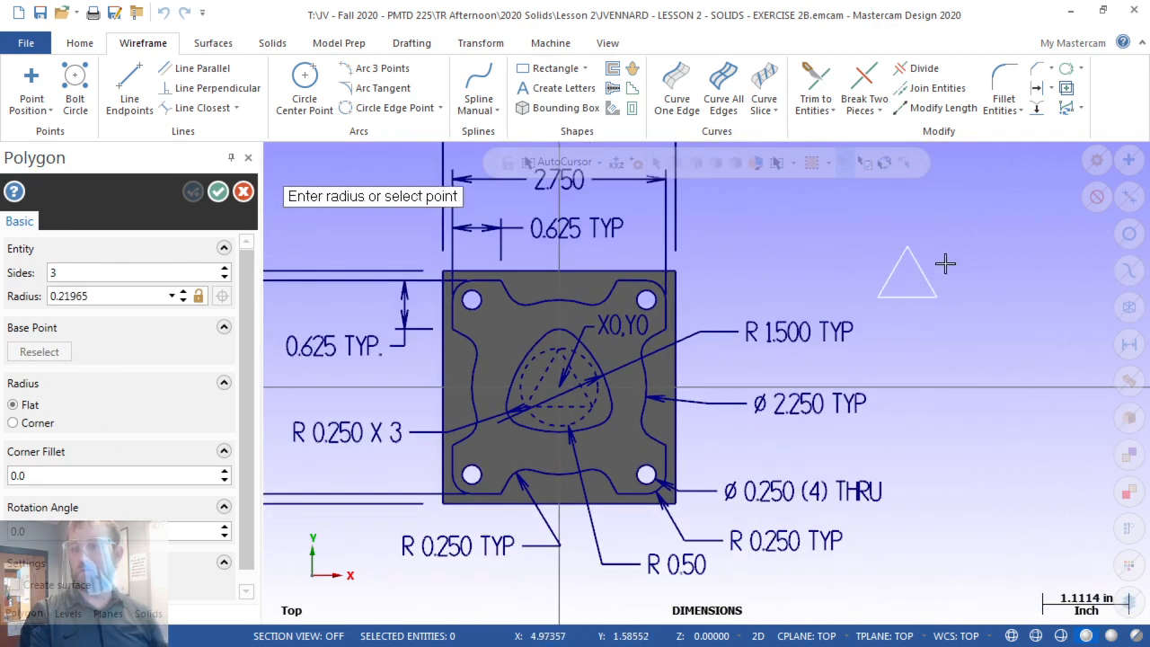
{"action": "left_click", "coordinate": [975, 282]}
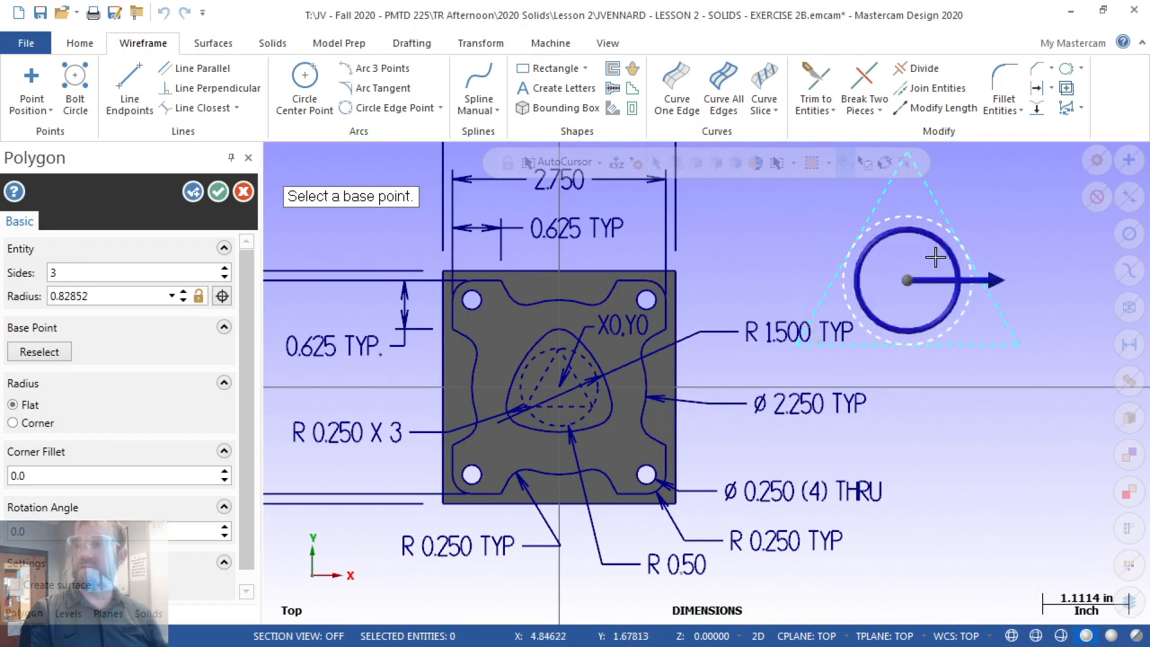
Measure the triangle's radius to its corners instead of its flats, and close the Polygon command
{"action": "left_click", "coordinate": [94, 298]}
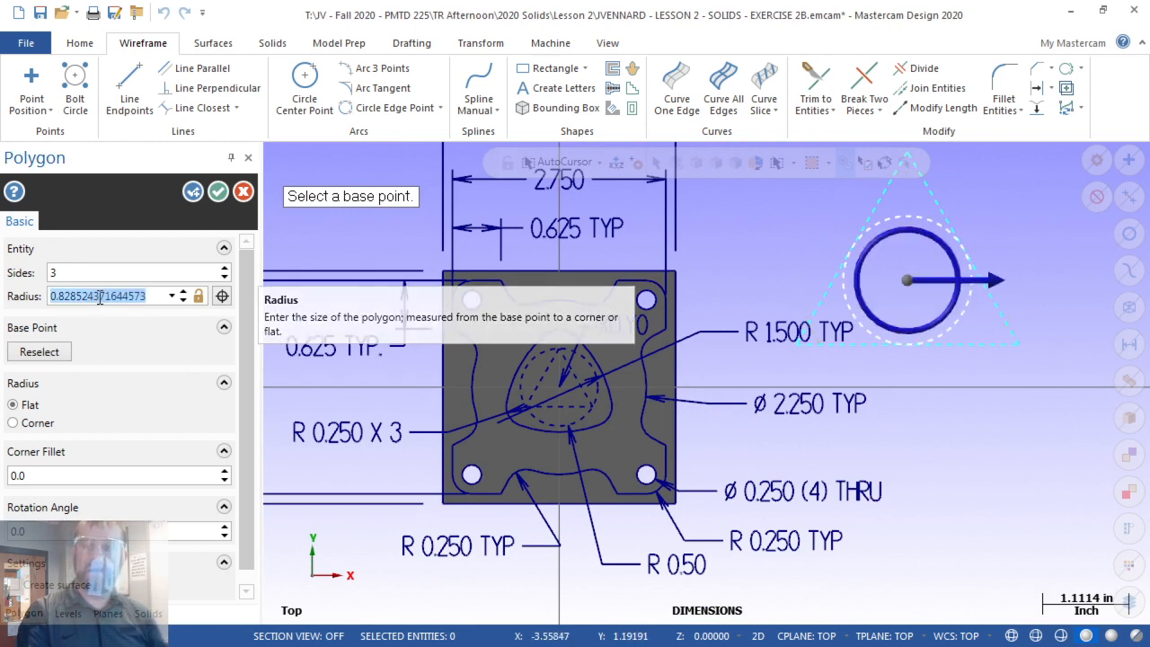
{"action": "left_click", "coordinate": [28, 423]}
{"action": "left_click", "coordinate": [29, 407]}
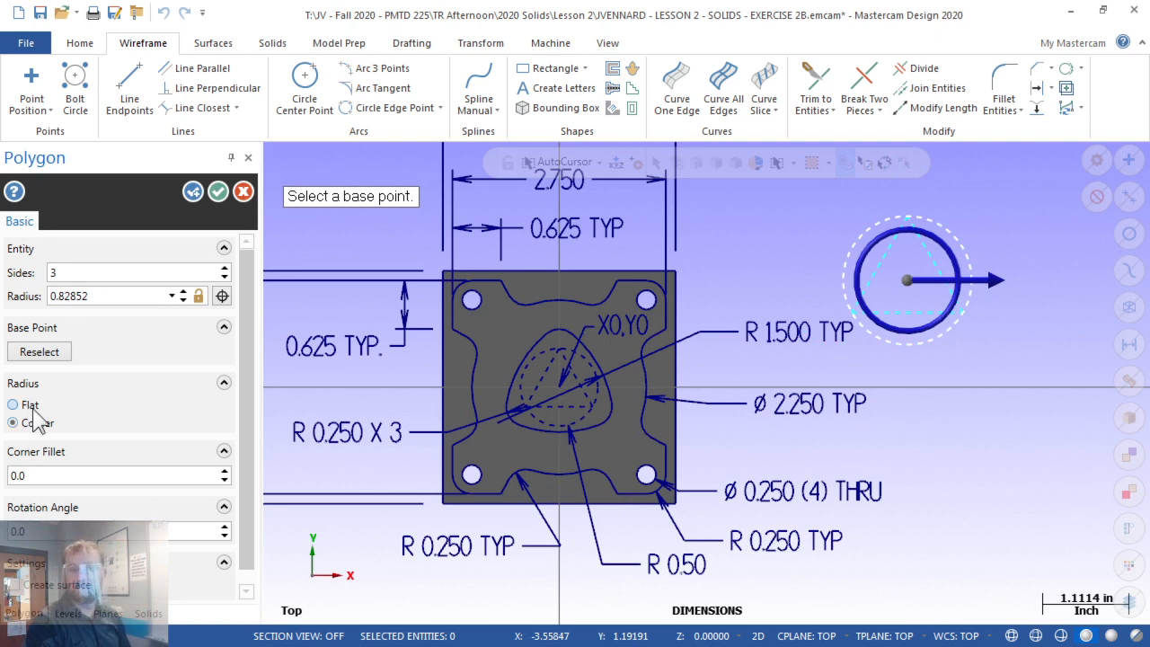
{"action": "mouse_move", "coordinate": [27, 410]}
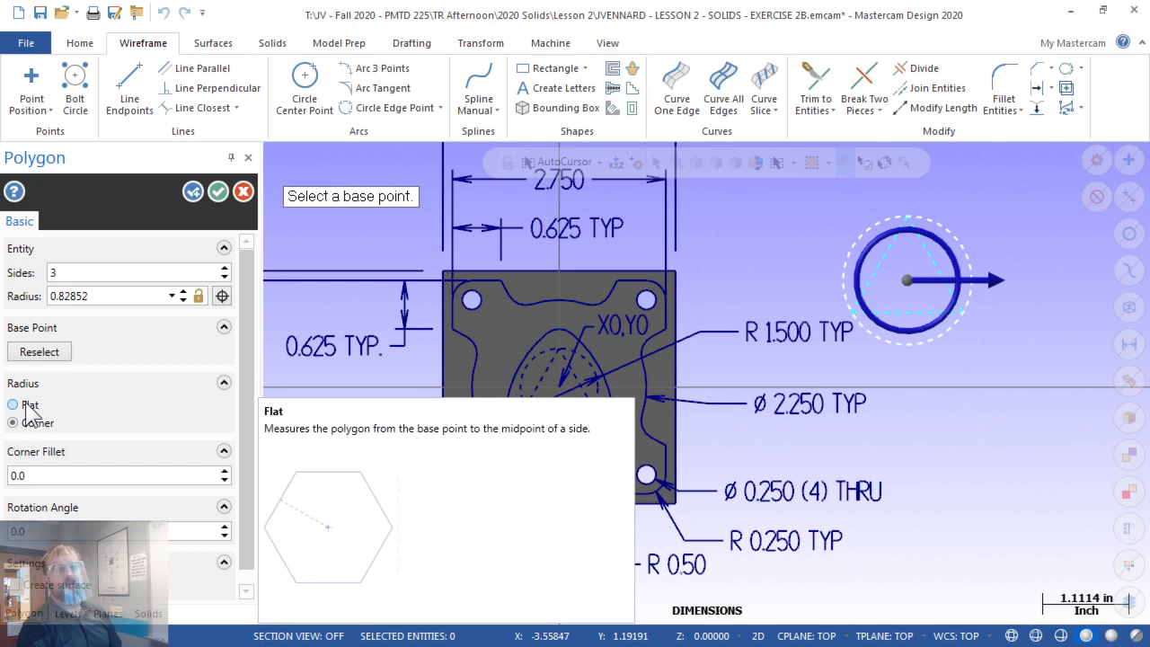
{"action": "left_click", "coordinate": [584, 70]}
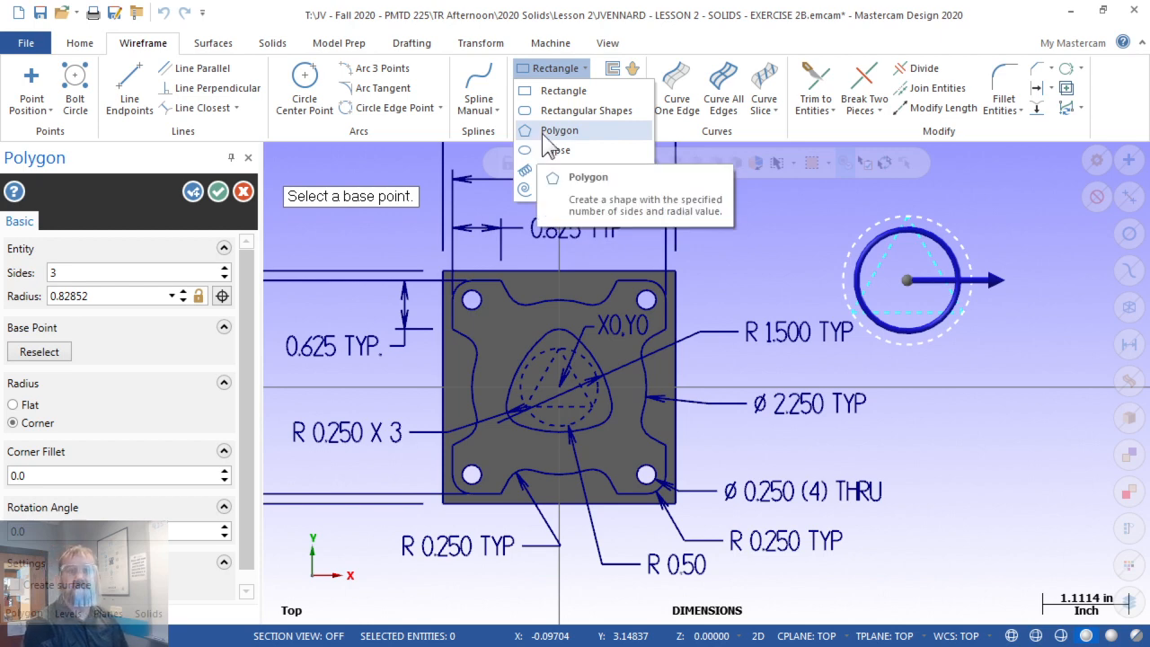
{"action": "left_click", "coordinate": [243, 190]}
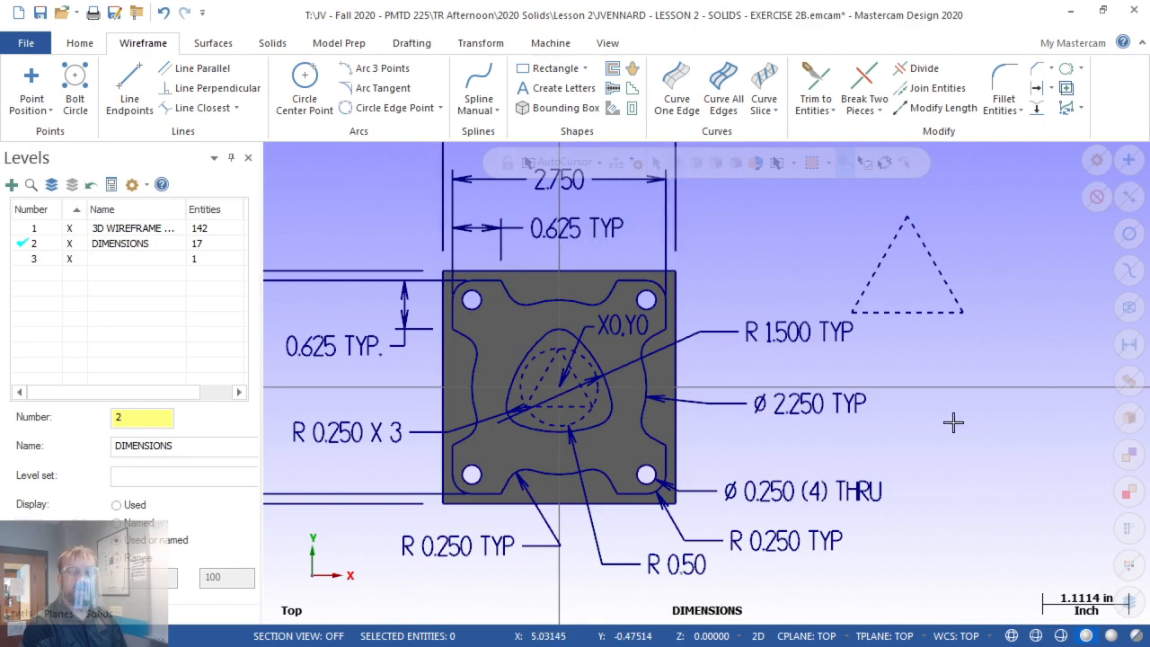
Inspect the plate in isometric view, hiding the DIMENSIONS level and level 3 and showing both again
{"action": "scroll", "coordinate": [955, 416], "scroll_direction": "down", "scroll_amount": 2}
{"action": "scroll", "coordinate": [643, 424], "scroll_direction": "up", "scroll_amount": 1}
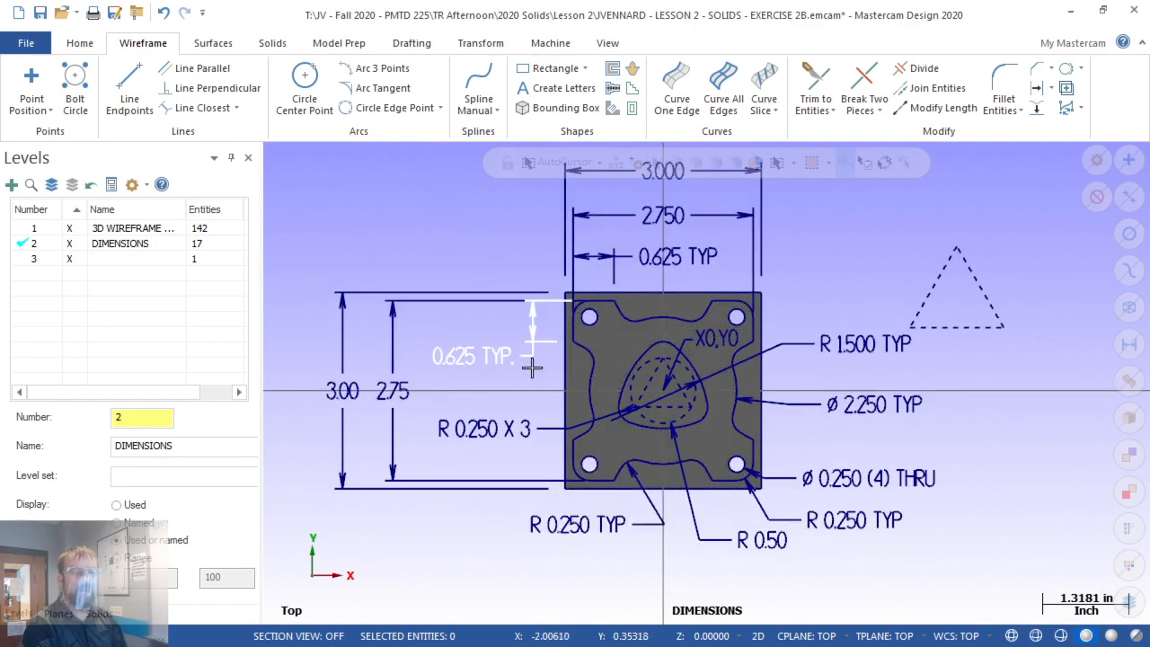
{"action": "key", "text": "alt+7"}
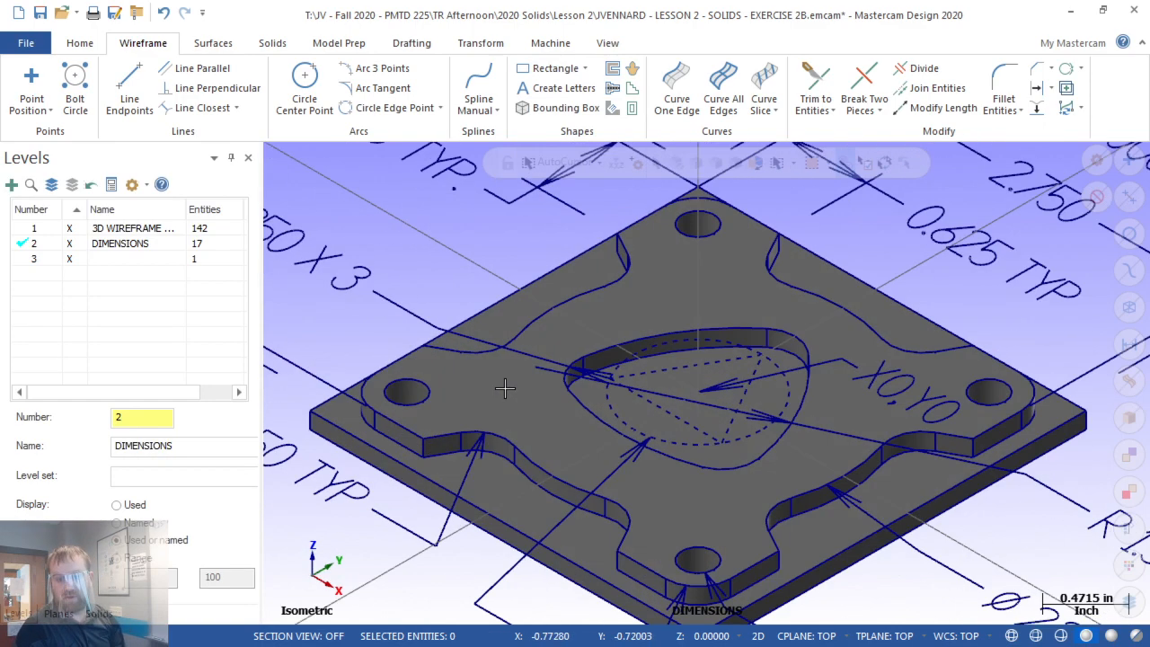
{"action": "left_click", "coordinate": [69, 243]}
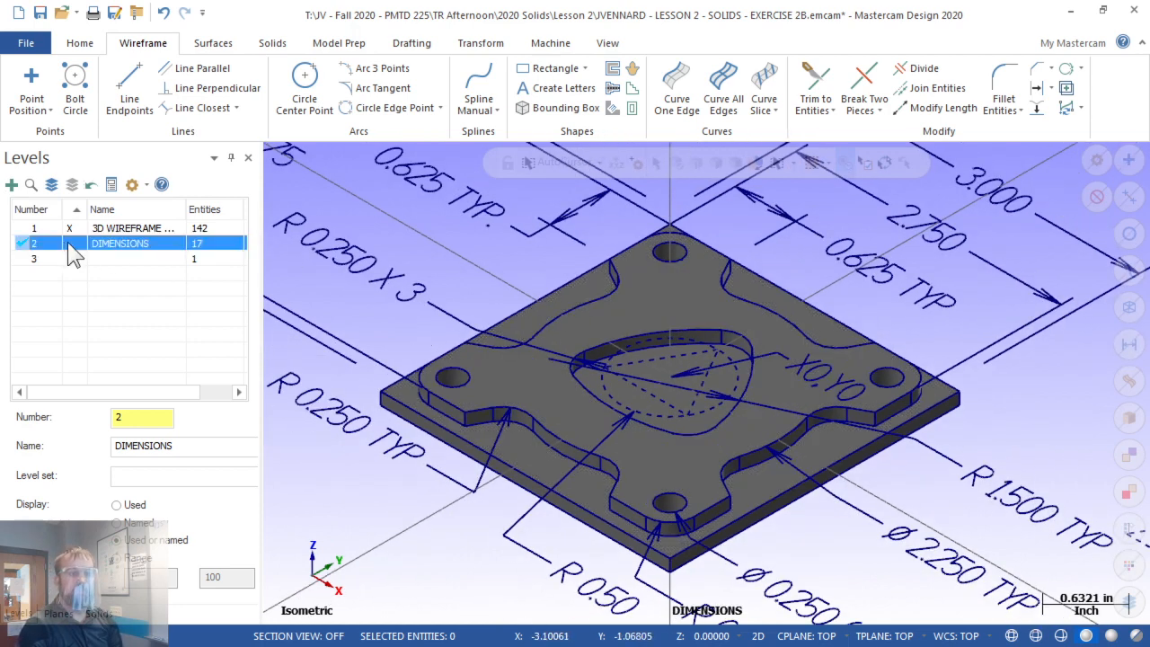
{"action": "left_click", "coordinate": [69, 259]}
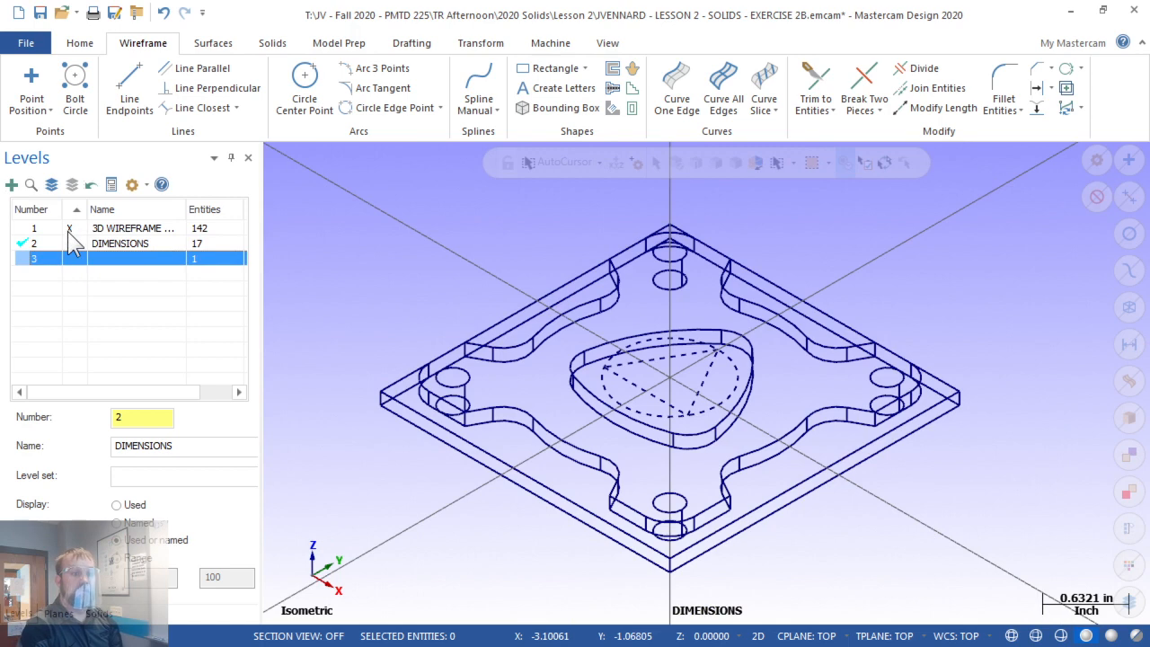
{"action": "left_click", "coordinate": [70, 242]}
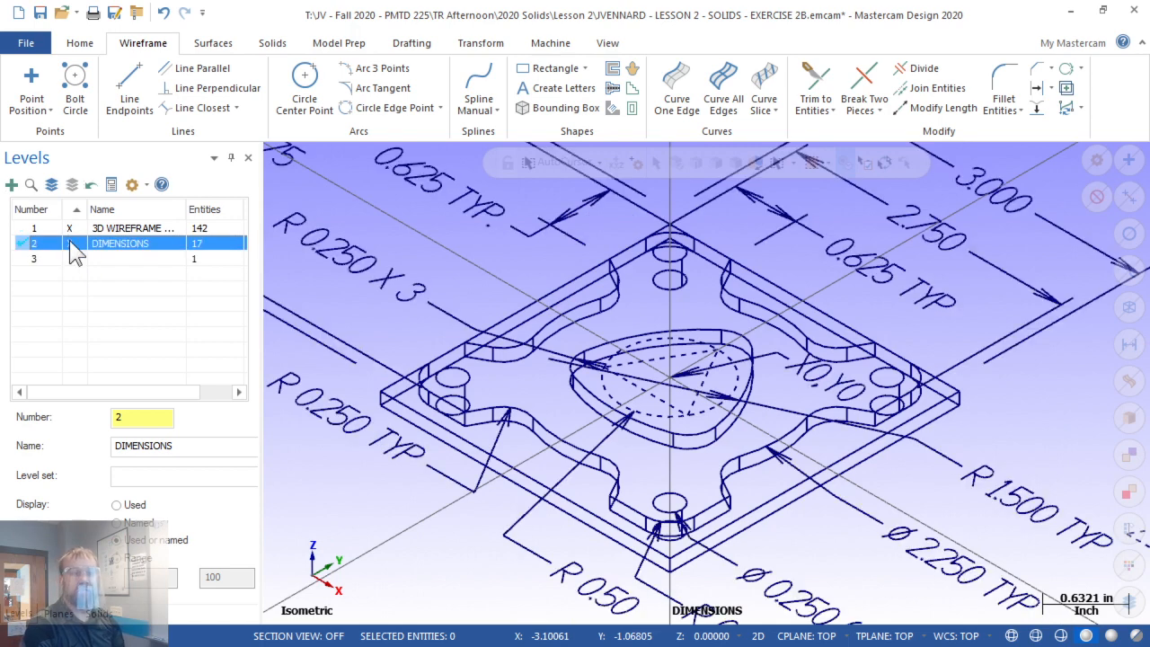
{"action": "left_click", "coordinate": [70, 259]}
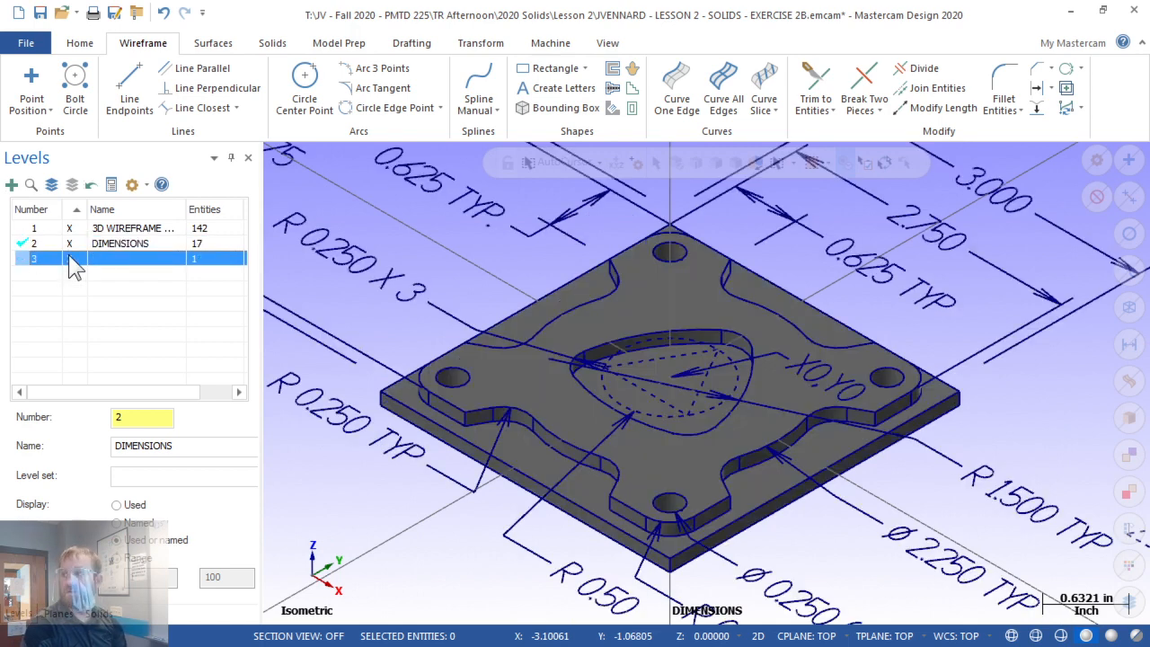
Delete the practice triangle beside the plate
{"action": "scroll", "coordinate": [665, 297], "scroll_direction": "down", "scroll_amount": 5}
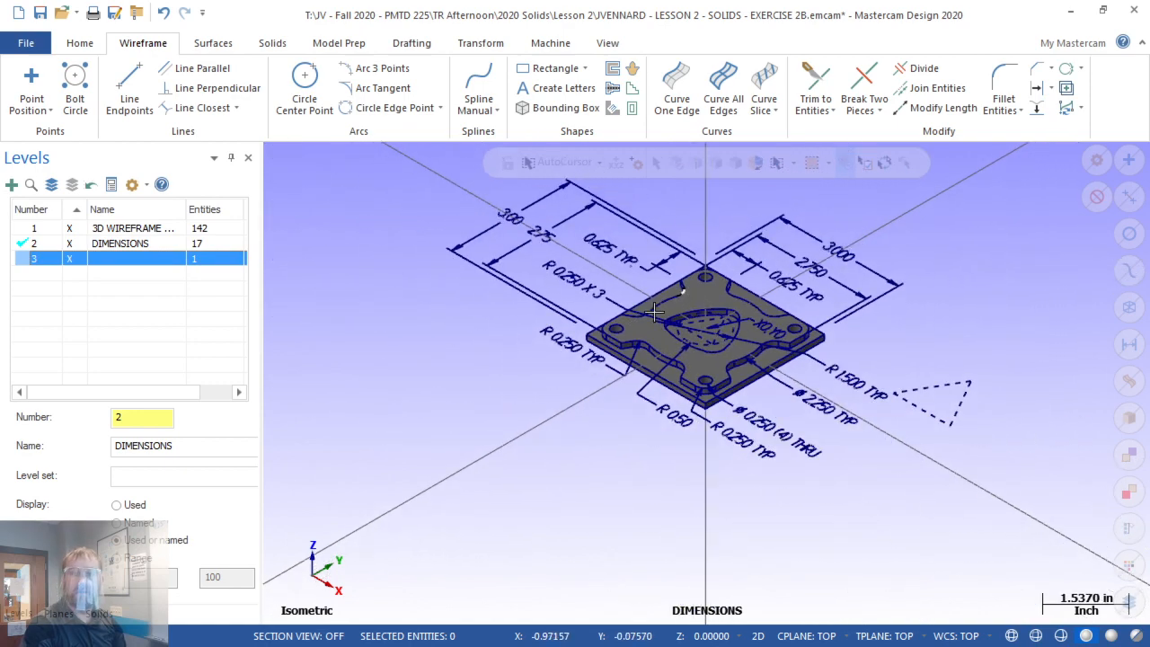
{"action": "scroll", "coordinate": [717, 216], "scroll_direction": "up", "scroll_amount": 2}
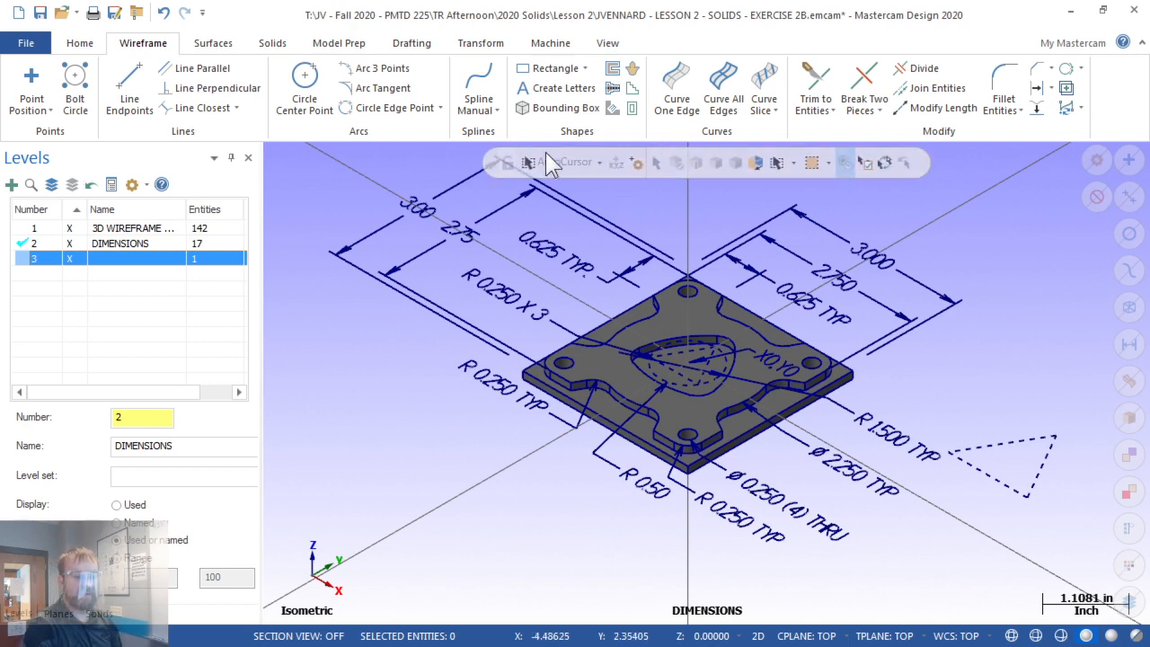
{"action": "scroll", "coordinate": [460, 501], "scroll_direction": "down", "scroll_amount": 2}
{"action": "scroll", "coordinate": [719, 288], "scroll_direction": "down", "scroll_amount": 1}
{"action": "scroll", "coordinate": [629, 405], "scroll_direction": "up", "scroll_amount": 3}
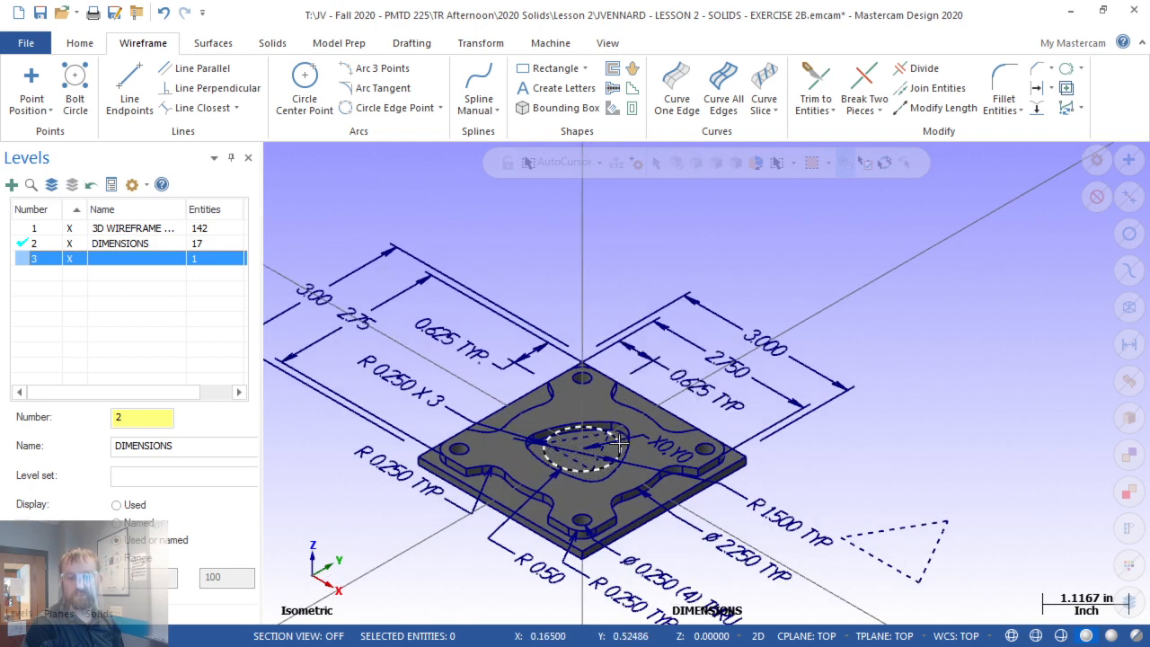
{"action": "scroll", "coordinate": [540, 521], "scroll_direction": "down", "scroll_amount": 2}
{"action": "scroll", "coordinate": [512, 534], "scroll_direction": "up", "scroll_amount": 1}
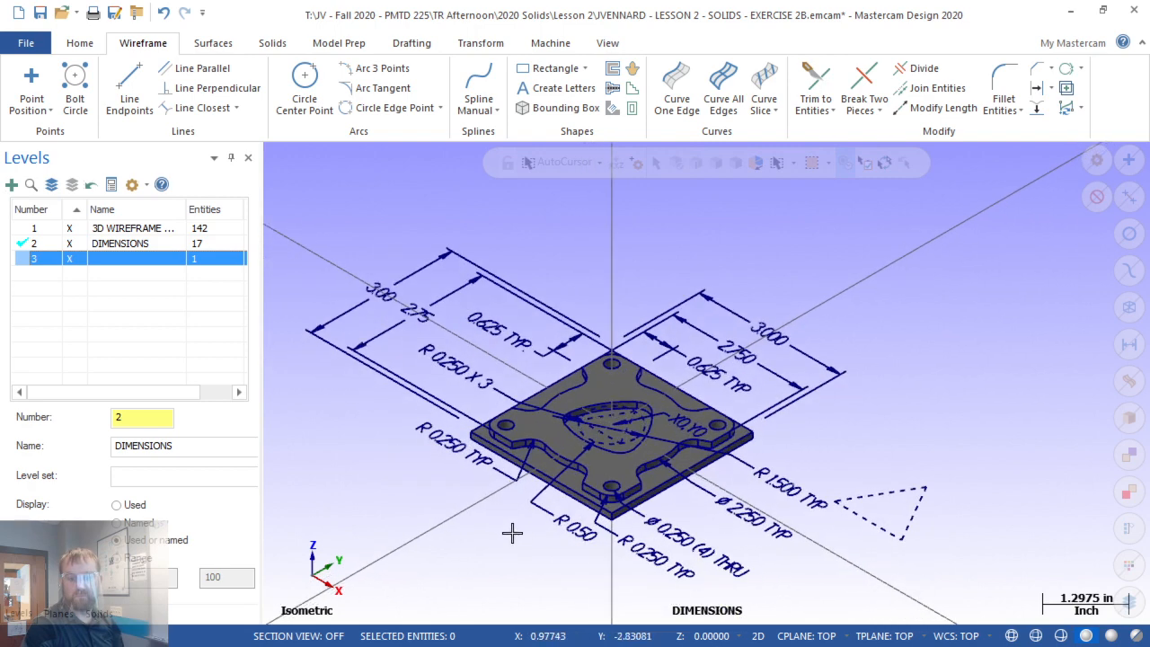
{"action": "left_click", "coordinate": [910, 524]}
{"action": "key", "text": "Delete"}
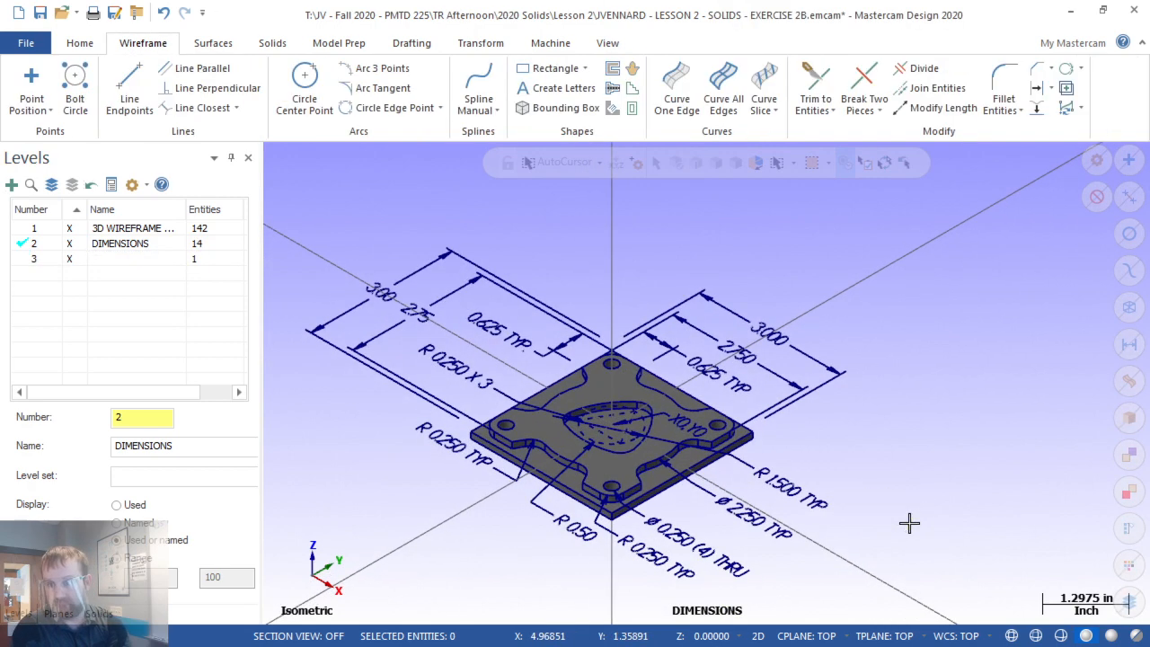